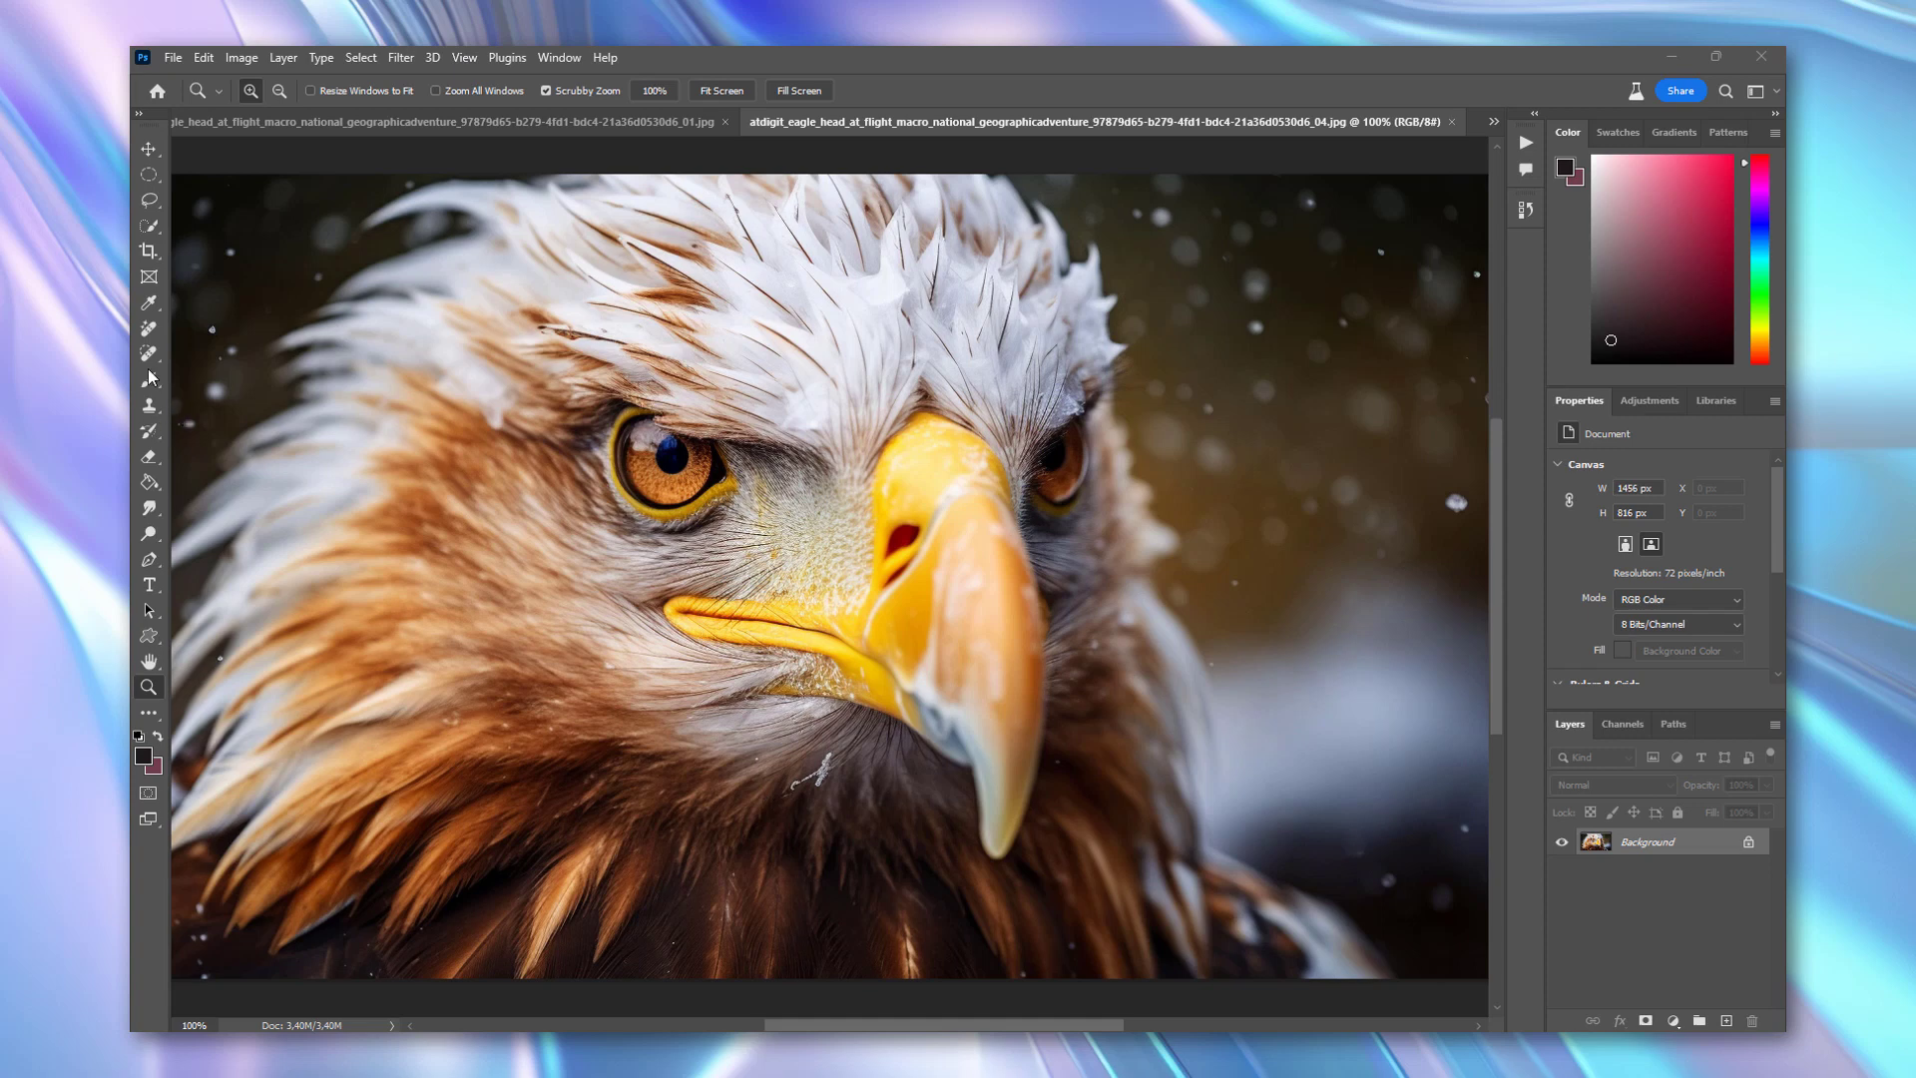
- Remove the small specks on the first eagle's lower feathers and beak
mouse_move(829, 799)
mouse_down()
mouse_move(850, 819)
mouse_move(825, 785)
mouse_up()
key(j)
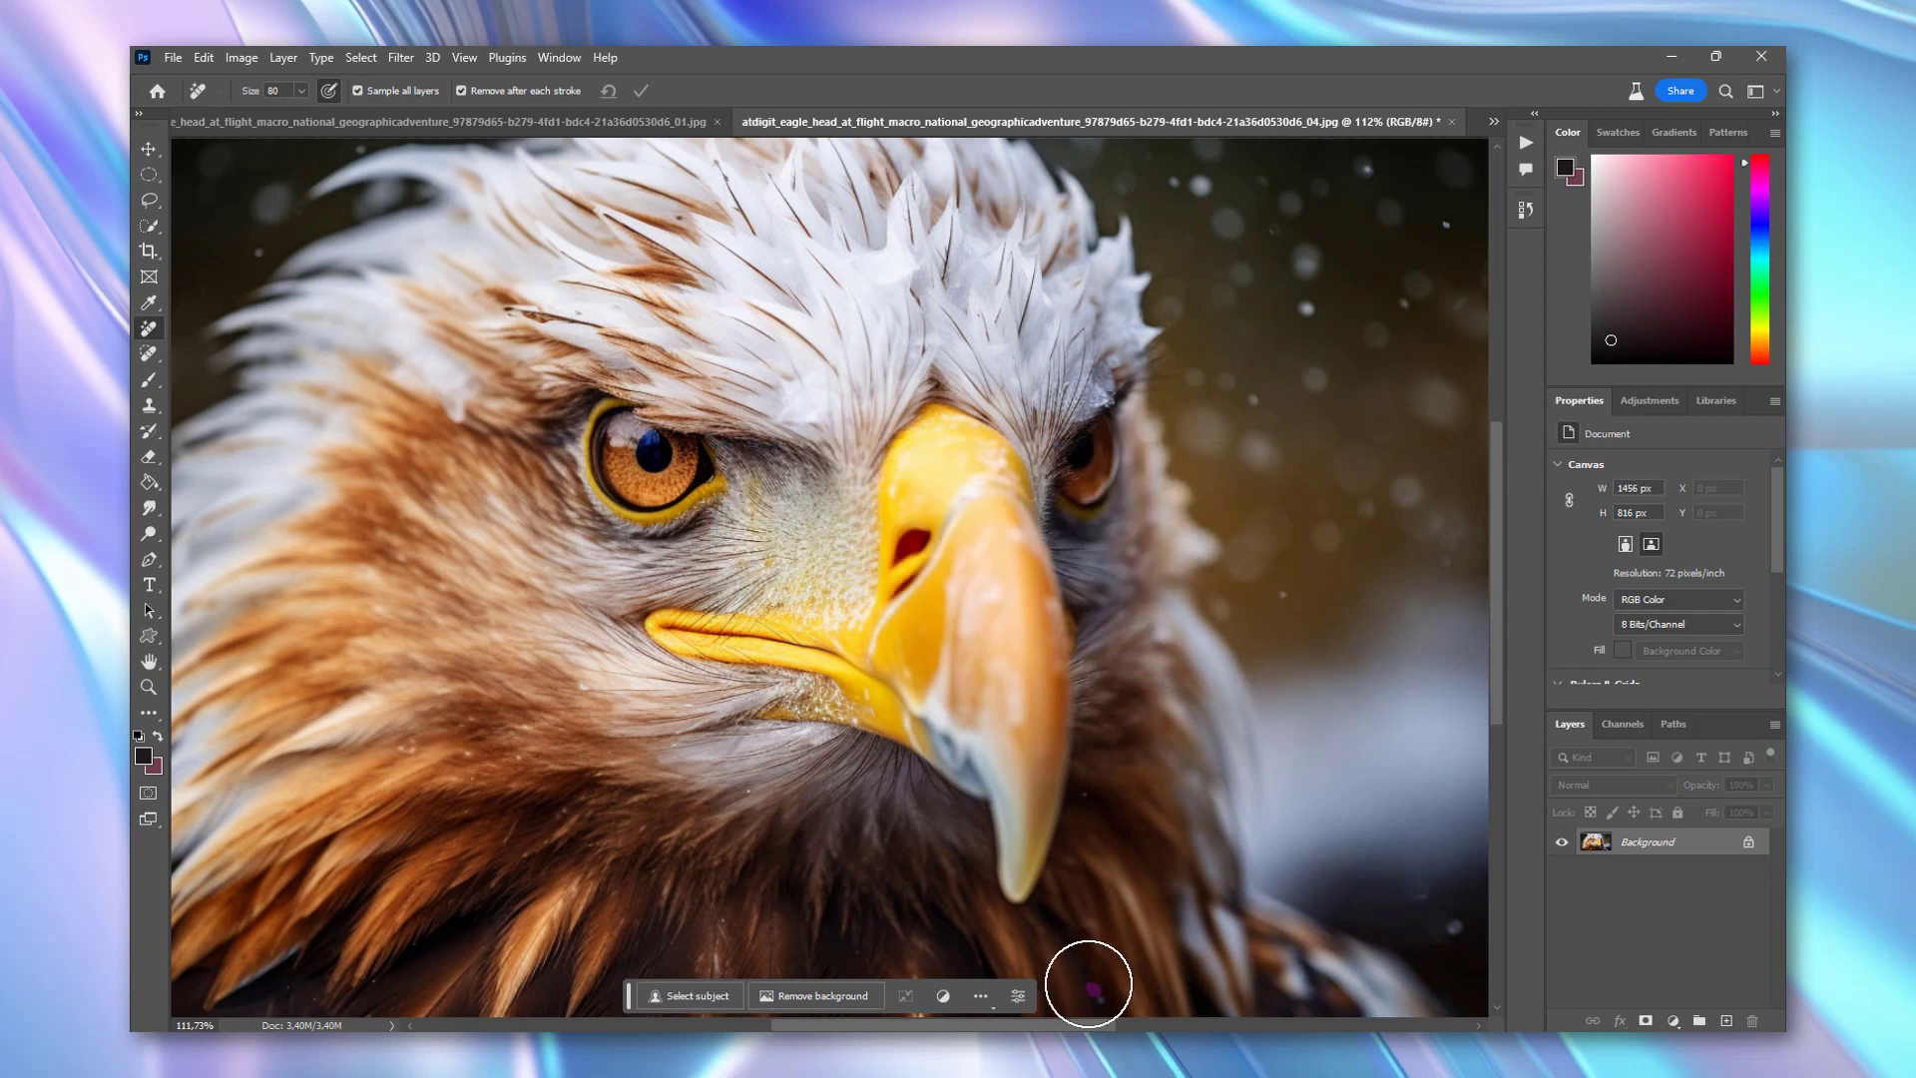
drag(598, 774, 615, 775)
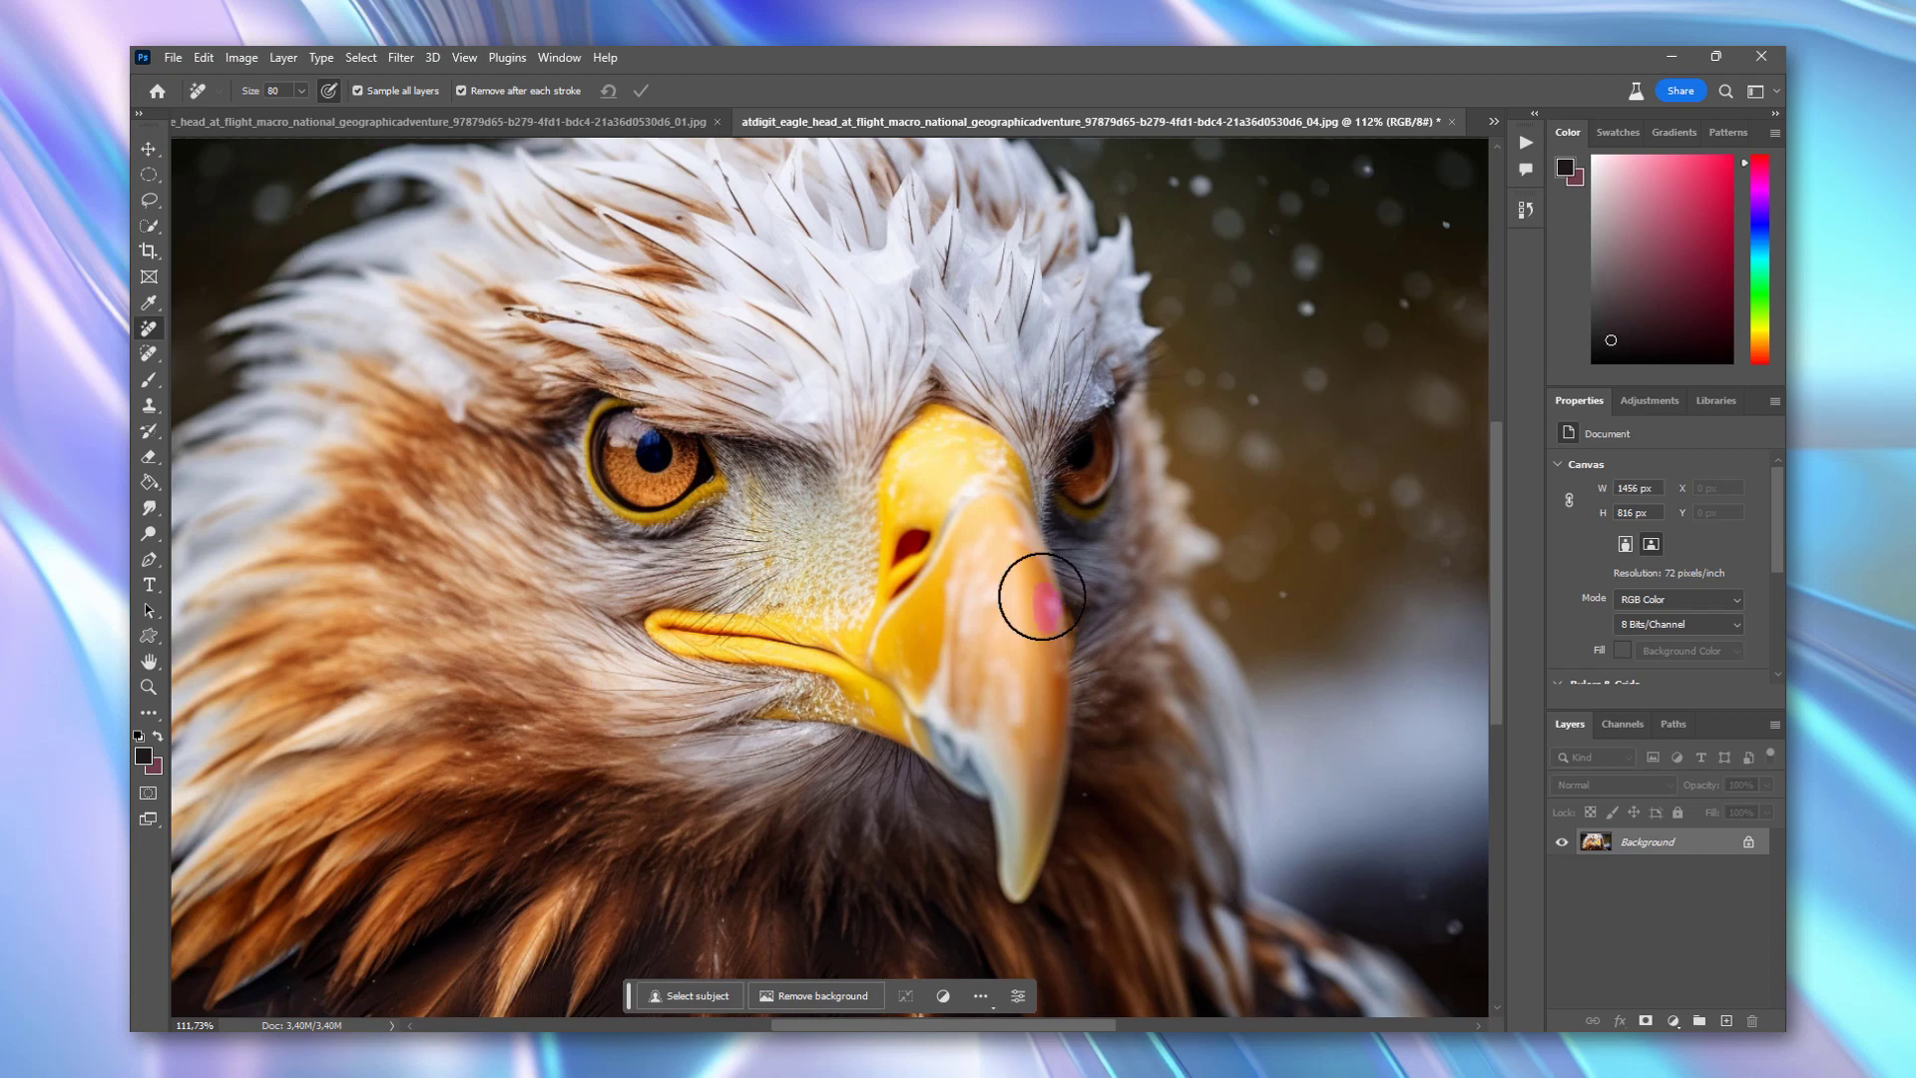
drag(914, 680, 910, 668)
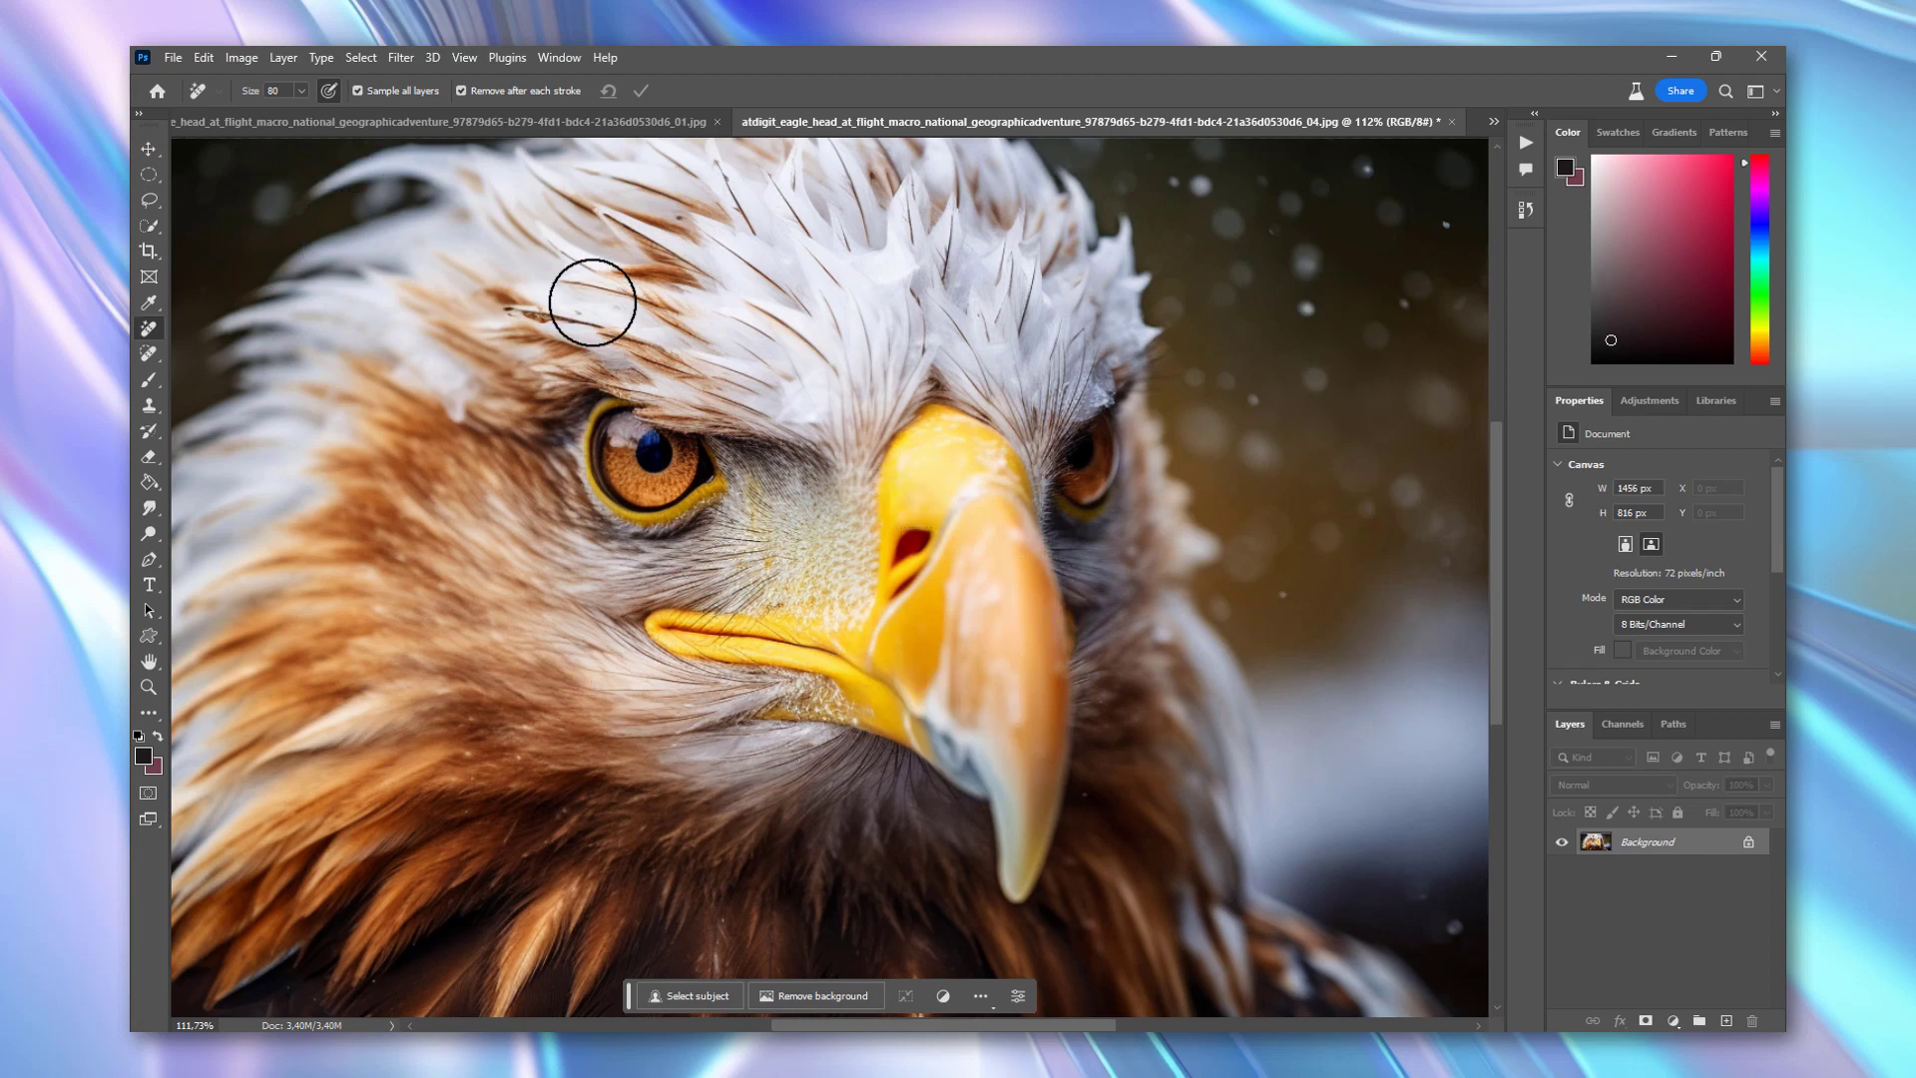
- On the second eagle, erase the specks, orange spot and white highlights on the beak and cere
click(439, 121)
key(z)
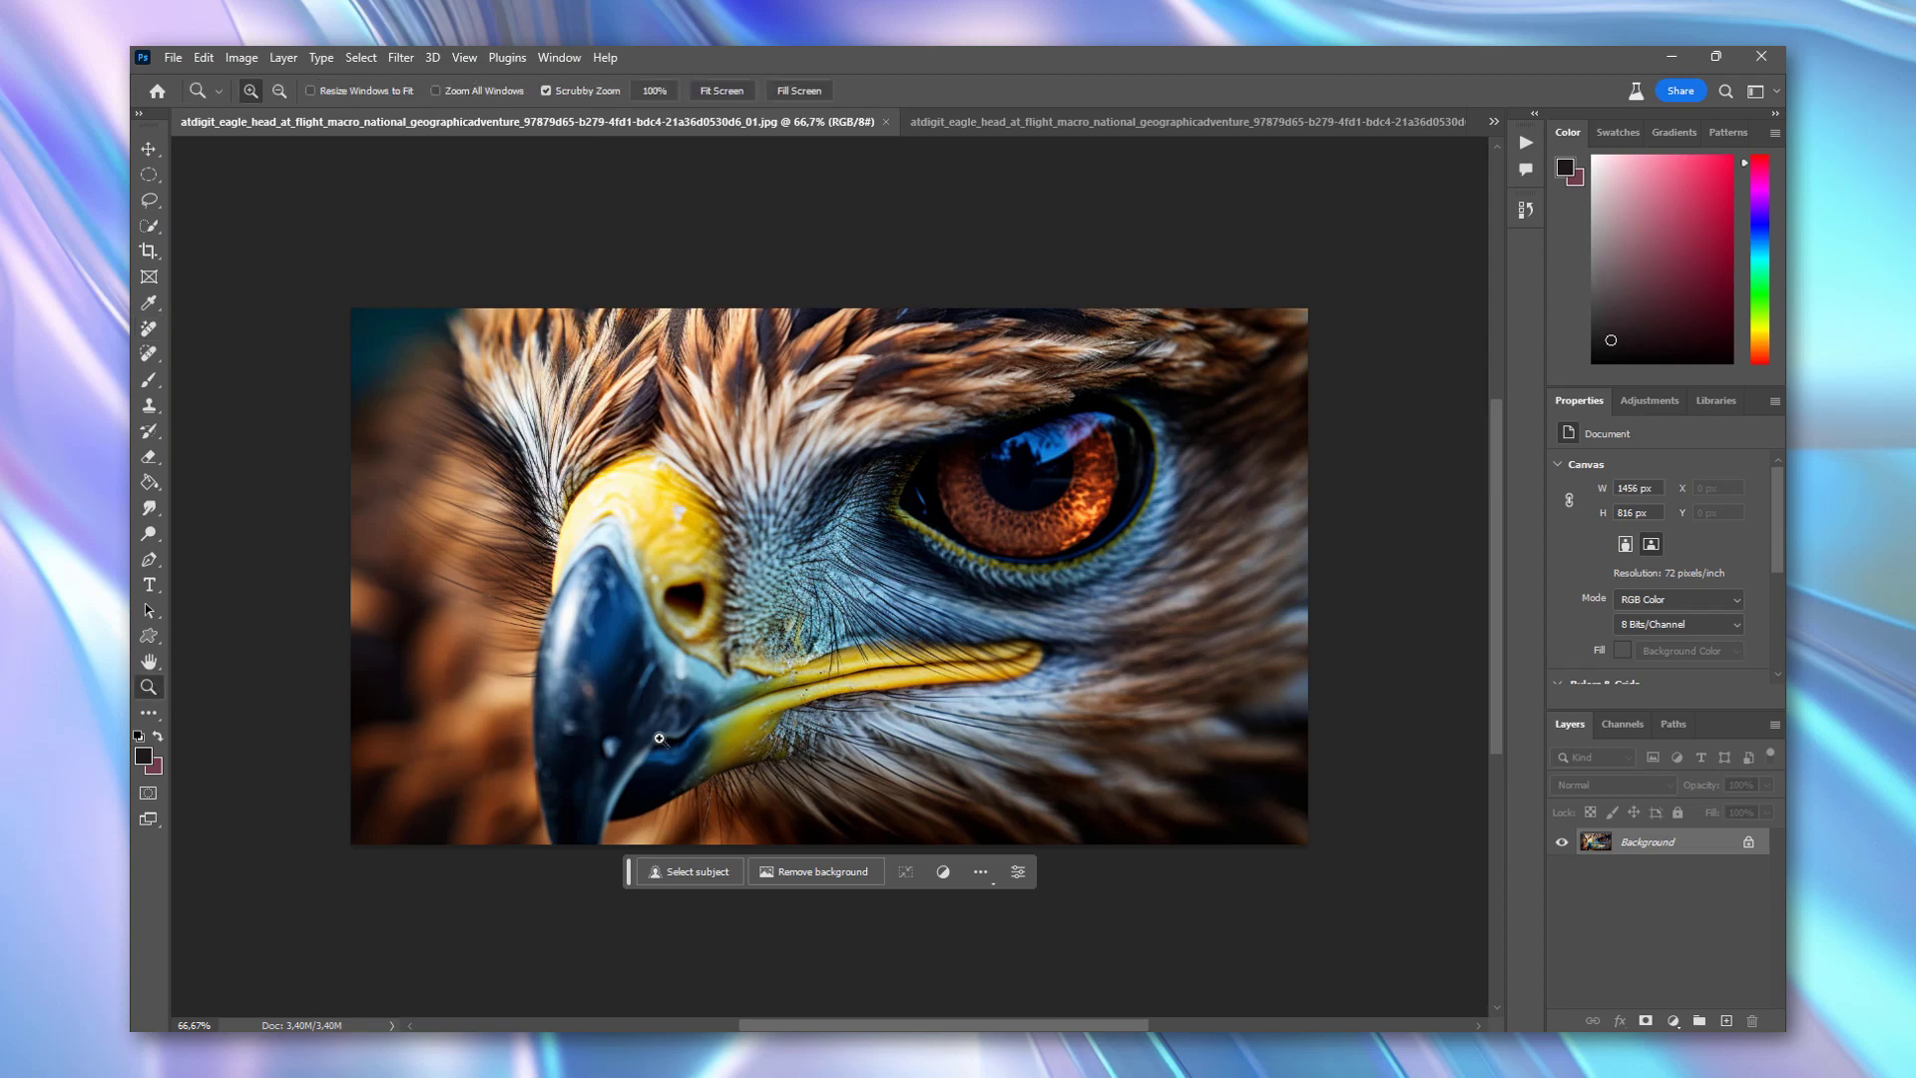
drag(649, 773, 738, 772)
key(j)
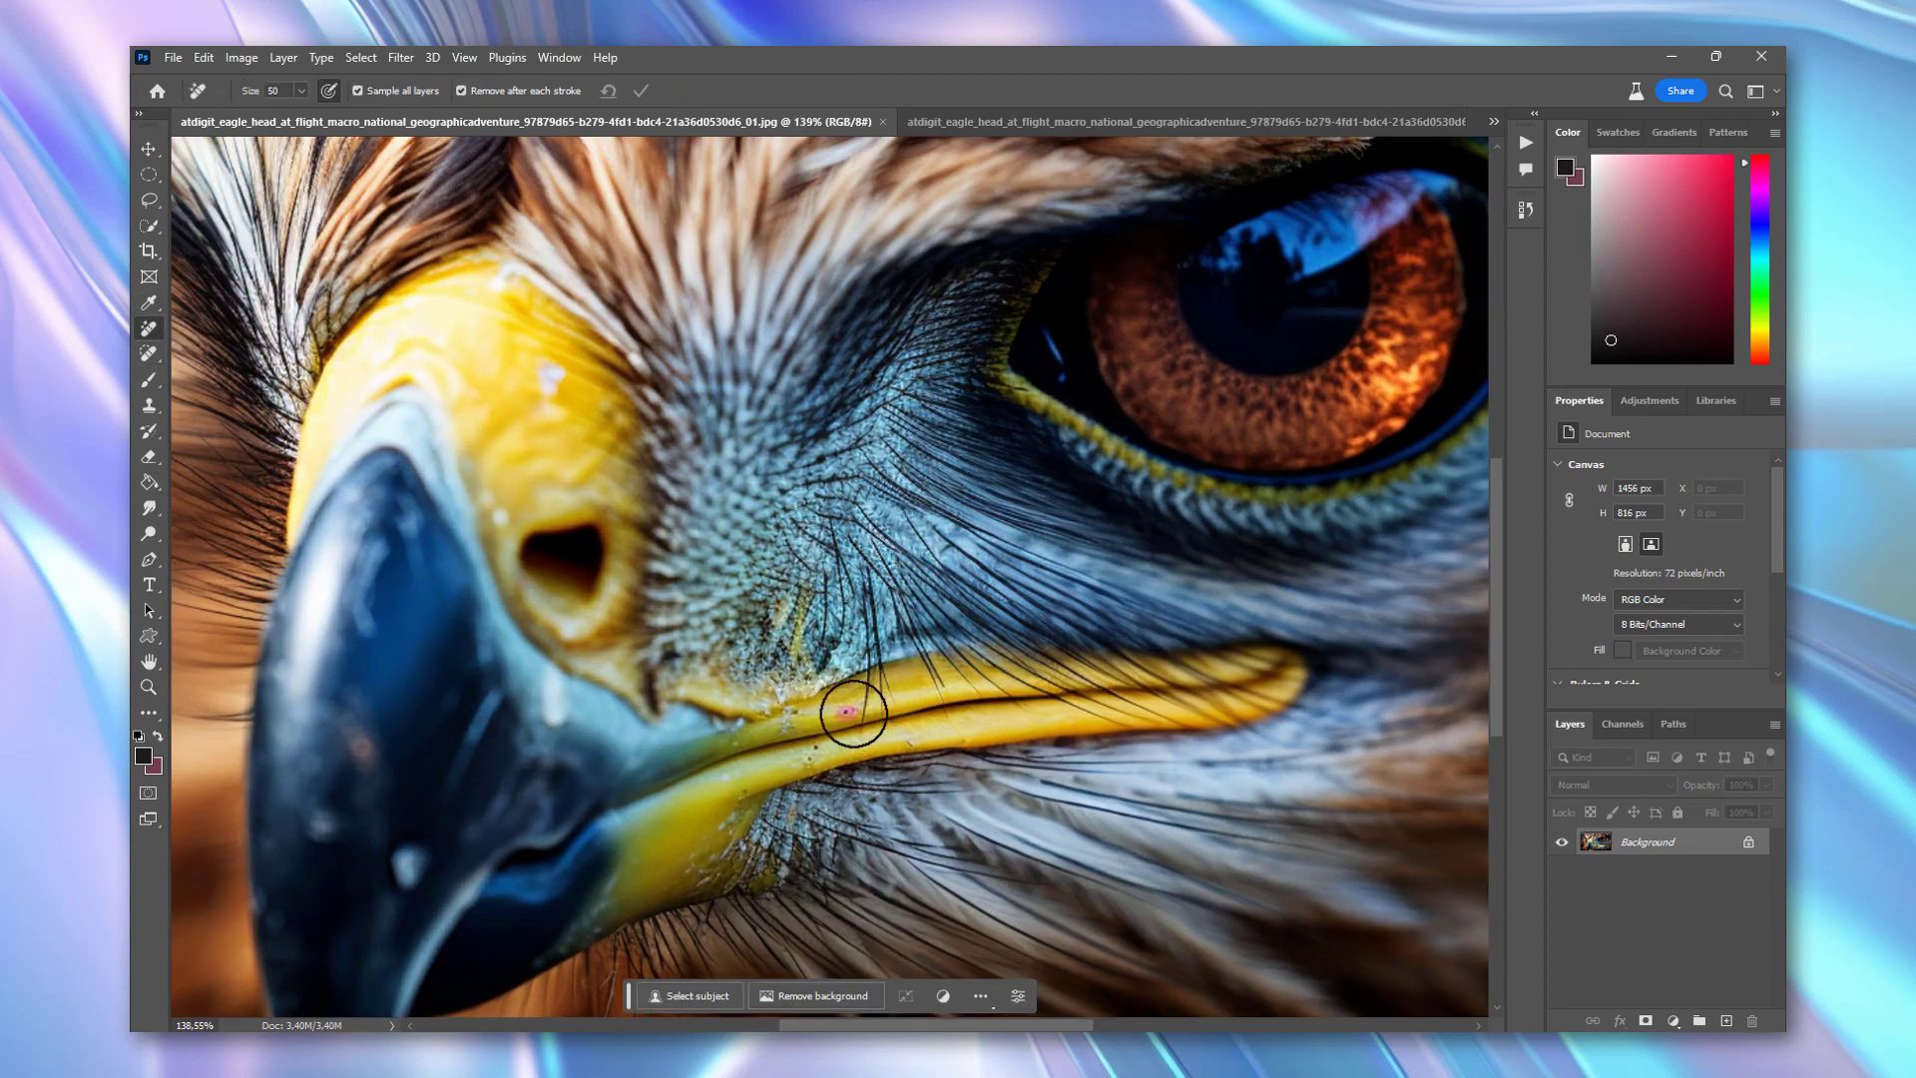
click(810, 749)
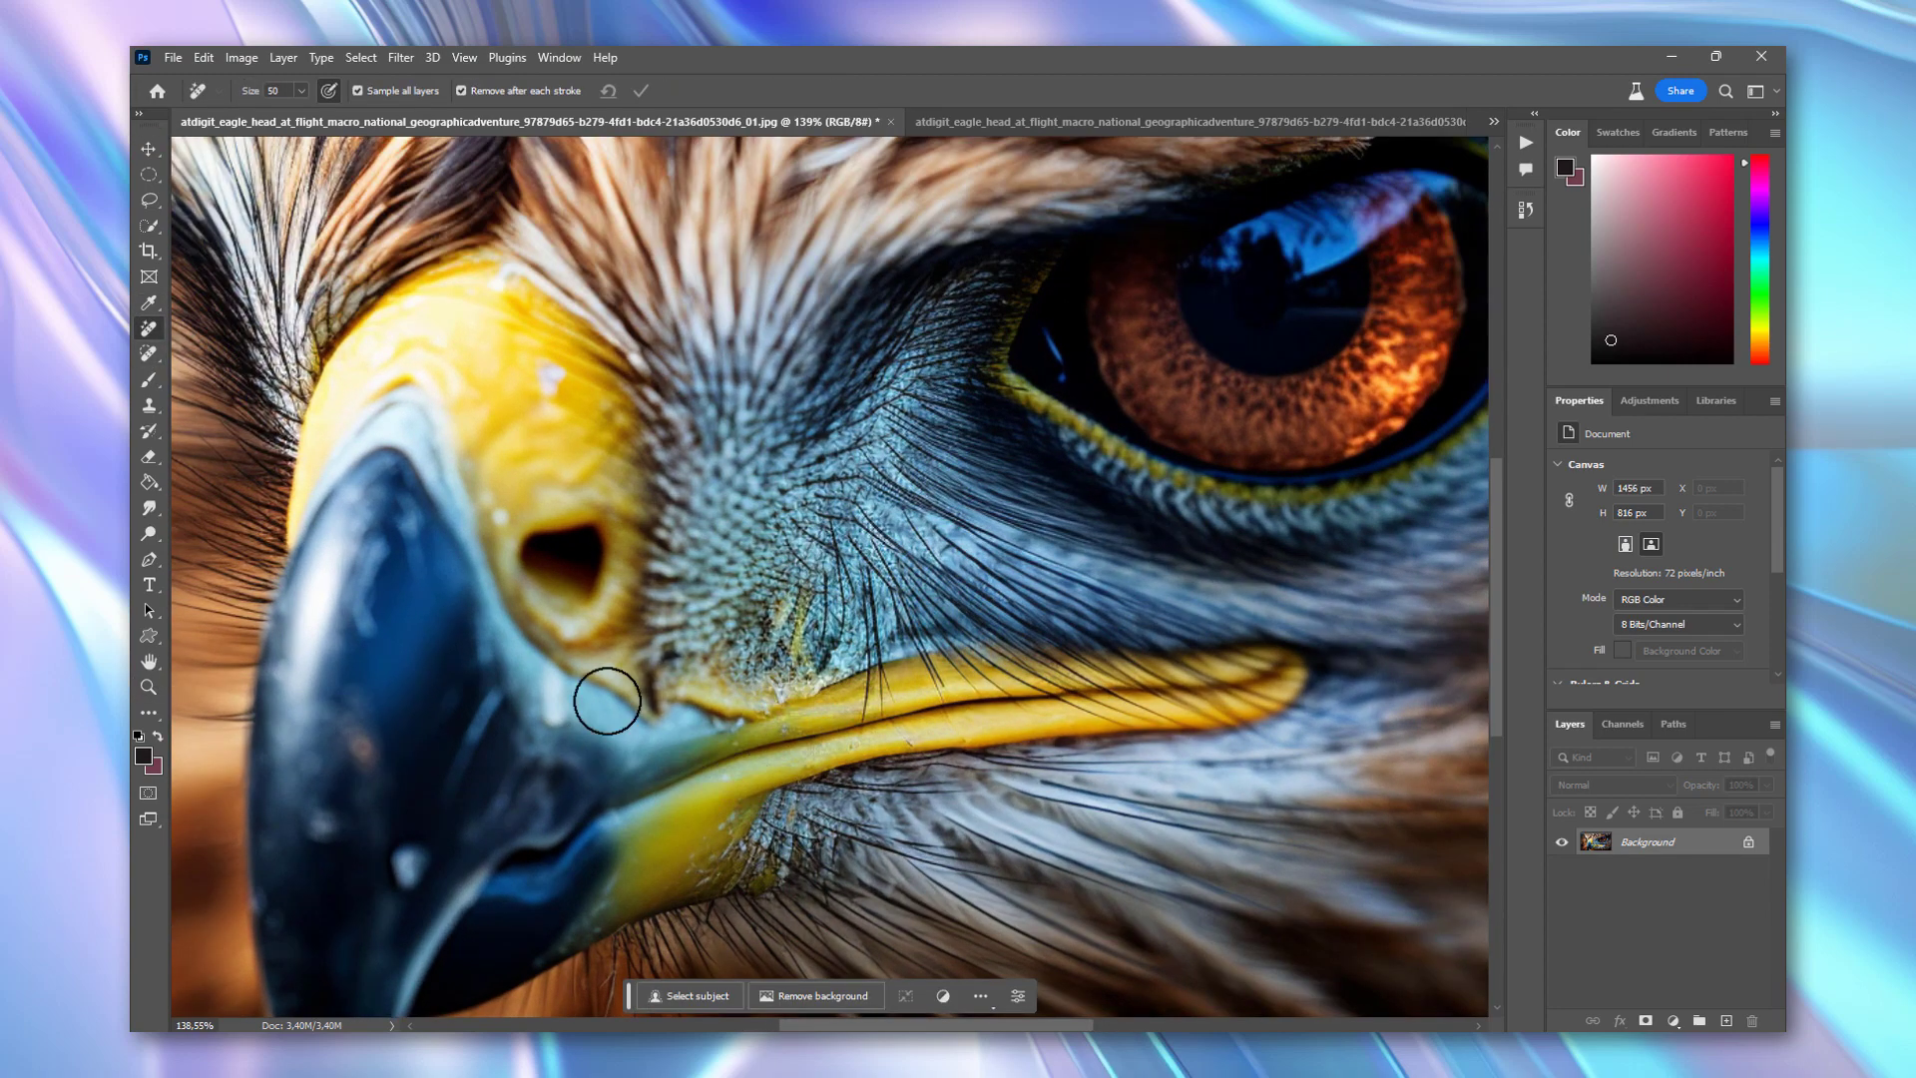
click(492, 715)
click(300, 721)
click(344, 858)
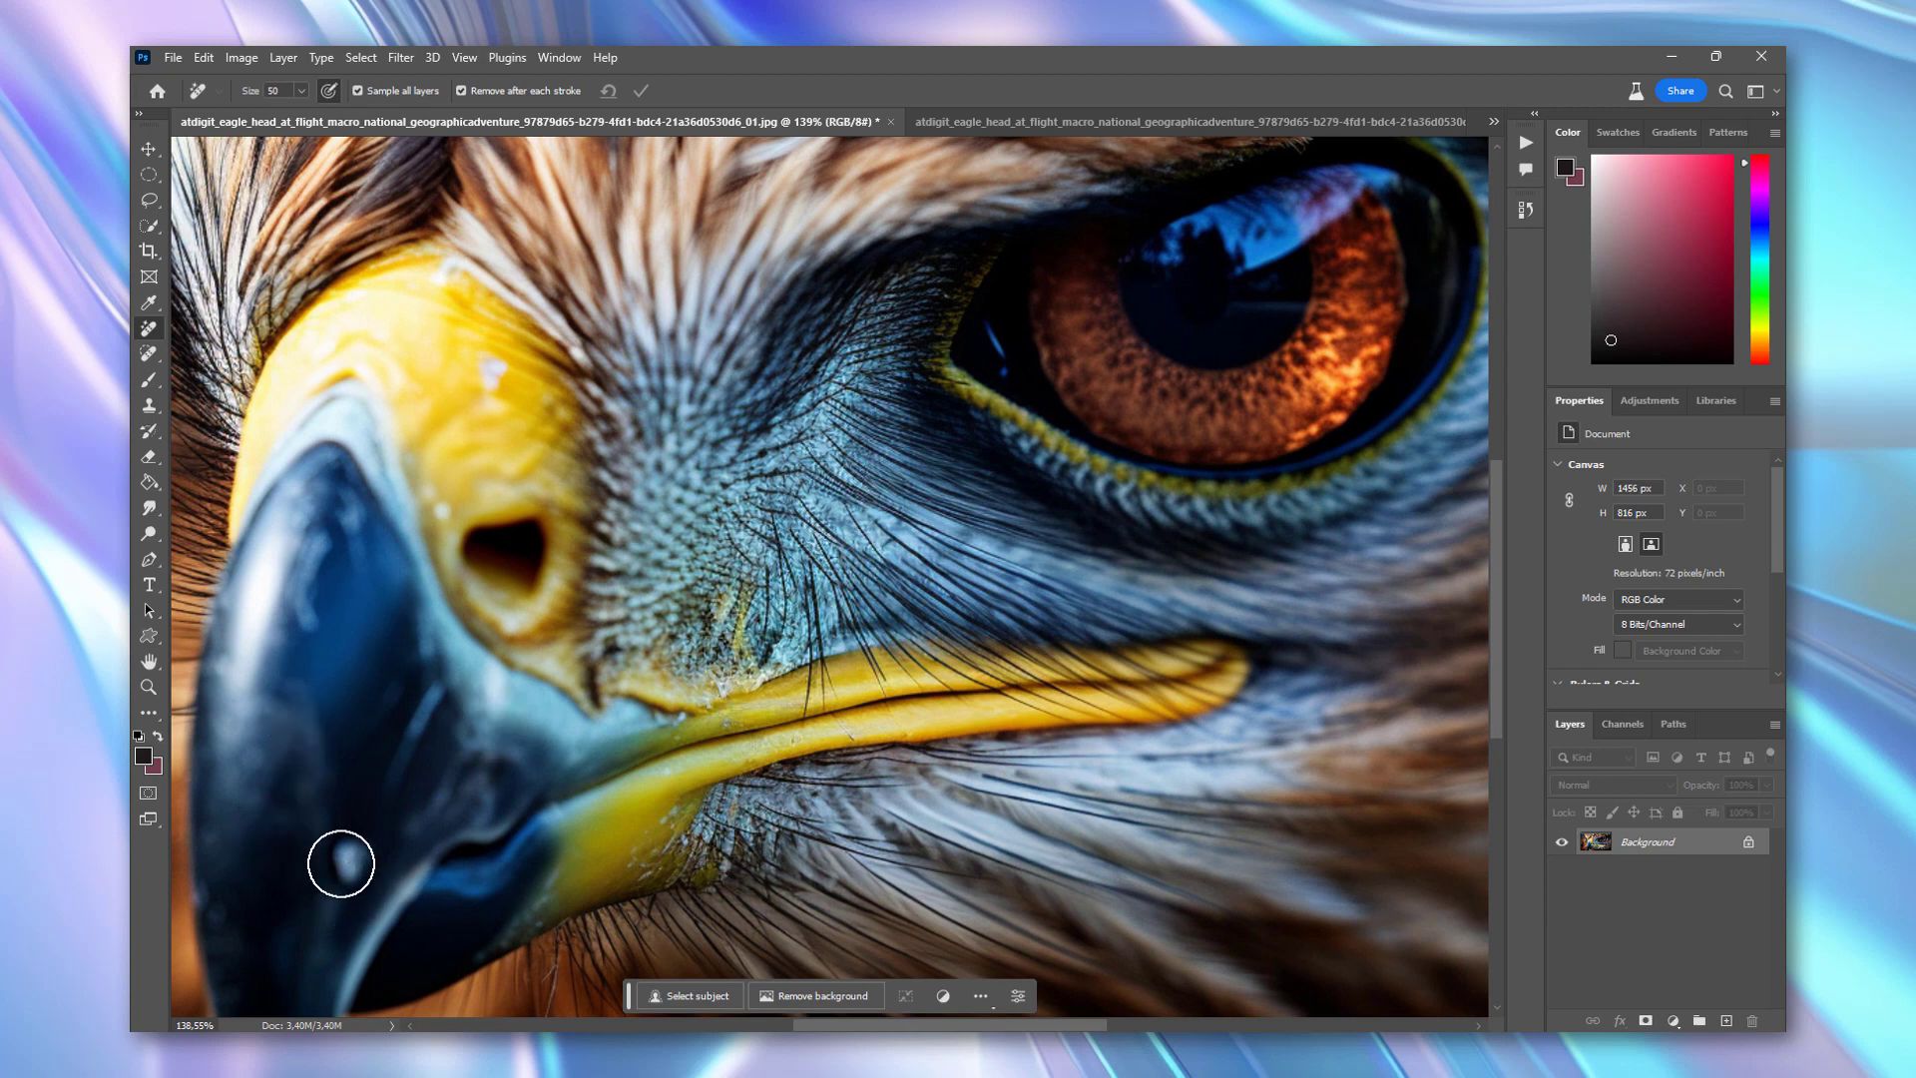
click(493, 371)
click(445, 509)
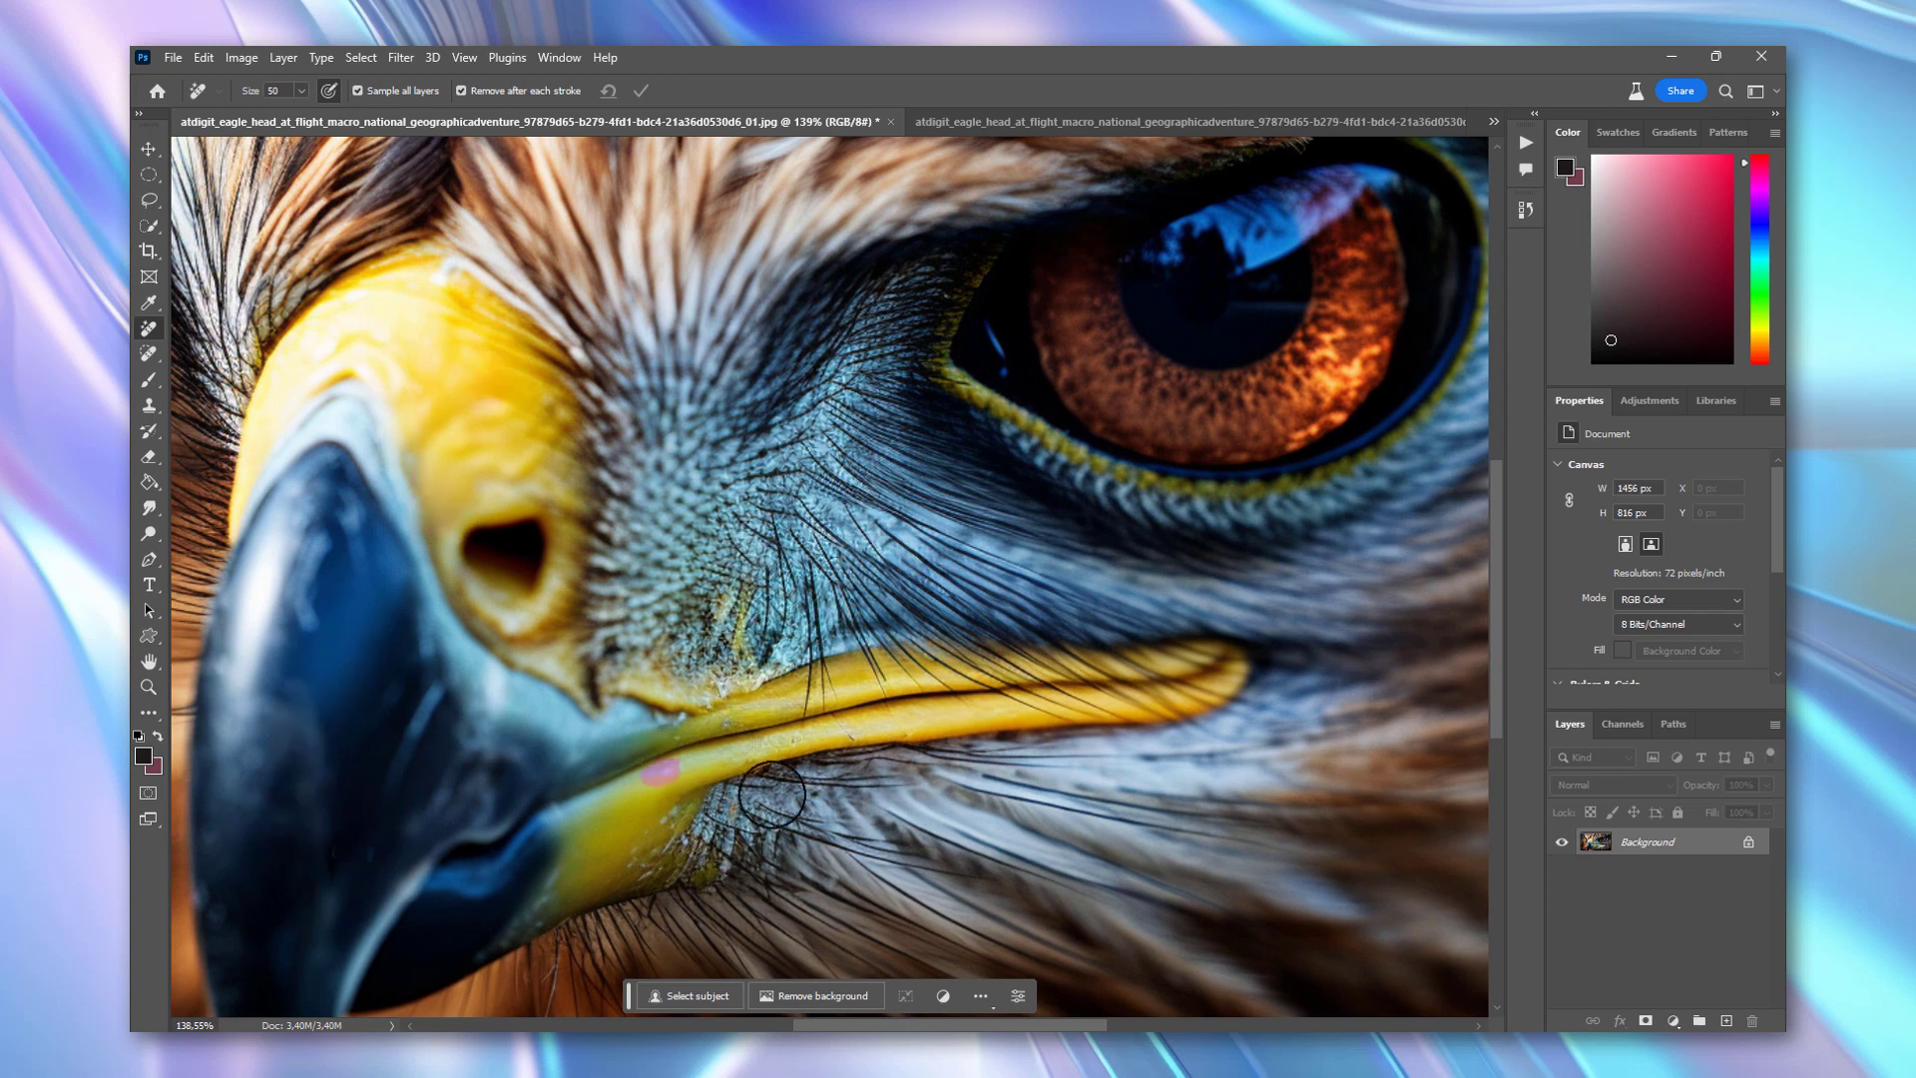
drag(826, 713, 853, 741)
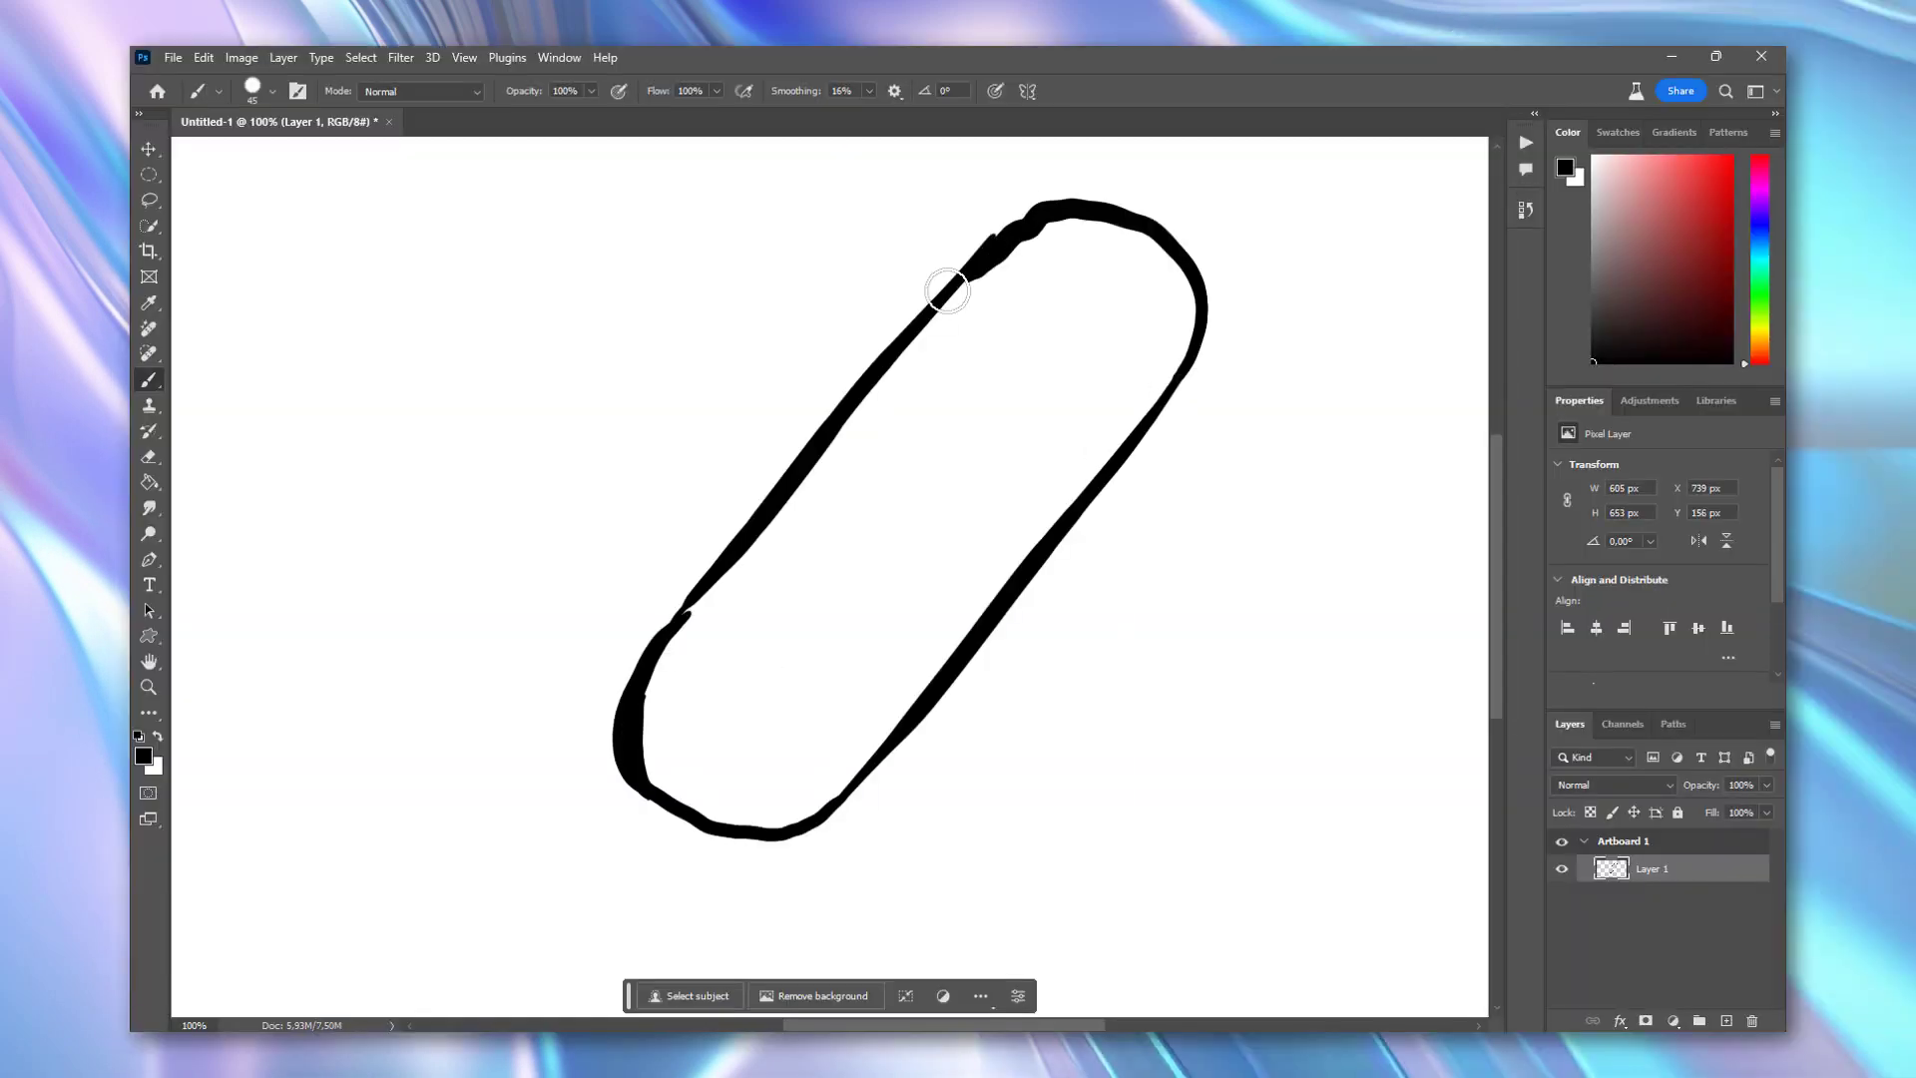
- Paint the two sparkles and the oval solid black, then erase rough edges and leftover white dots
drag(816, 185, 818, 377)
drag(682, 338, 689, 524)
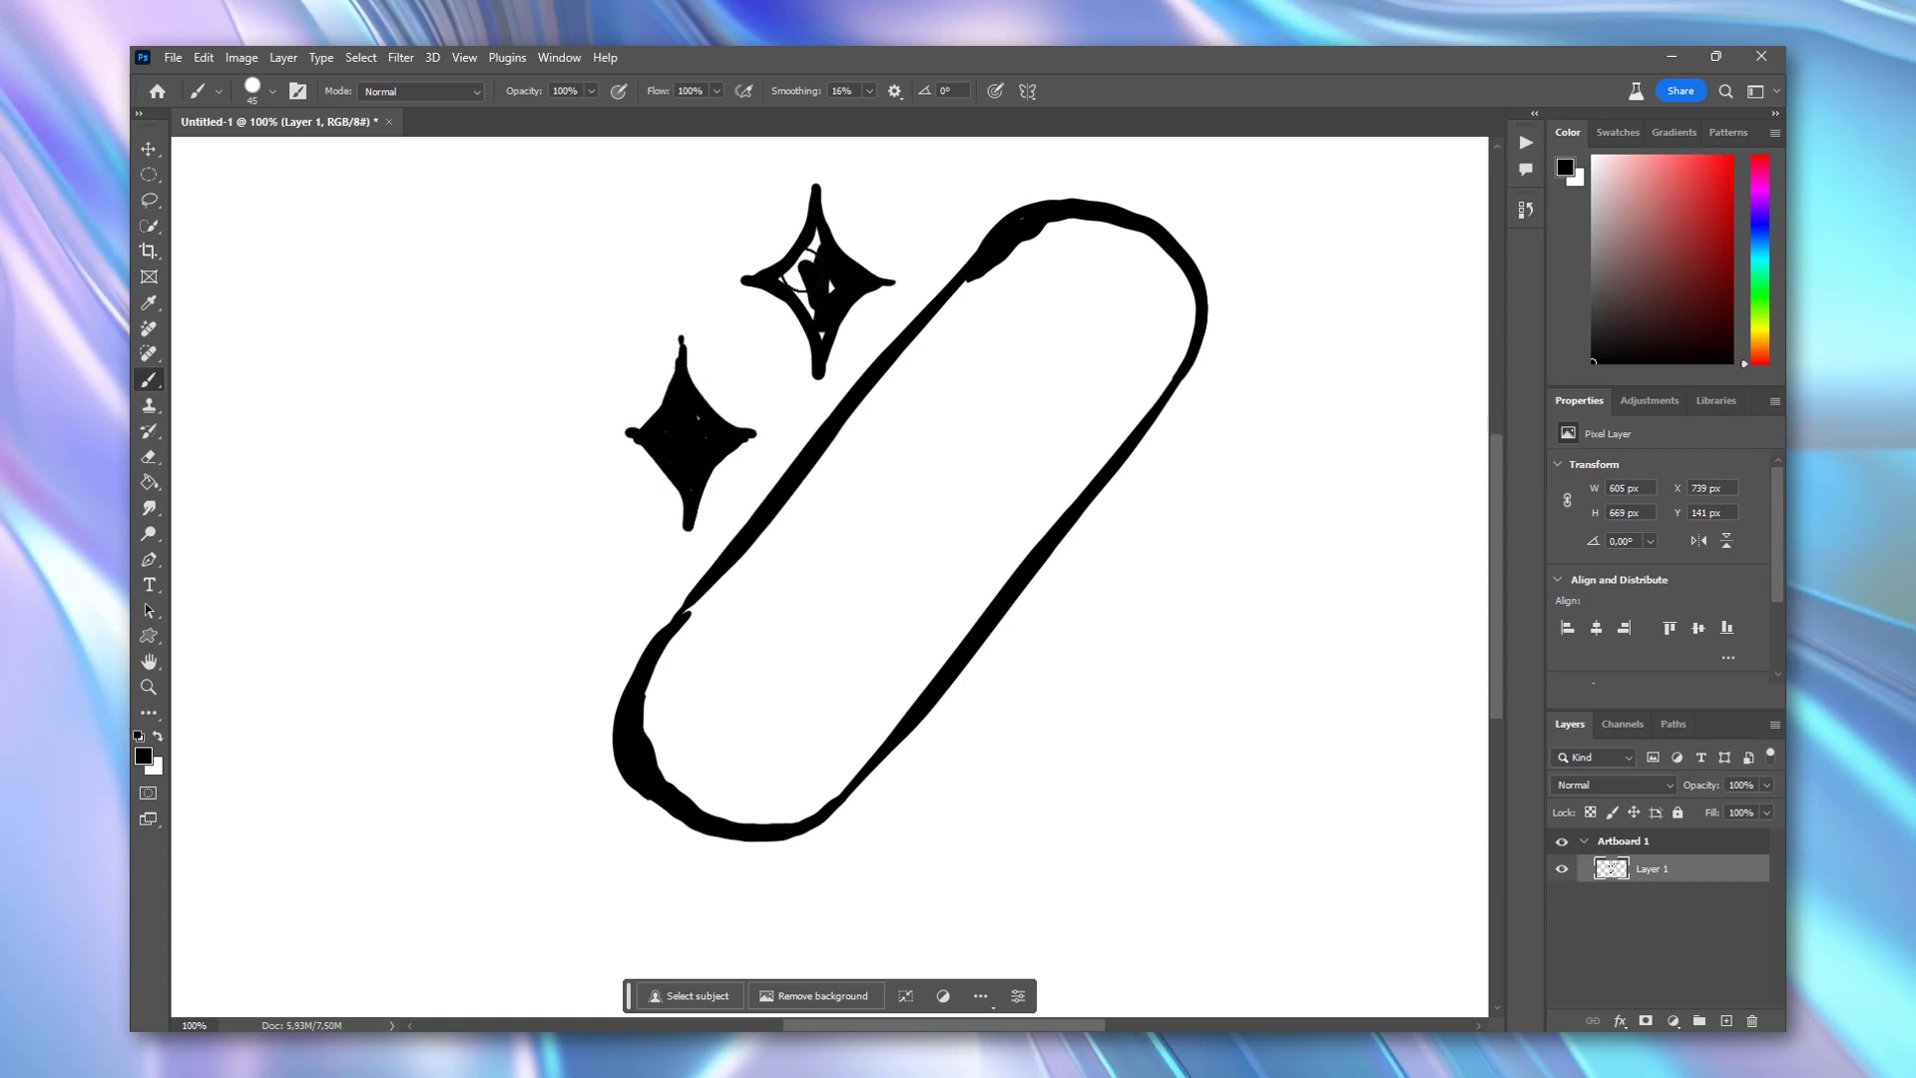
mouse_move(899, 669)
mouse_down()
mouse_move(1060, 231)
mouse_move(642, 783)
mouse_up()
key(e)
drag(667, 308, 649, 470)
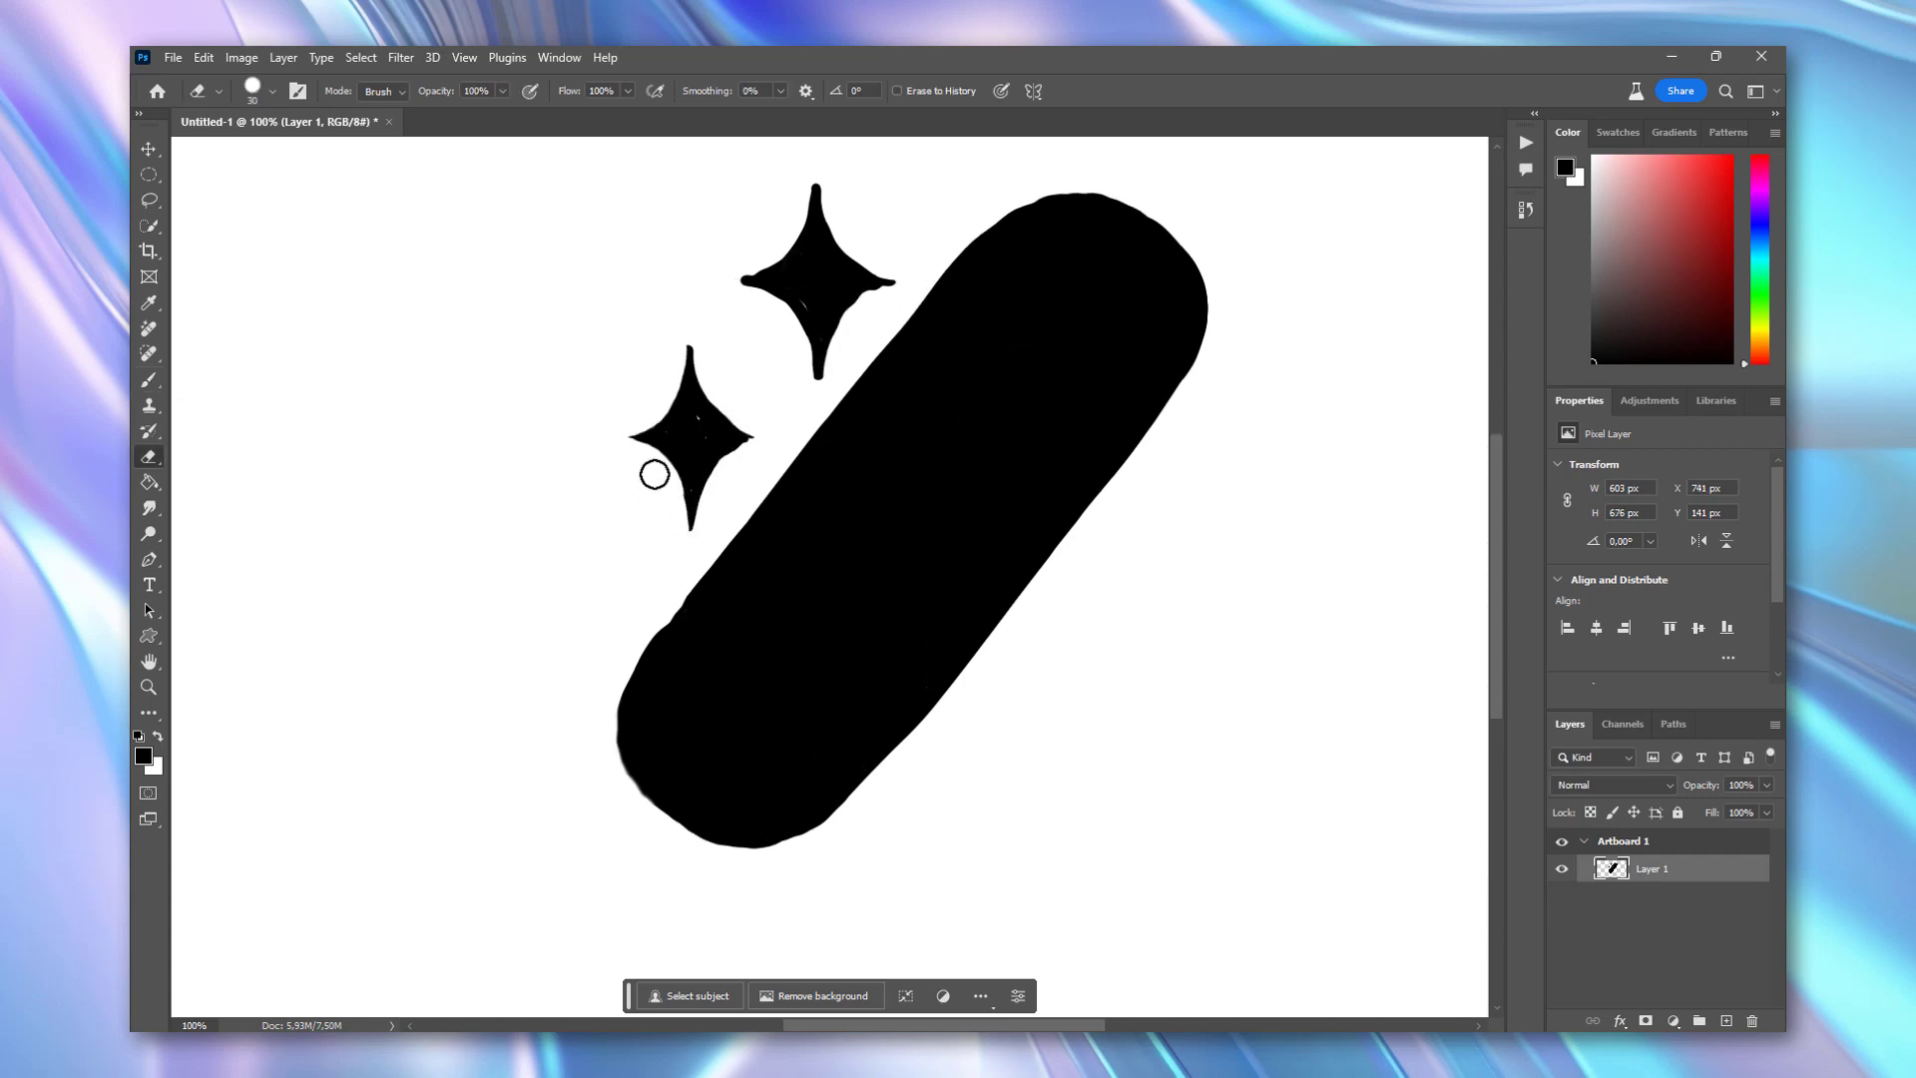
click(1021, 461)
click(946, 402)
click(826, 562)
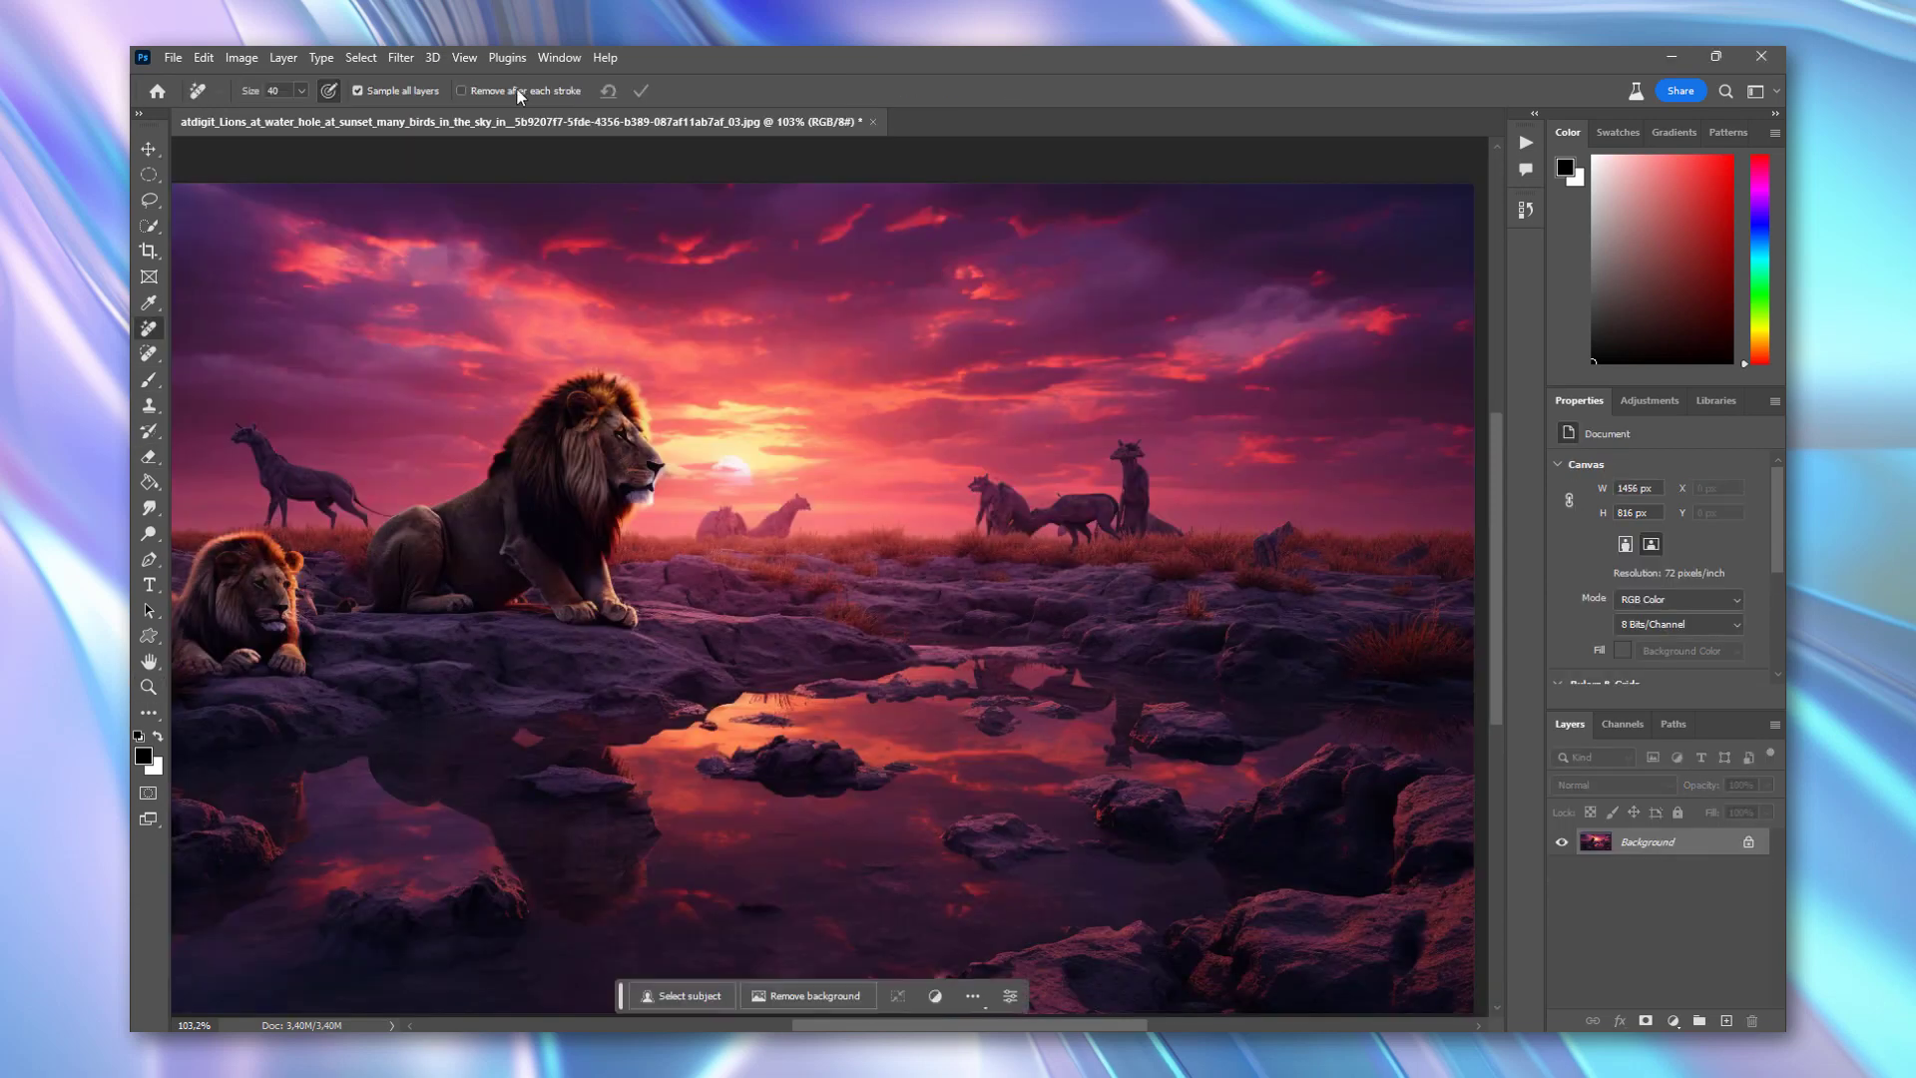
- Remove the distant horizon animals and their reflections in the water
drag(1277, 534, 1395, 559)
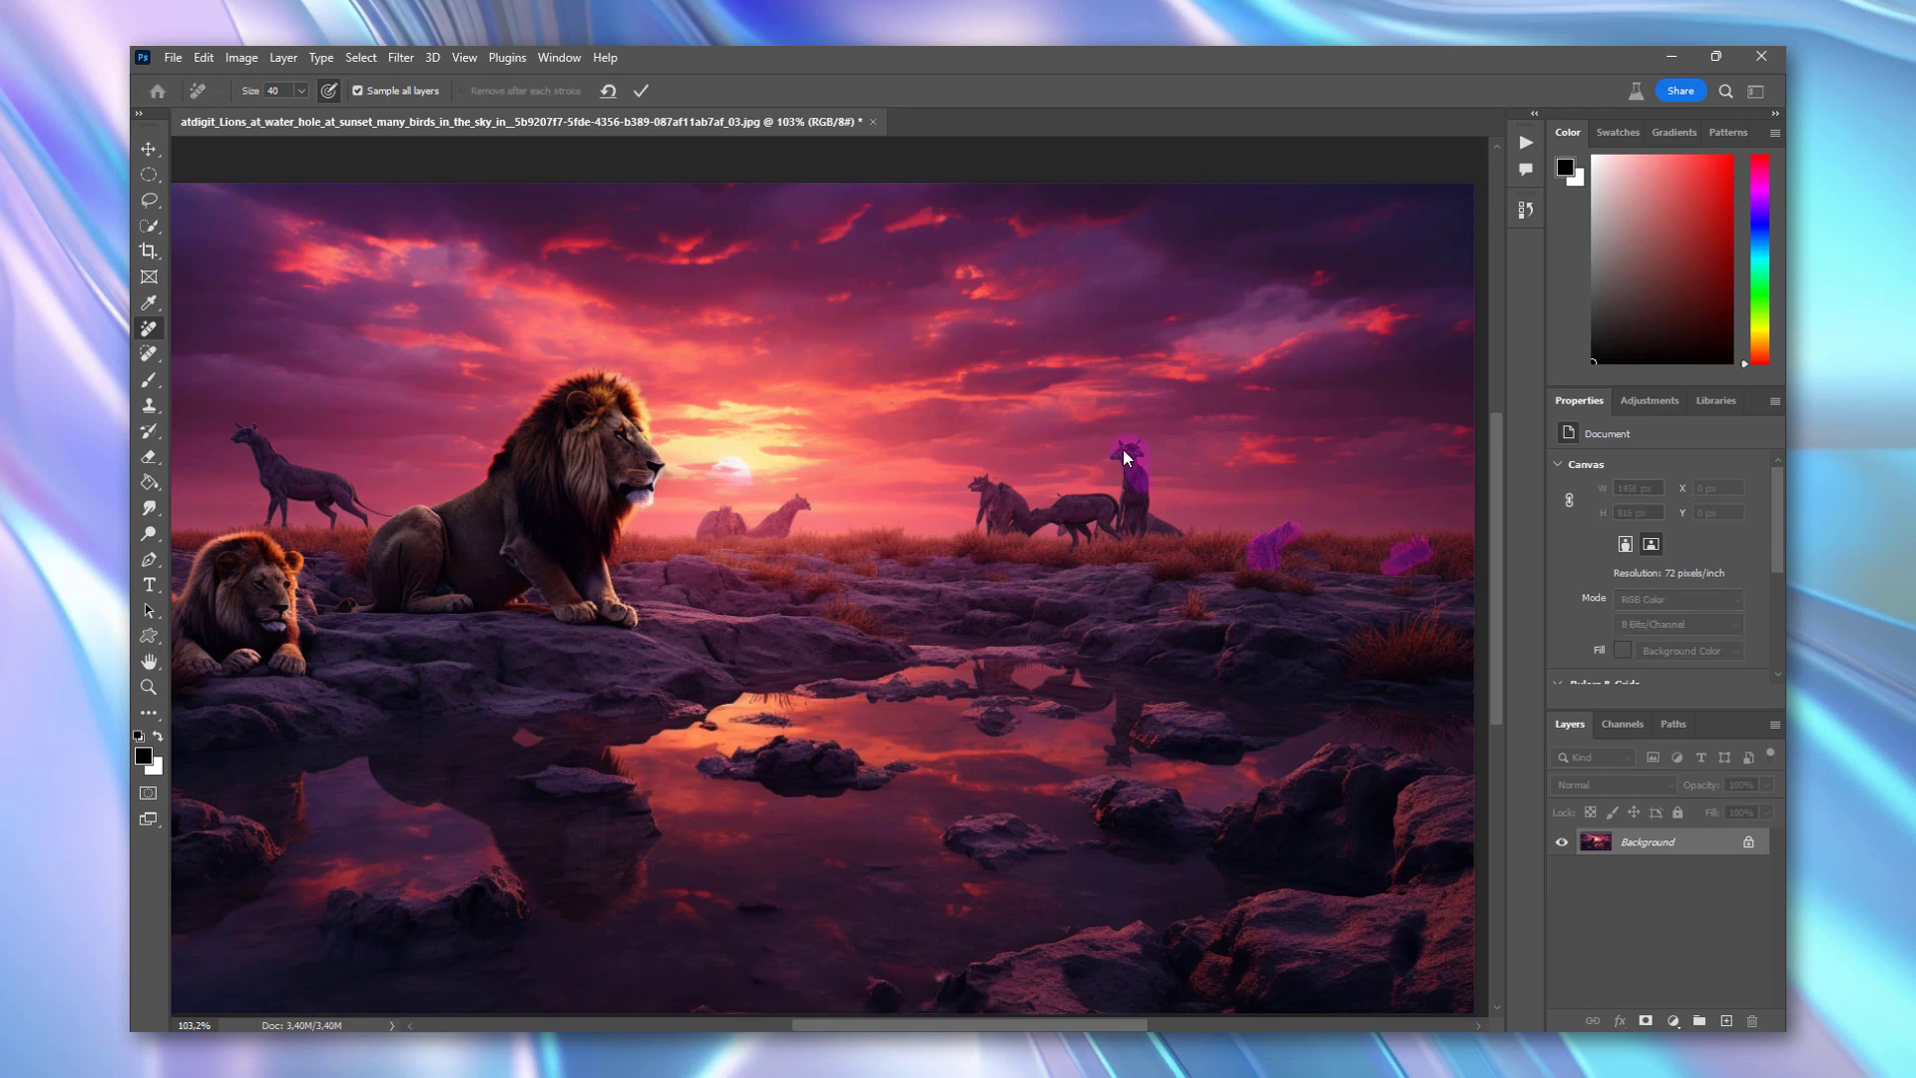
drag(1123, 449, 1052, 519)
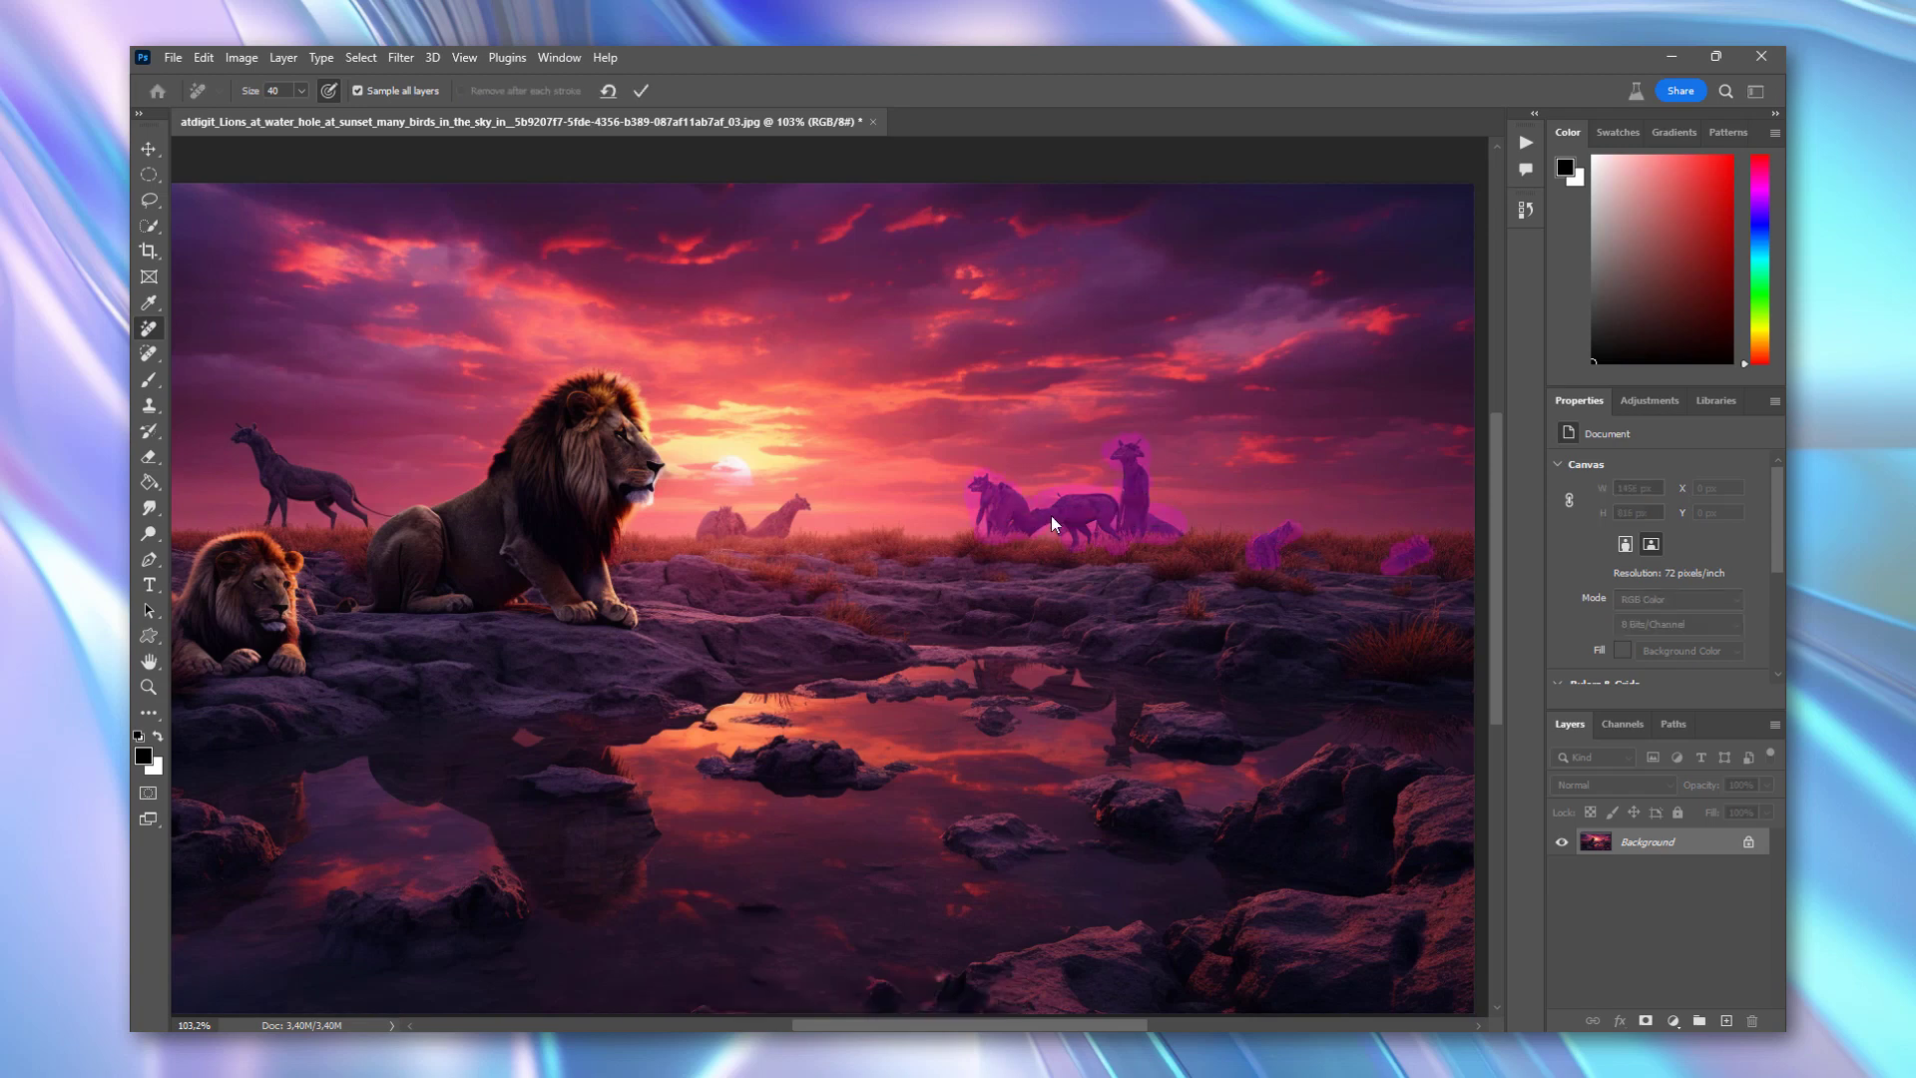
drag(1015, 663, 998, 679)
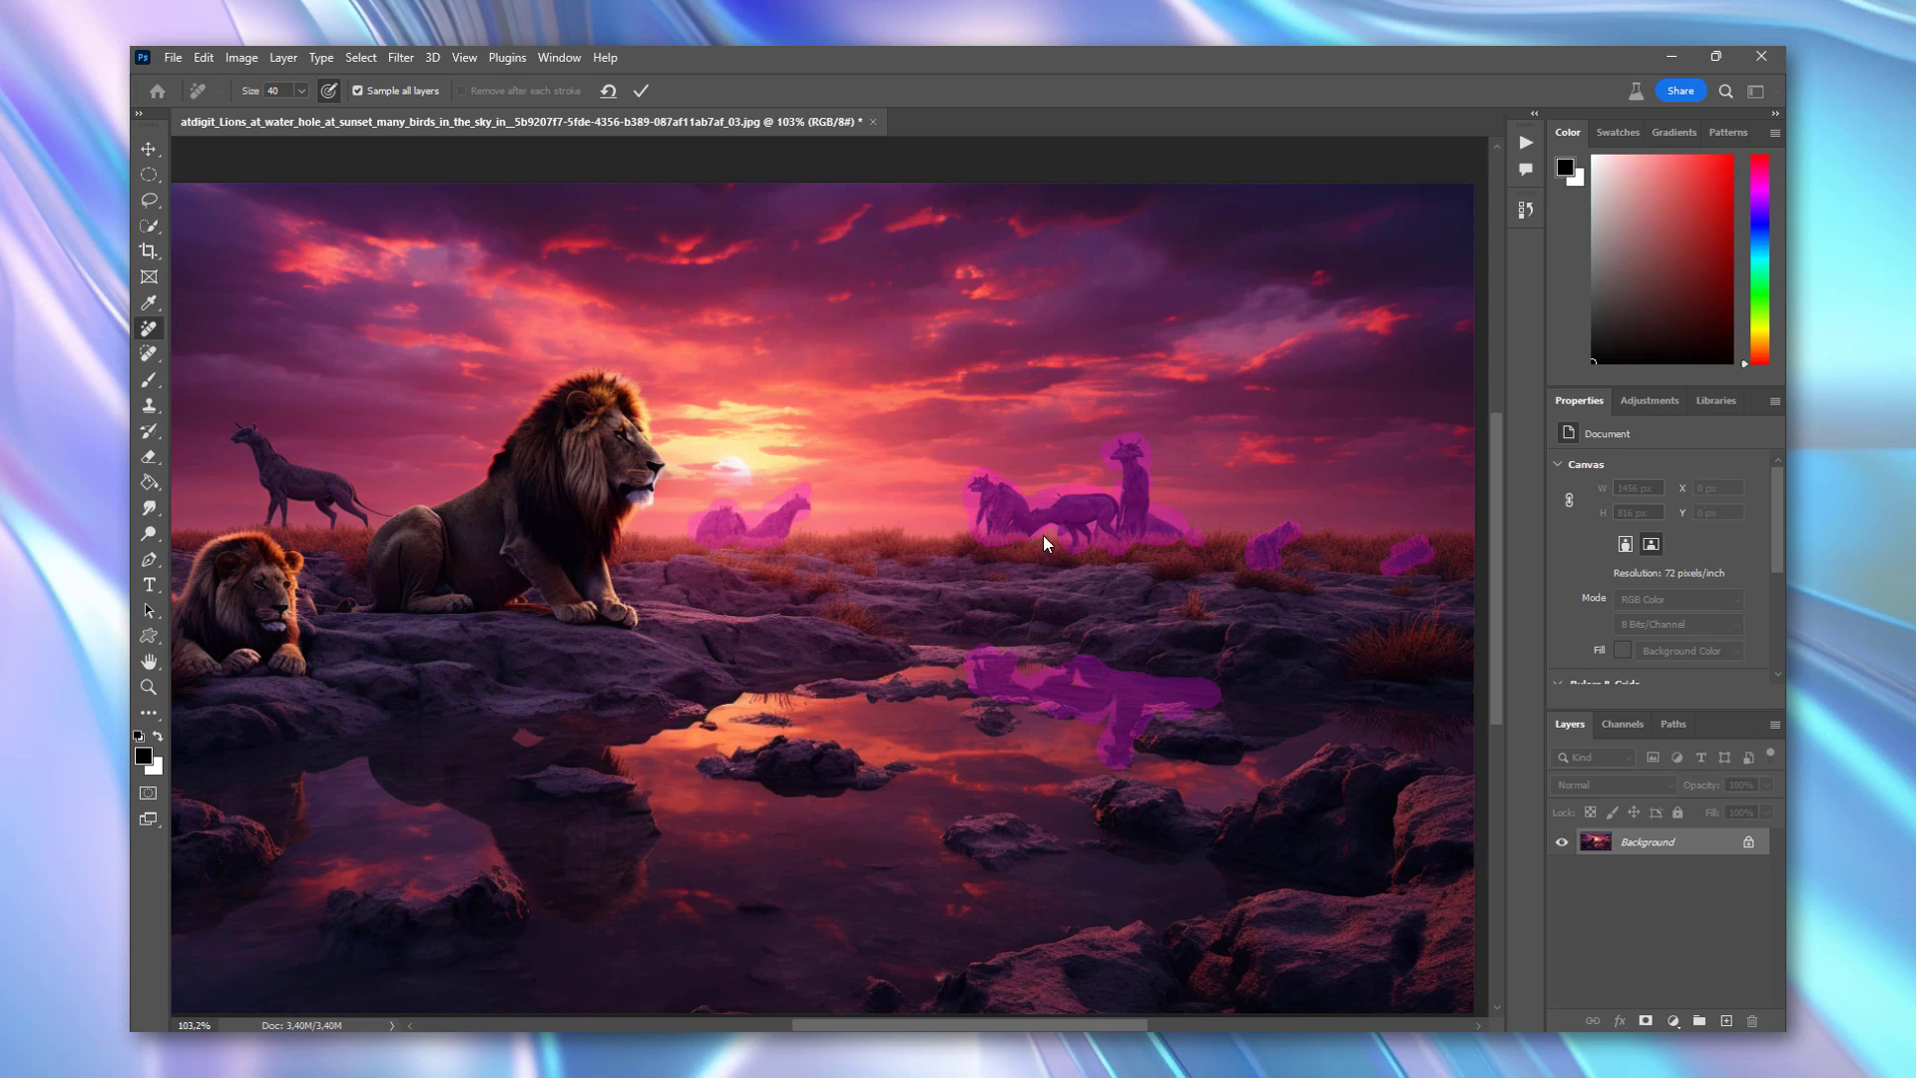
click(641, 91)
- Remove the animal standing behind the lions and fit the image to the window
scroll(200, 205, up, 3)
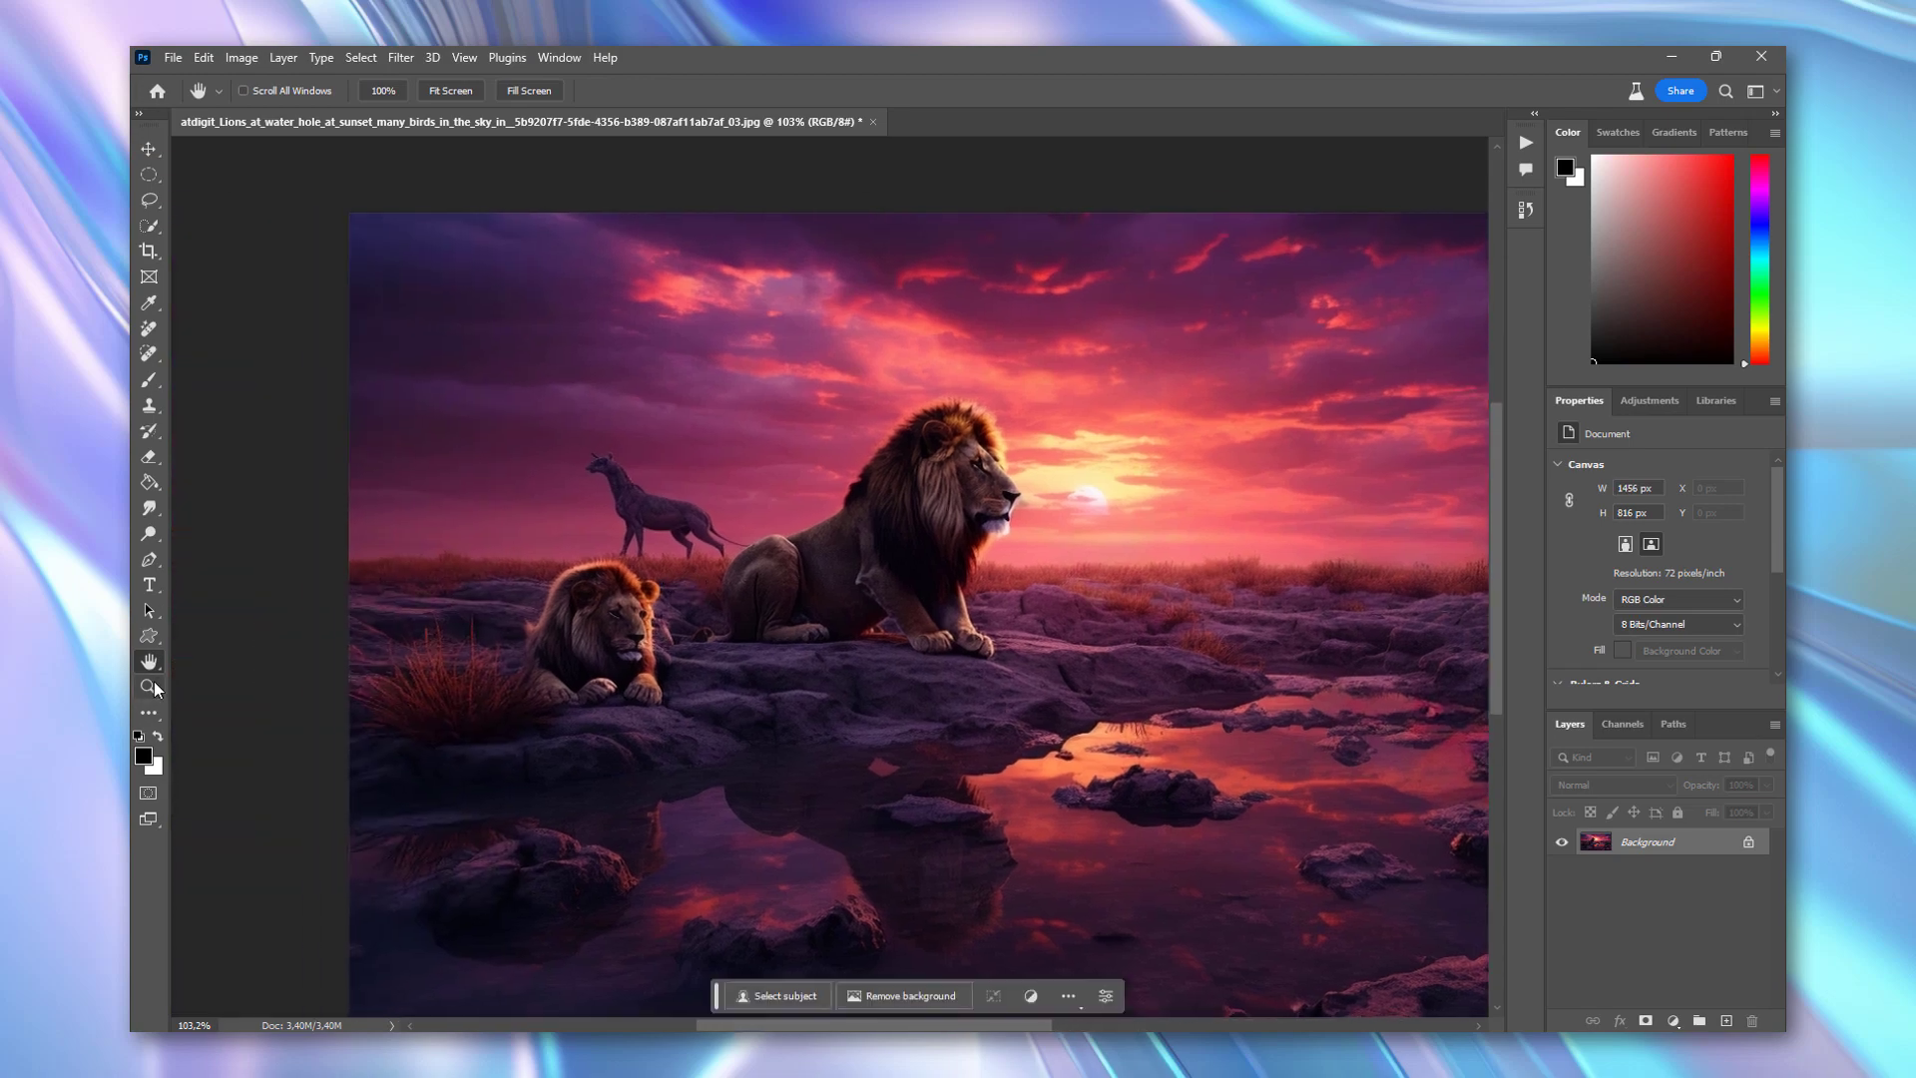
drag(614, 418, 685, 505)
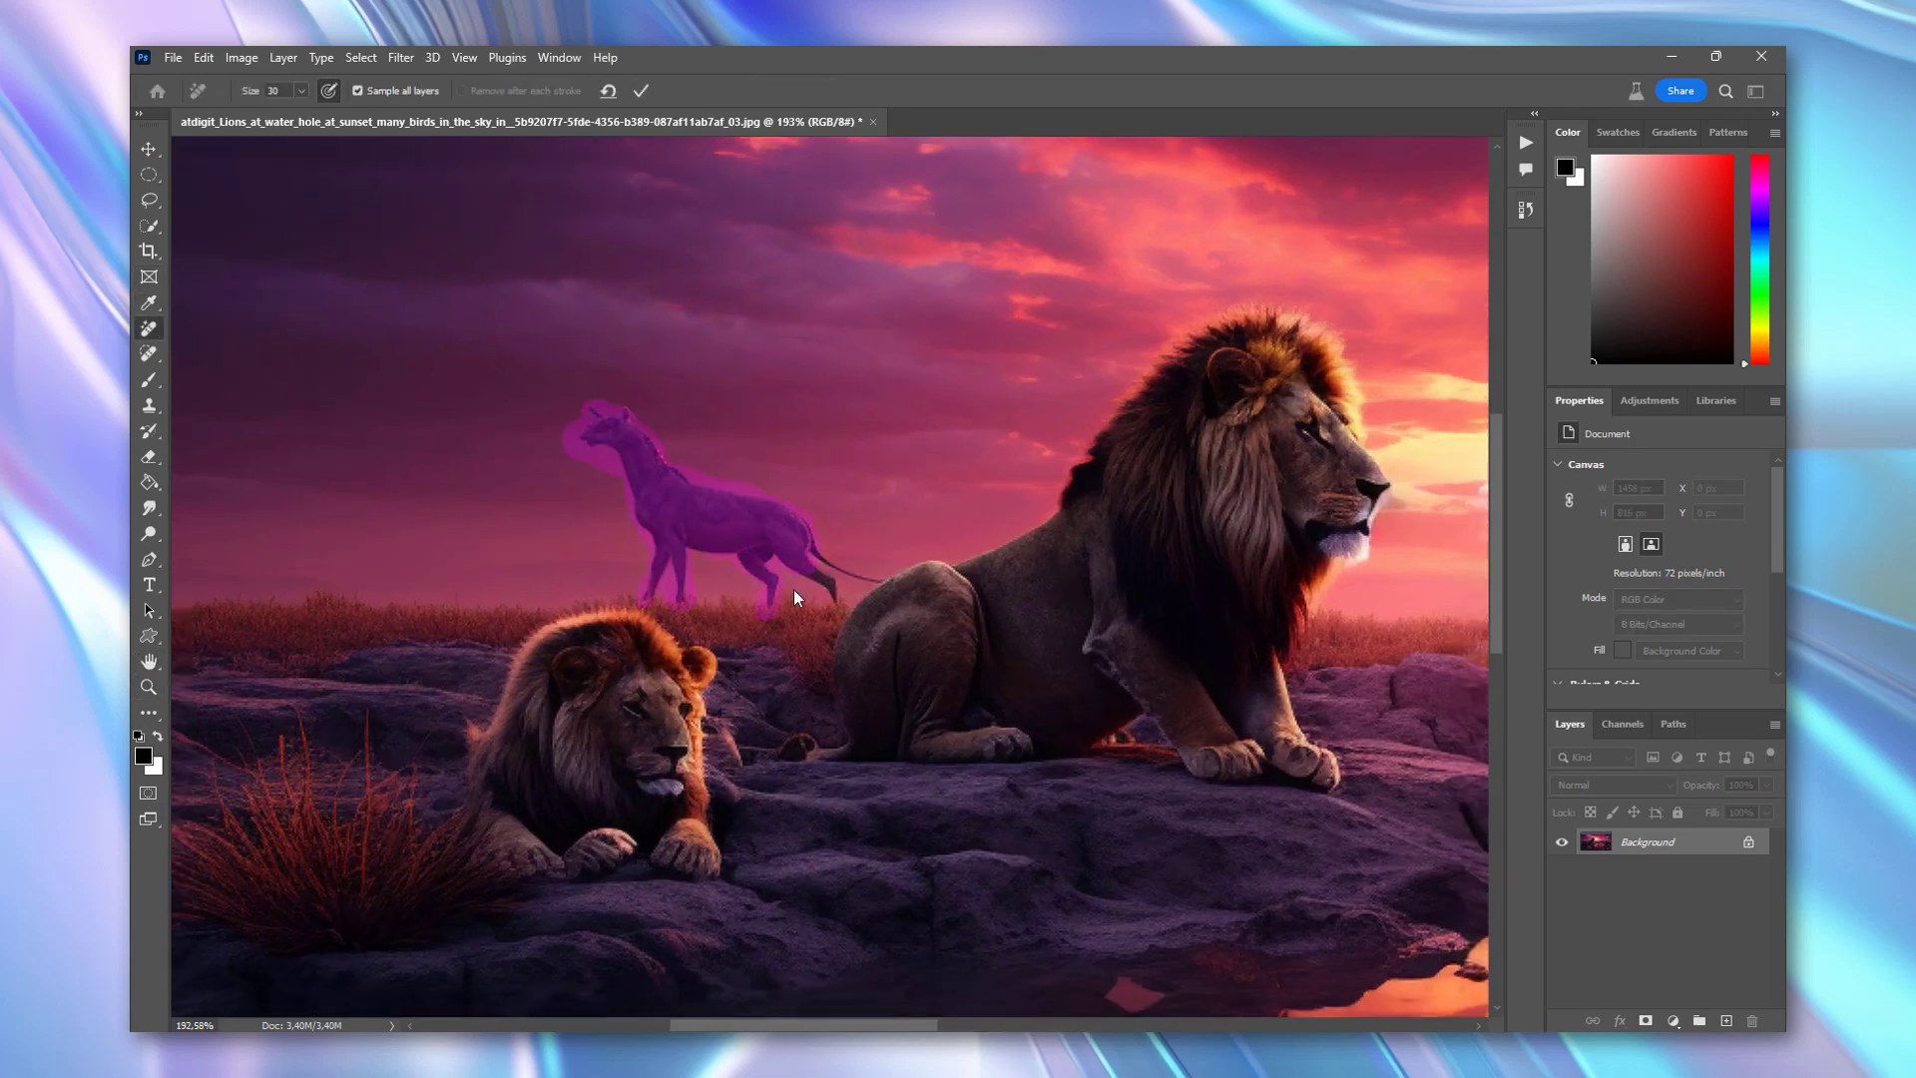
click(641, 91)
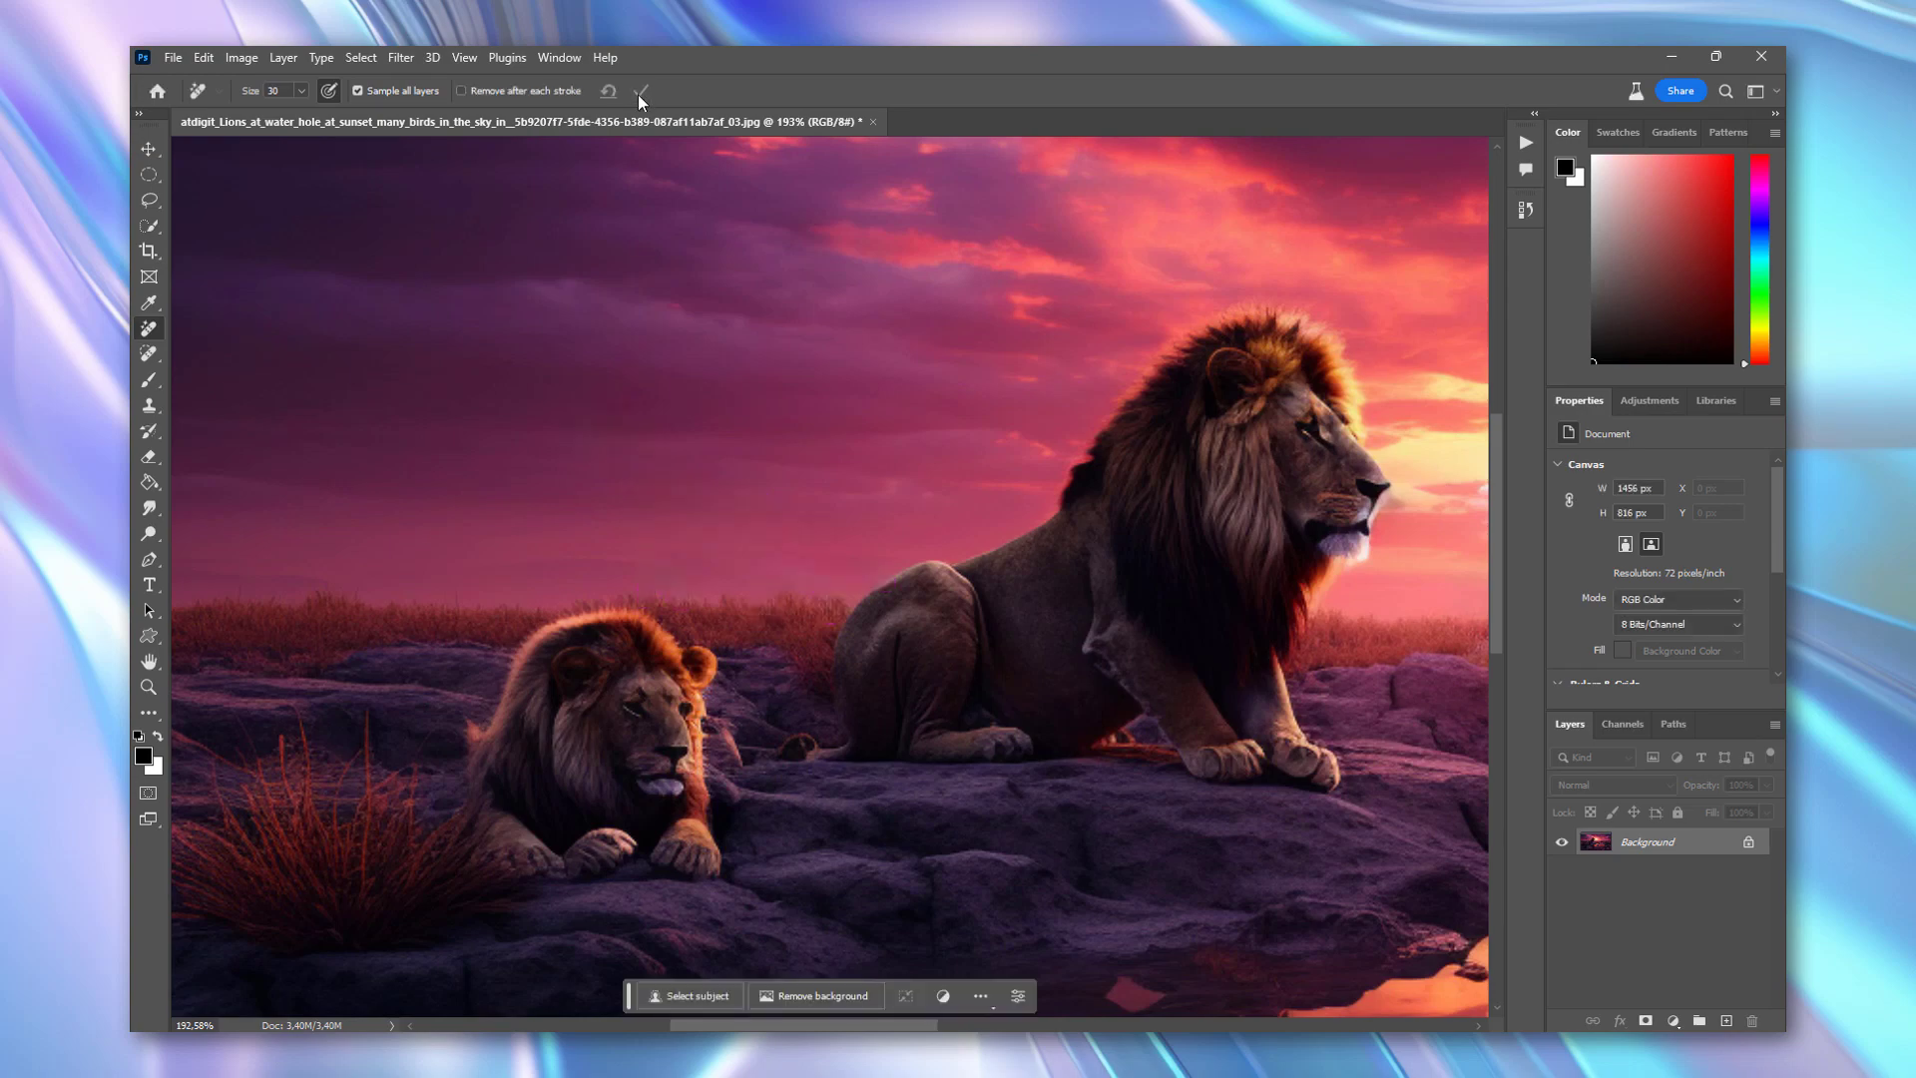
double_click(149, 661)
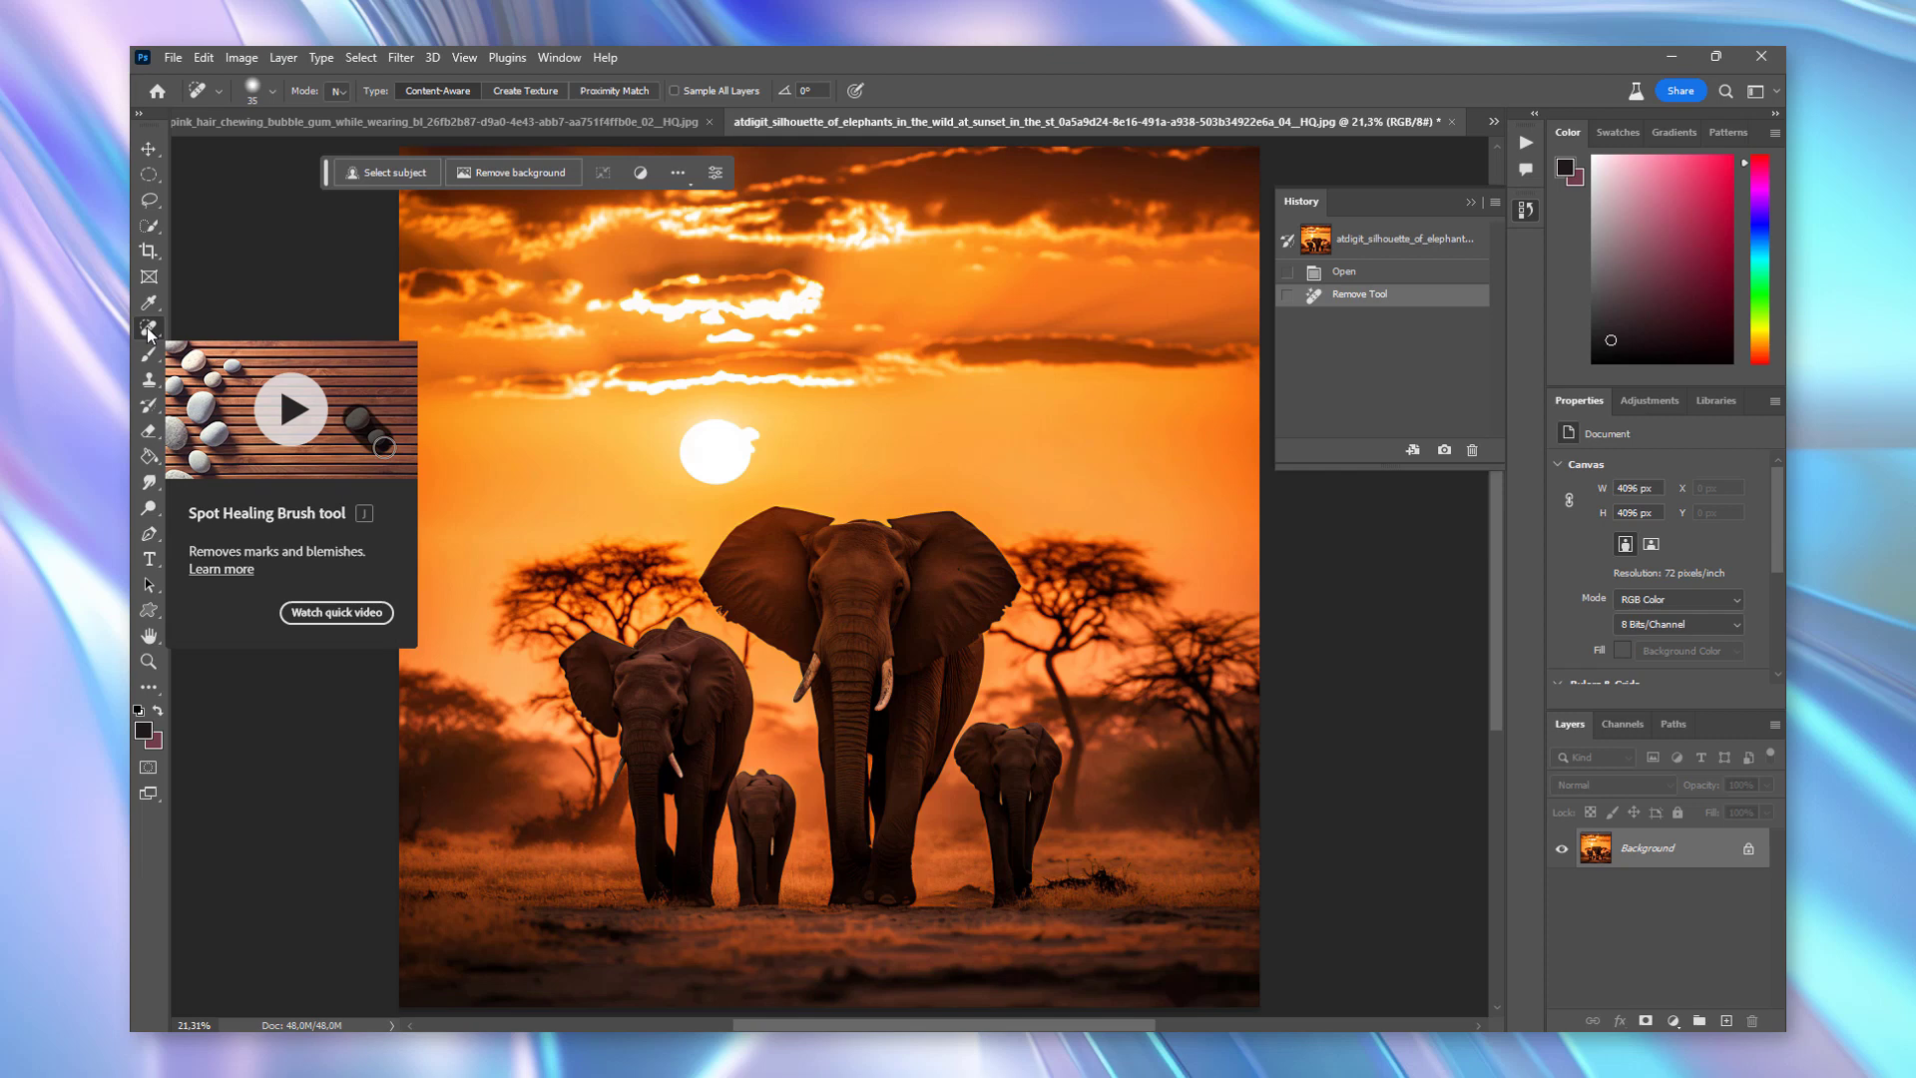
- Choose the Remove Tool from the healing flyout and show the Edit Toolbar option
click(149, 329)
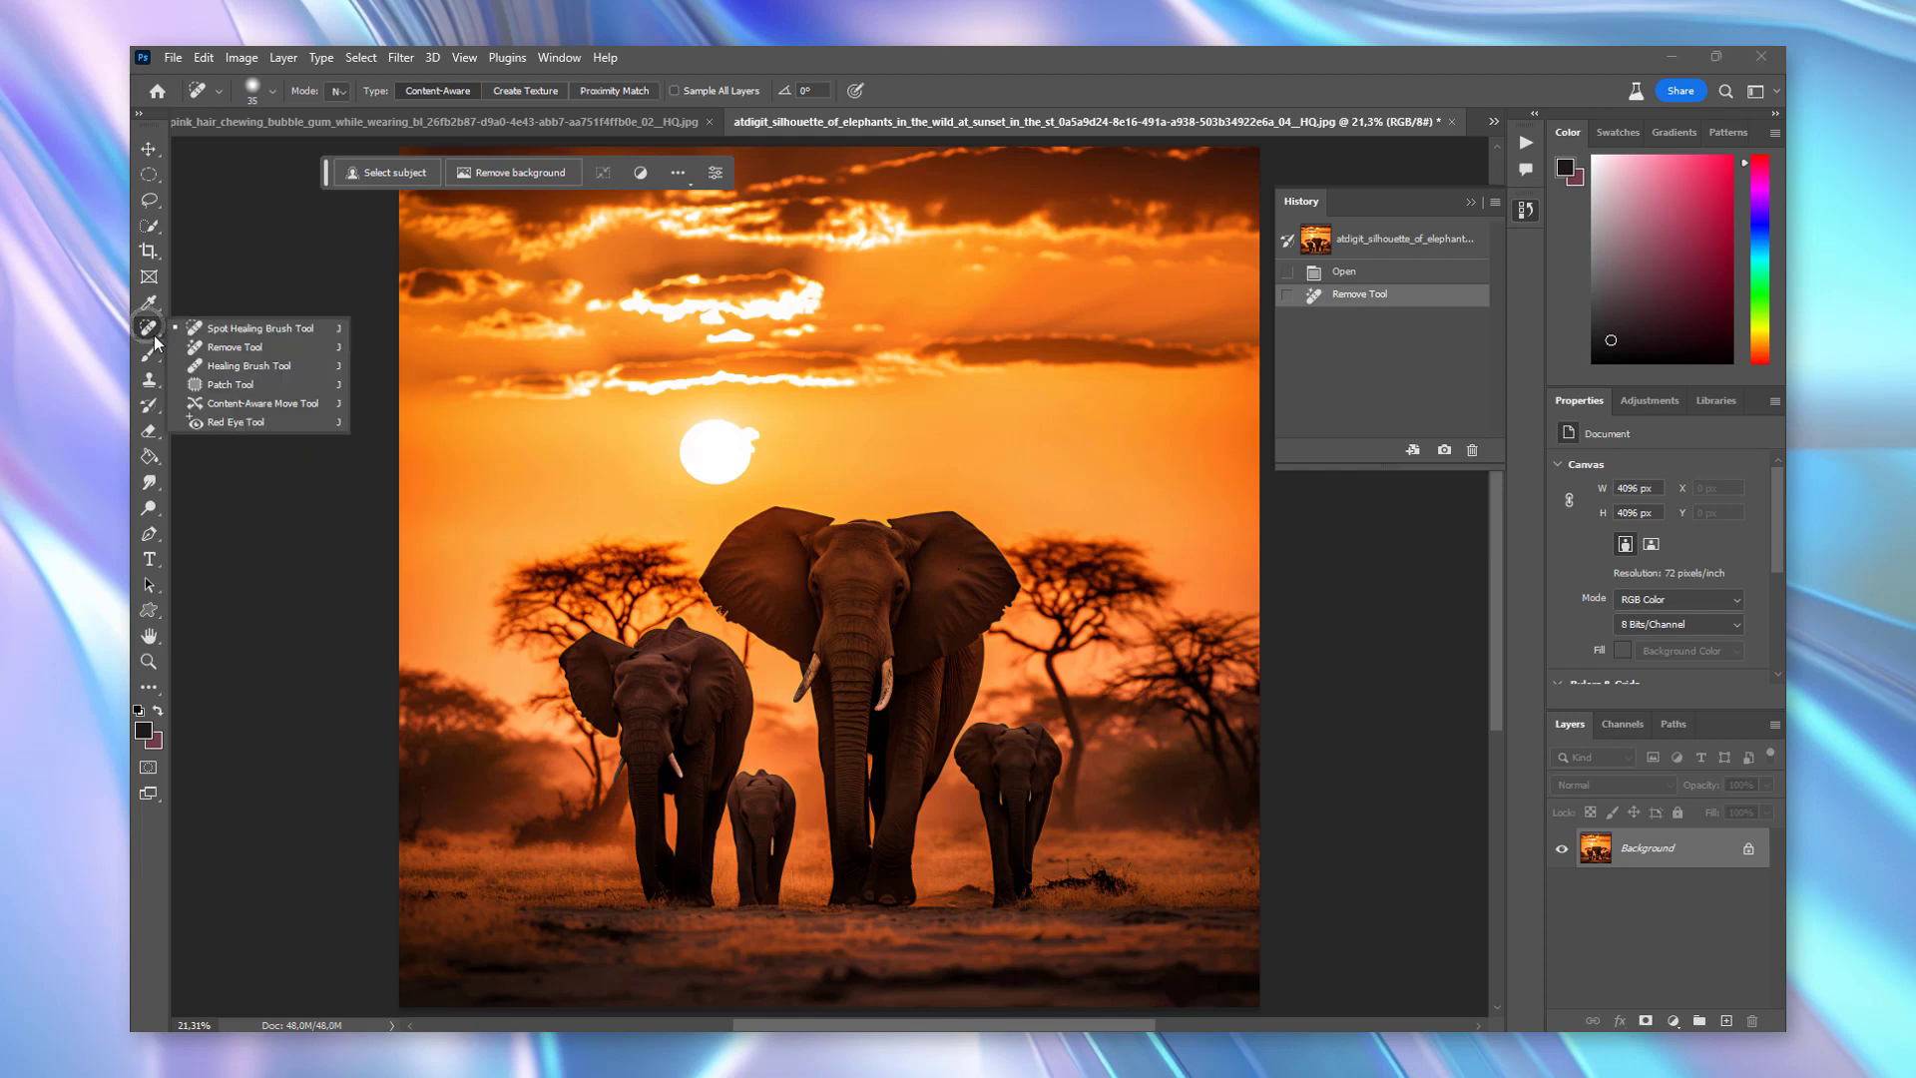
click(249, 347)
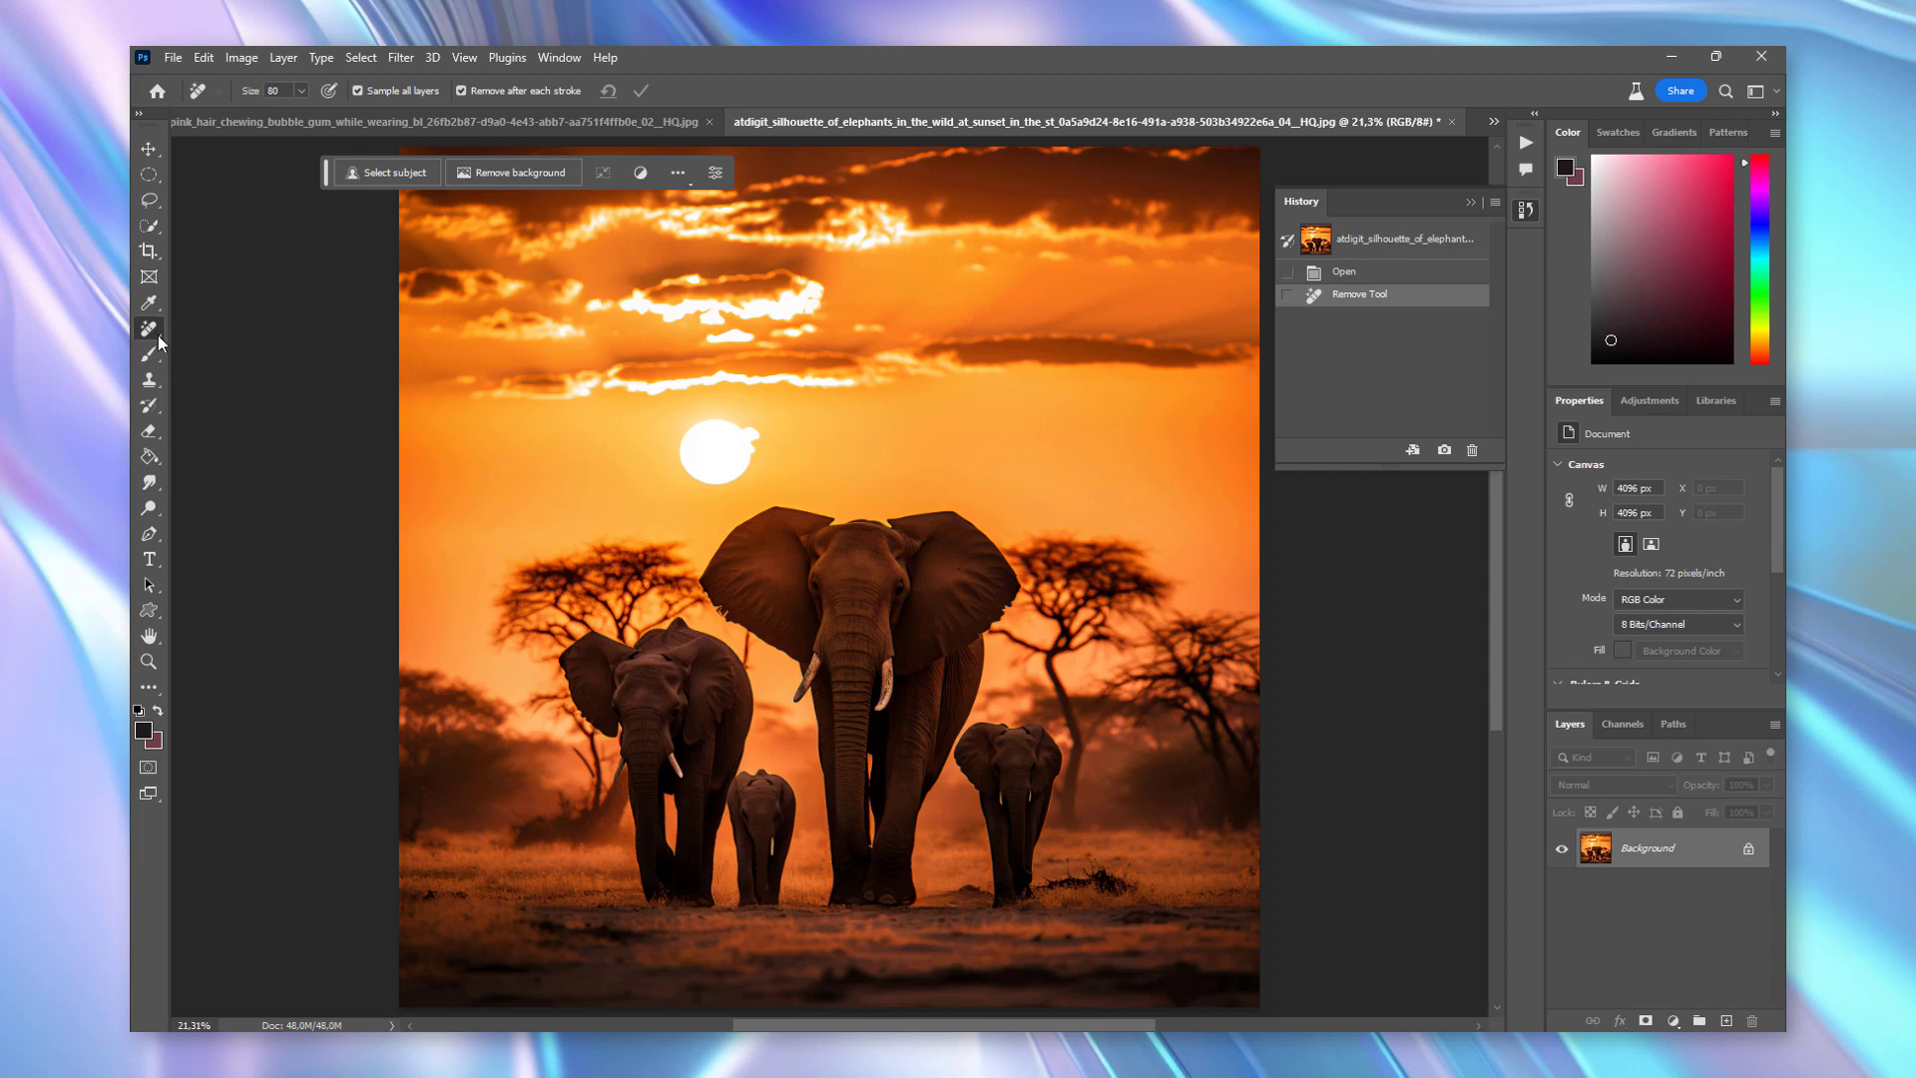
click(148, 690)
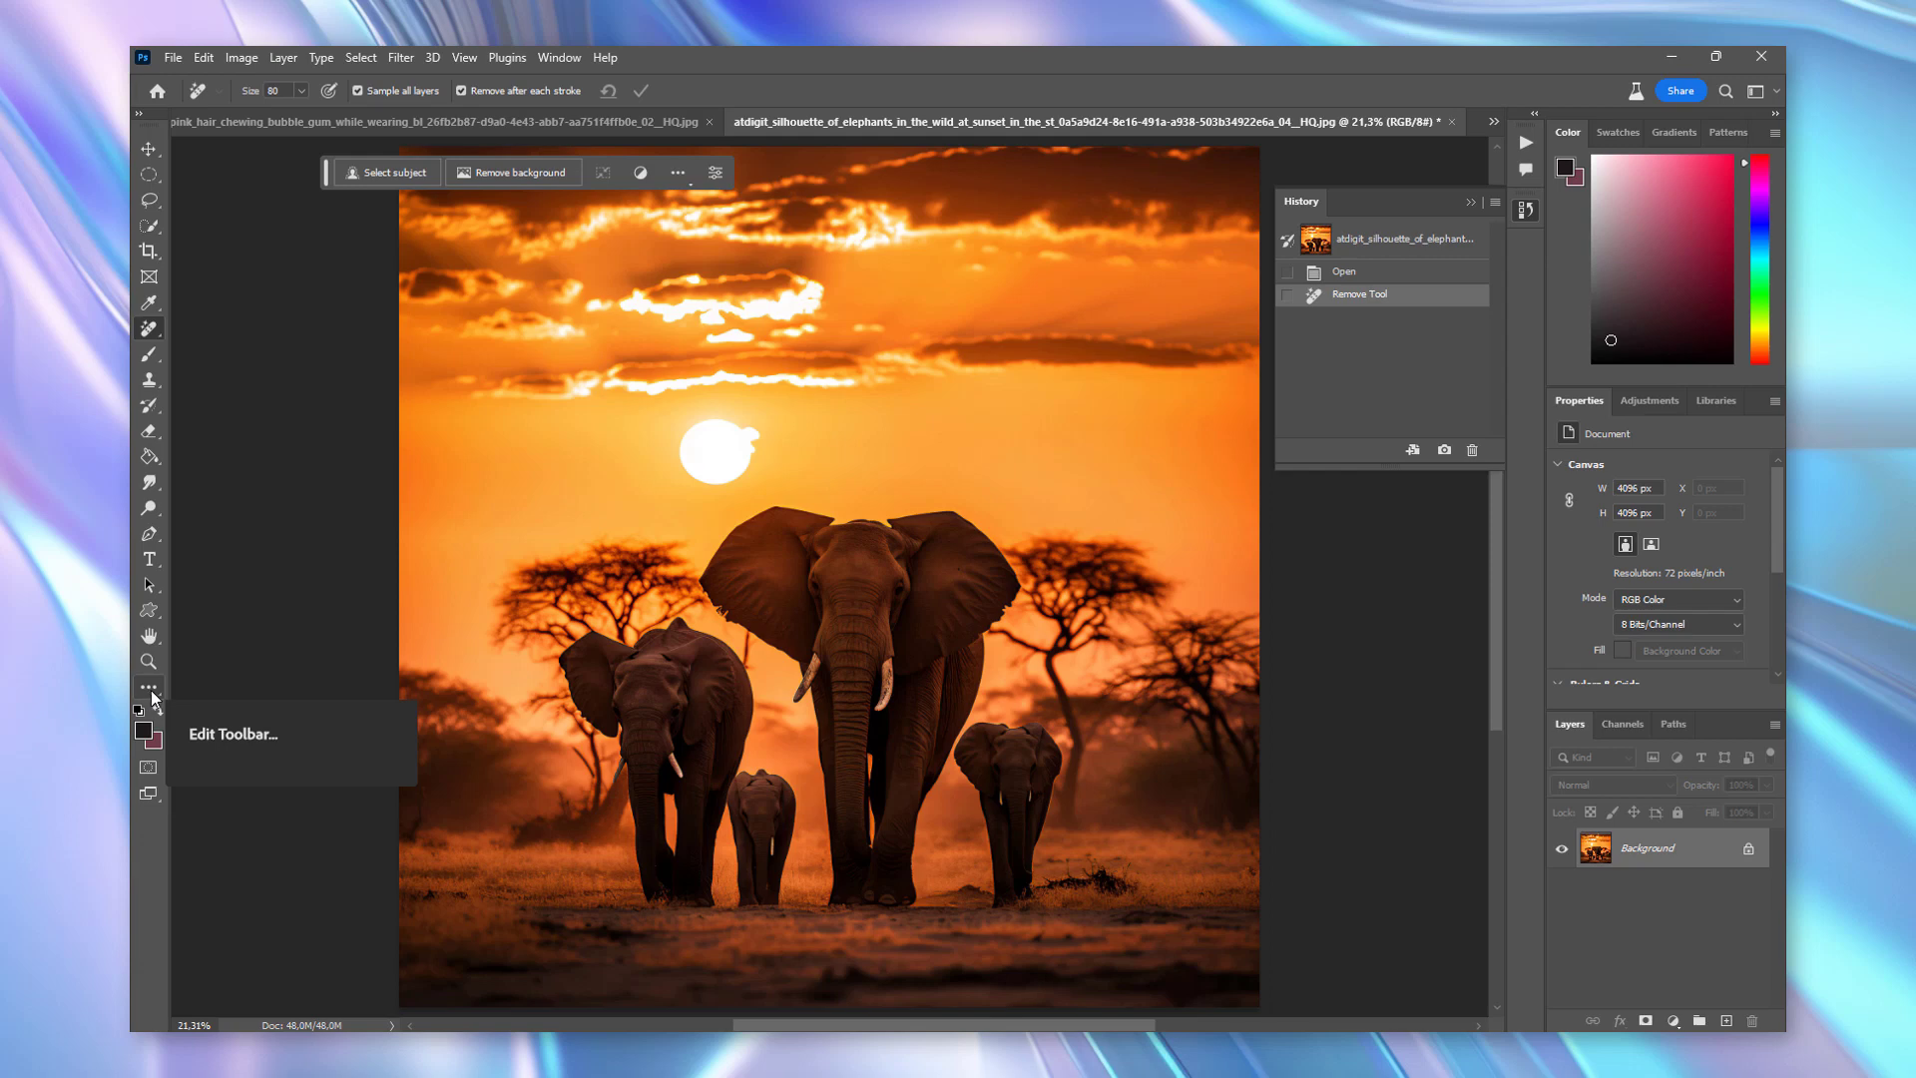
click(150, 689)
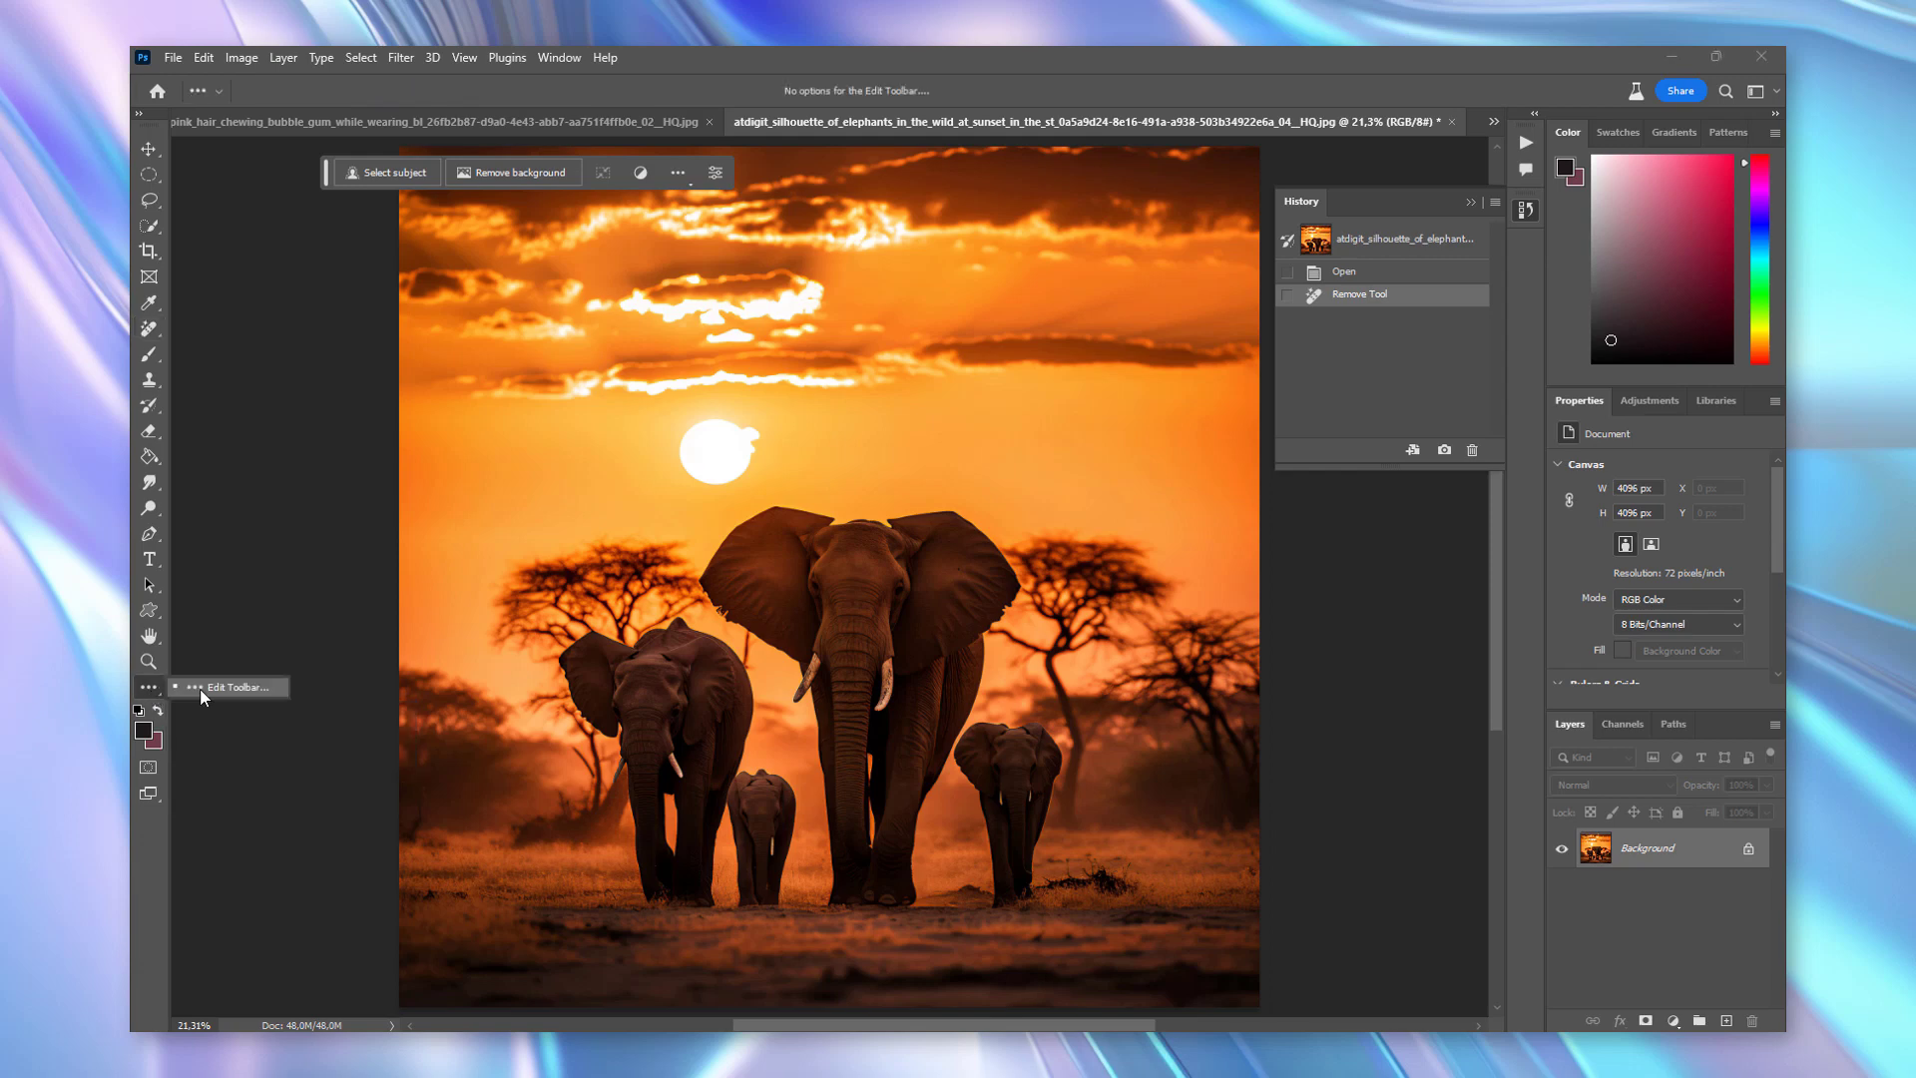
- In Edit Toolbar, move Remove Tool into its own group above Spot Healing Brush
click(200, 689)
drag(889, 405, 876, 517)
scroll(699, 463, up, 5)
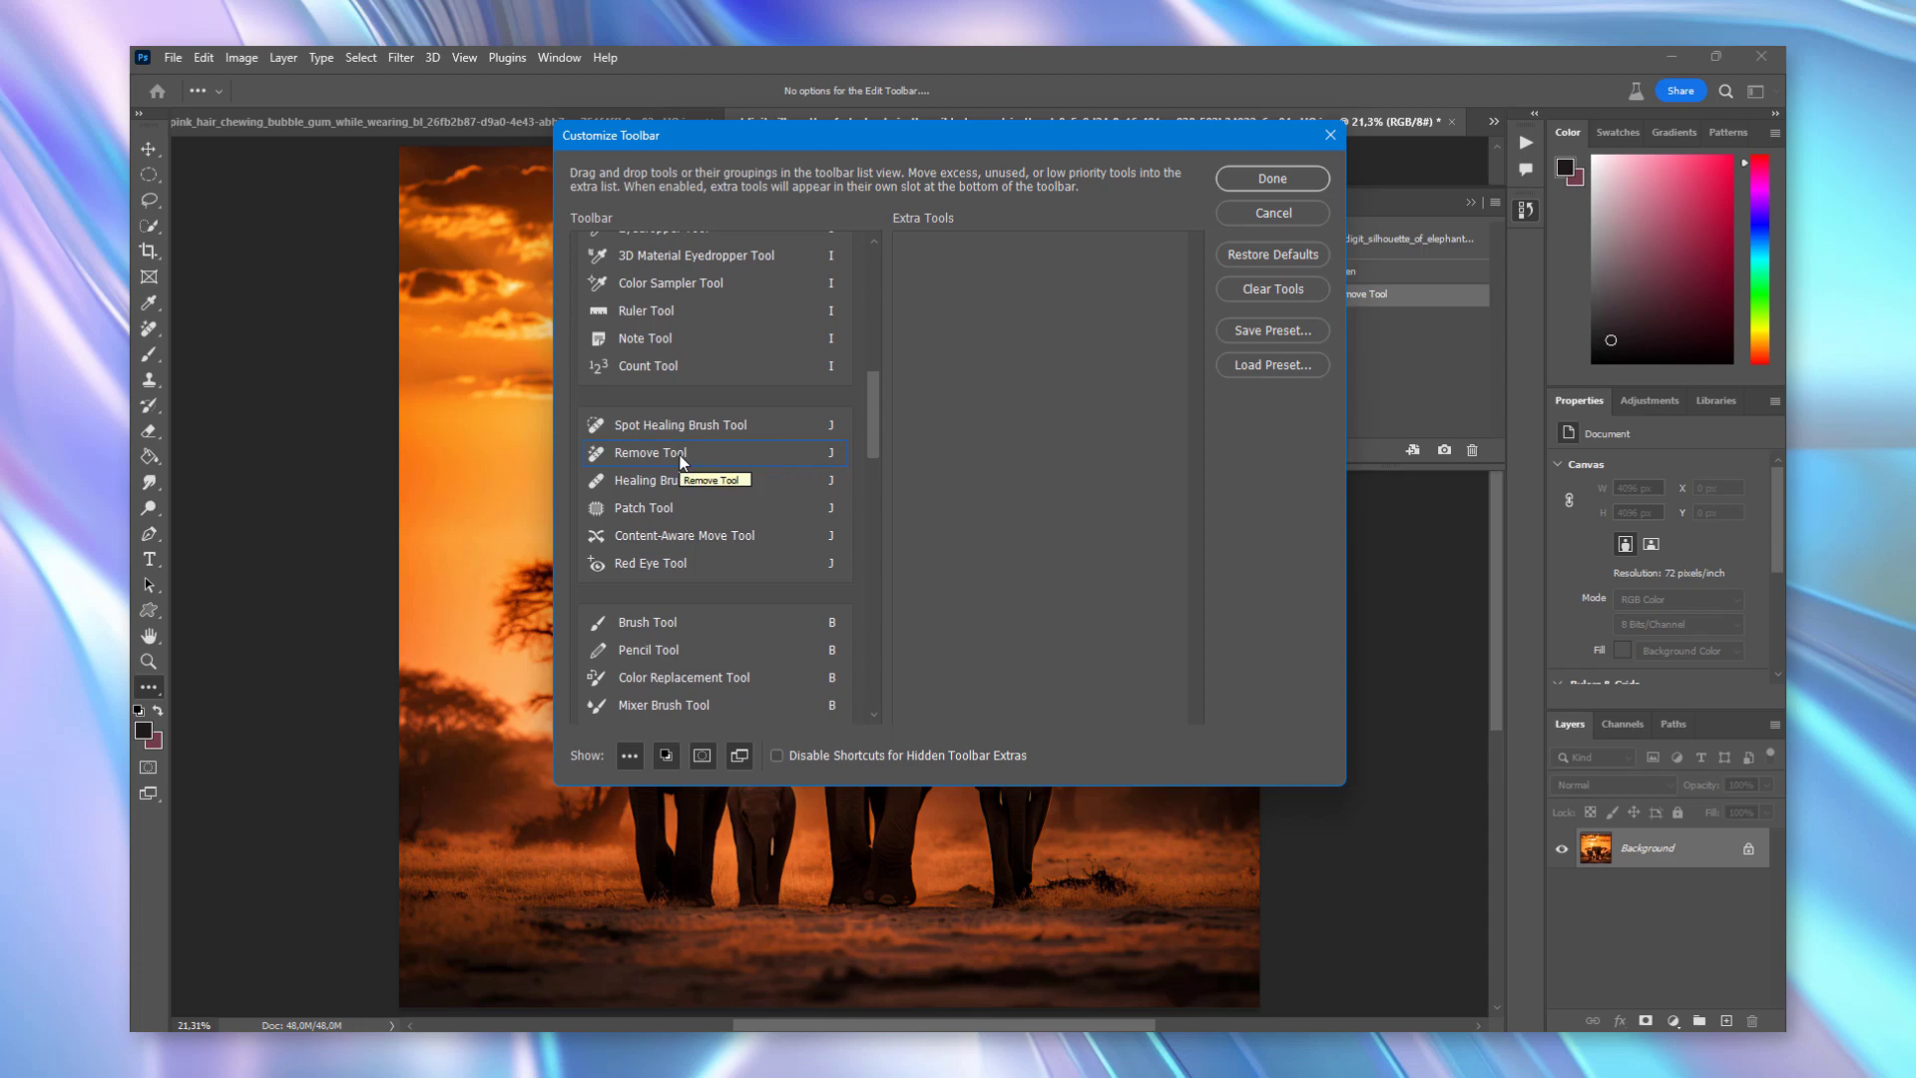
click(684, 462)
drag(684, 461, 632, 450)
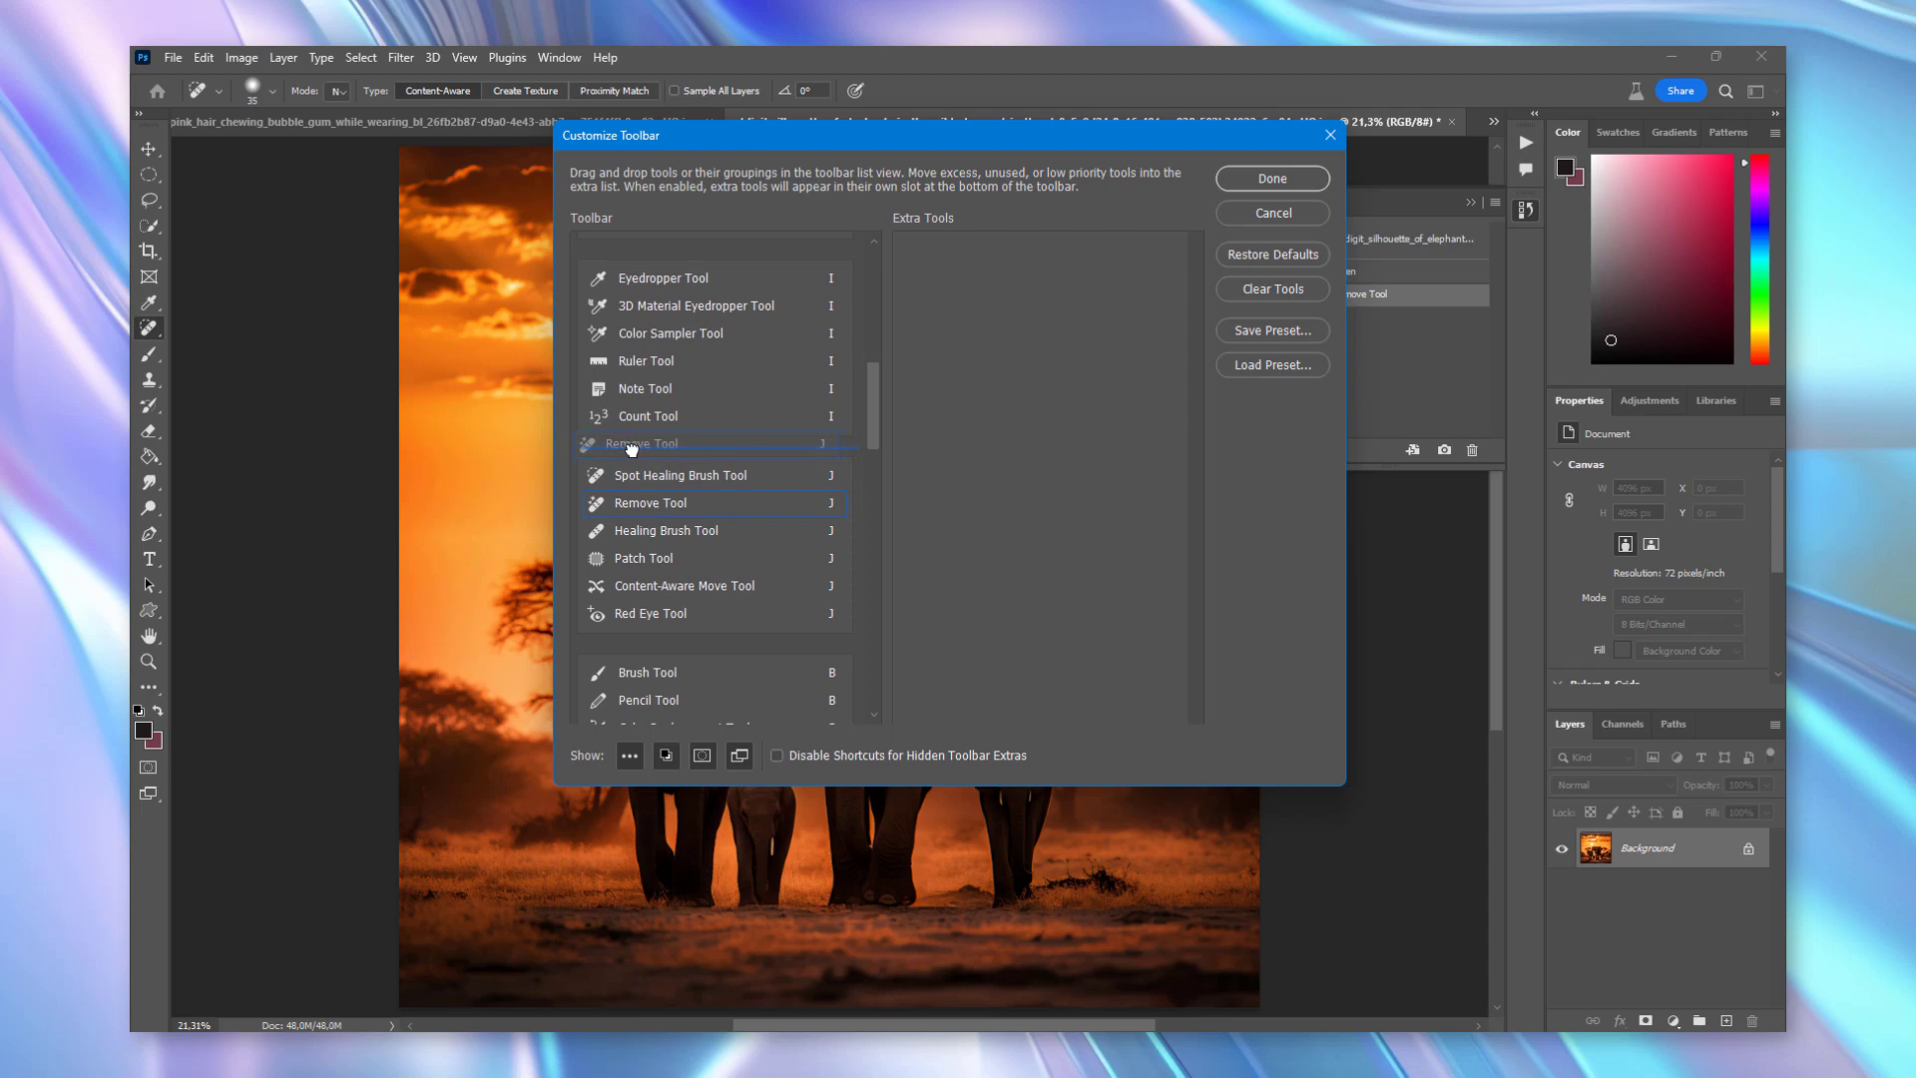
drag(631, 450, 632, 448)
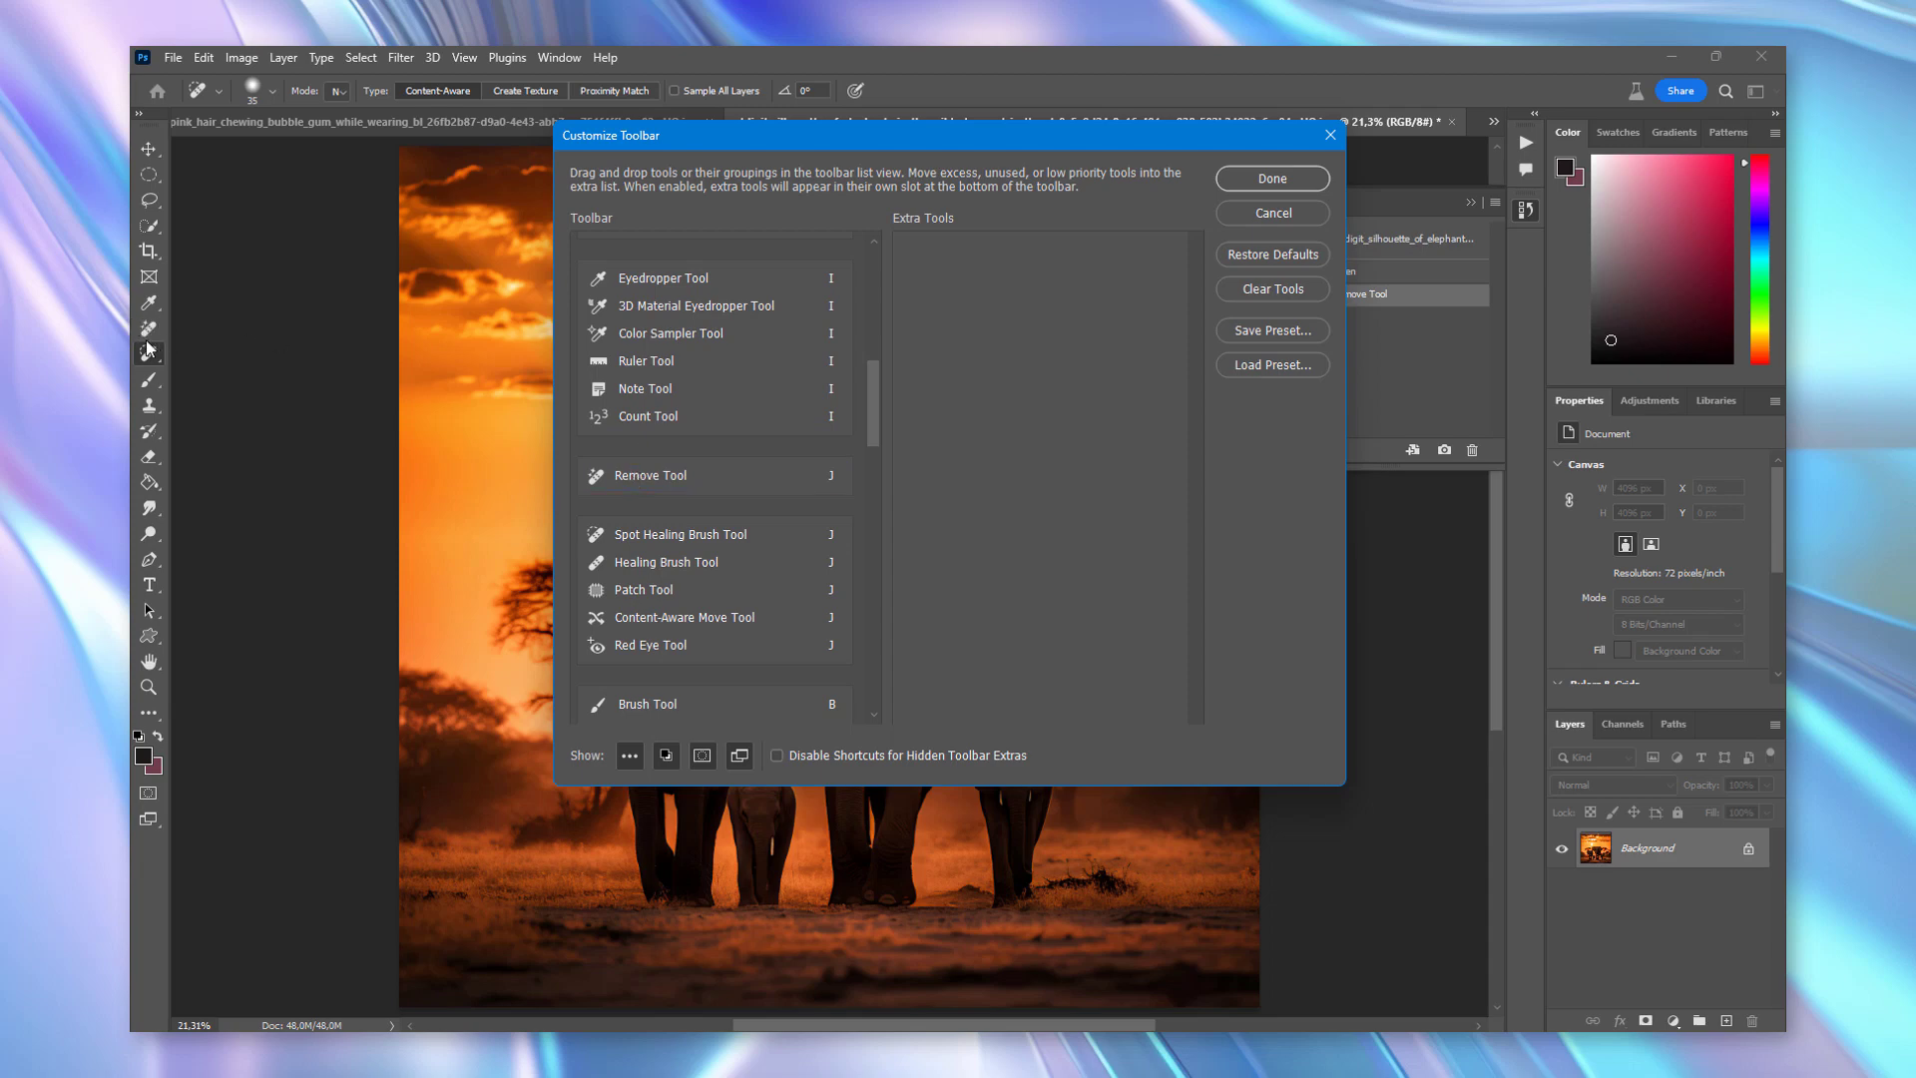
click(1315, 185)
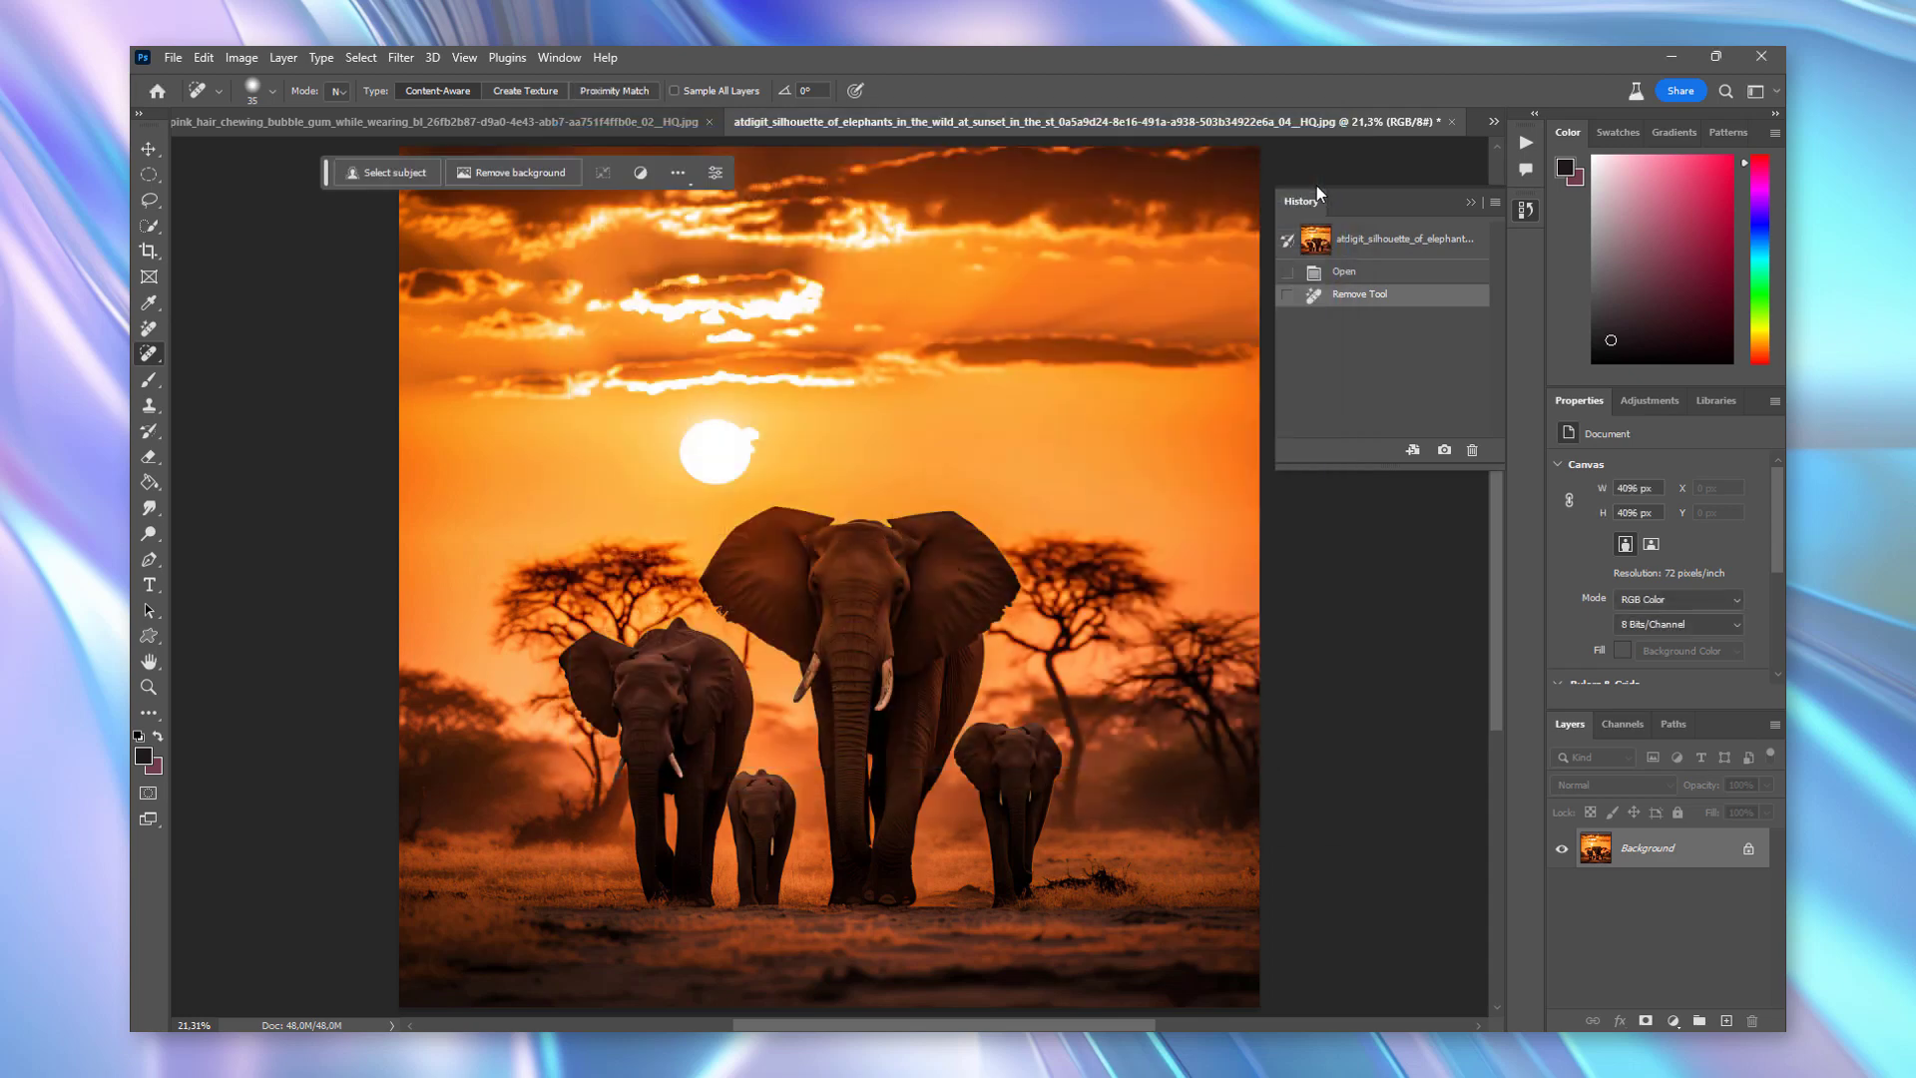
- Select the Remove tool and raise its brush size from 80 to 150
click(150, 332)
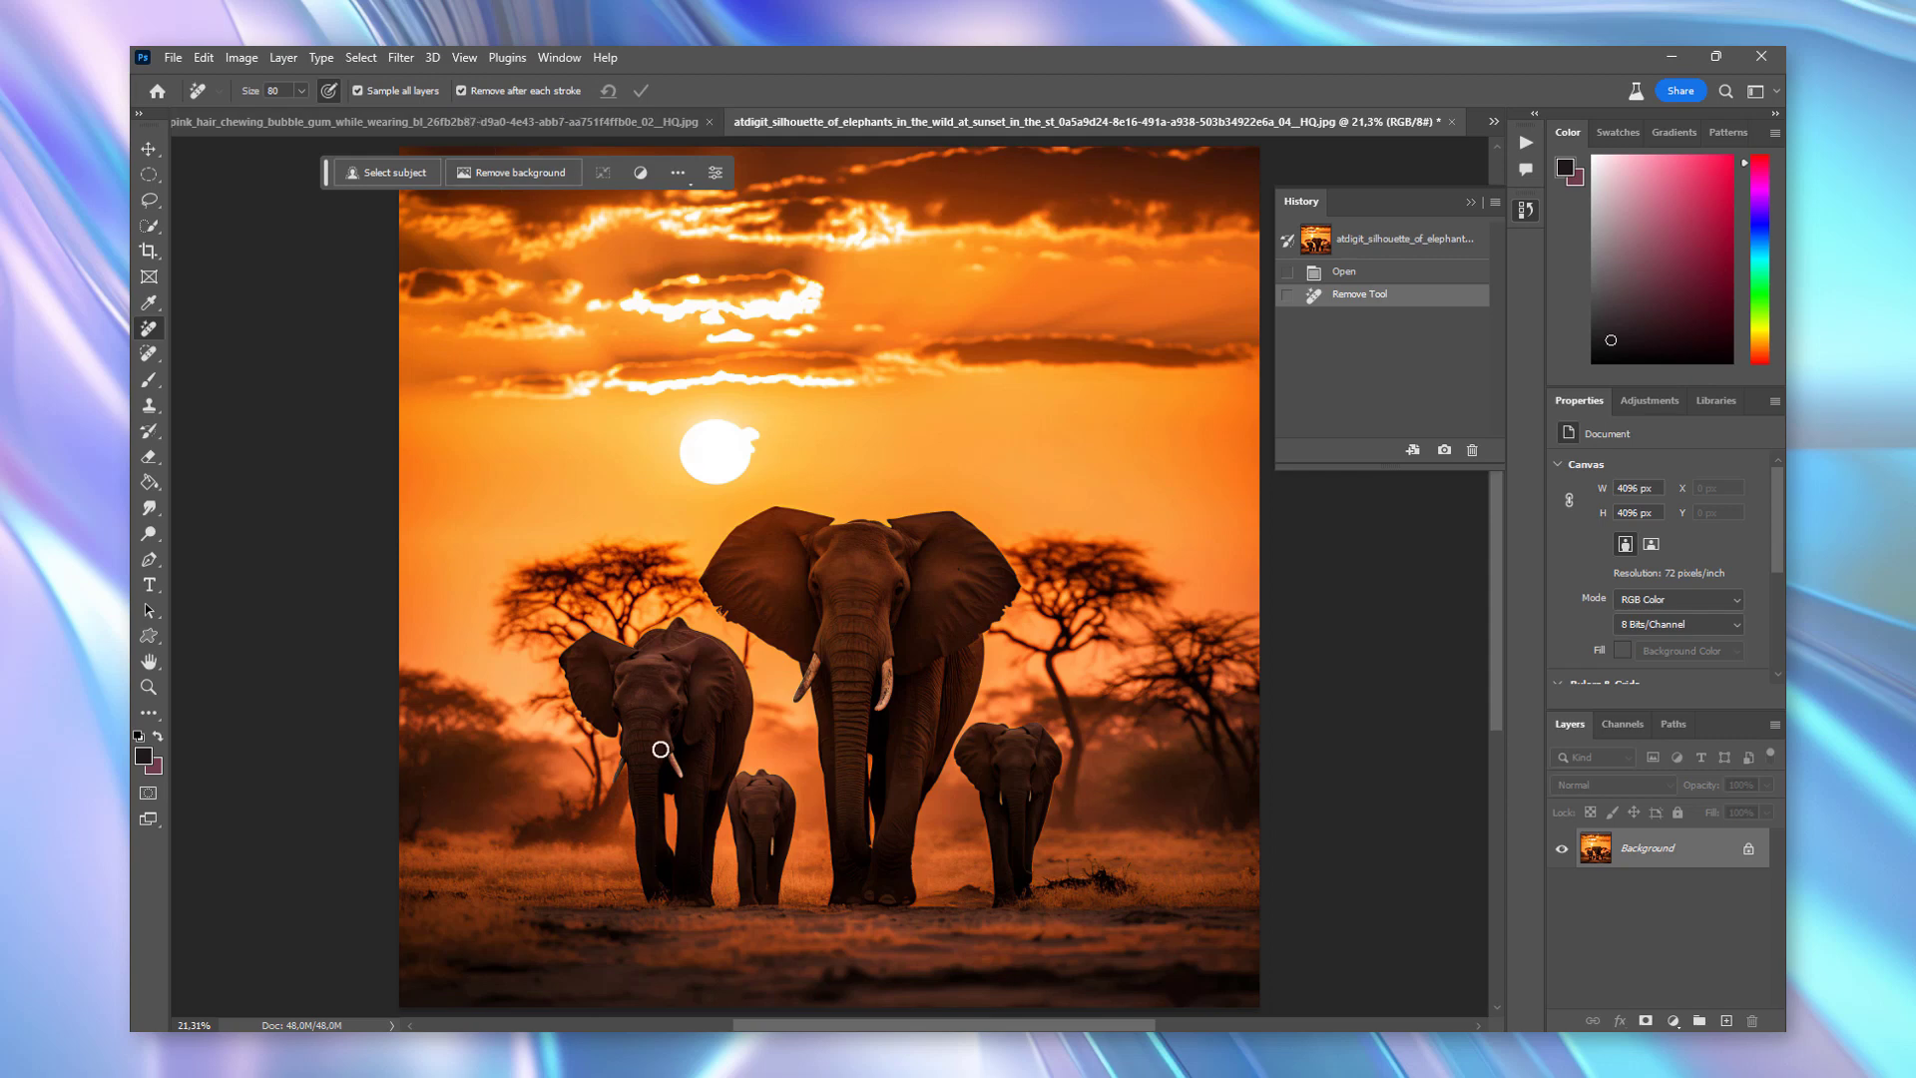
key(bracketright)
key(bracketright)
key(bracketright)
- Zoom in and paint out the baby elephant between the adults, then fit to screen
scroll(750, 920, up, 3)
scroll(696, 988, up, 3)
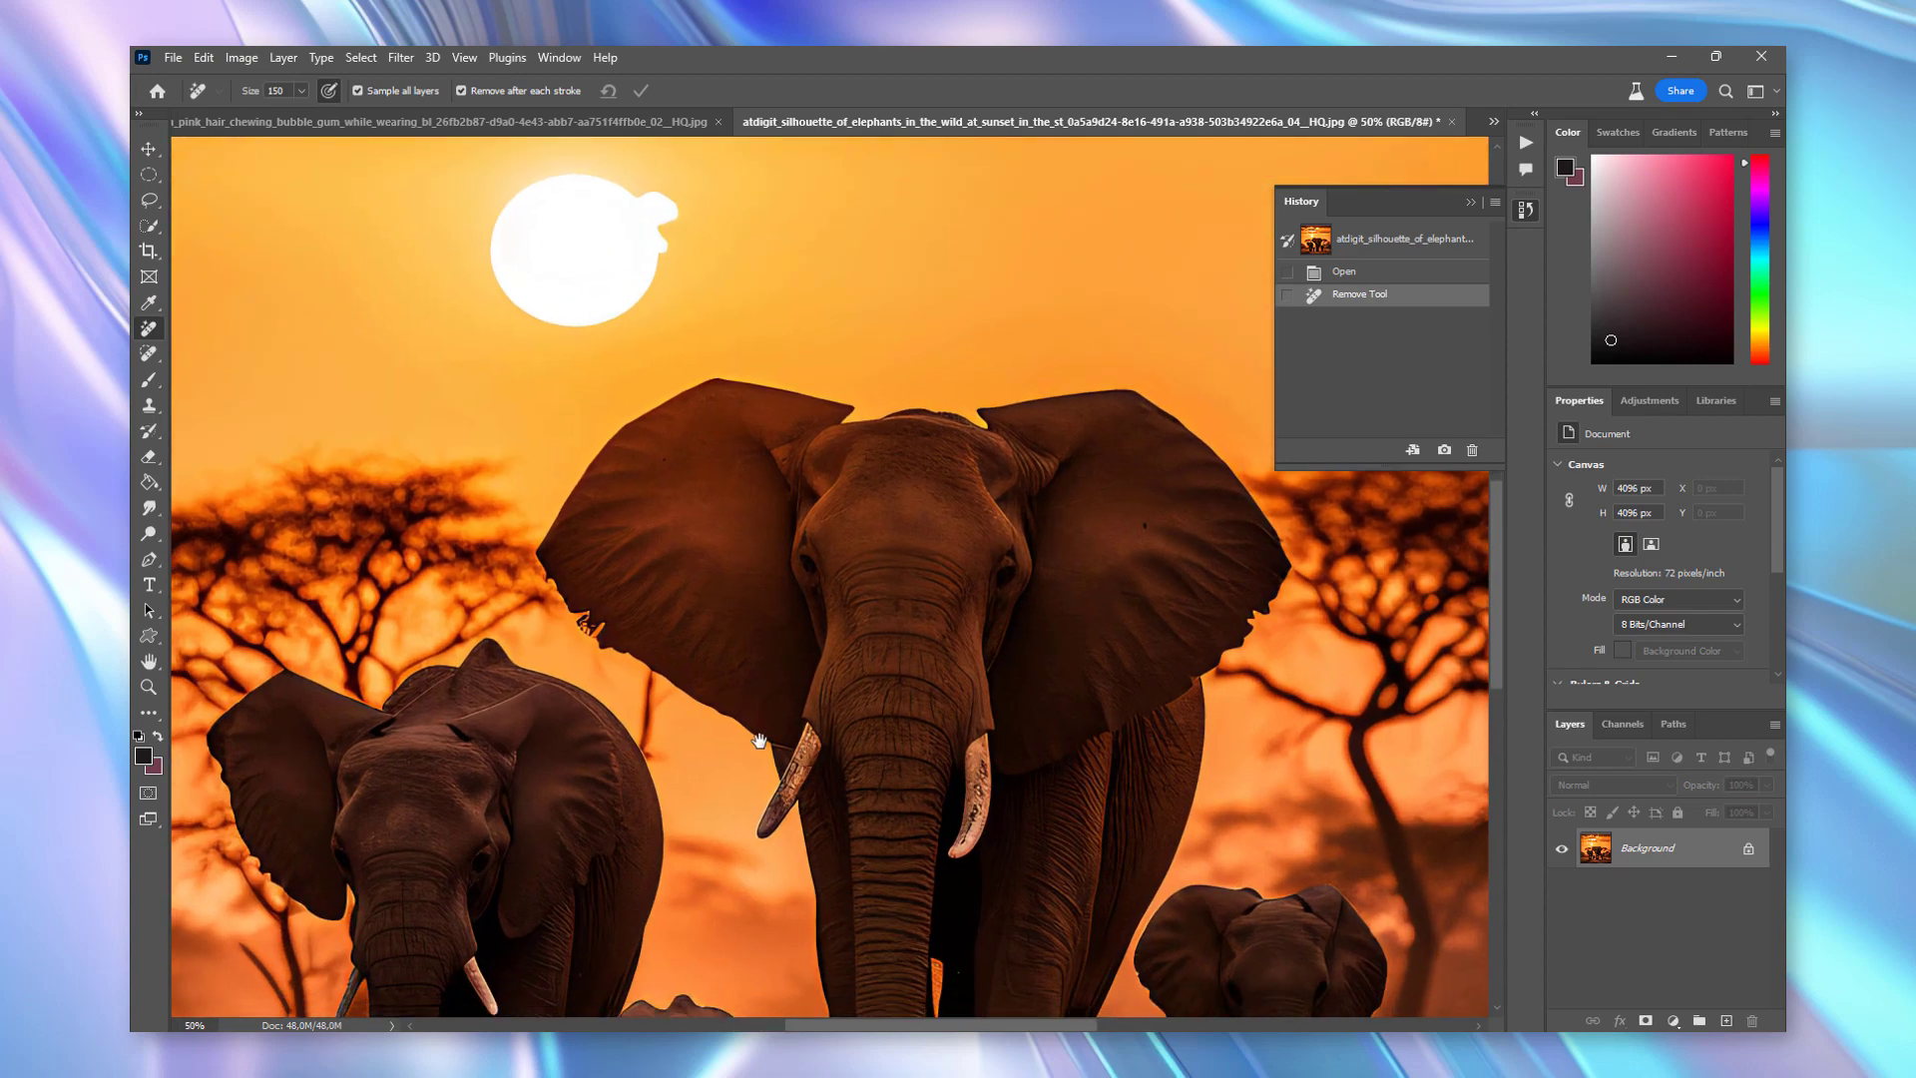
mouse_move(697, 988)
mouse_down()
mouse_move(762, 361)
mouse_move(768, 390)
mouse_up()
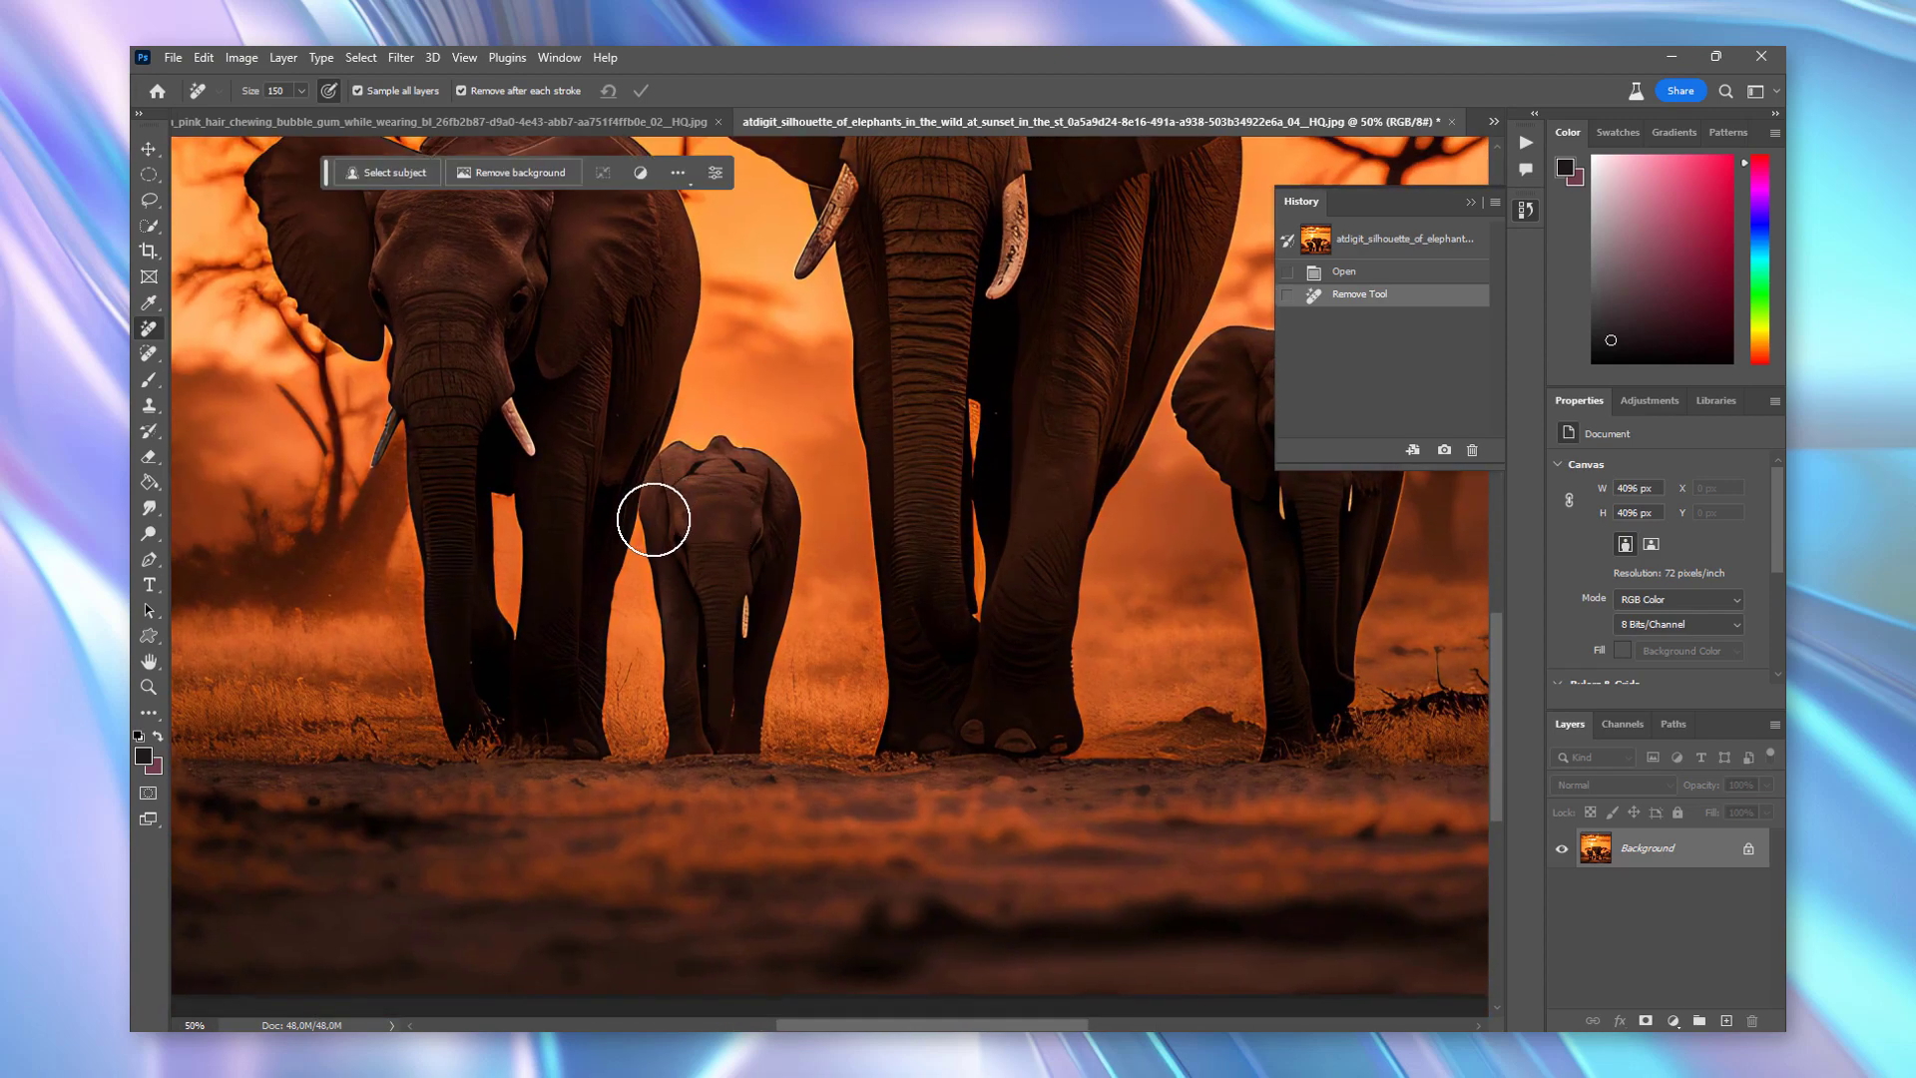
drag(651, 518, 654, 525)
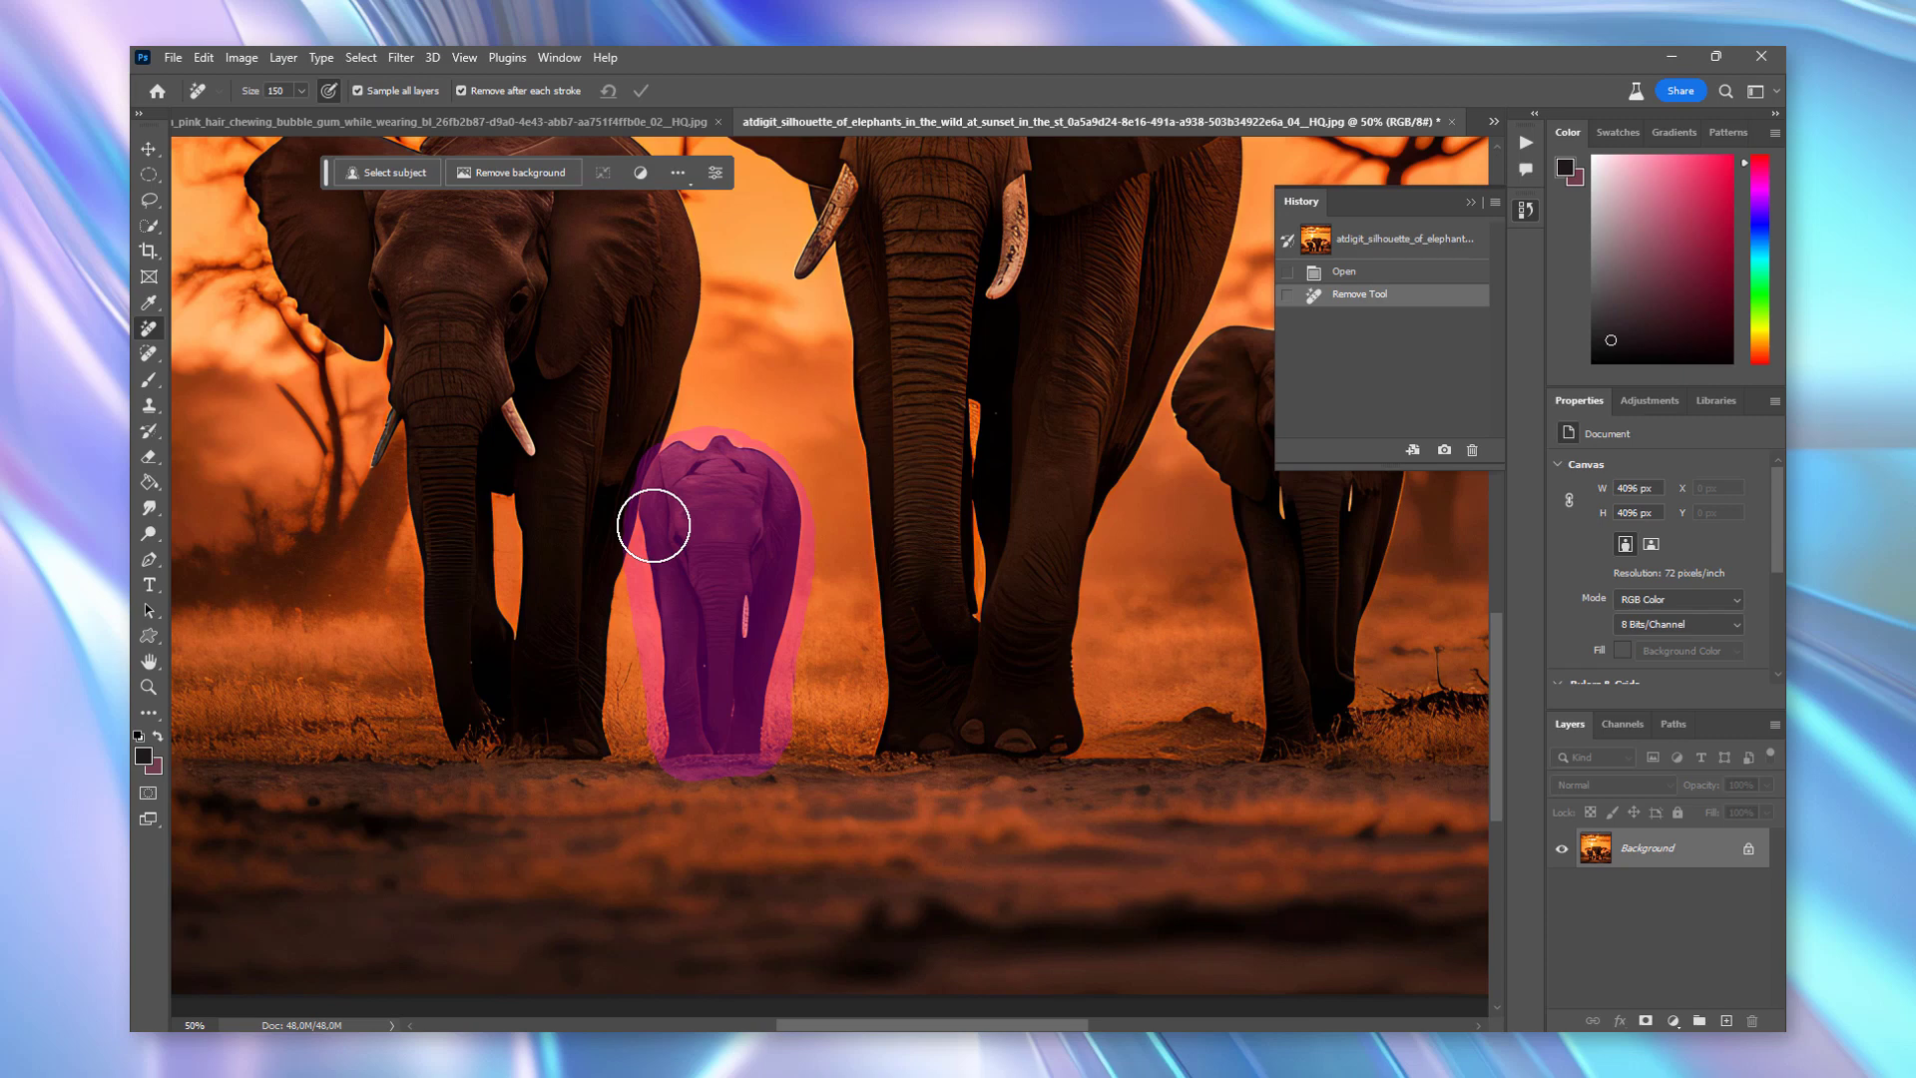
drag(654, 525, 659, 529)
double_click(149, 661)
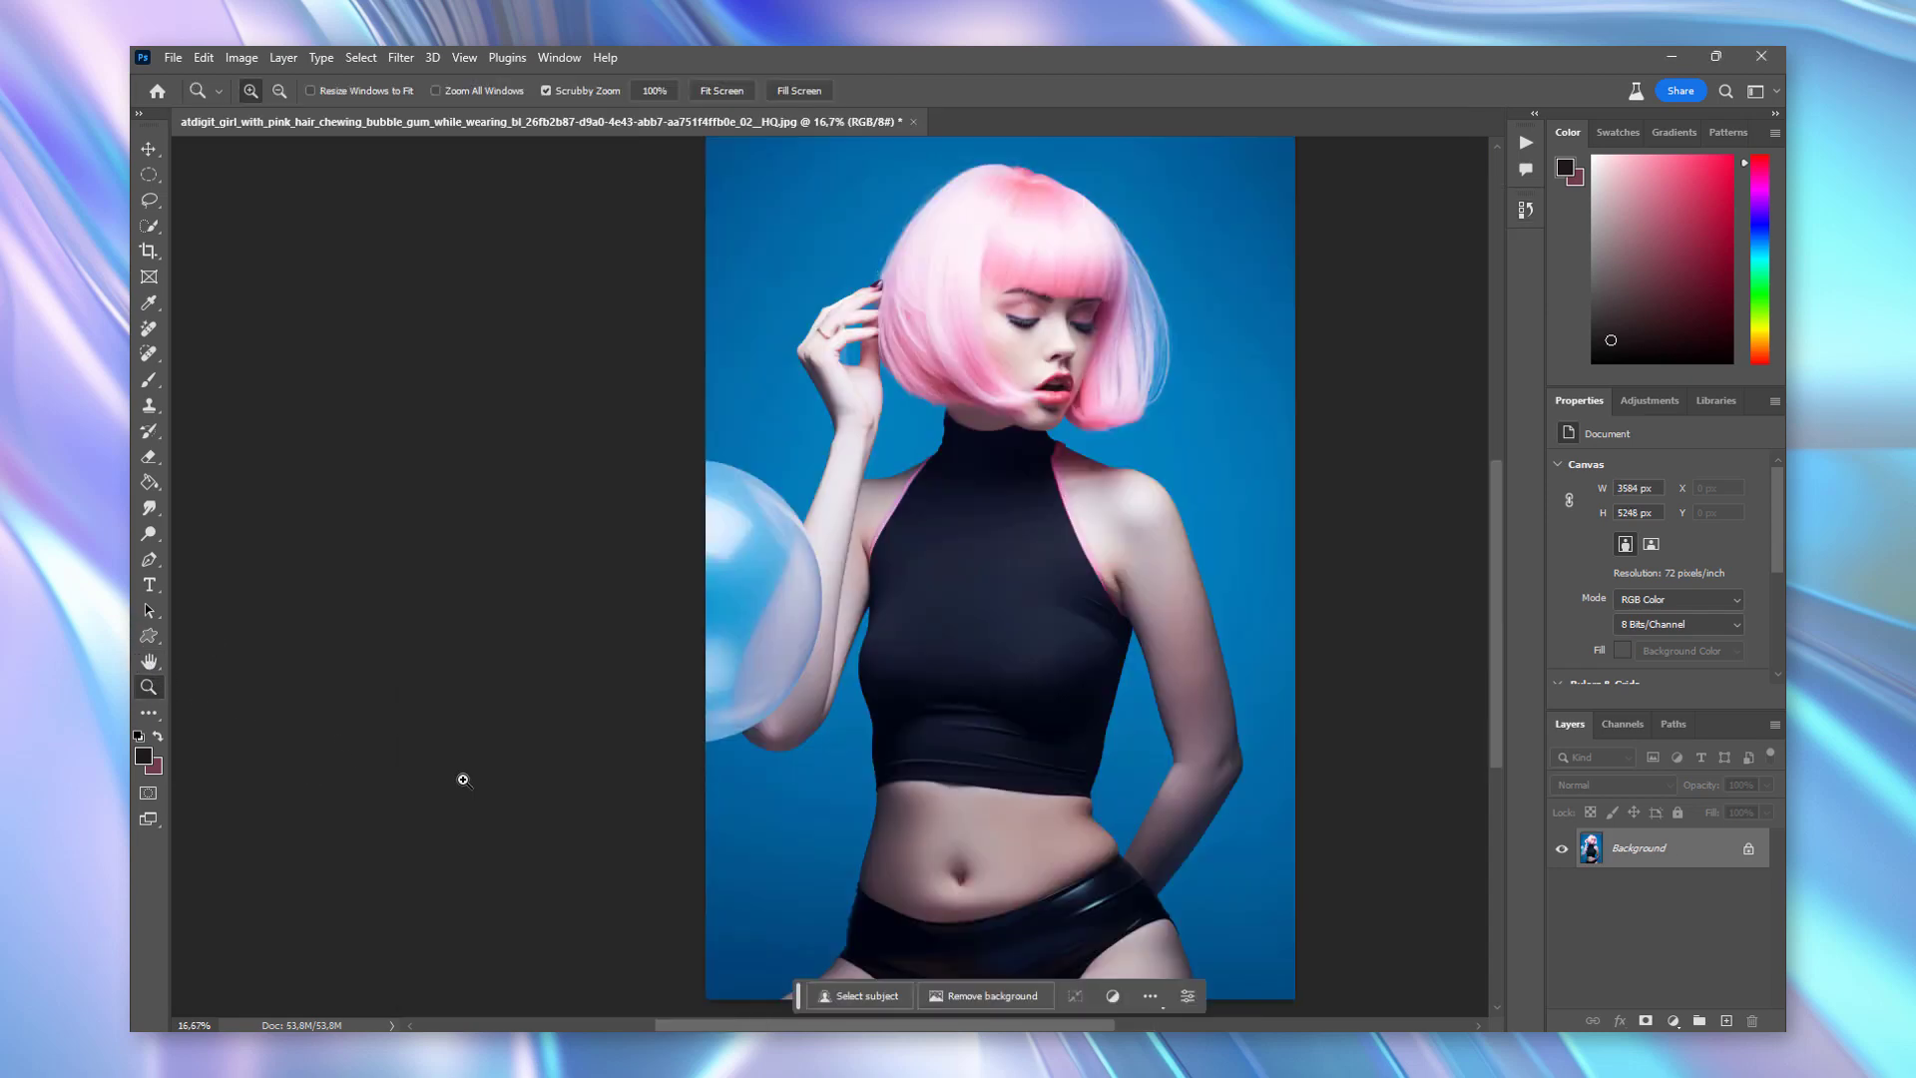
- Smooth the waist bulge beside the right arm with the Remove tool, then fit to screen
mouse_move(1108, 850)
mouse_down()
mouse_move(1160, 868)
mouse_move(1133, 849)
mouse_up()
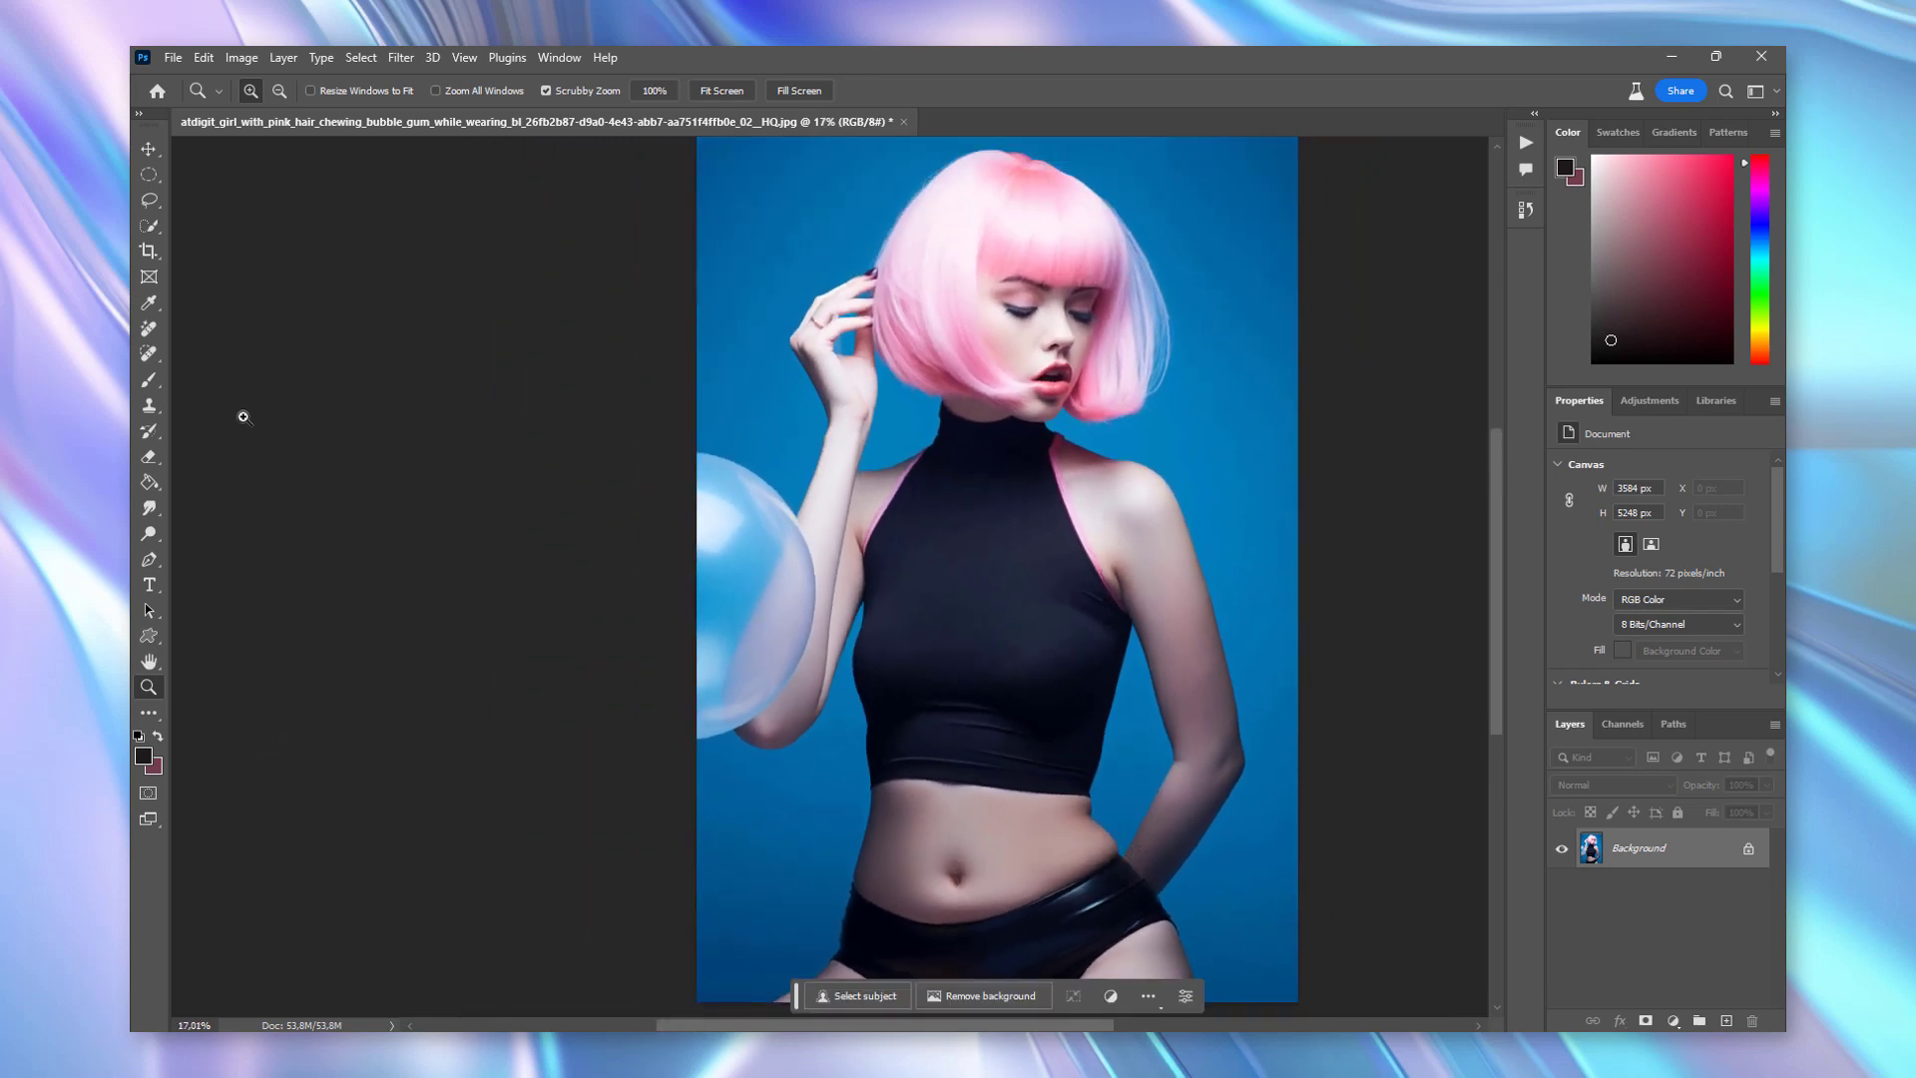
click(148, 329)
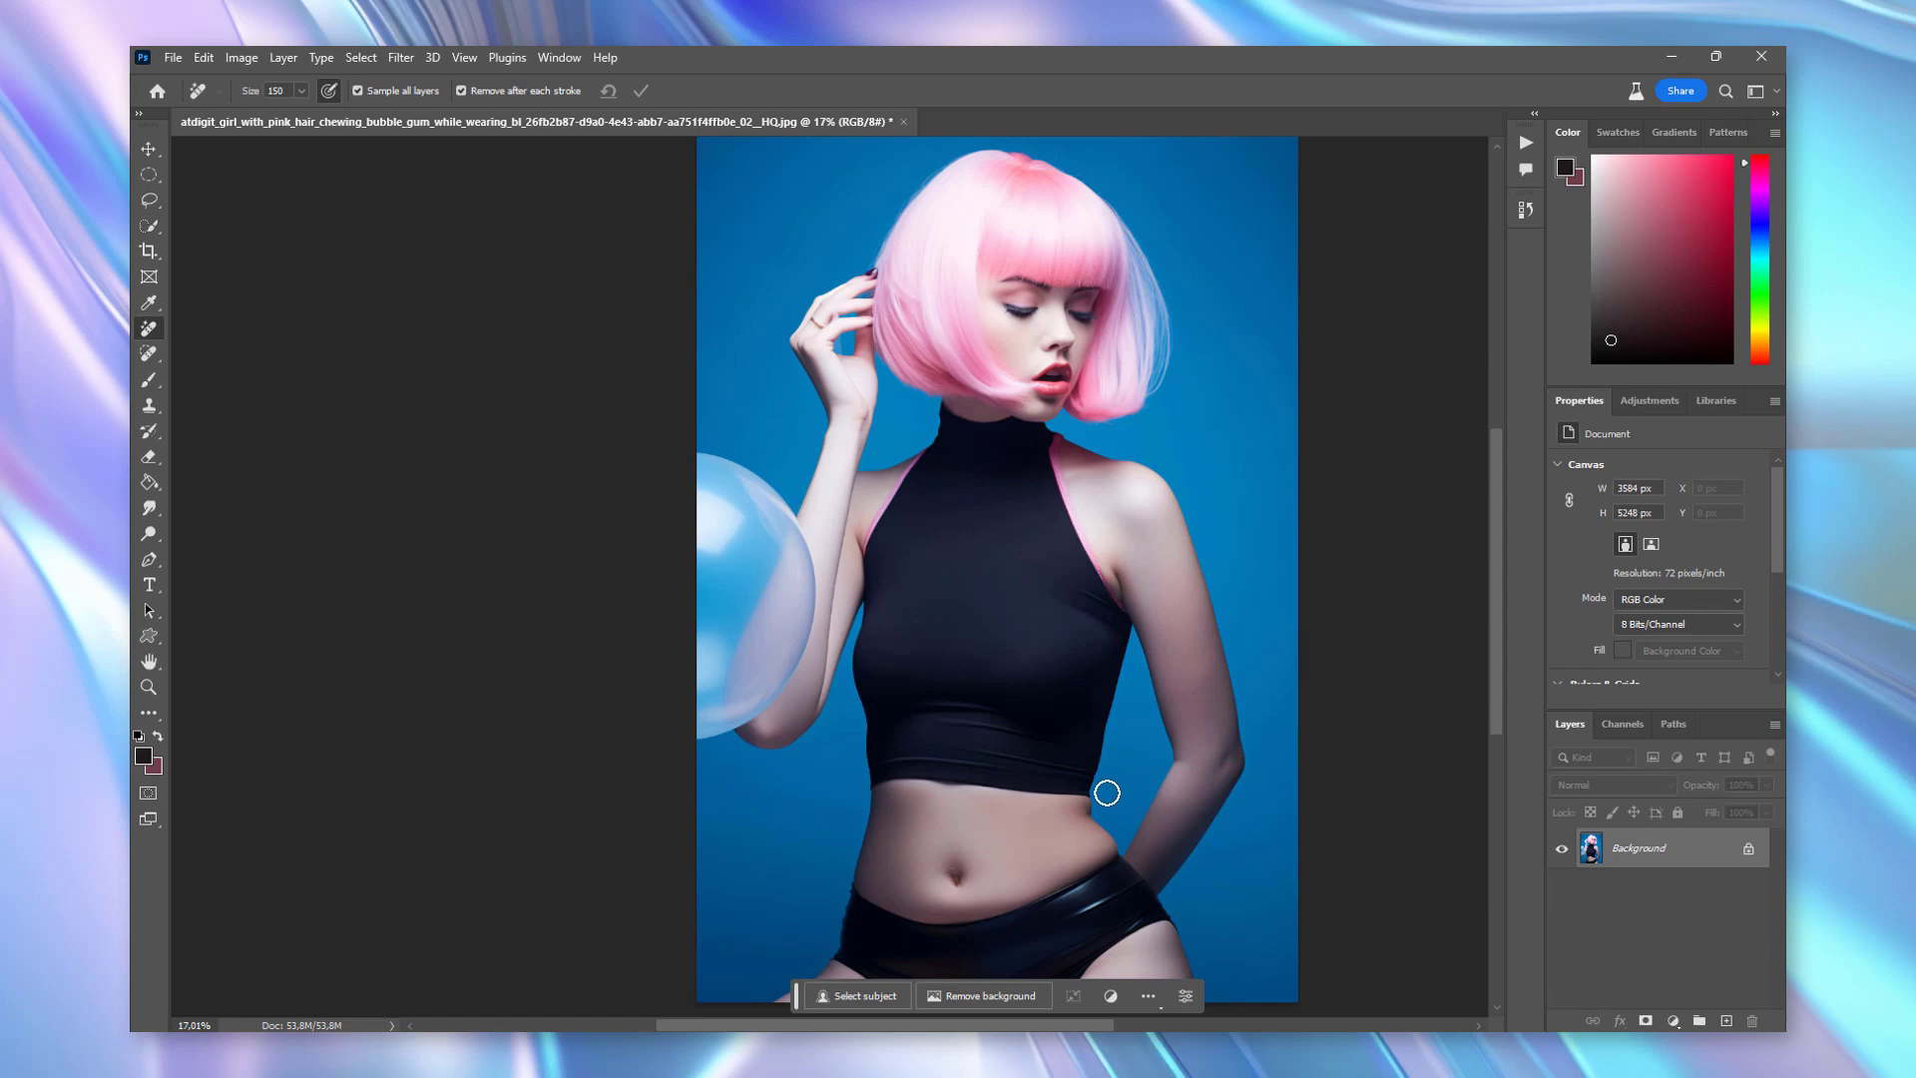
key(ctrl+plus)
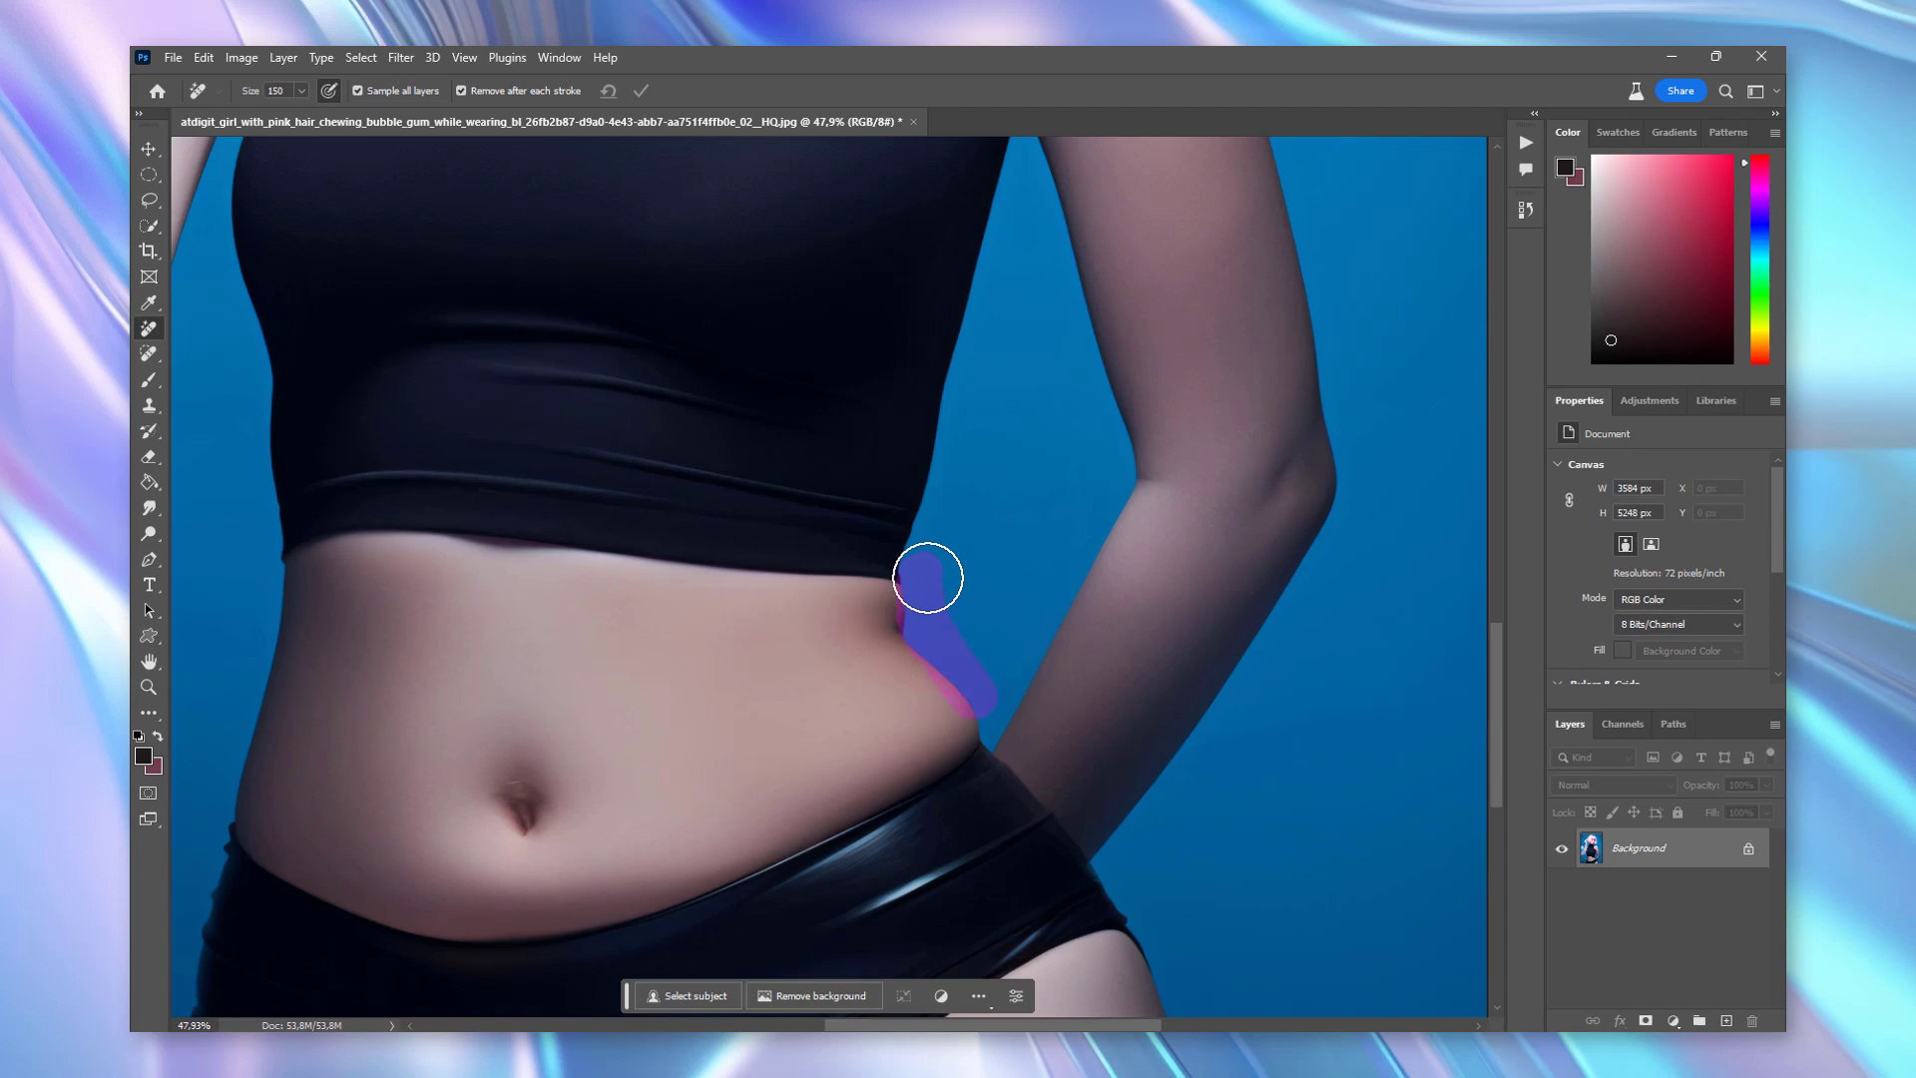
drag(928, 577, 928, 577)
drag(928, 578, 928, 578)
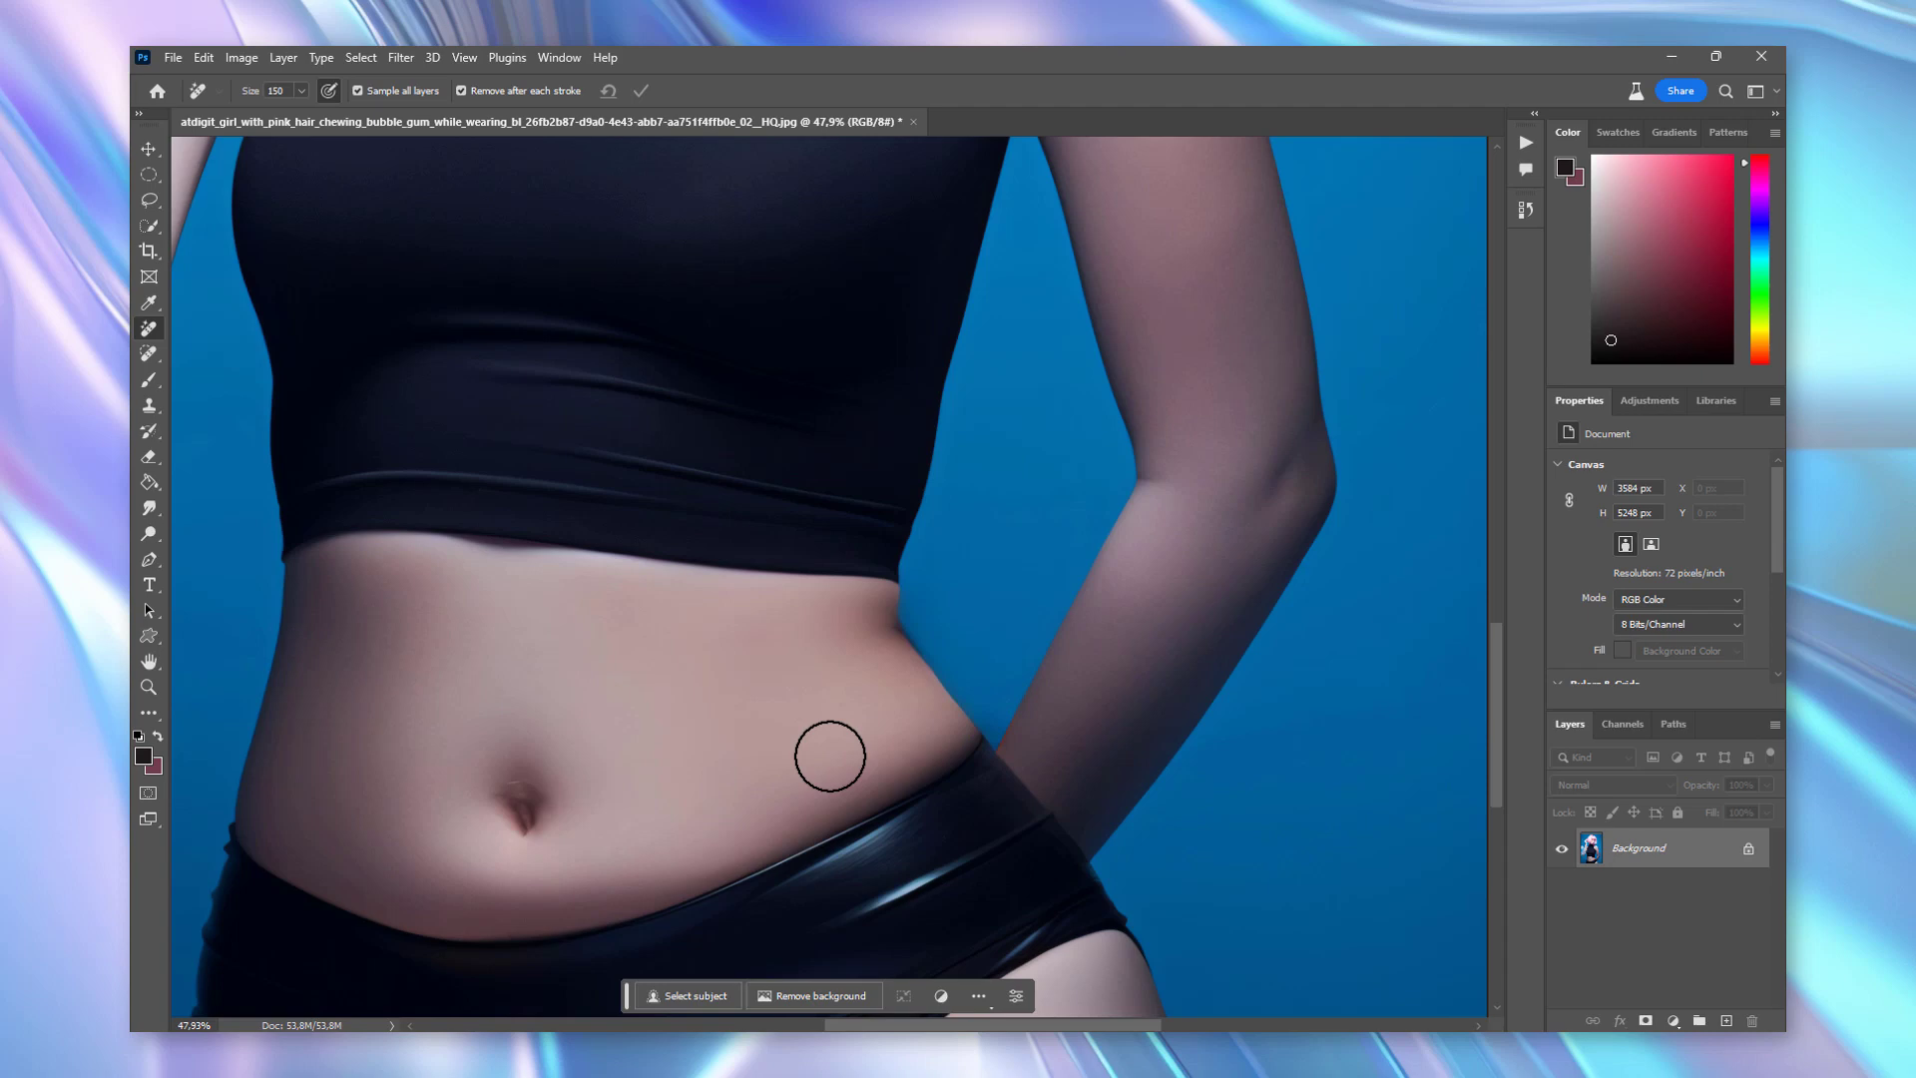
double_click(148, 662)
- Paint out the blue bubble beside the woman's arm with the size-400 Remove tool
click(149, 687)
drag(599, 649, 628, 655)
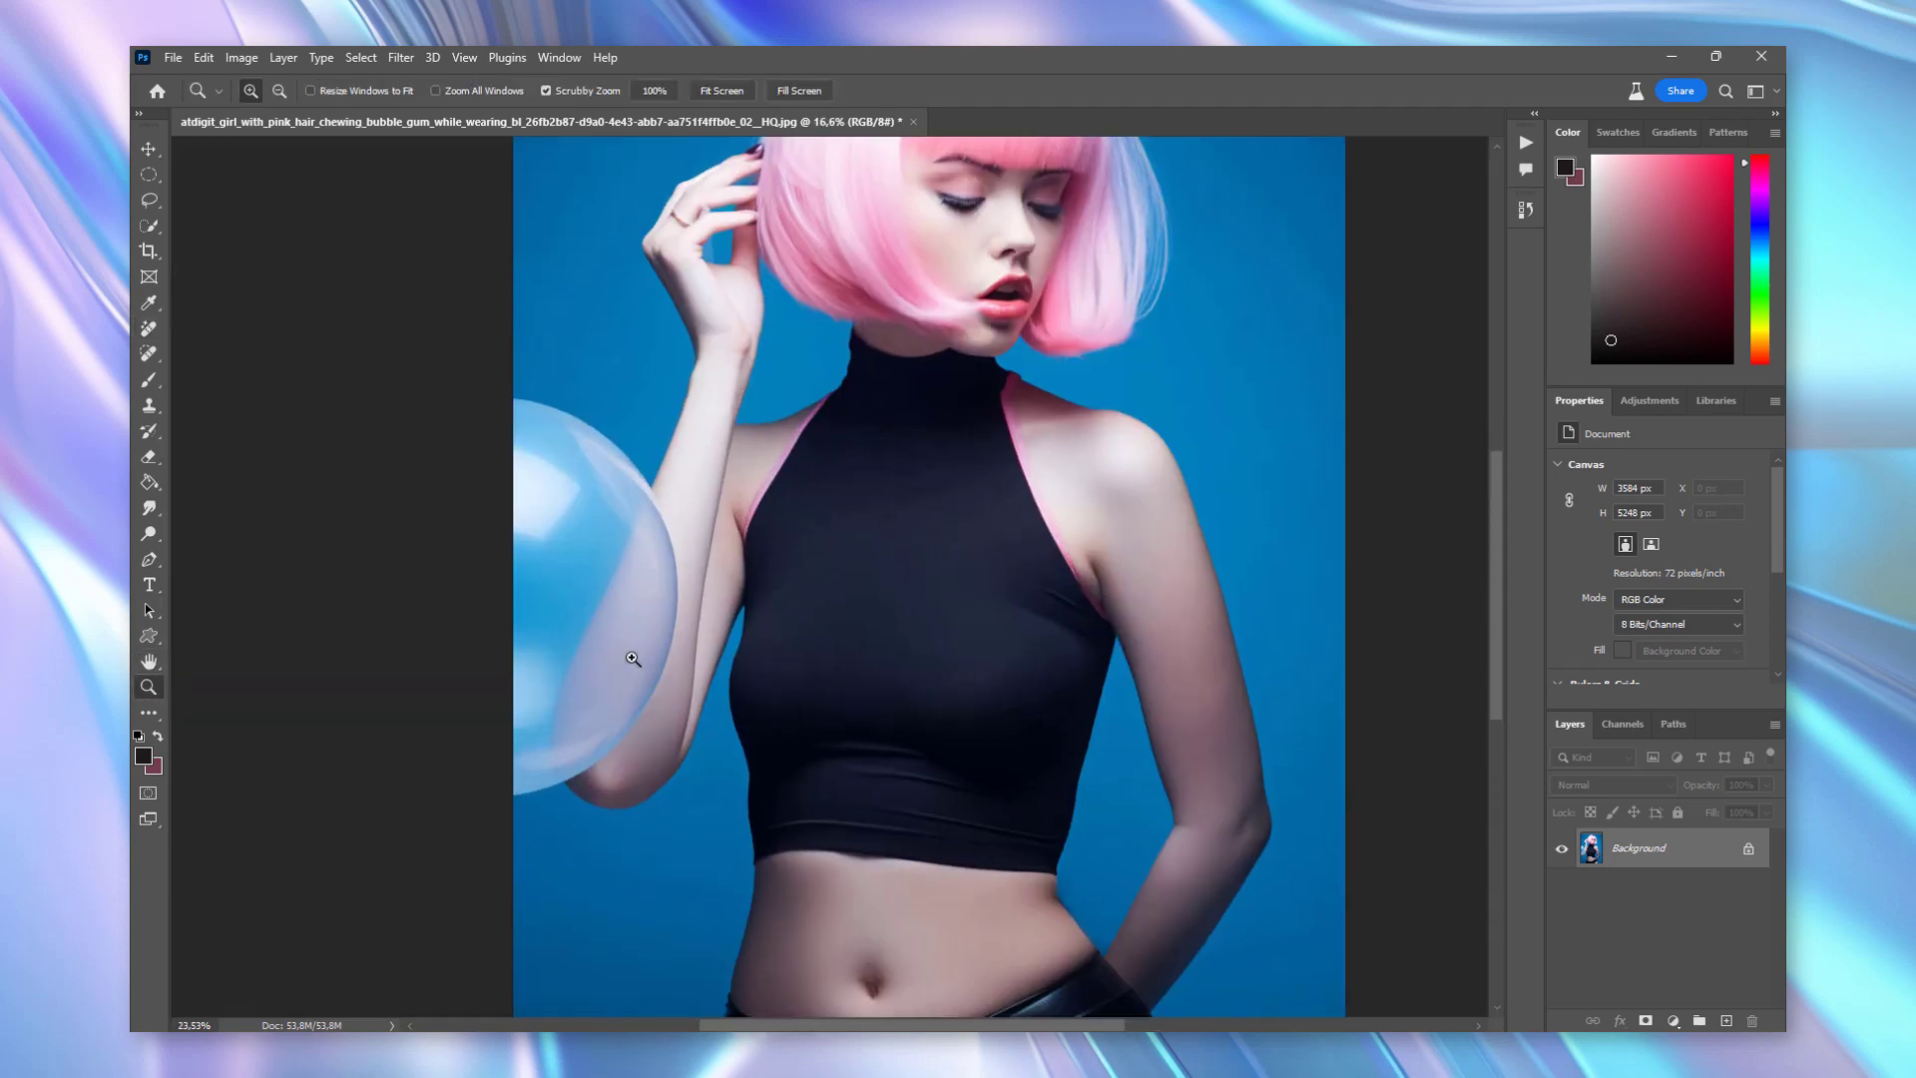
drag(612, 522, 630, 518)
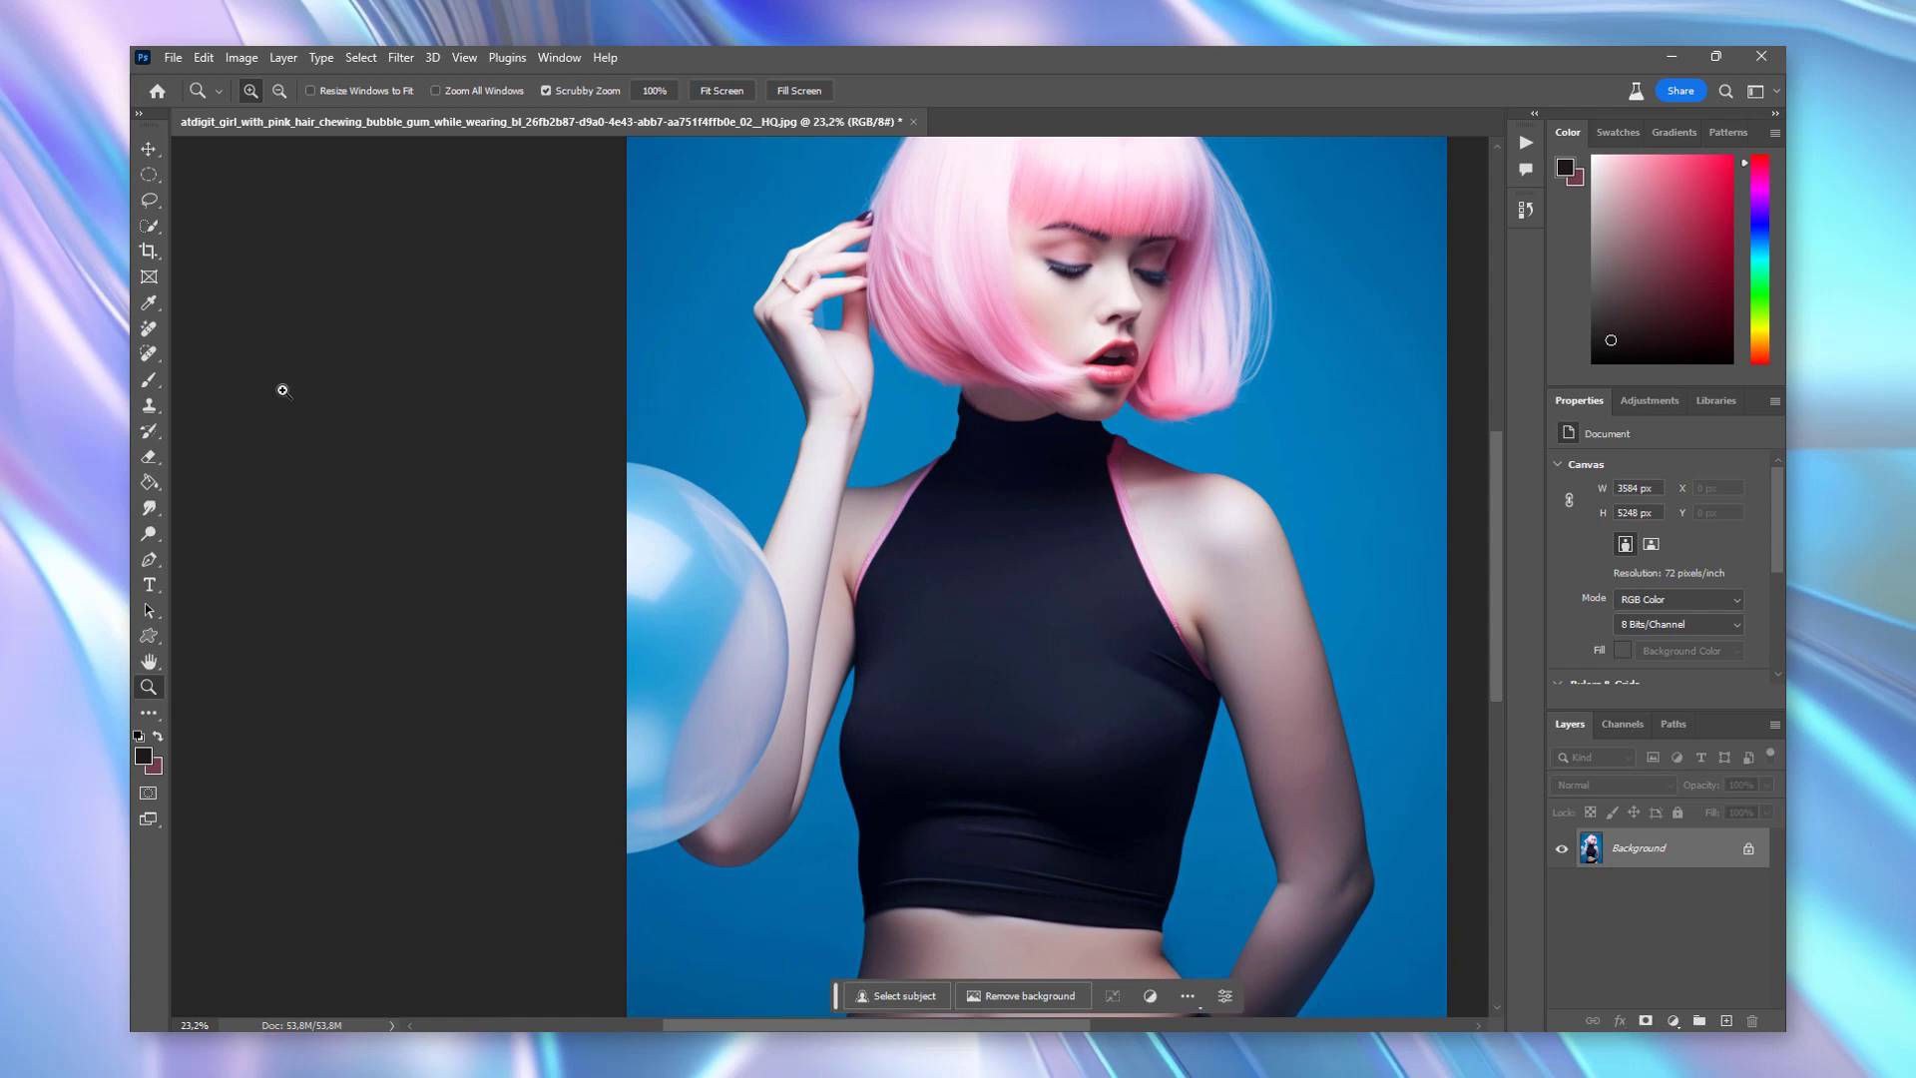
click(148, 329)
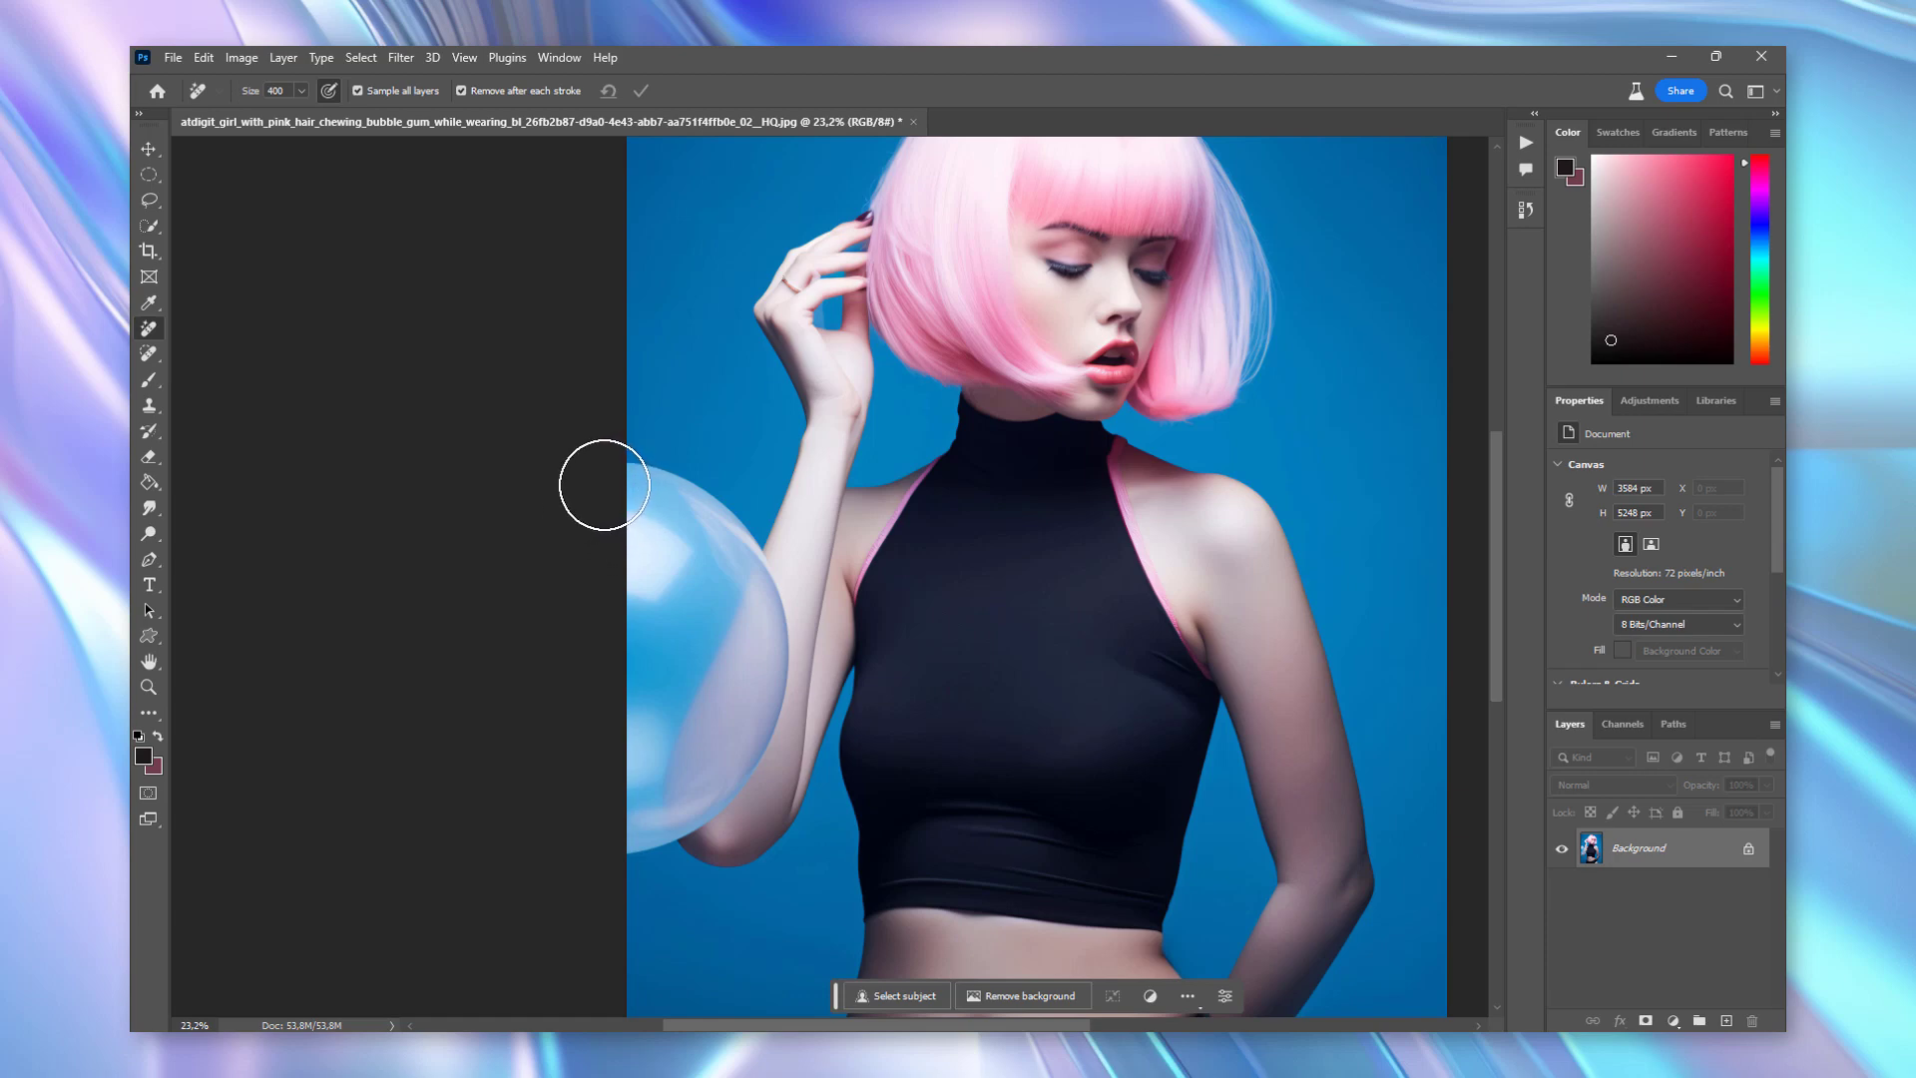
mouse_move(602, 484)
mouse_down()
mouse_move(747, 577)
mouse_move(724, 763)
mouse_move(631, 843)
mouse_move(689, 619)
mouse_move(639, 599)
mouse_up()
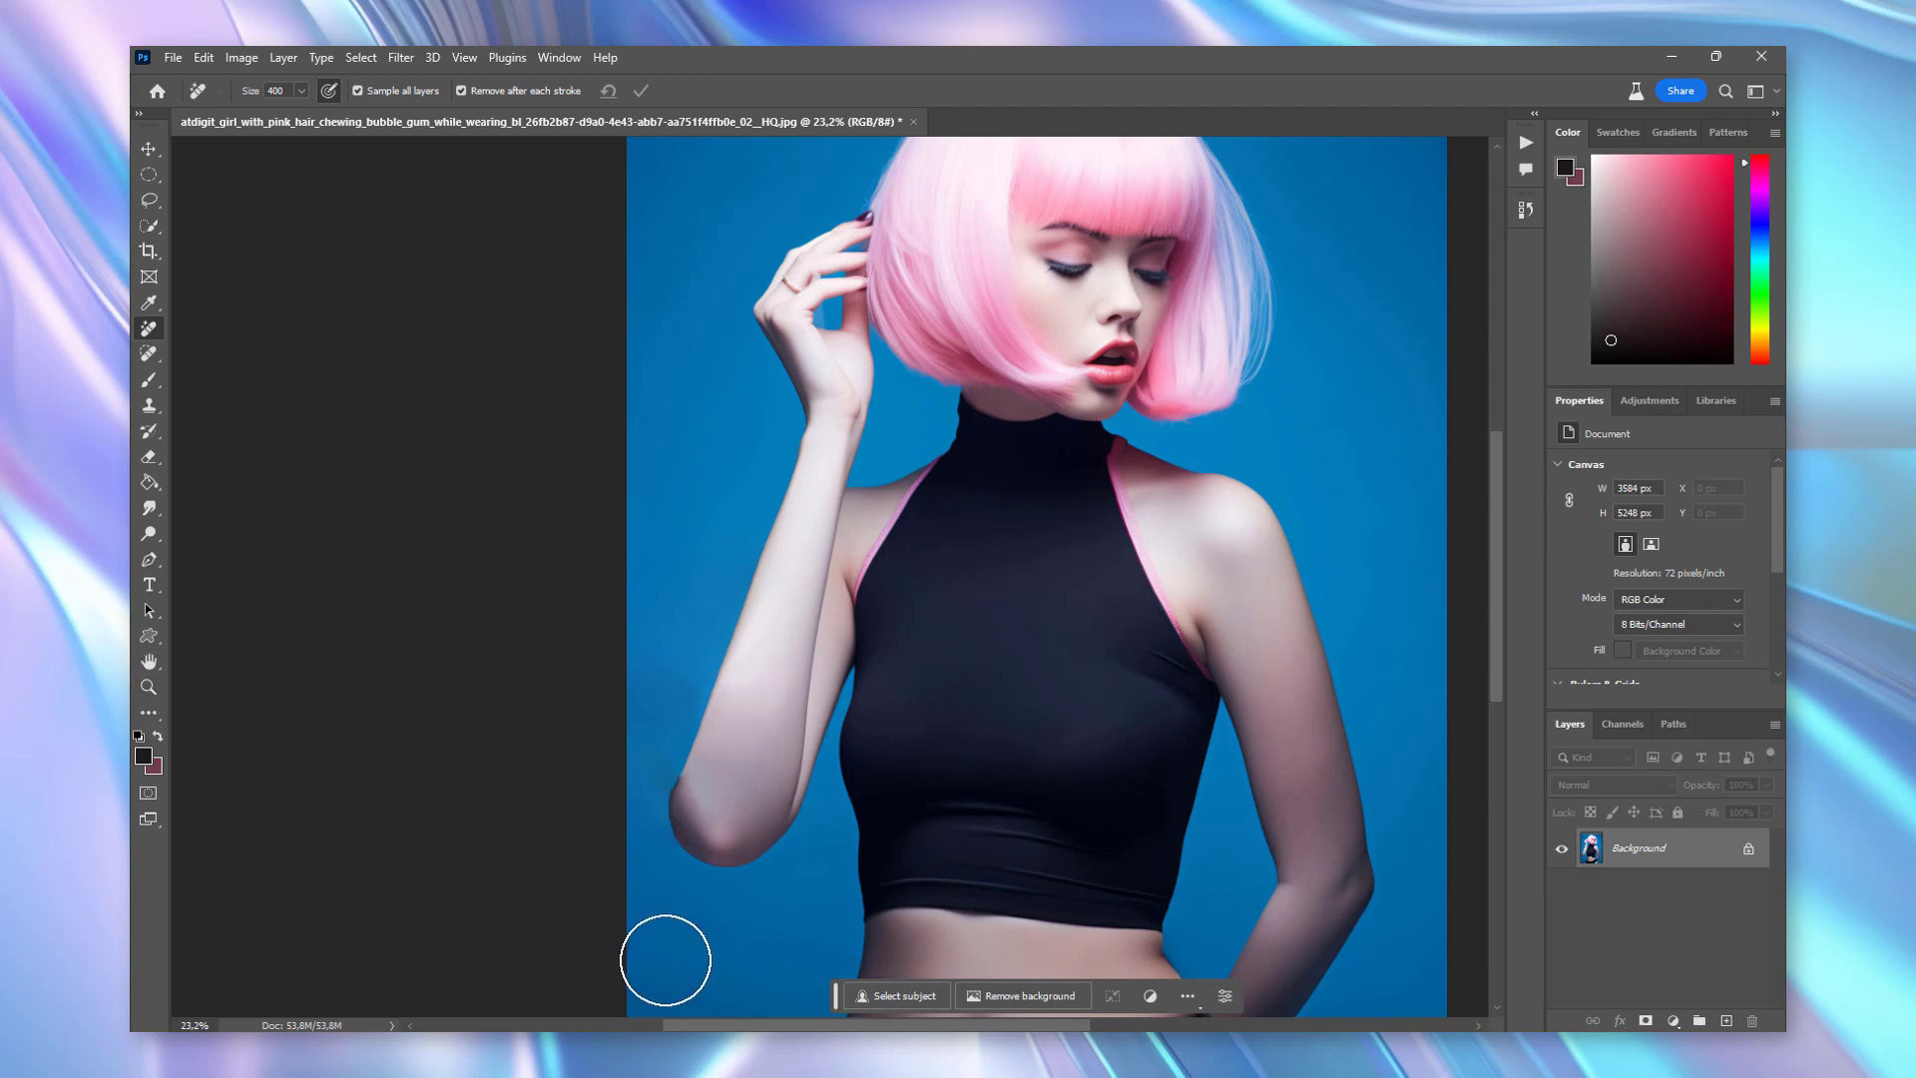
click(149, 689)
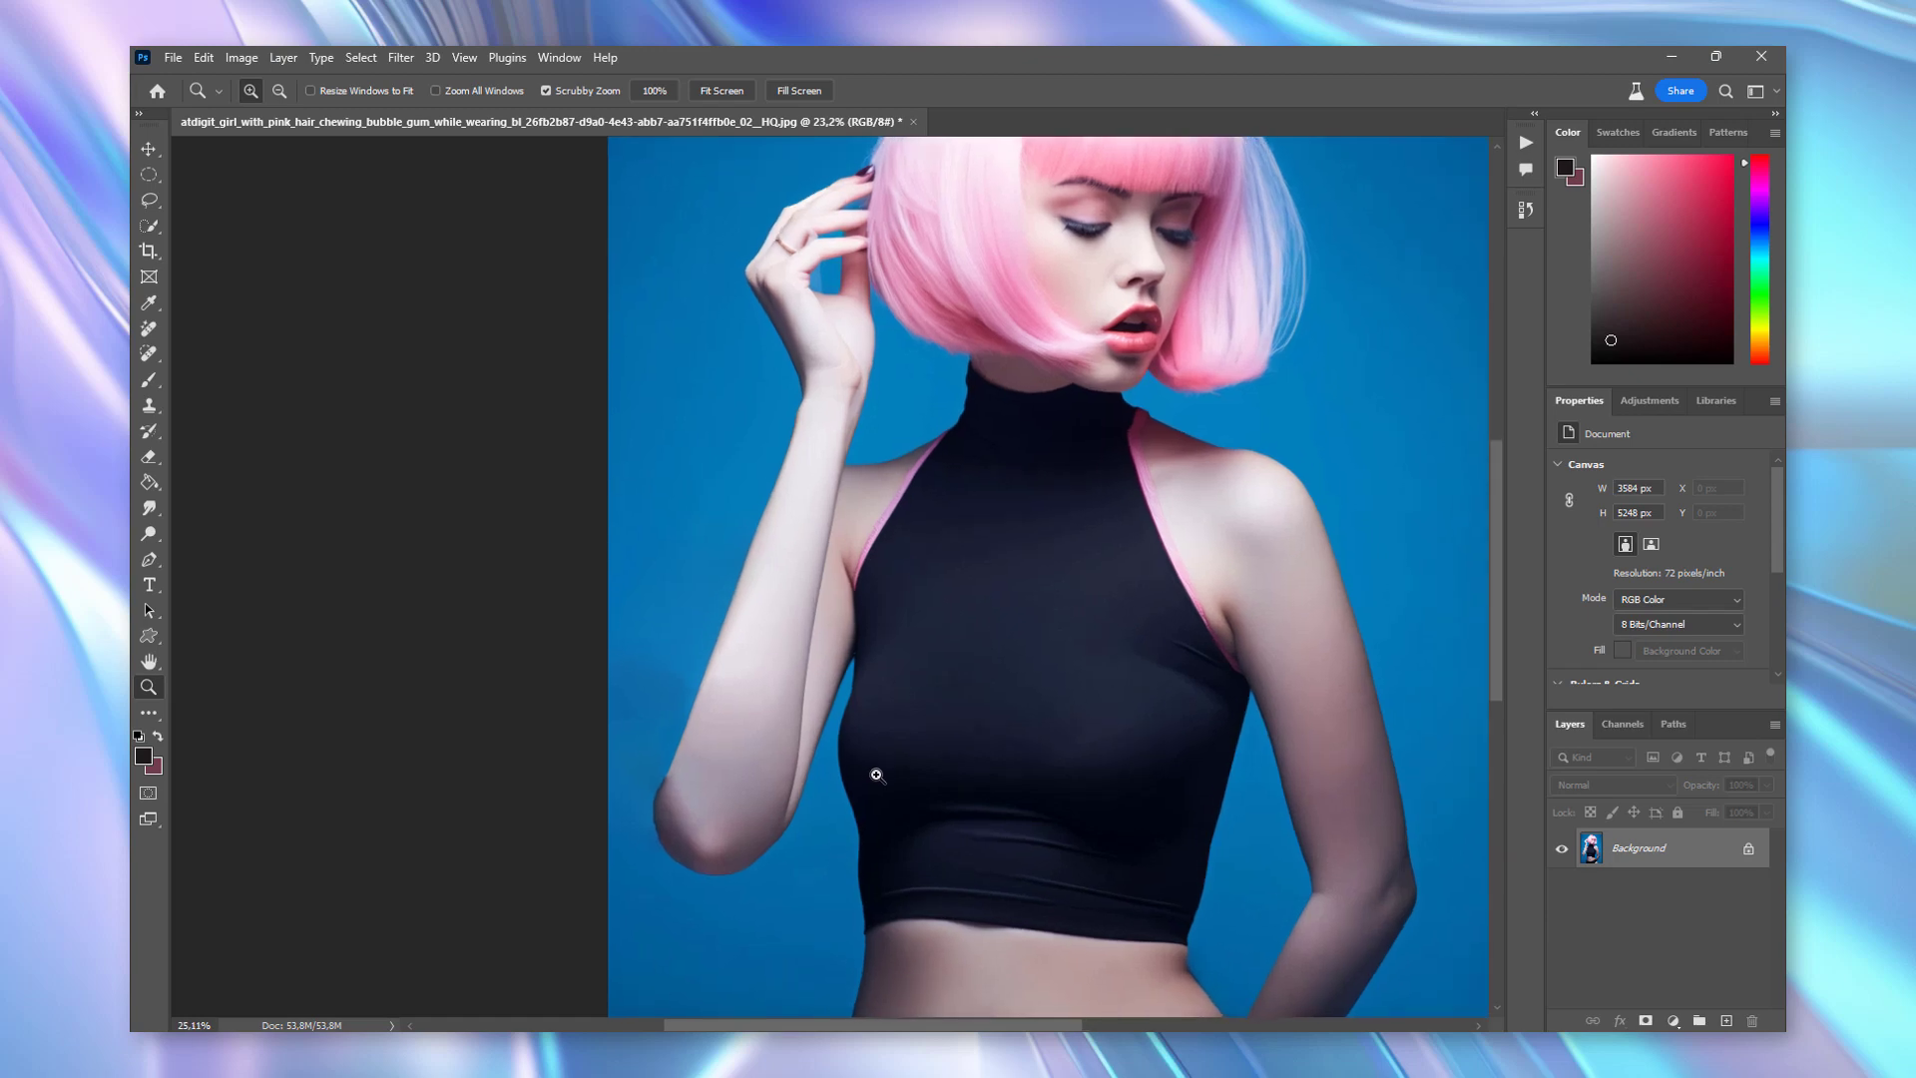
scroll(876, 761, down, 1)
scroll(911, 763, up, 1)
scroll(879, 761, up, 1)
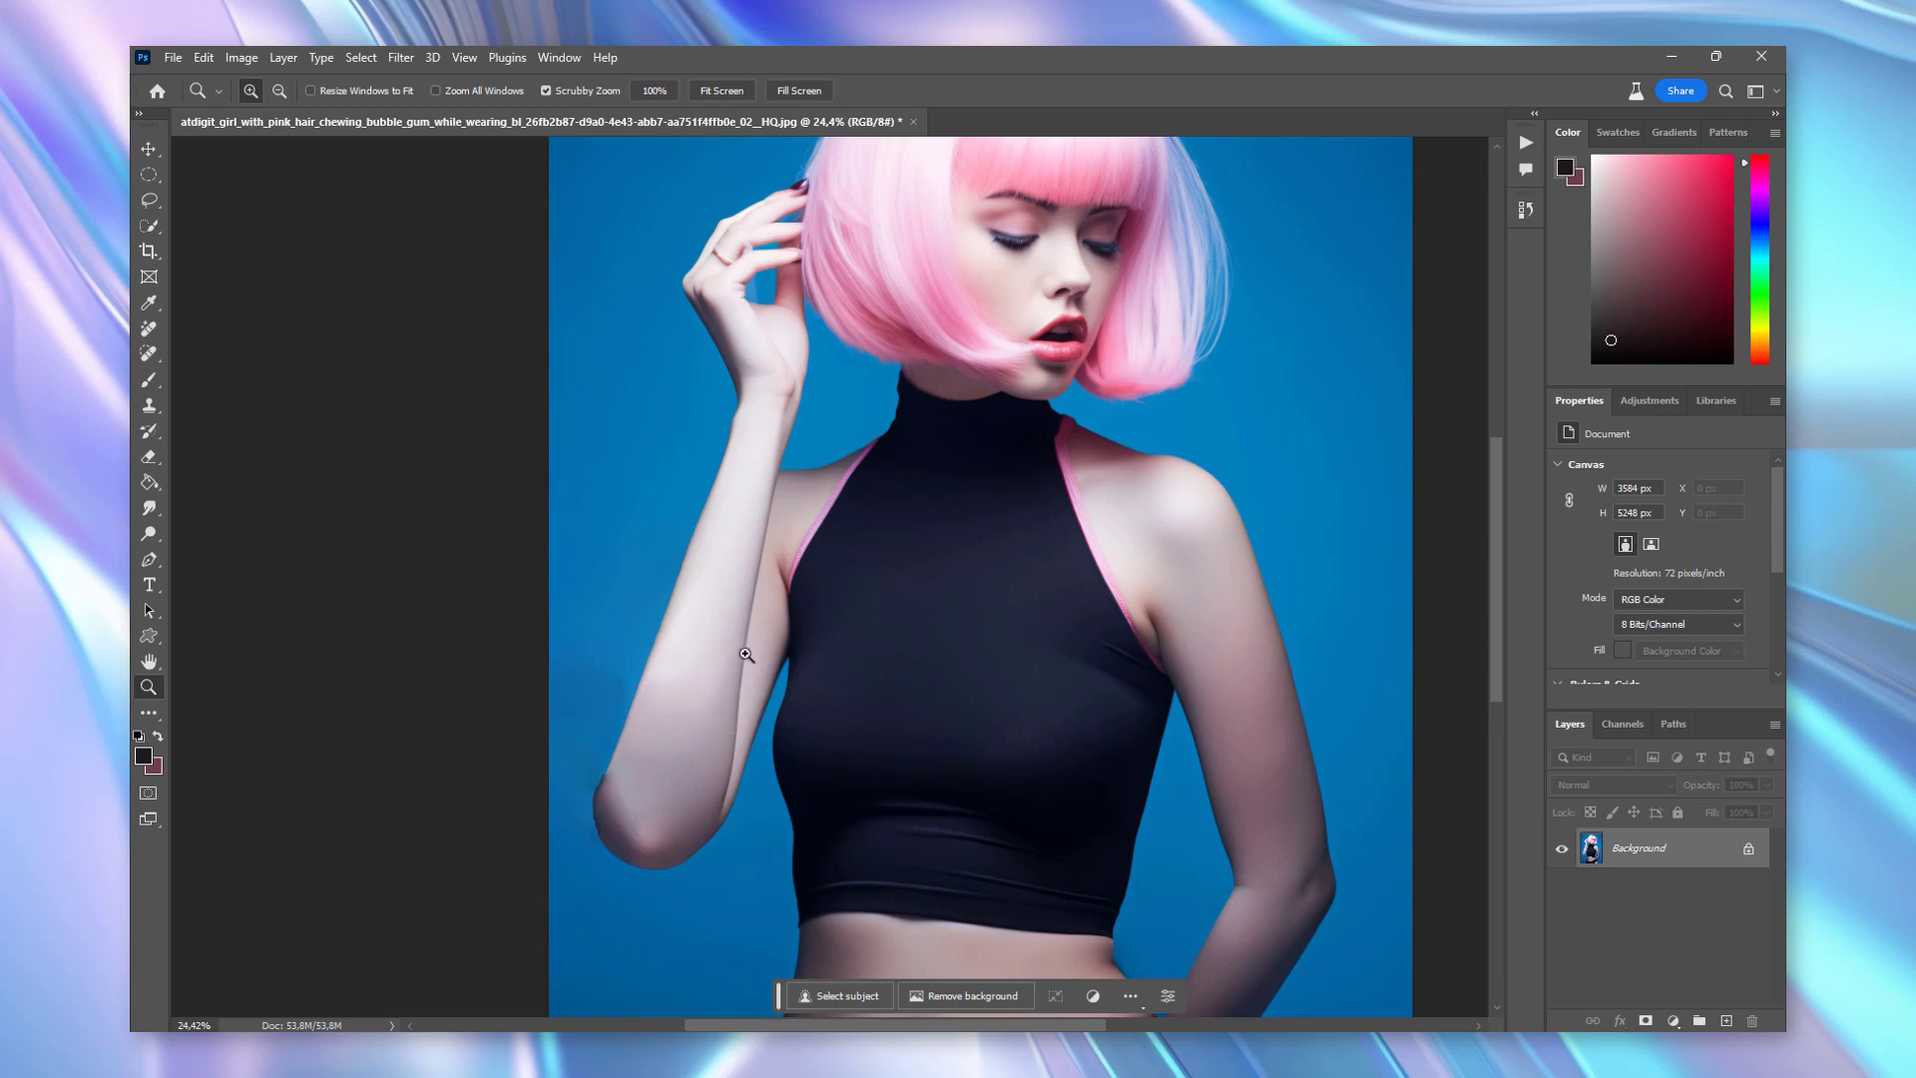
scroll(747, 657, up, 1)
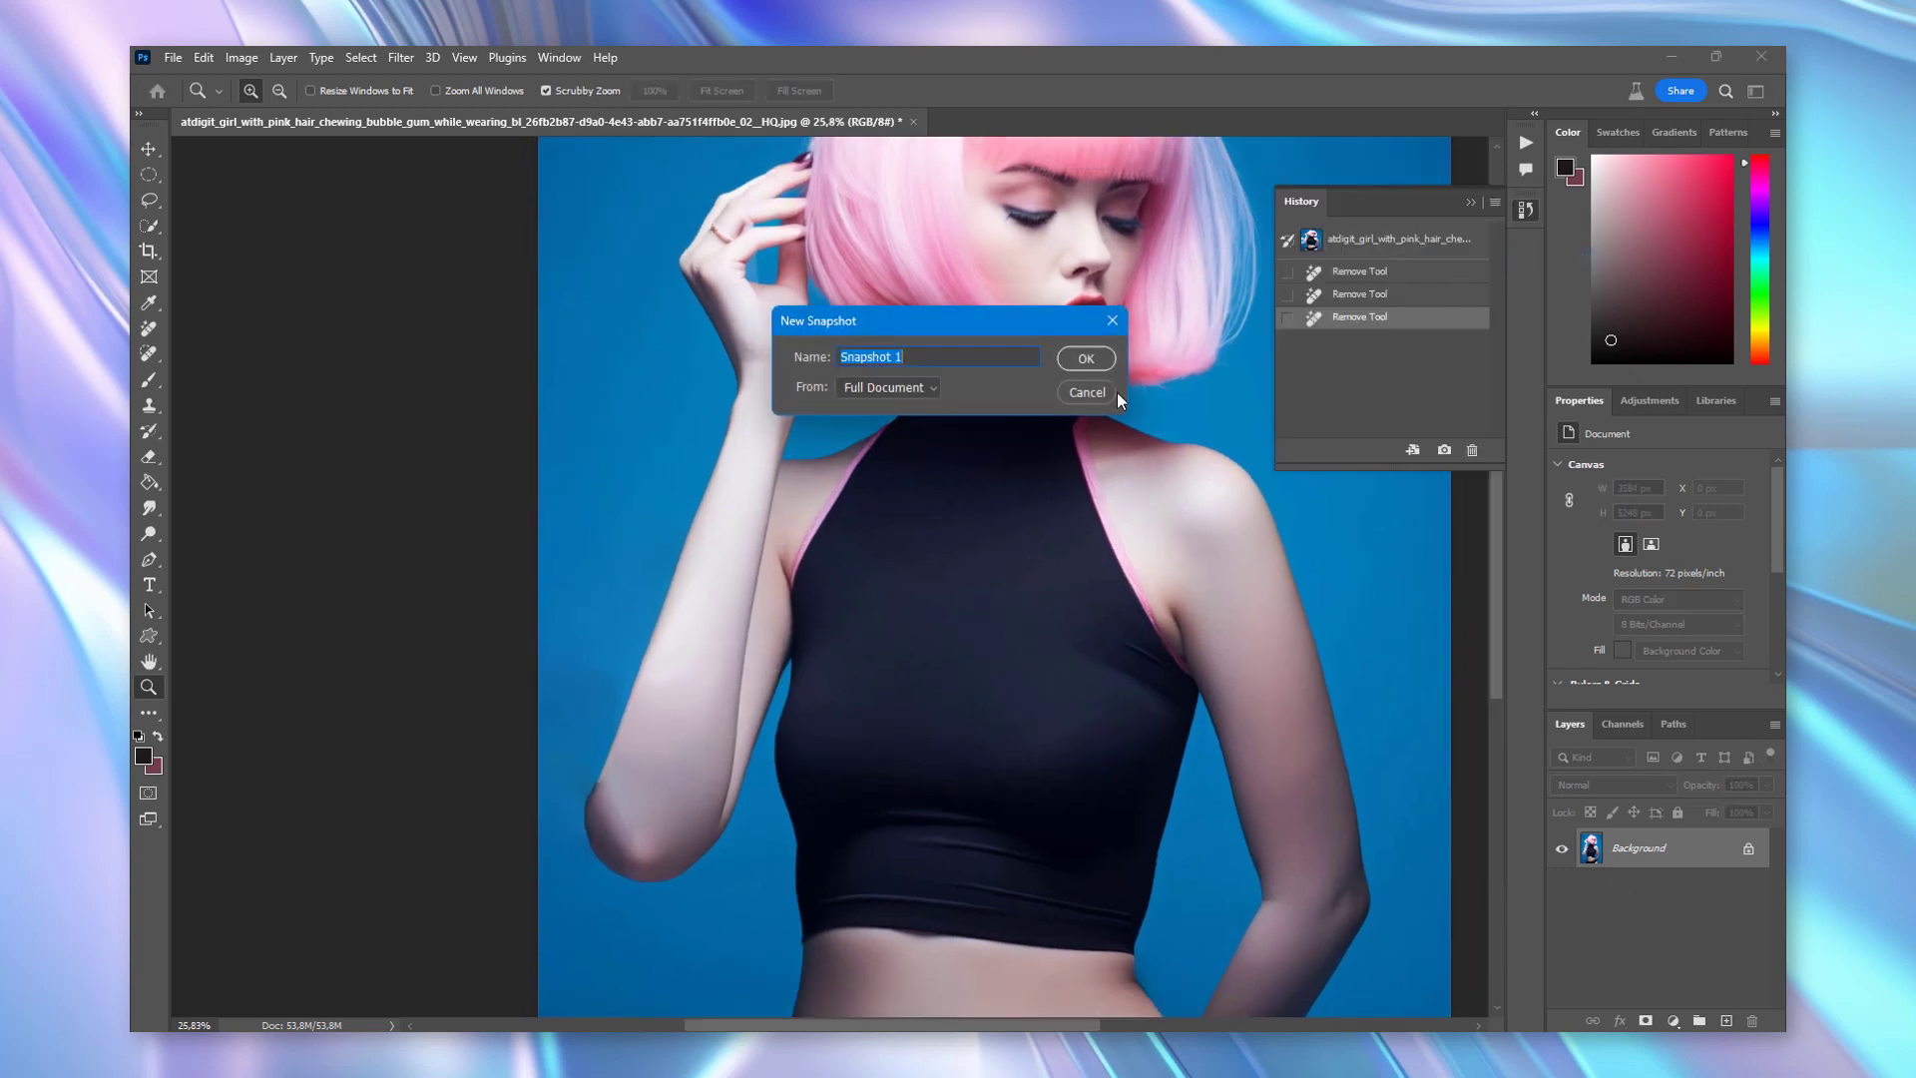
- Save Snapshot 1, revert to the previous Remove Tool state, and pick the Spot Healing Brush
click(1087, 360)
click(1360, 330)
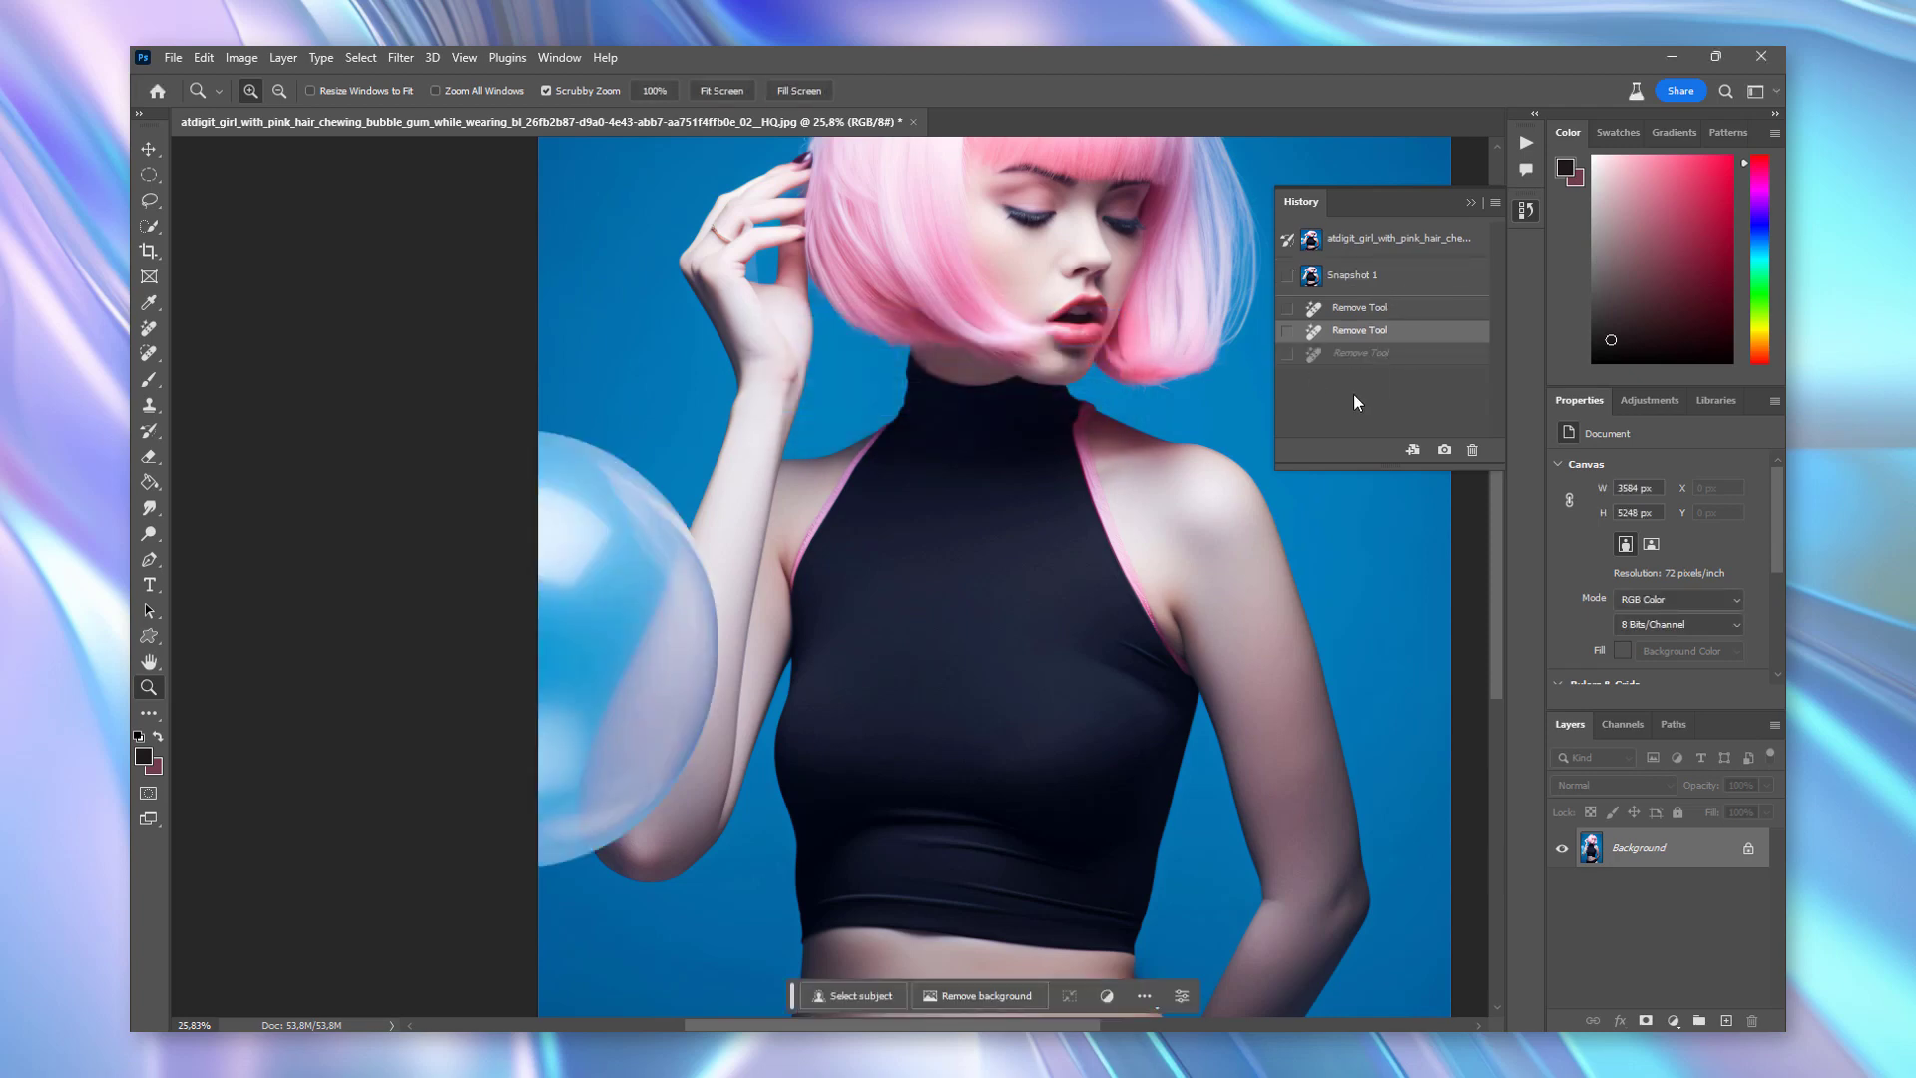
click(149, 352)
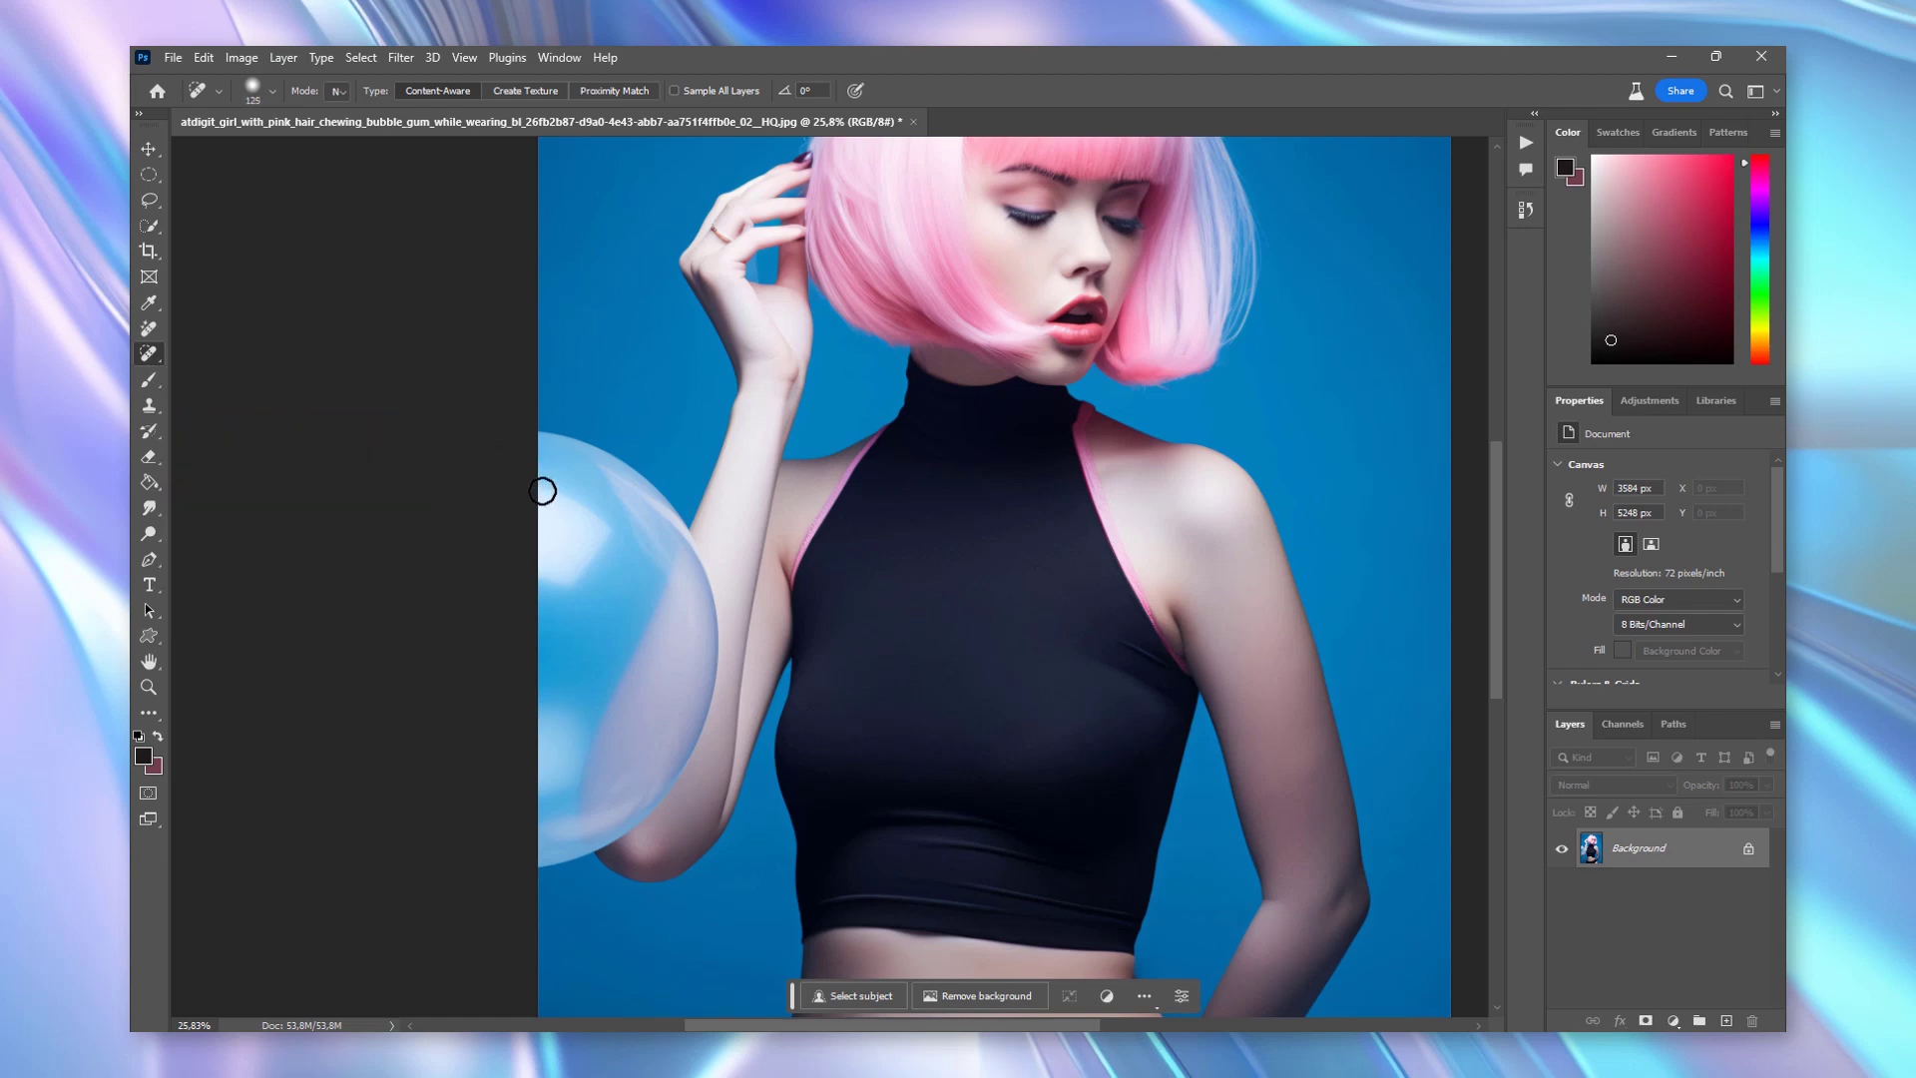
- Heal away the bubble with a size-300 Spot Healing Brush and zoom to the distorted forearm
key(bracketright)
key(bracketright)
key(bracketright)
key(bracketright)
key(bracketright)
key(bracketright)
mouse_move(534, 471)
mouse_down()
mouse_move(693, 674)
mouse_move(664, 788)
mouse_move(569, 848)
mouse_up()
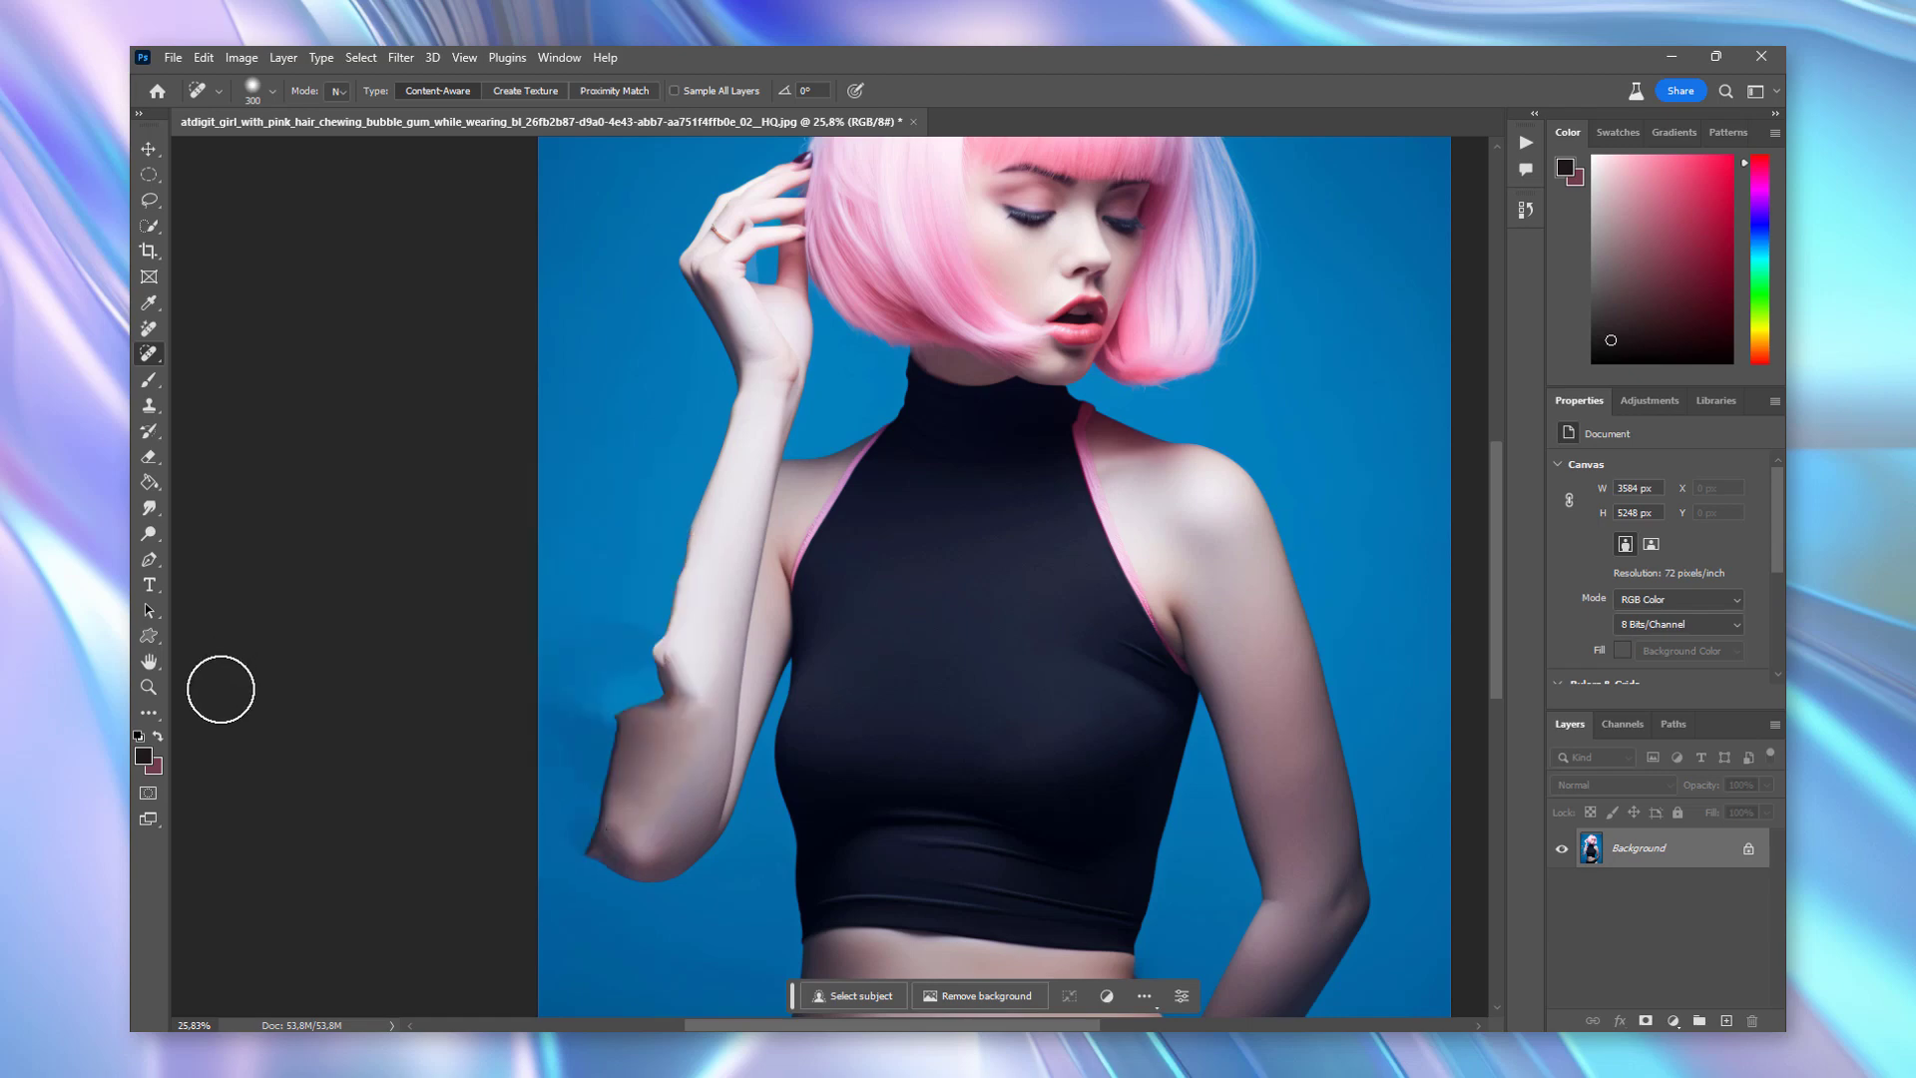
key(z)
drag(664, 768, 744, 794)
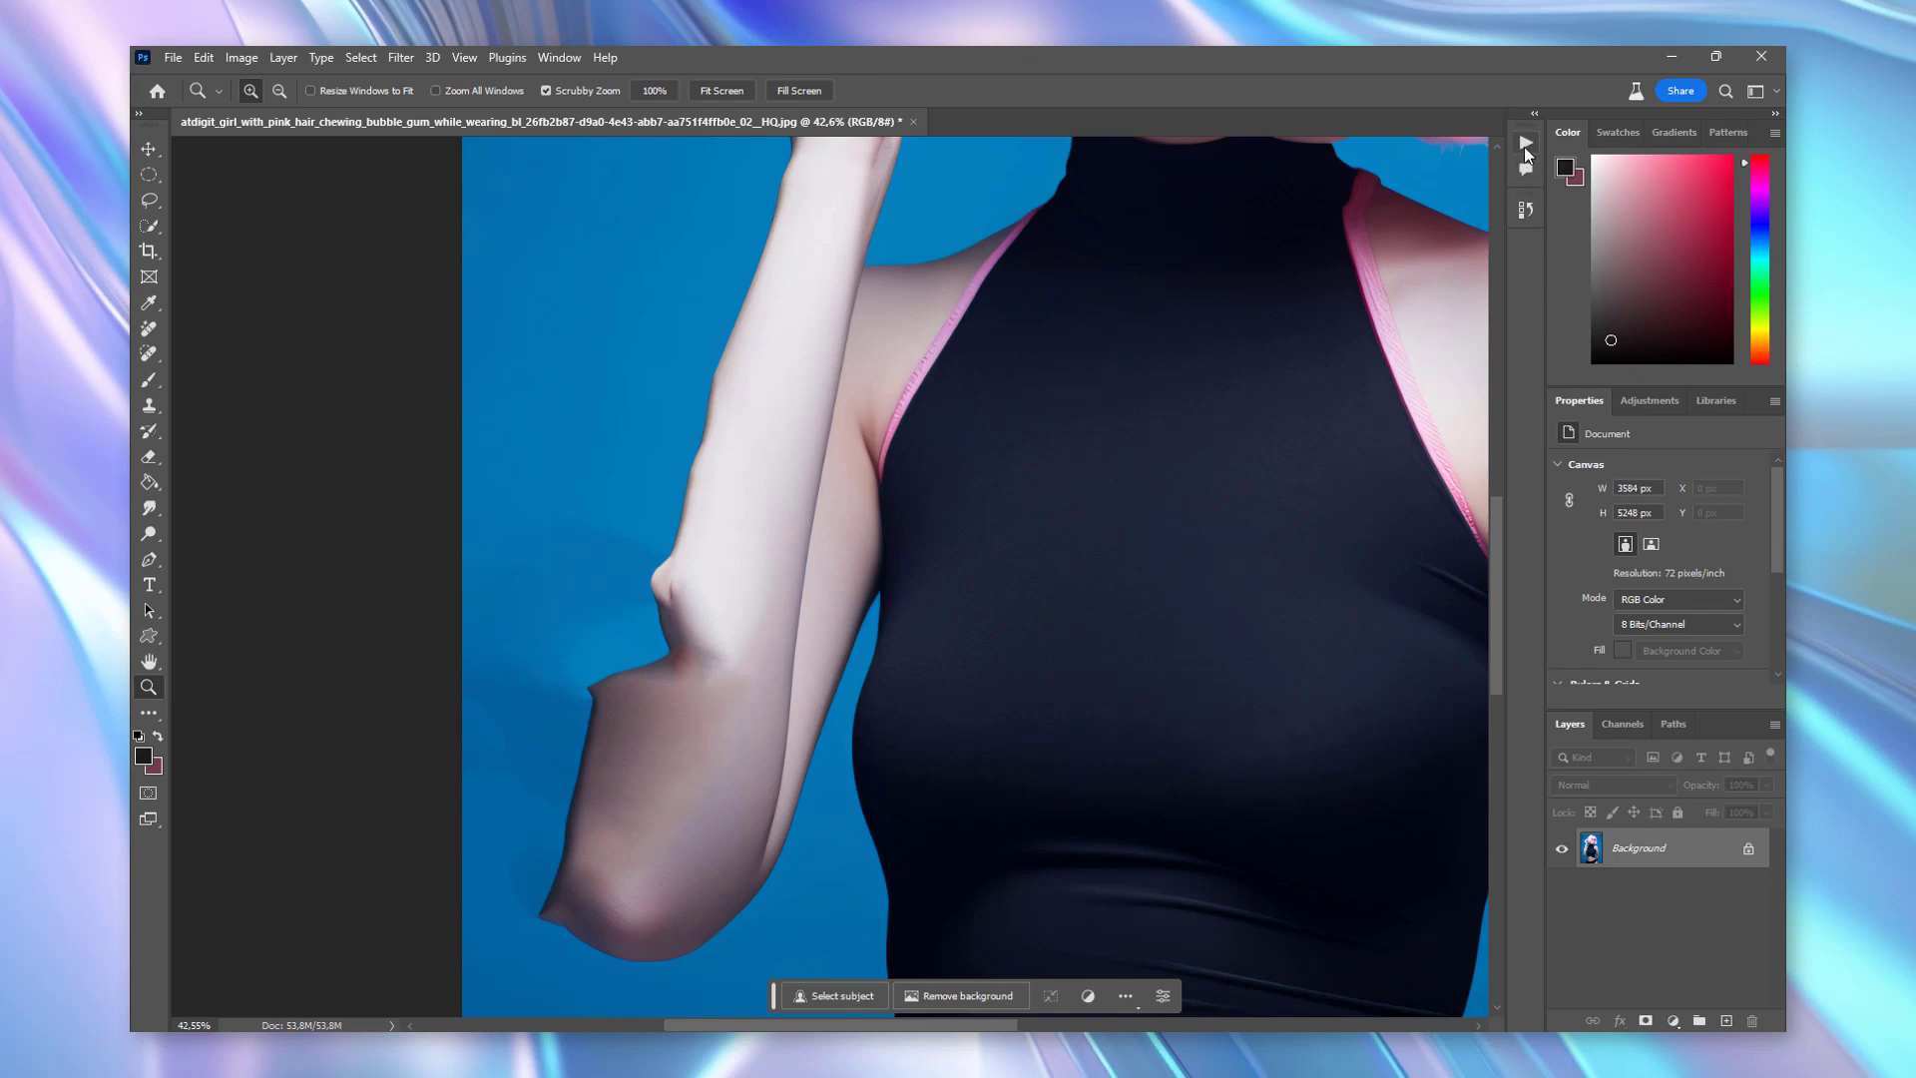
- Revert to the earlier Remove Tool history state, lasso the bubble, and bring up an empty Generative Fill prompt
click(1525, 210)
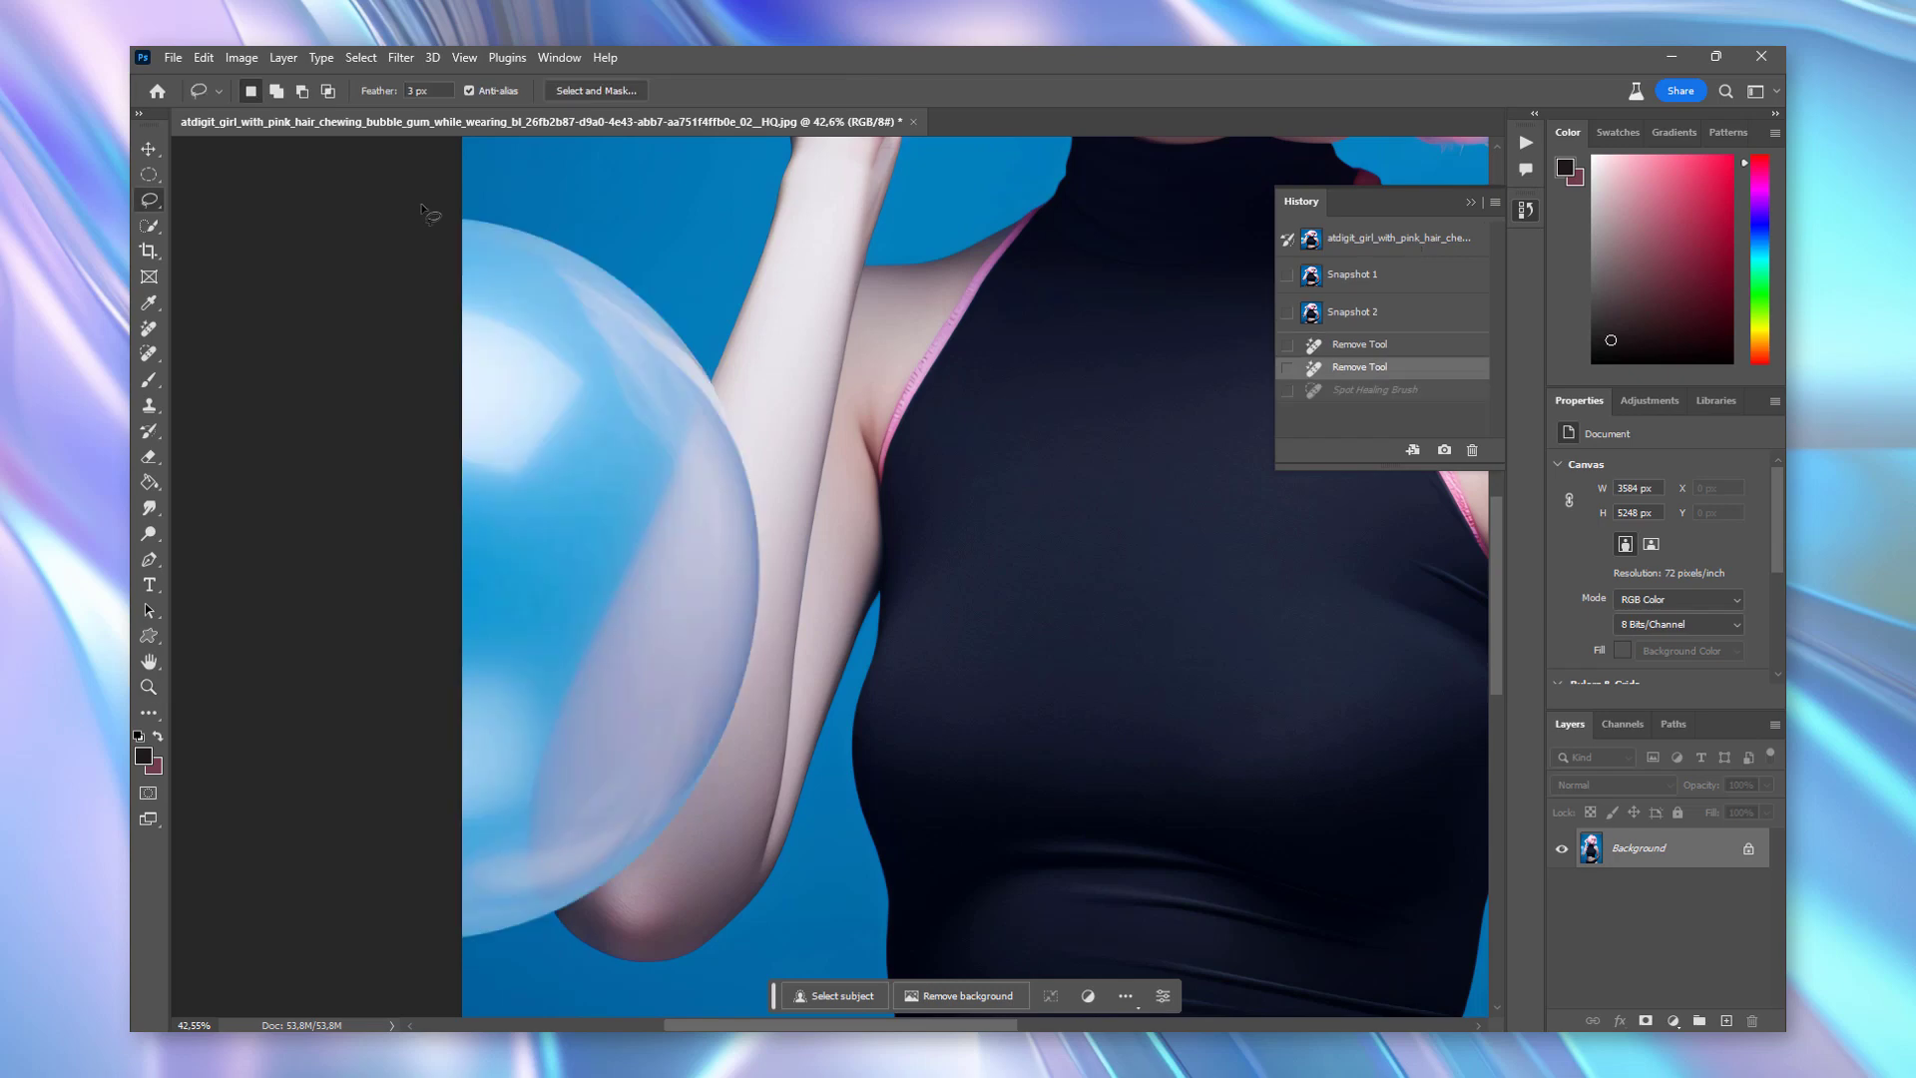
drag(406, 292, 355, 330)
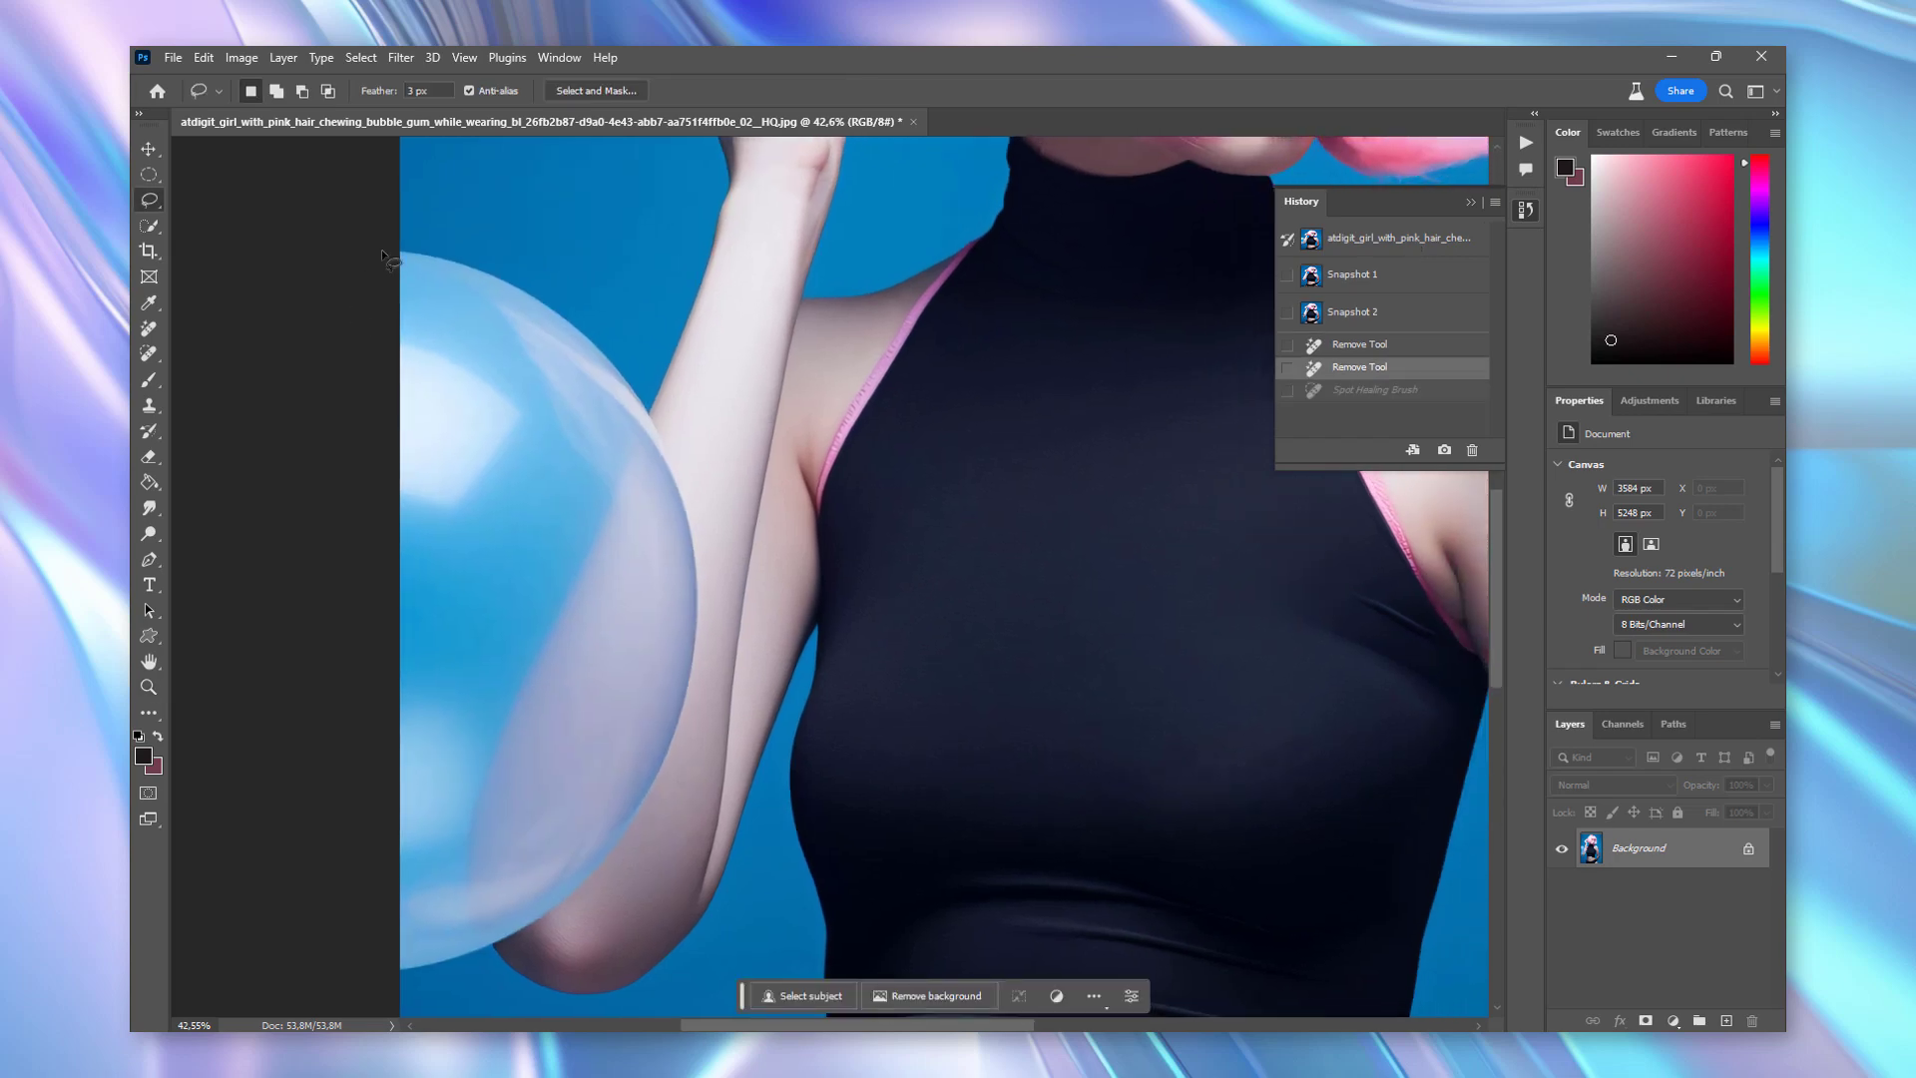
mouse_move(400, 242)
mouse_down()
mouse_move(626, 367)
mouse_move(630, 857)
mouse_move(530, 946)
mouse_move(399, 978)
mouse_move(400, 506)
mouse_up()
drag(375, 242, 375, 244)
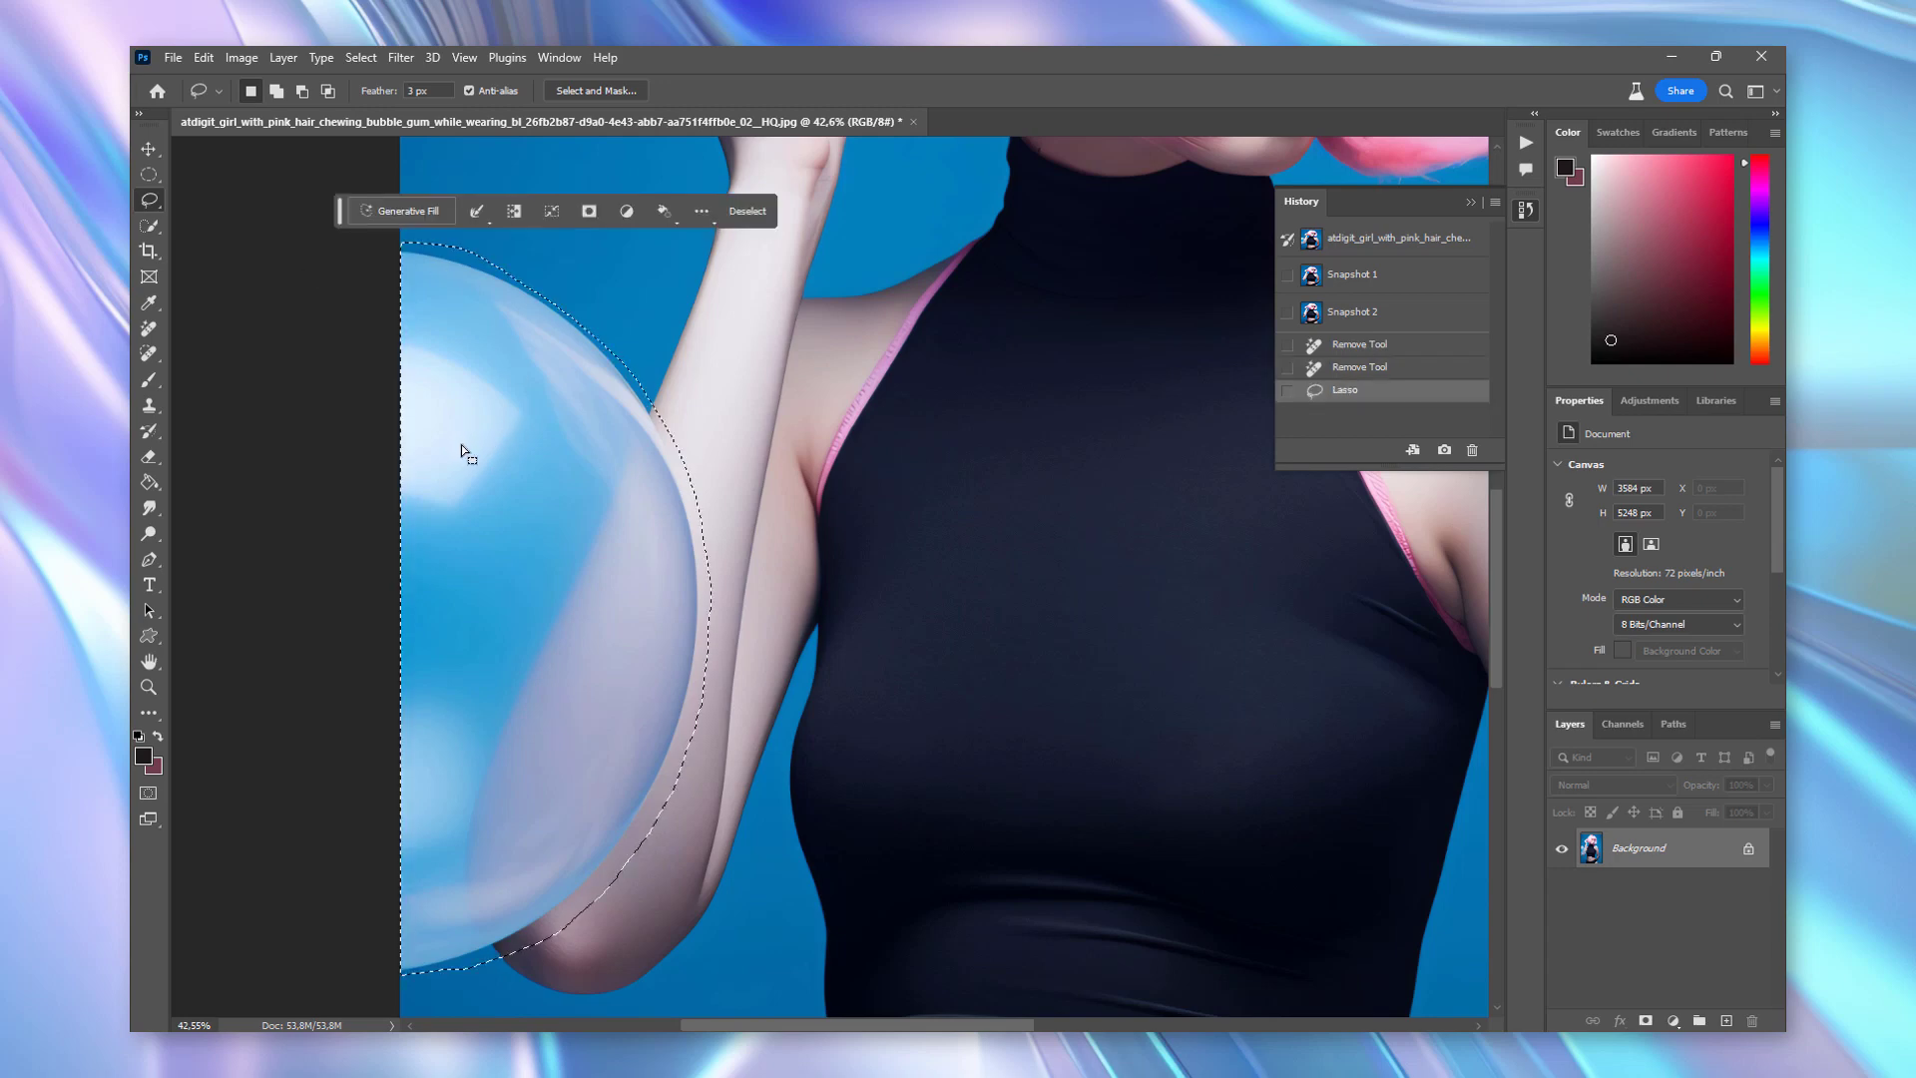
click(373, 214)
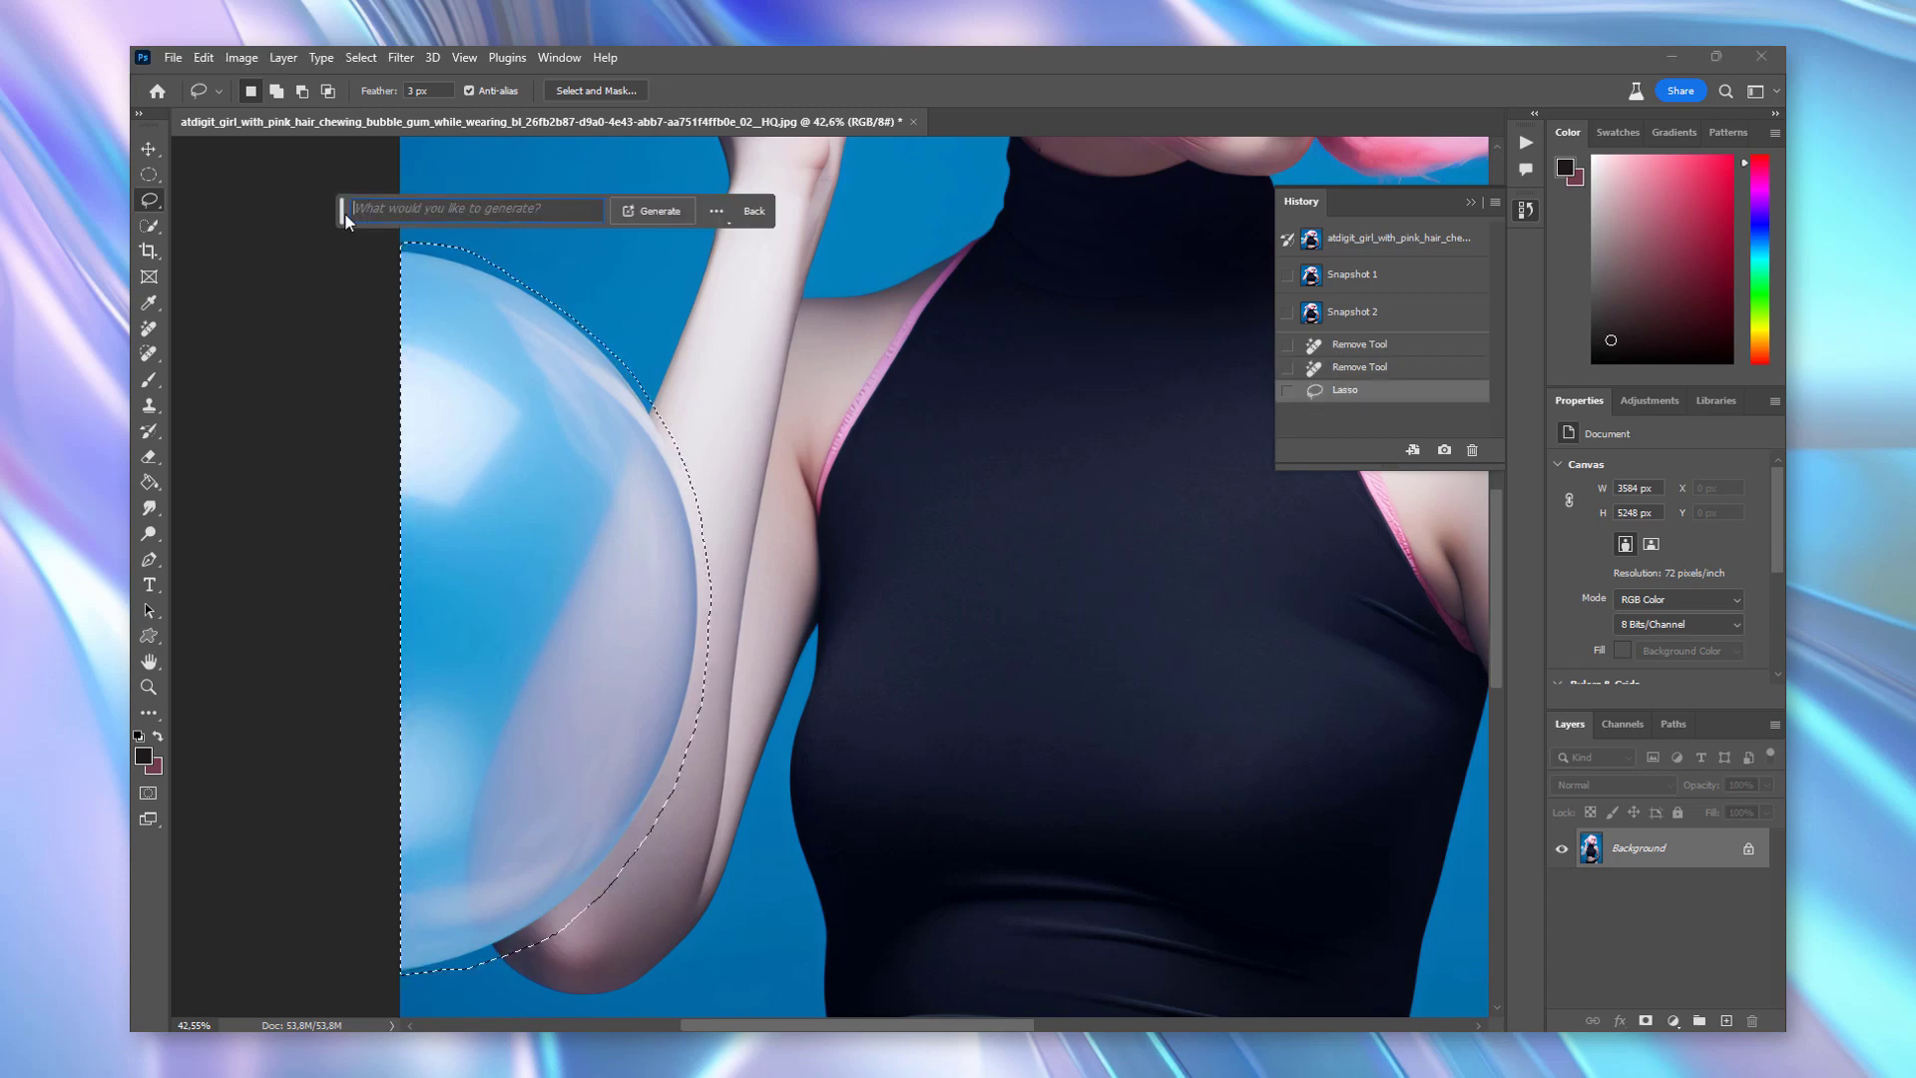
drag(344, 212, 766, 501)
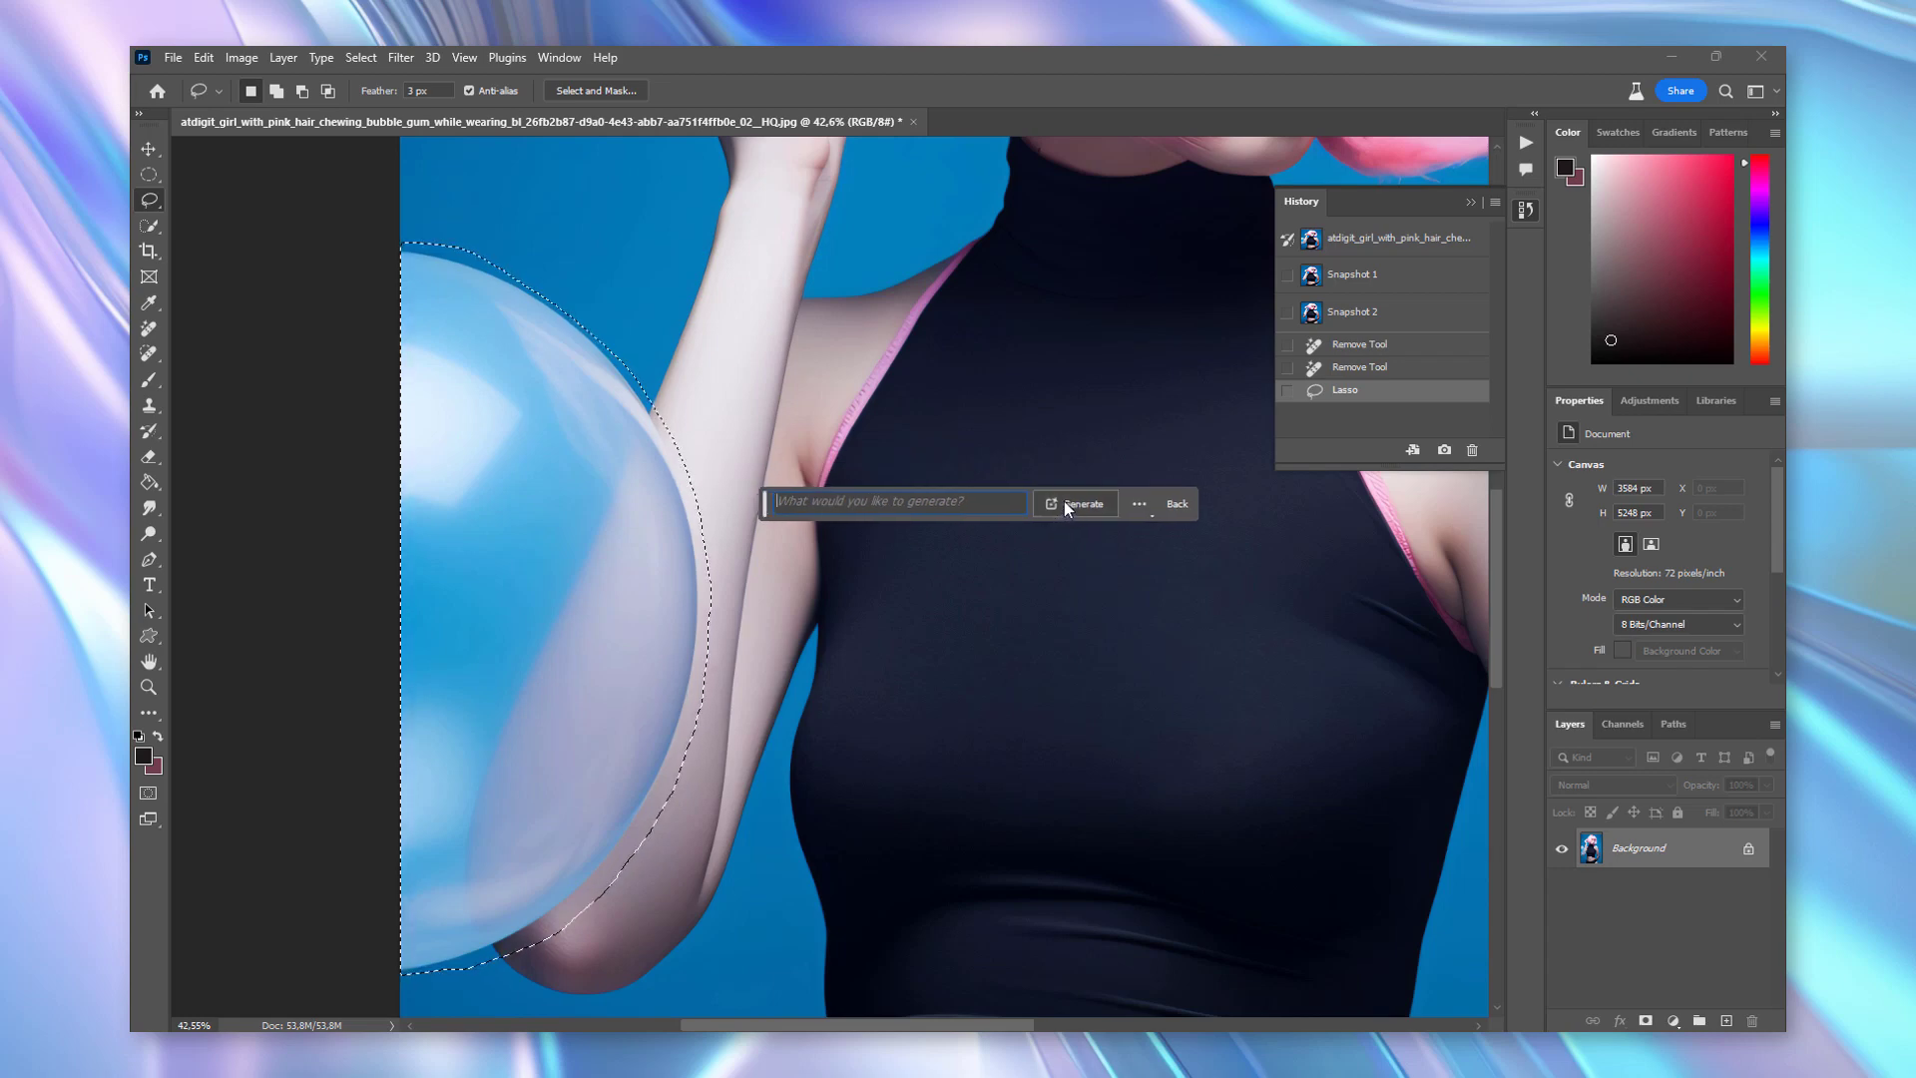
- Generate with an empty prompt to replace the selected bubble with background
click(1062, 505)
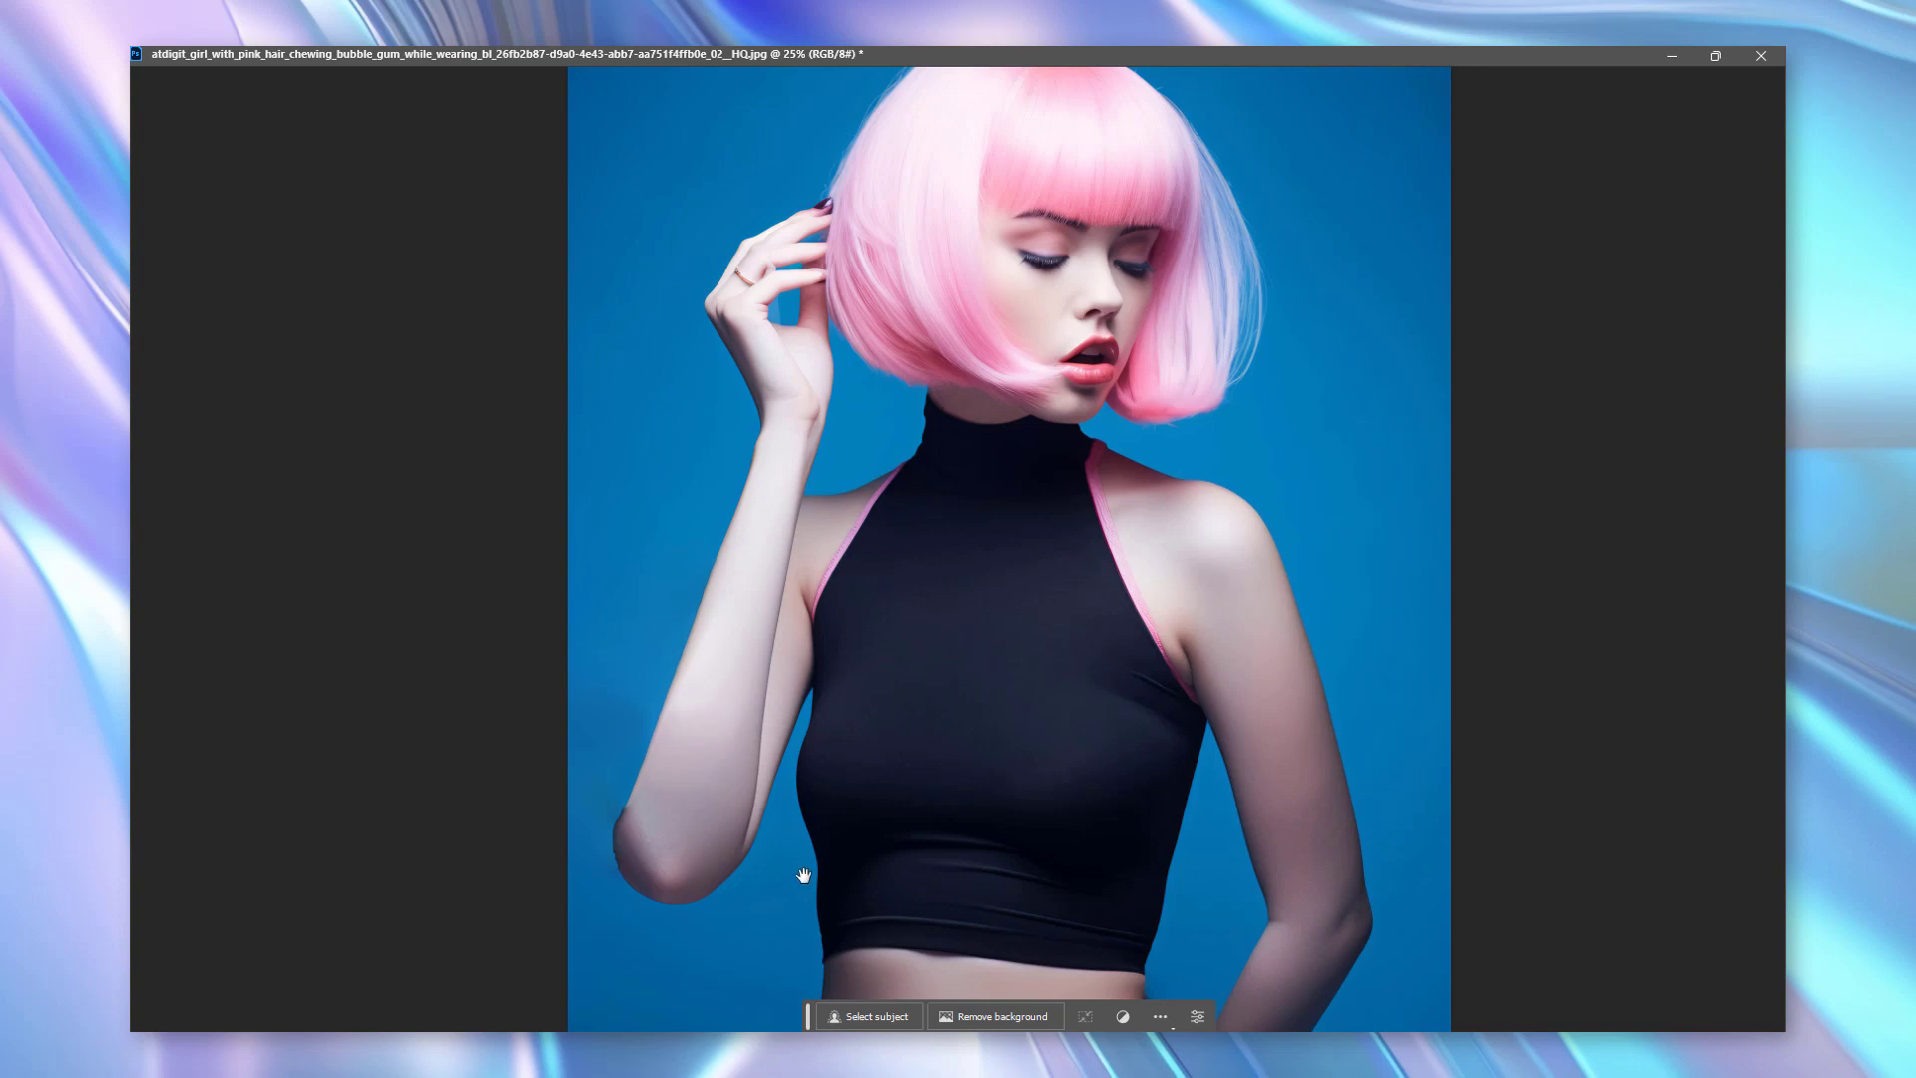
- Pan down the pink-haired model's photo, then exit full-screen mode with F
drag(799, 873, 938, 704)
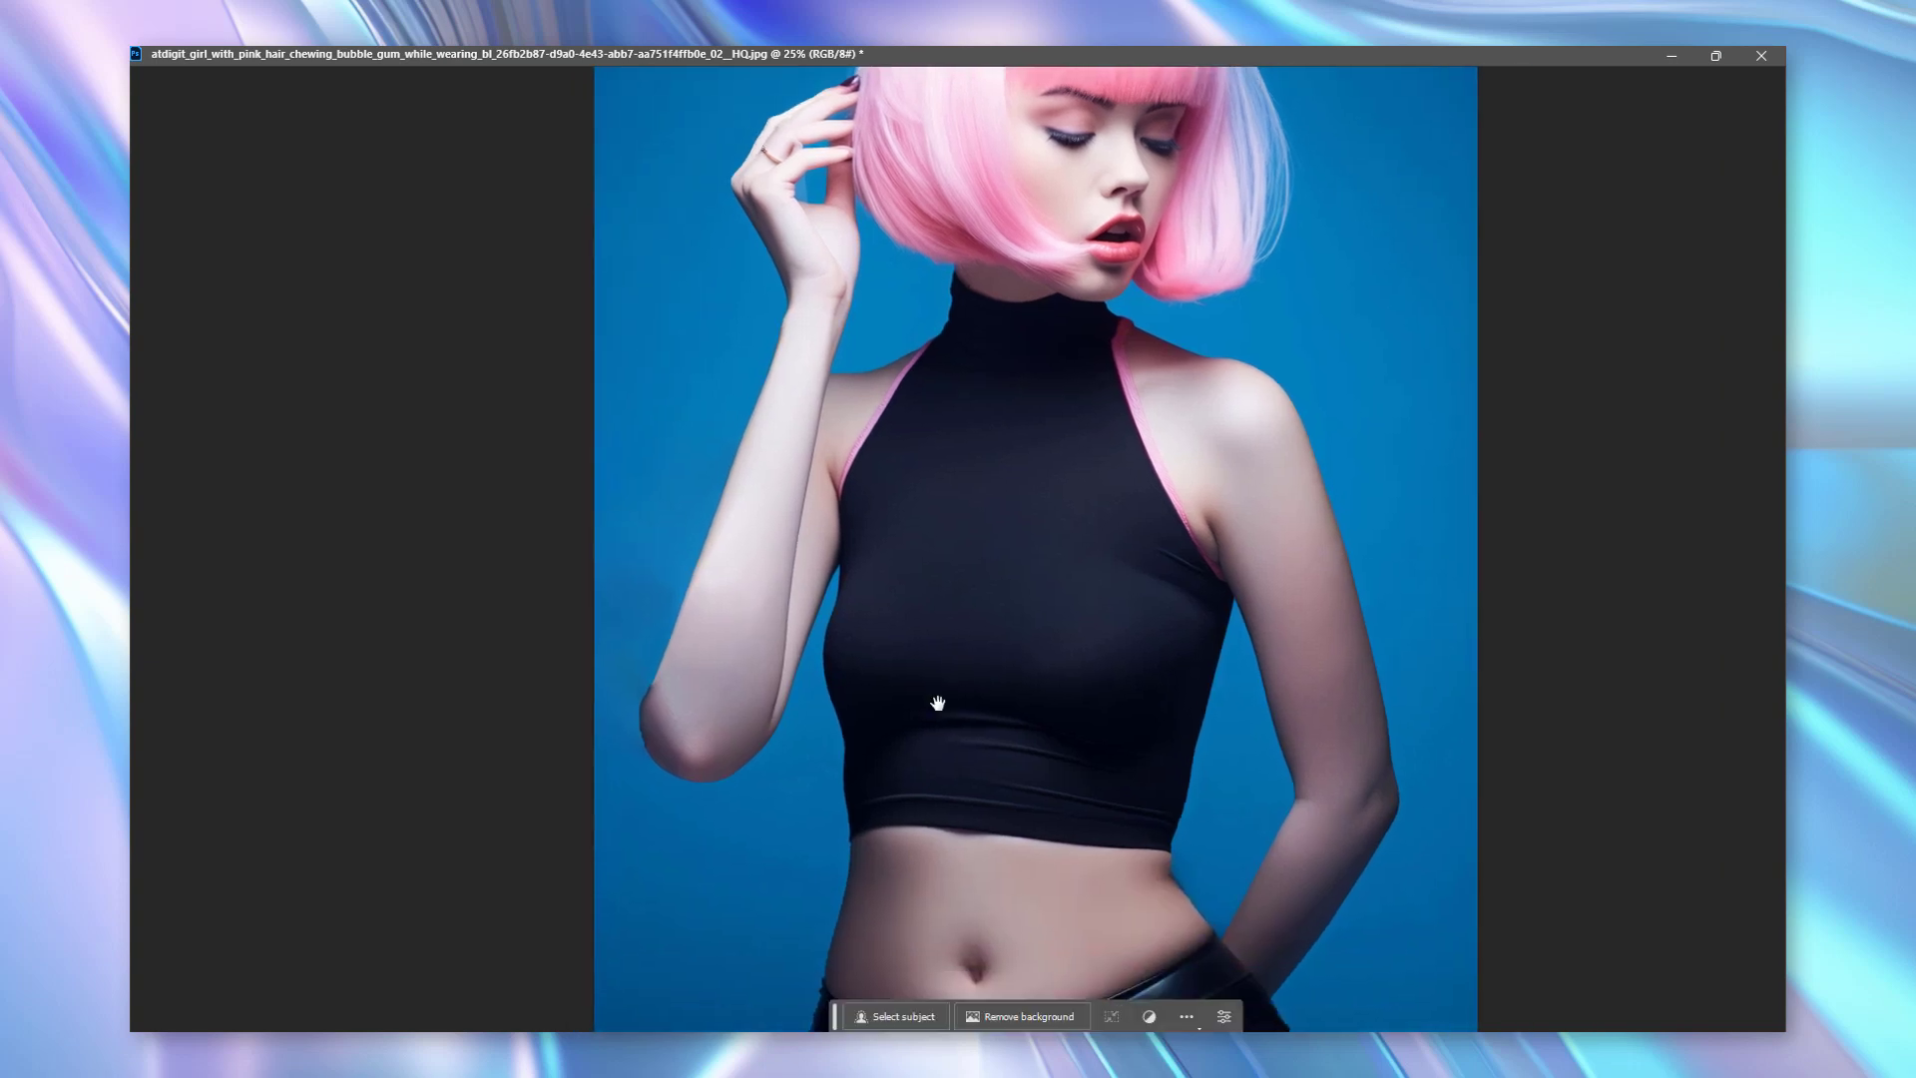
scroll(938, 703, down, 1)
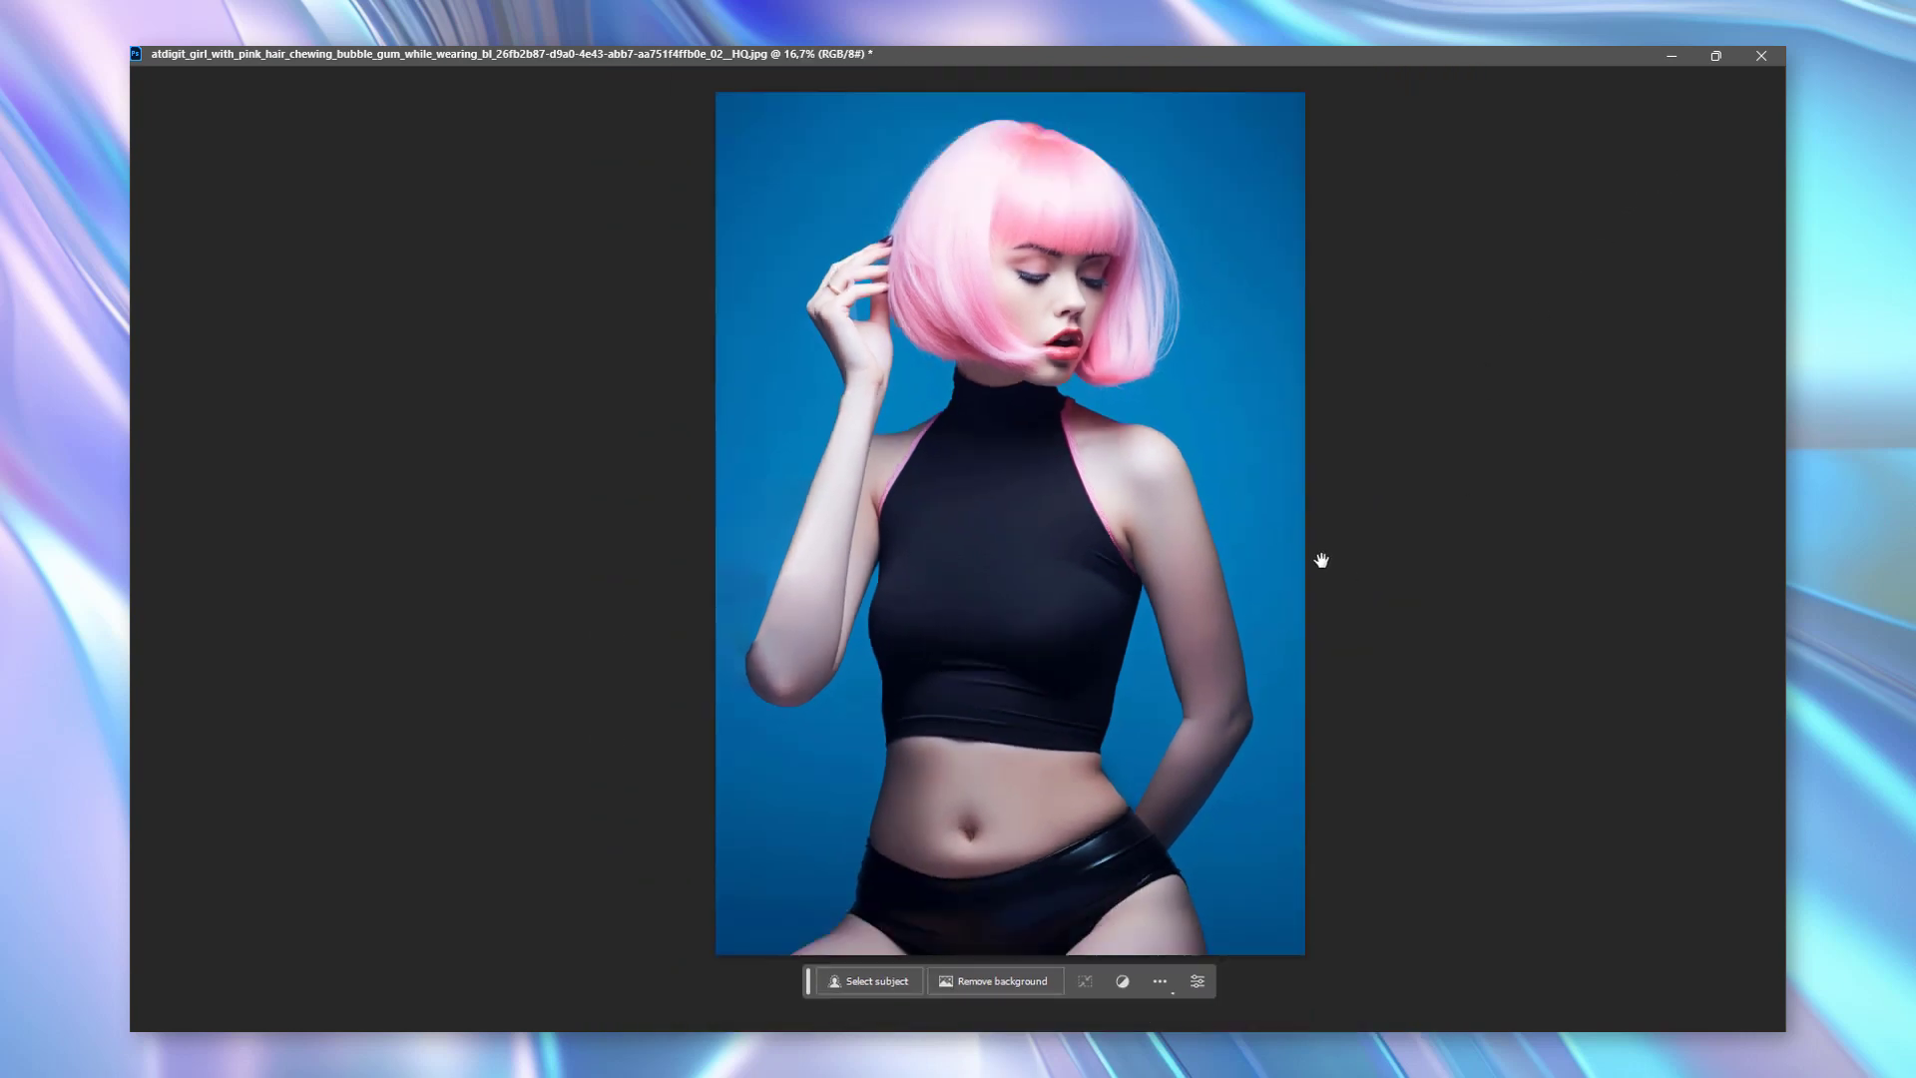
key(f)
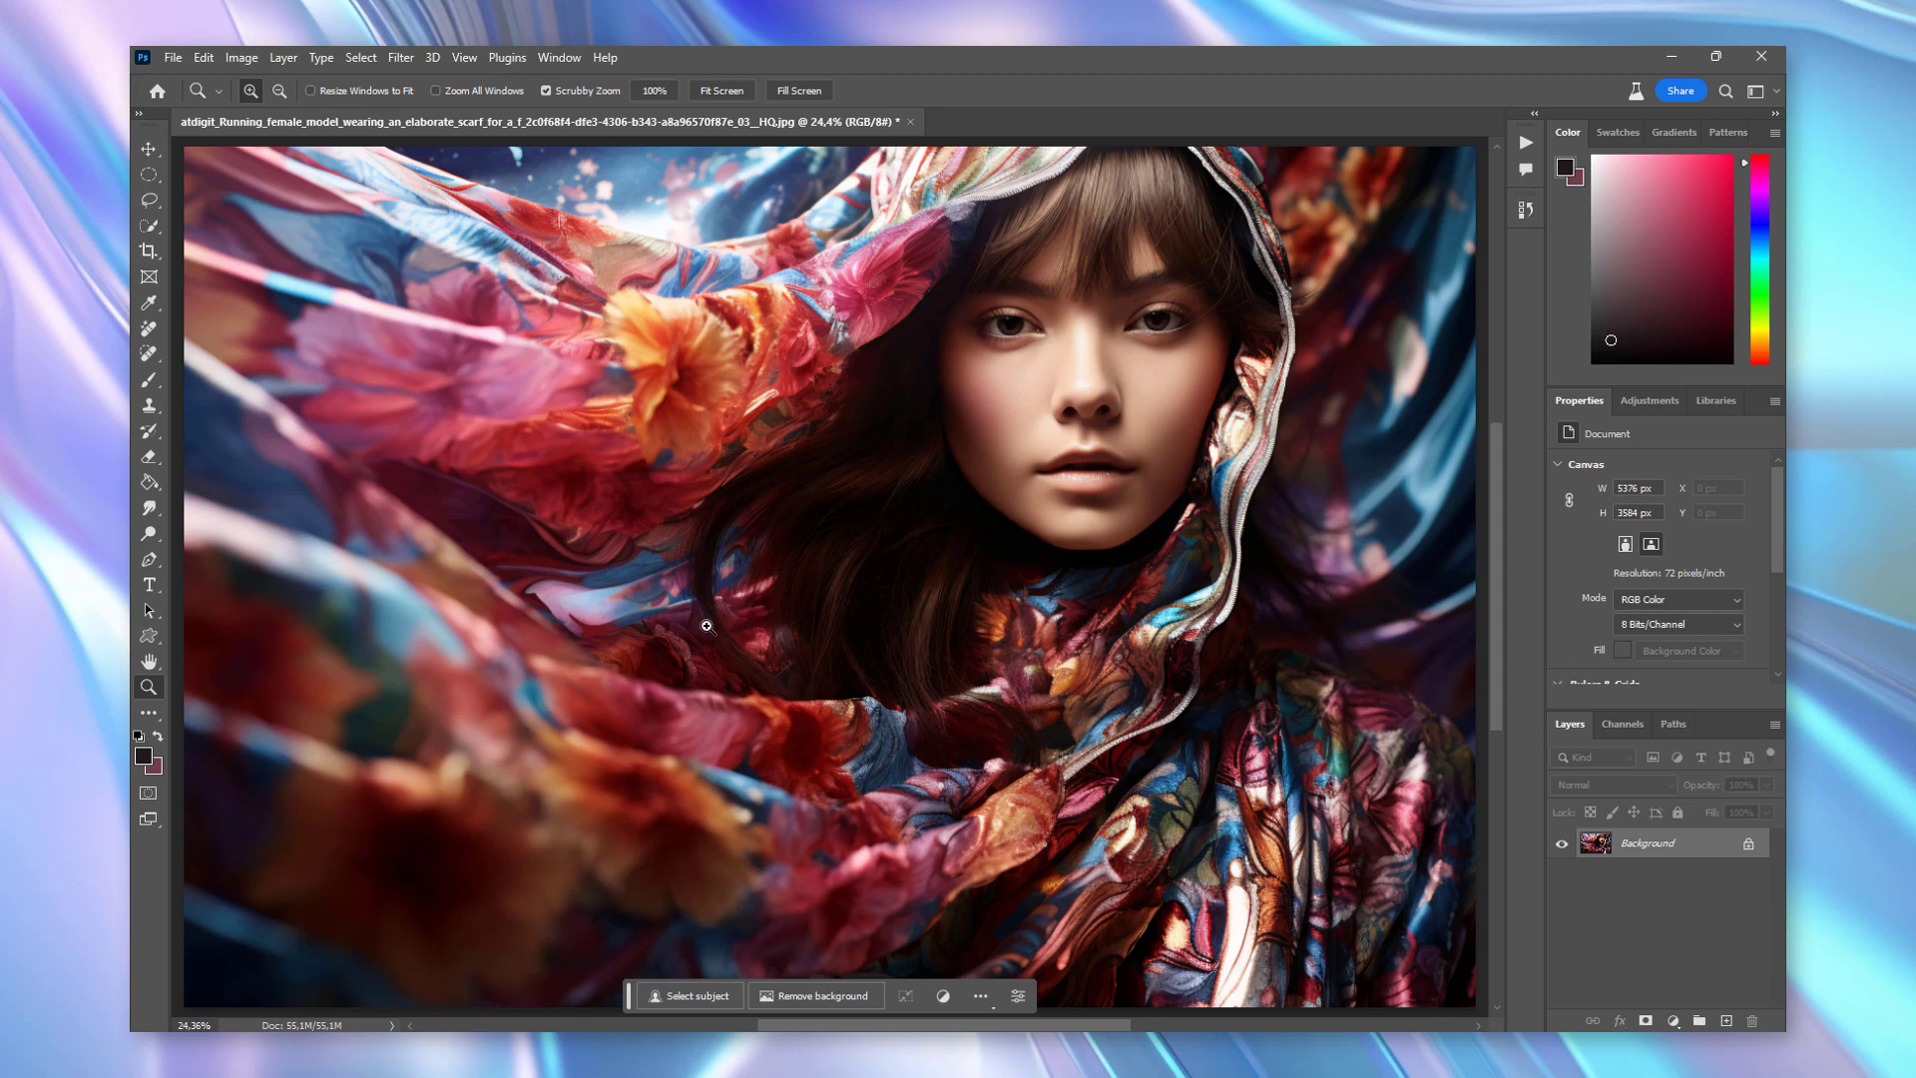
- Zoom in on the scarf model's face and set the Remove tool brush to size 60
mouse_move(1203, 401)
mouse_down()
mouse_move(1248, 427)
mouse_move(1187, 446)
mouse_move(1086, 534)
mouse_up()
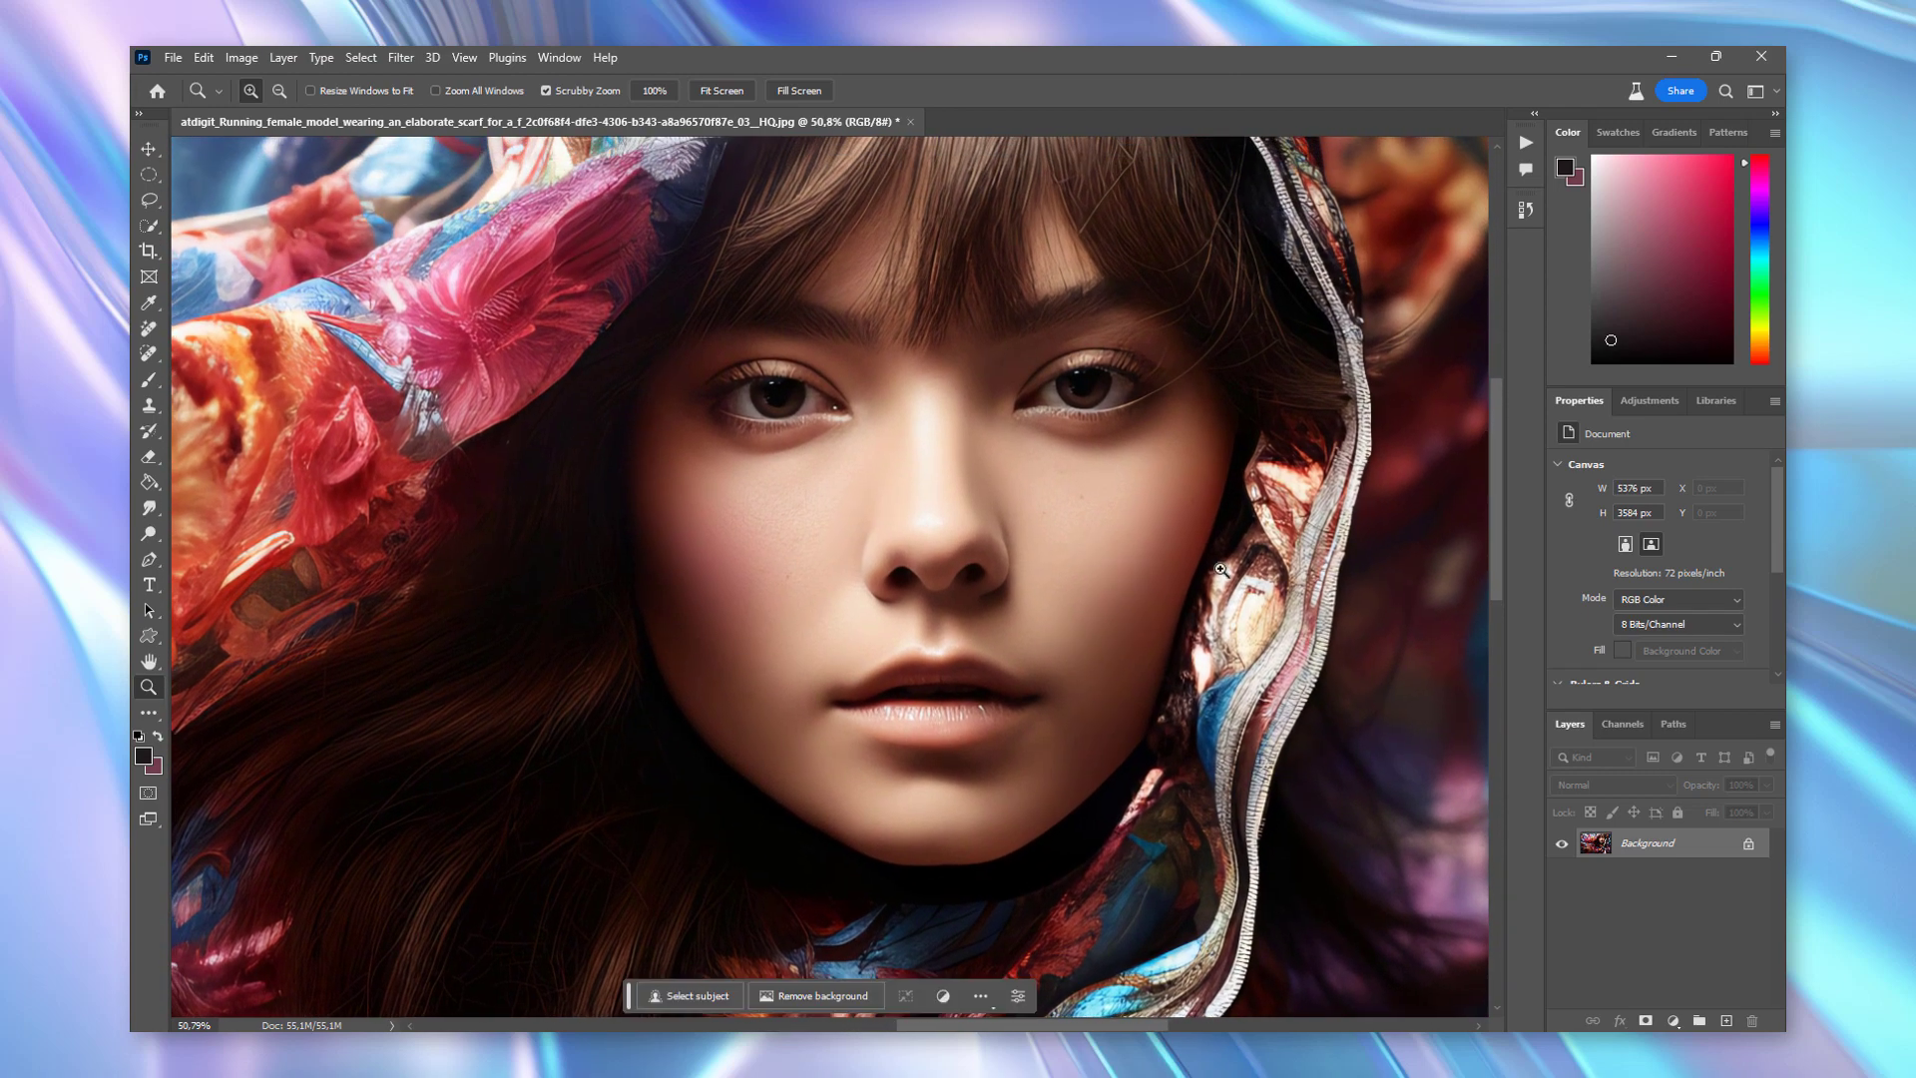
drag(870, 763, 882, 763)
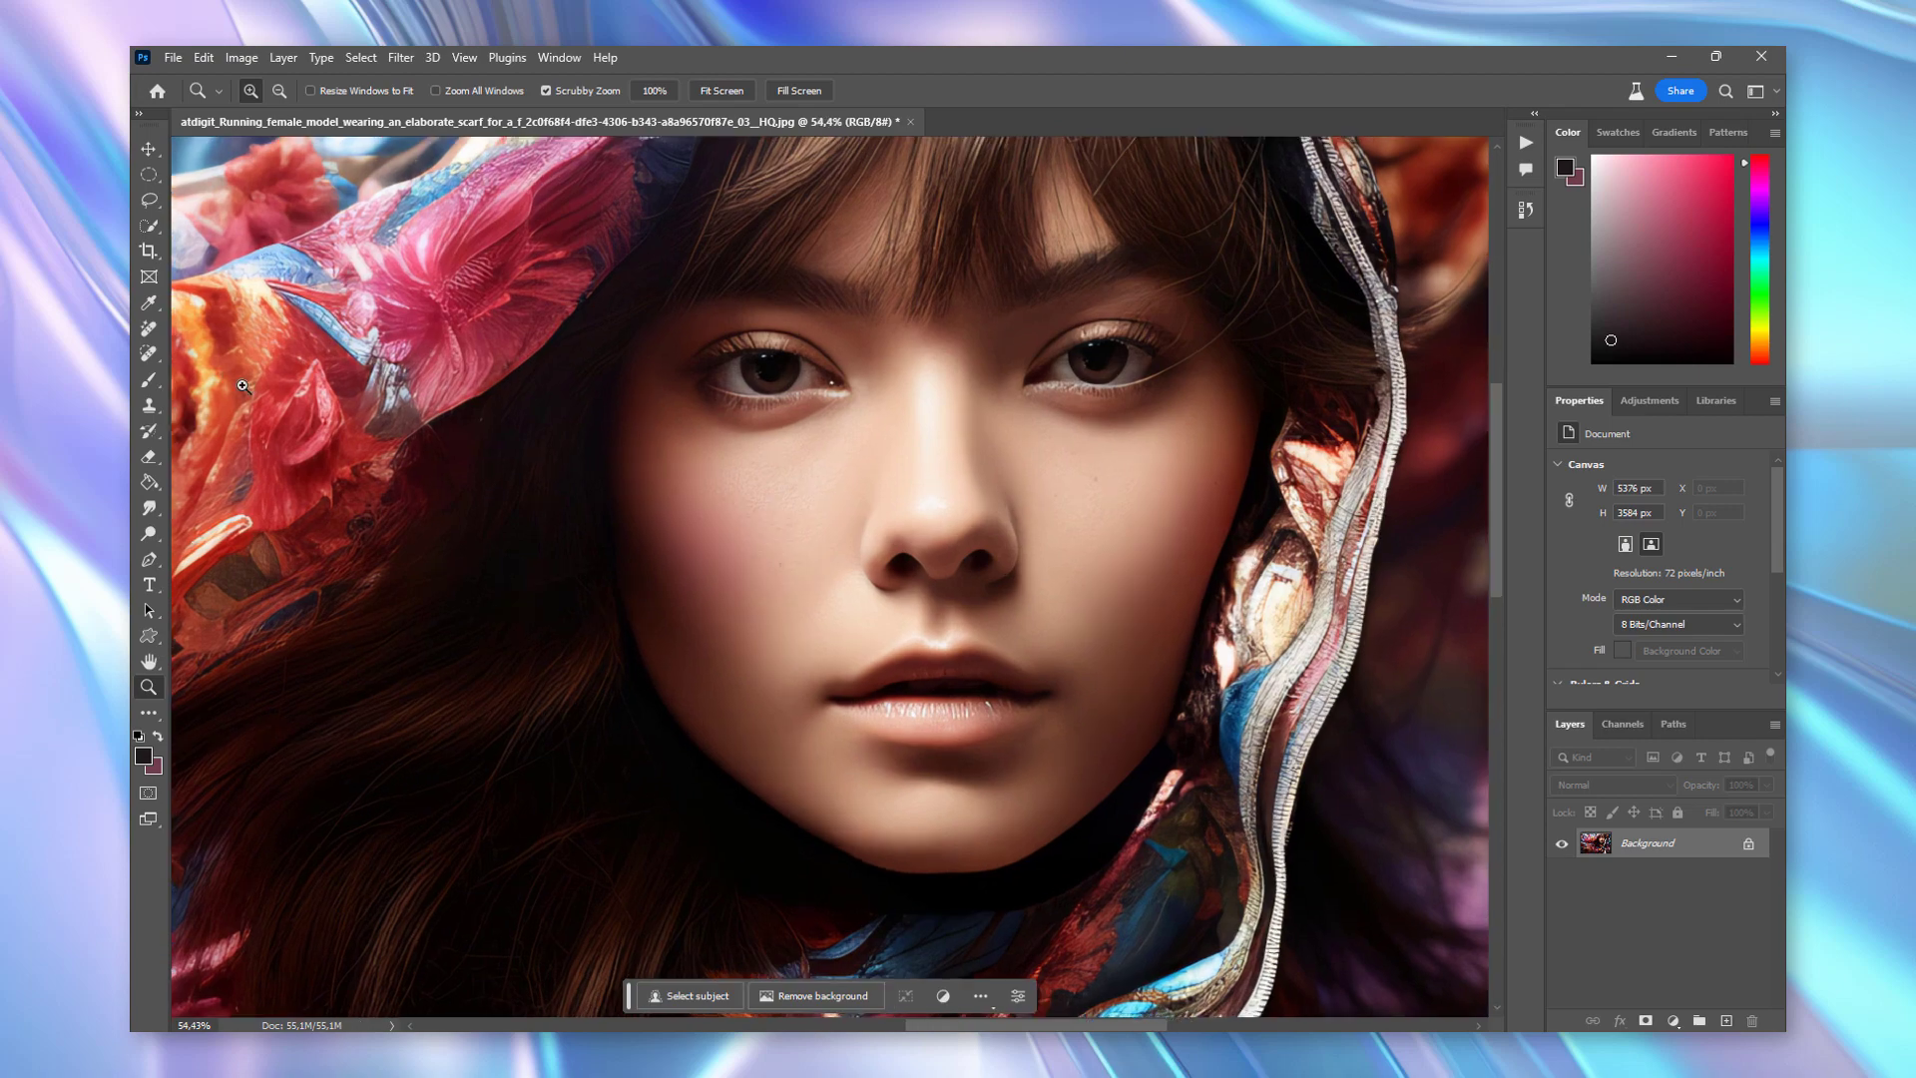
click(156, 335)
key(bracketright)
key(bracketright)
key(bracketright)
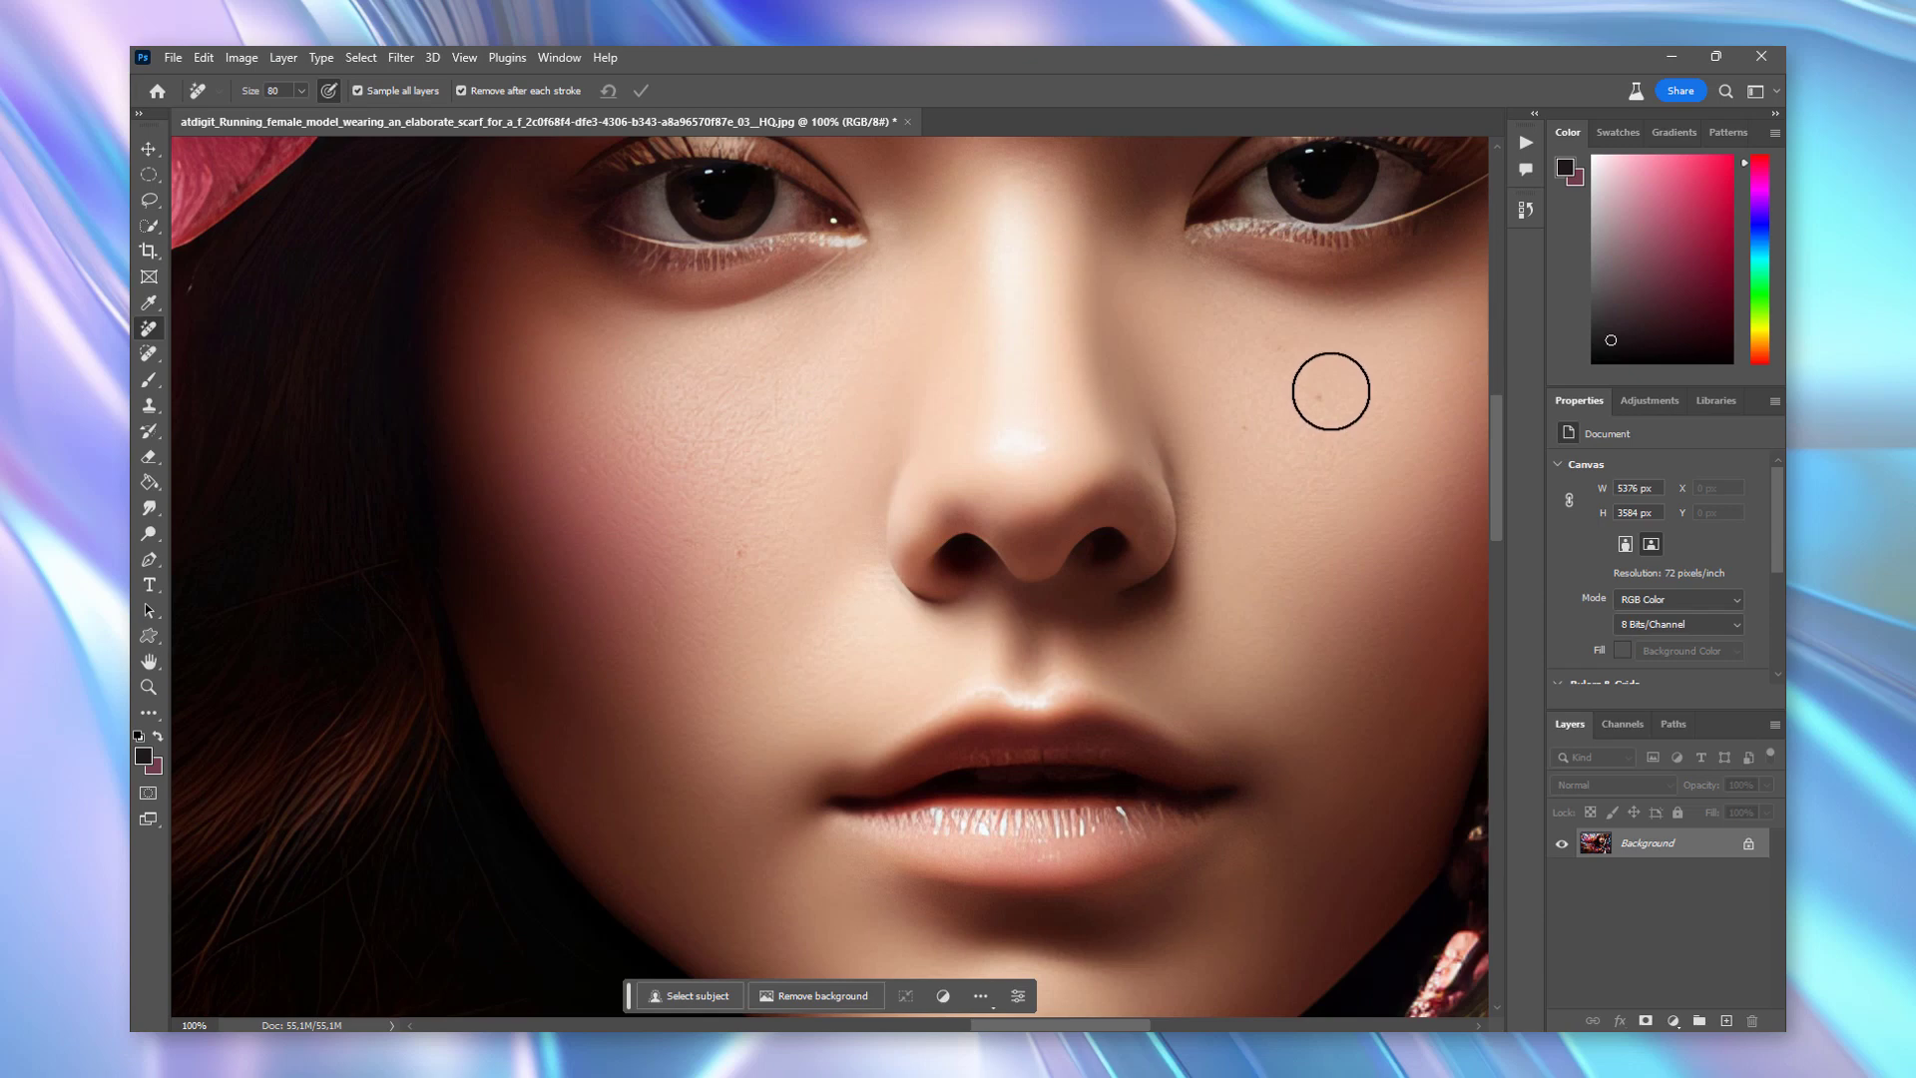
key(bracketleft)
key(bracketleft)
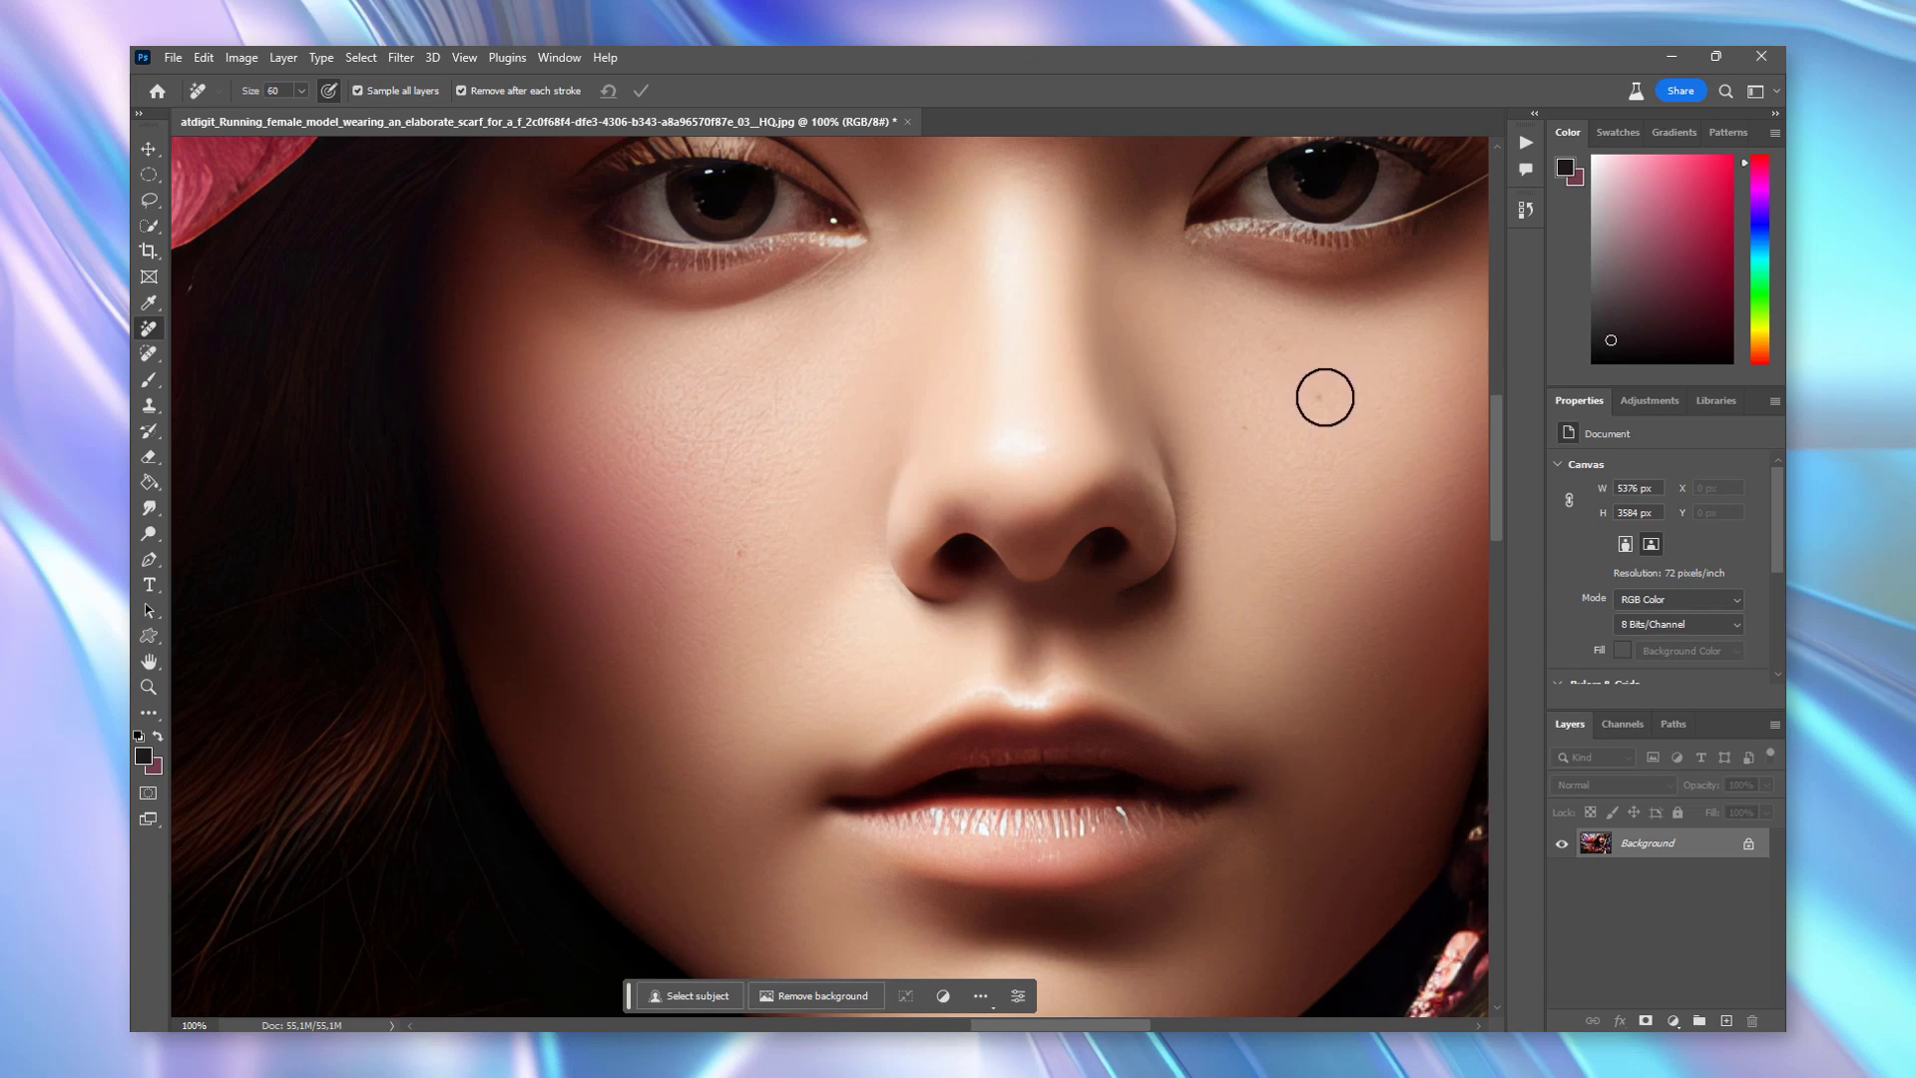
key(bracketleft)
- Erase the spots and blemishes on both cheeks and below the eye, then zoom back out
click(1321, 395)
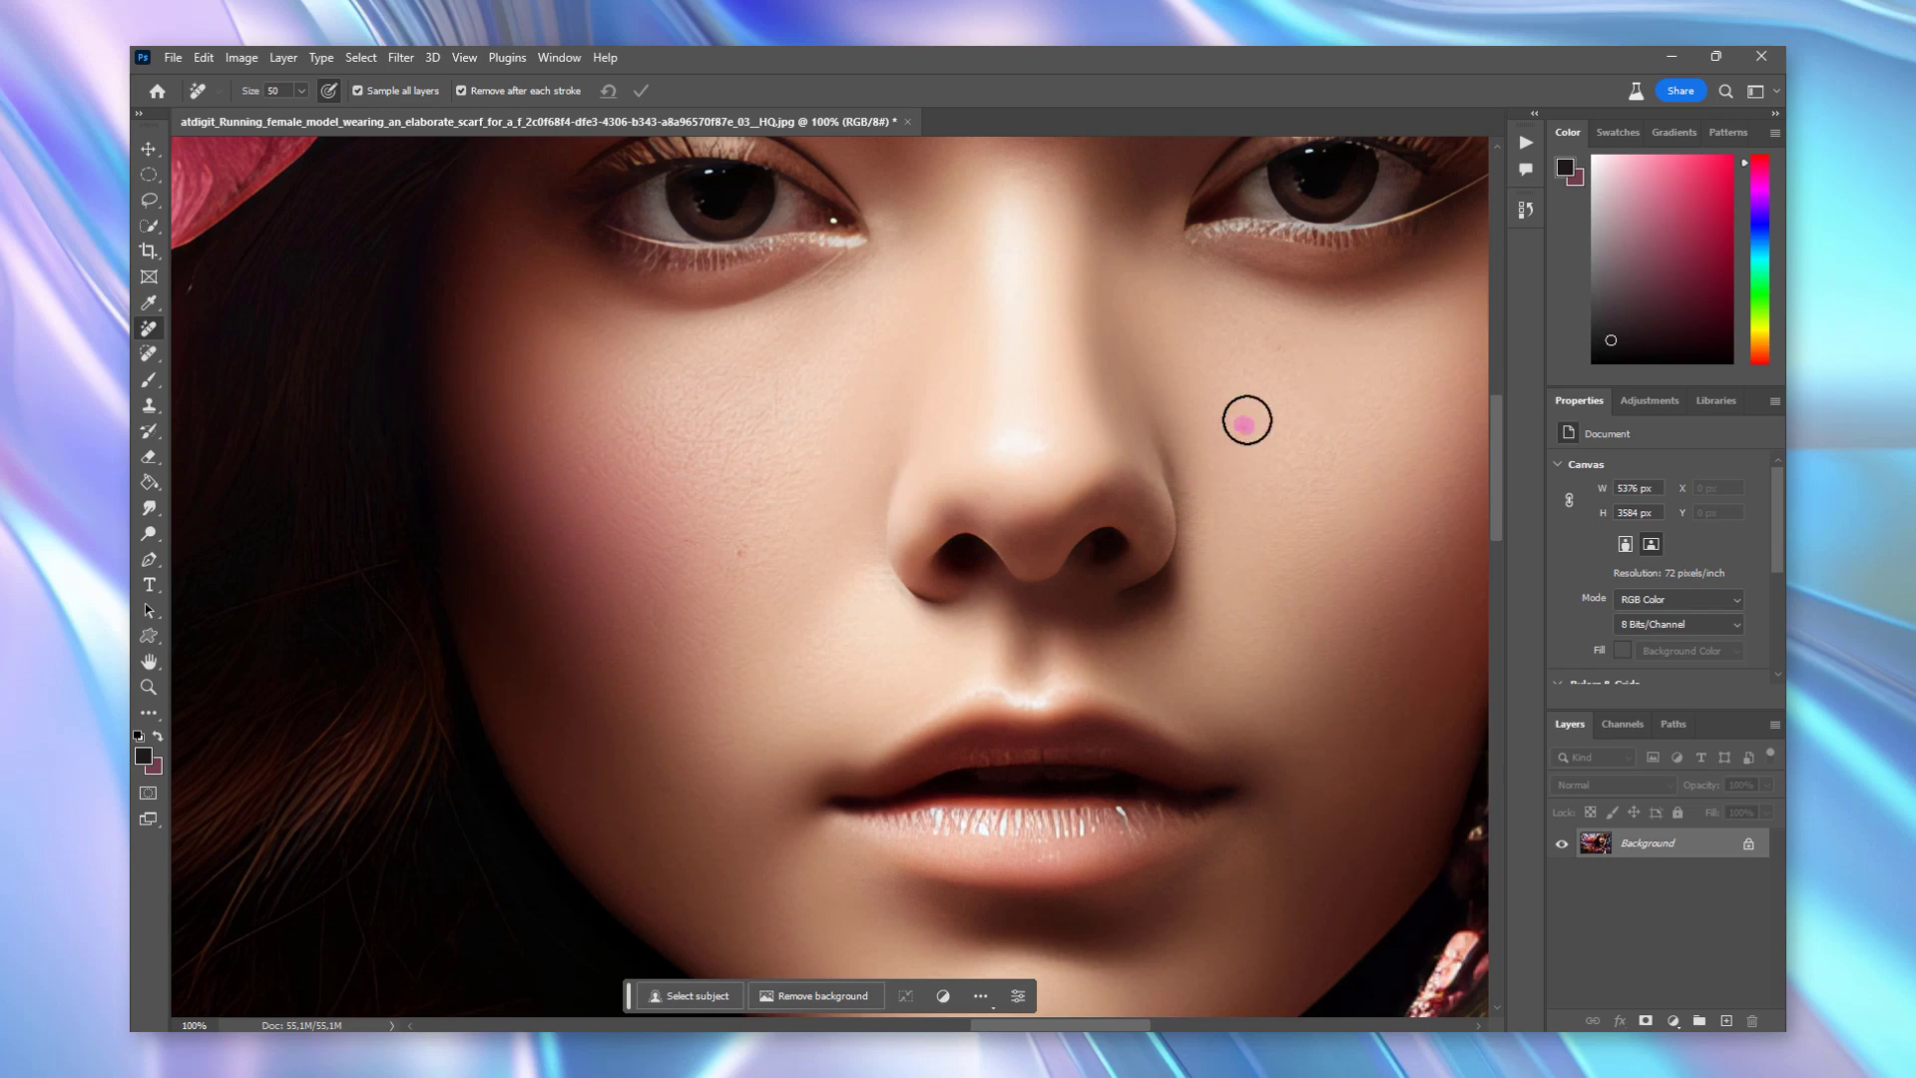
click(1278, 347)
click(745, 548)
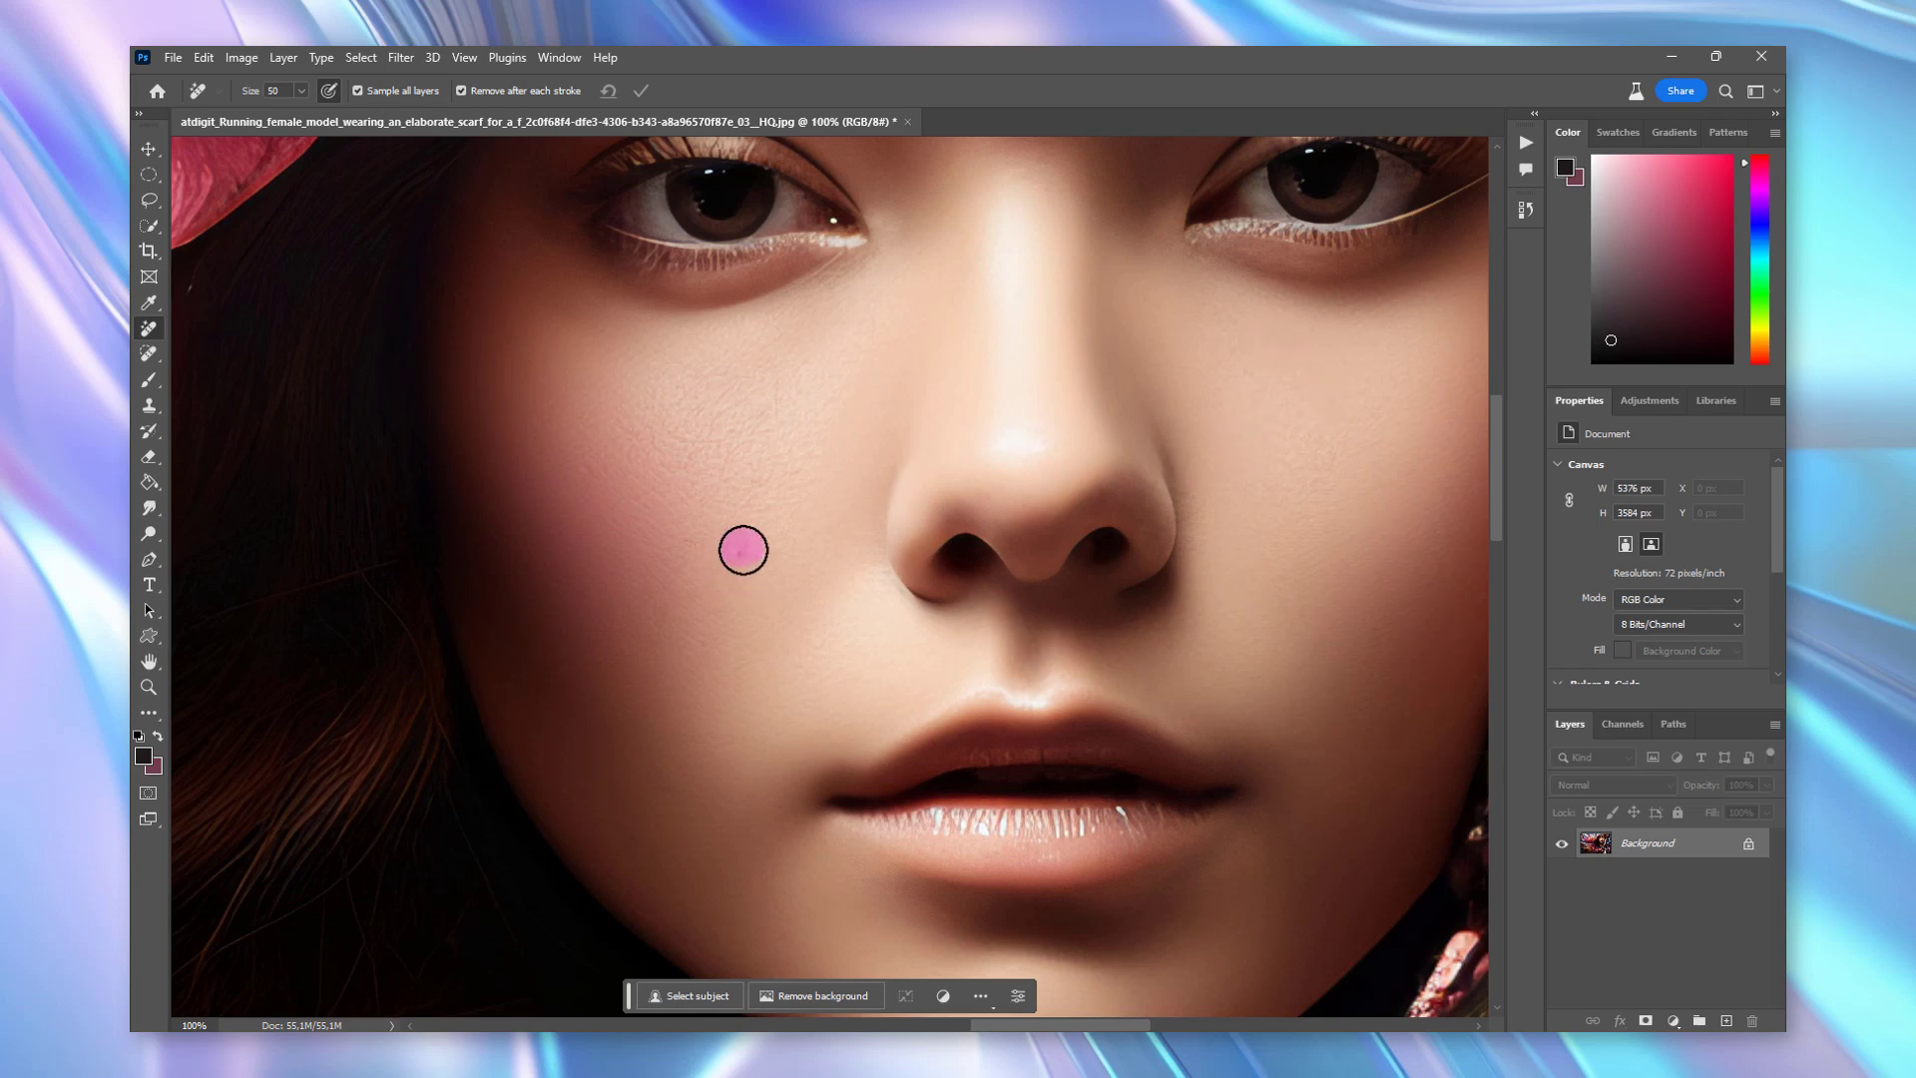
drag(673, 545, 705, 549)
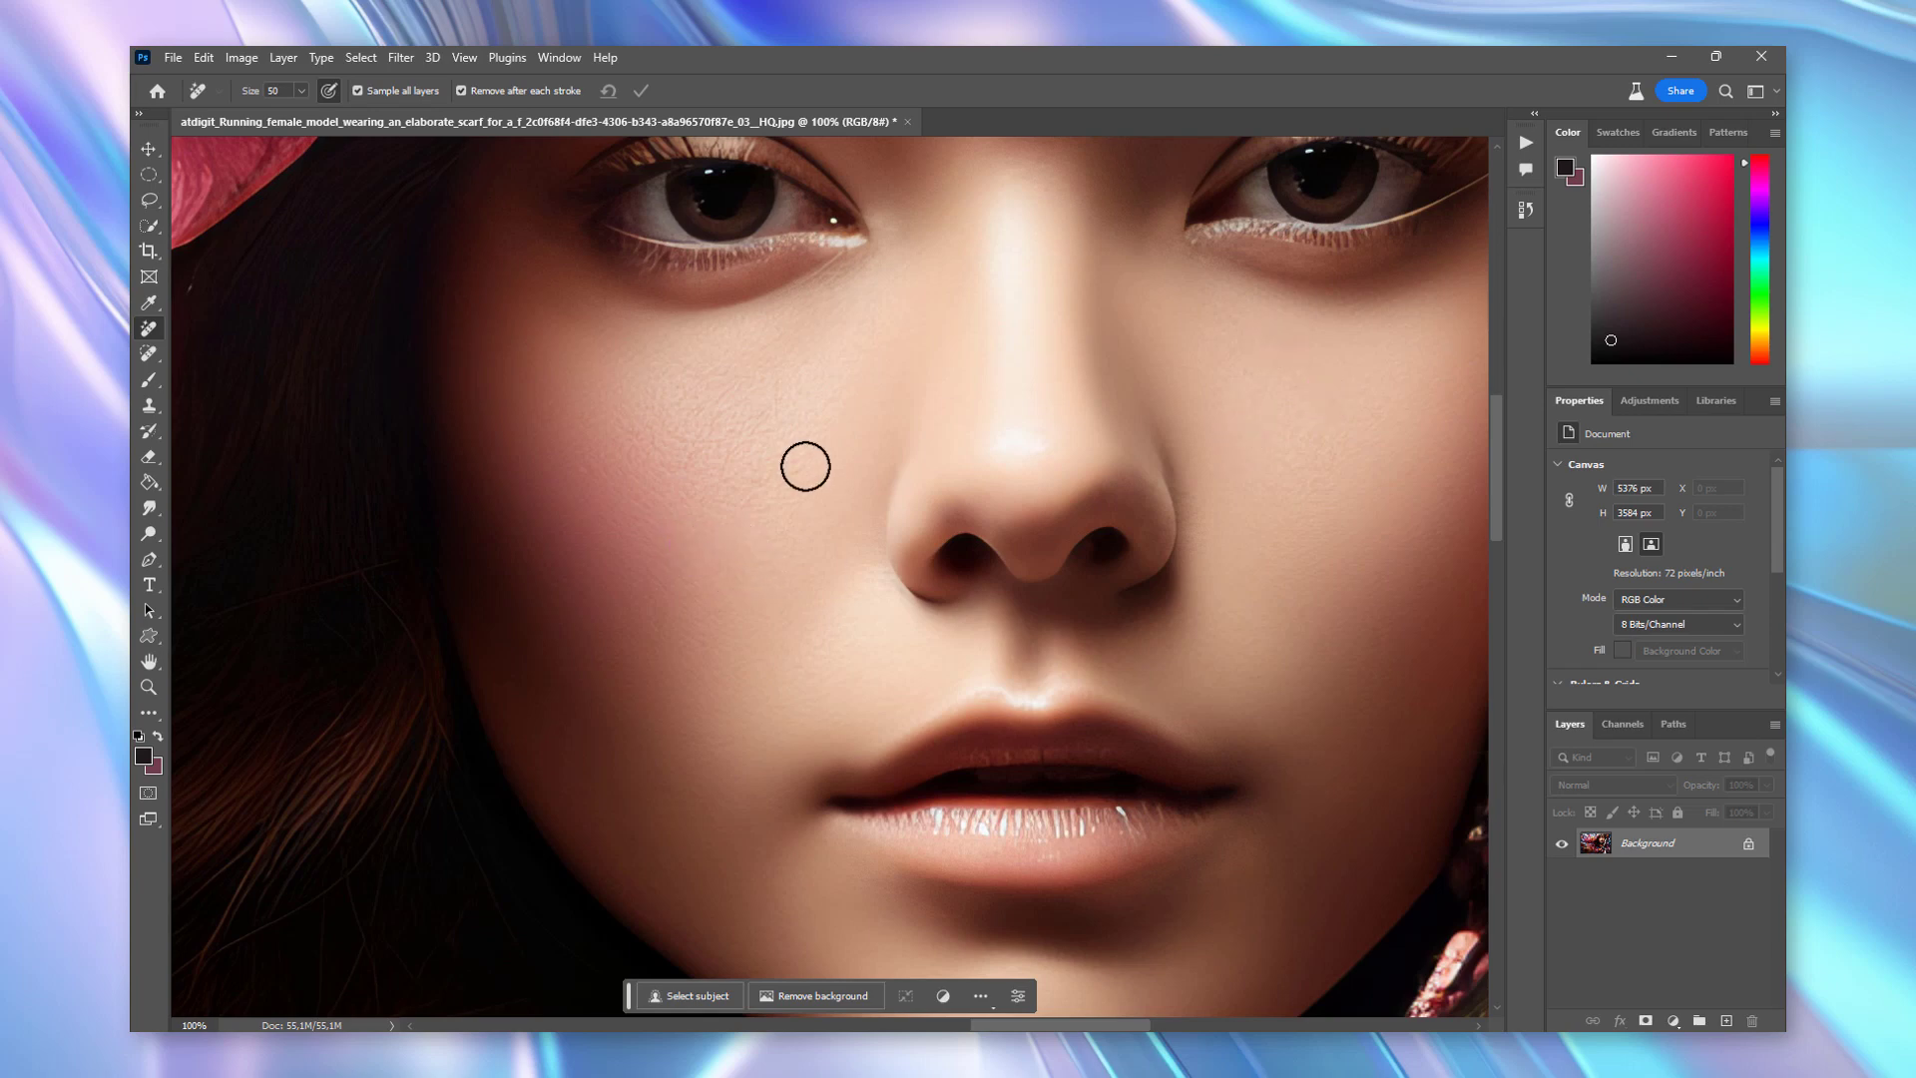
drag(743, 486, 804, 461)
key(ctrl+minus)
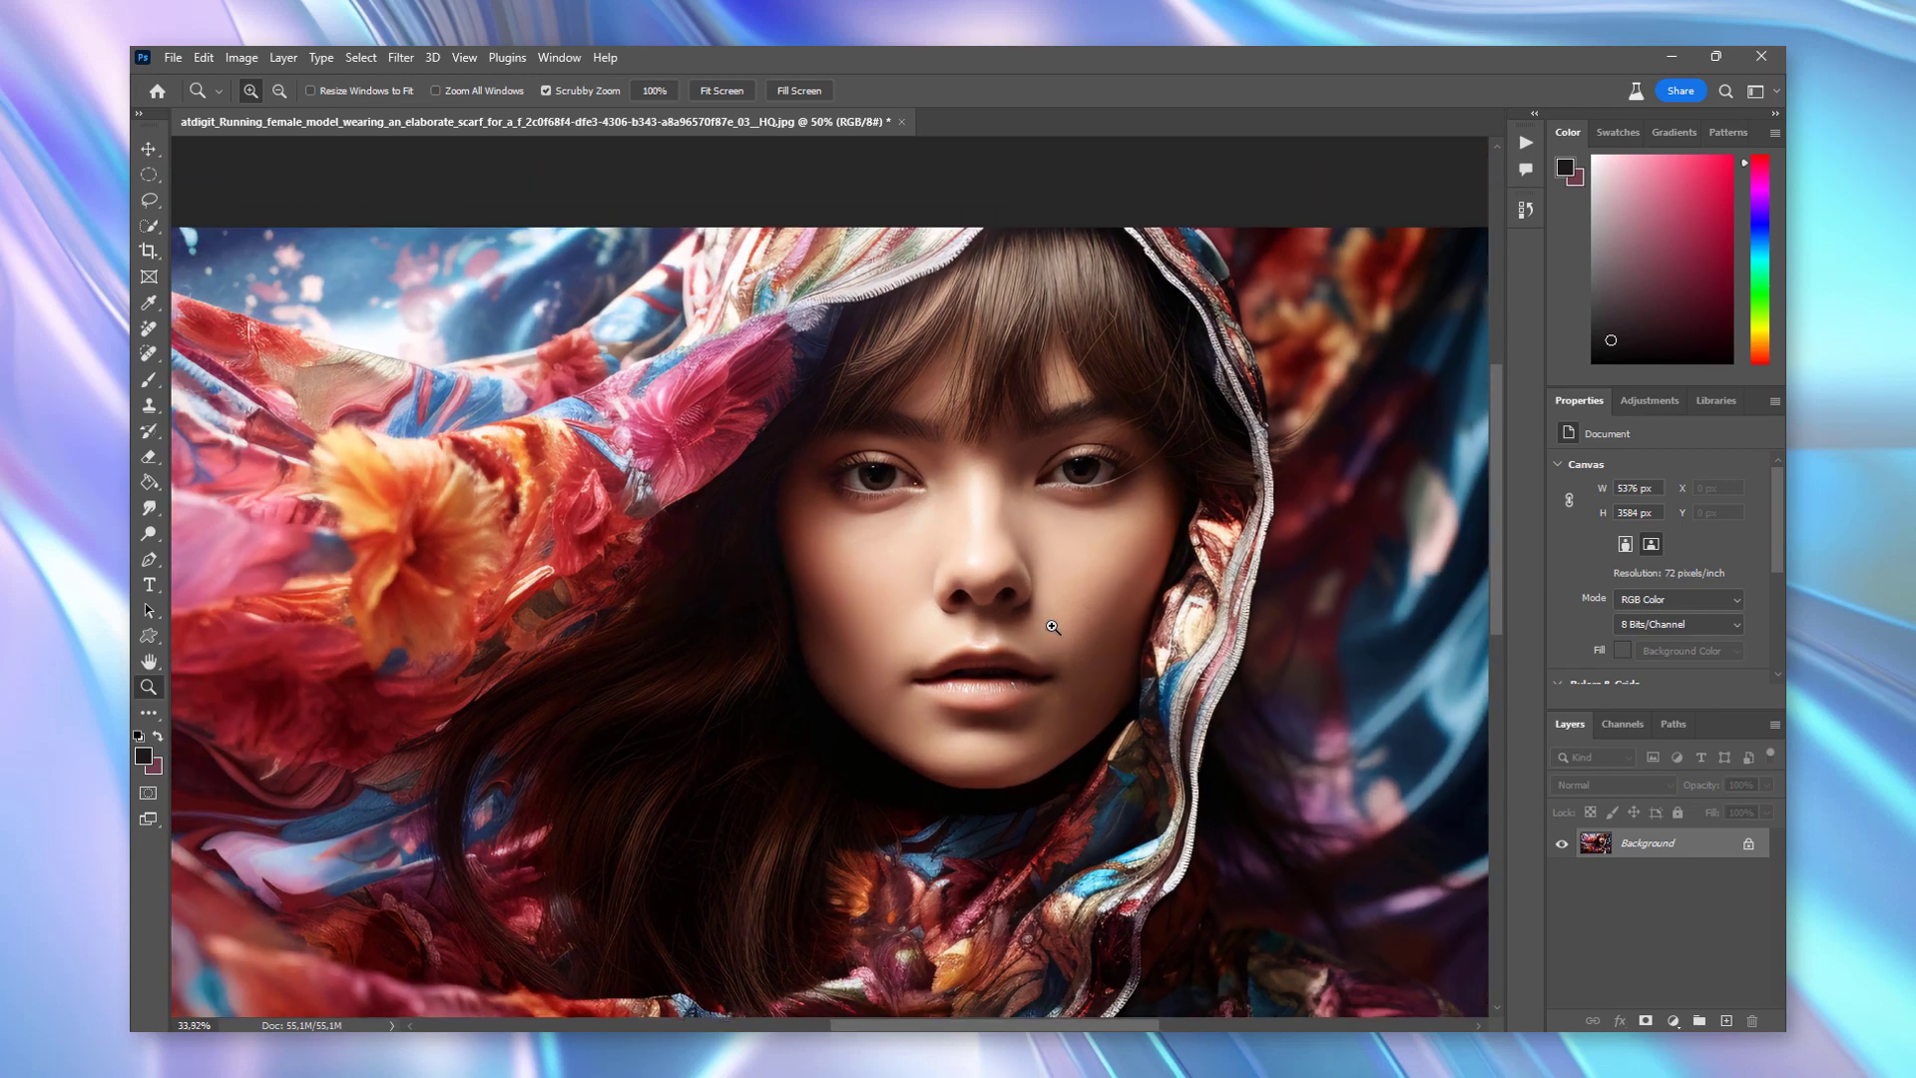
mouse_move(1053, 627)
mouse_down()
mouse_move(903, 654)
mouse_move(918, 582)
mouse_up()
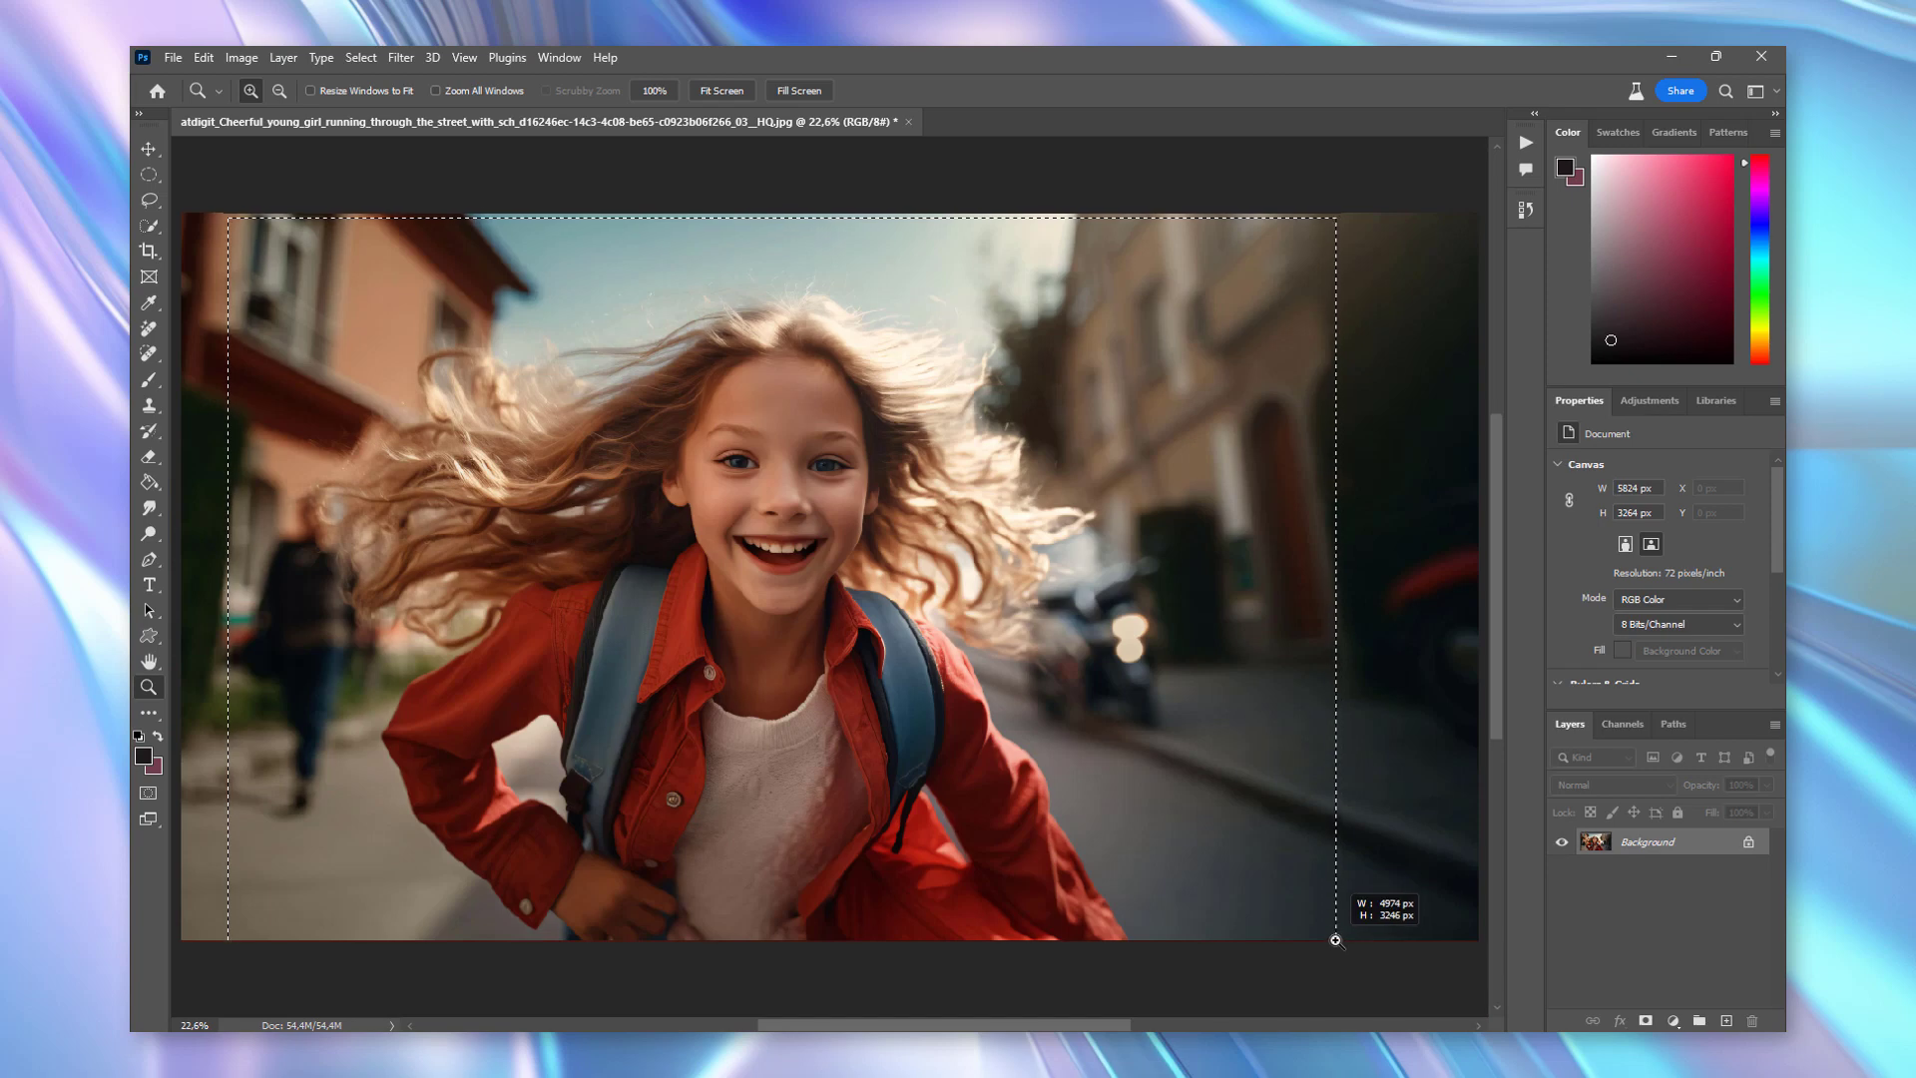
- Zoom and pan to frame the running girl, then select the Remove tool at size 300
drag(1340, 942, 1342, 943)
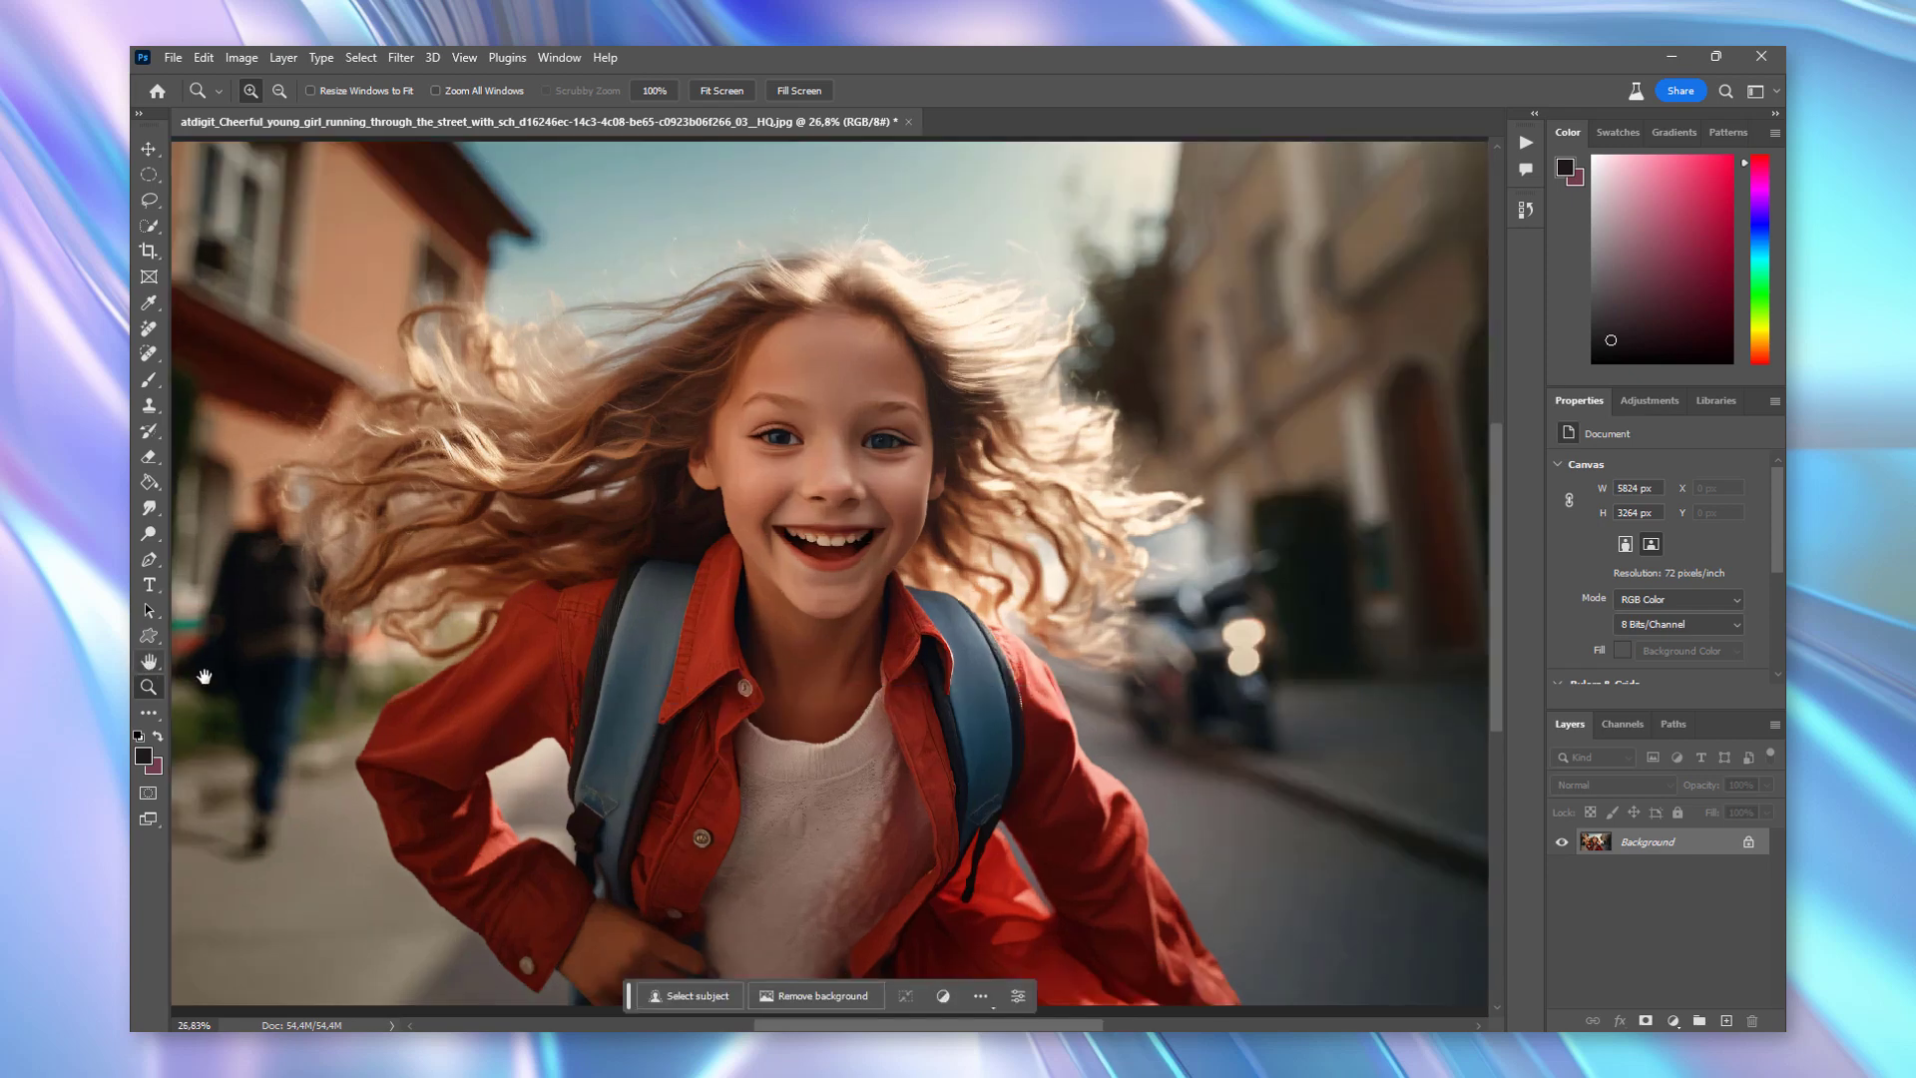
click(149, 661)
drag(330, 666, 406, 658)
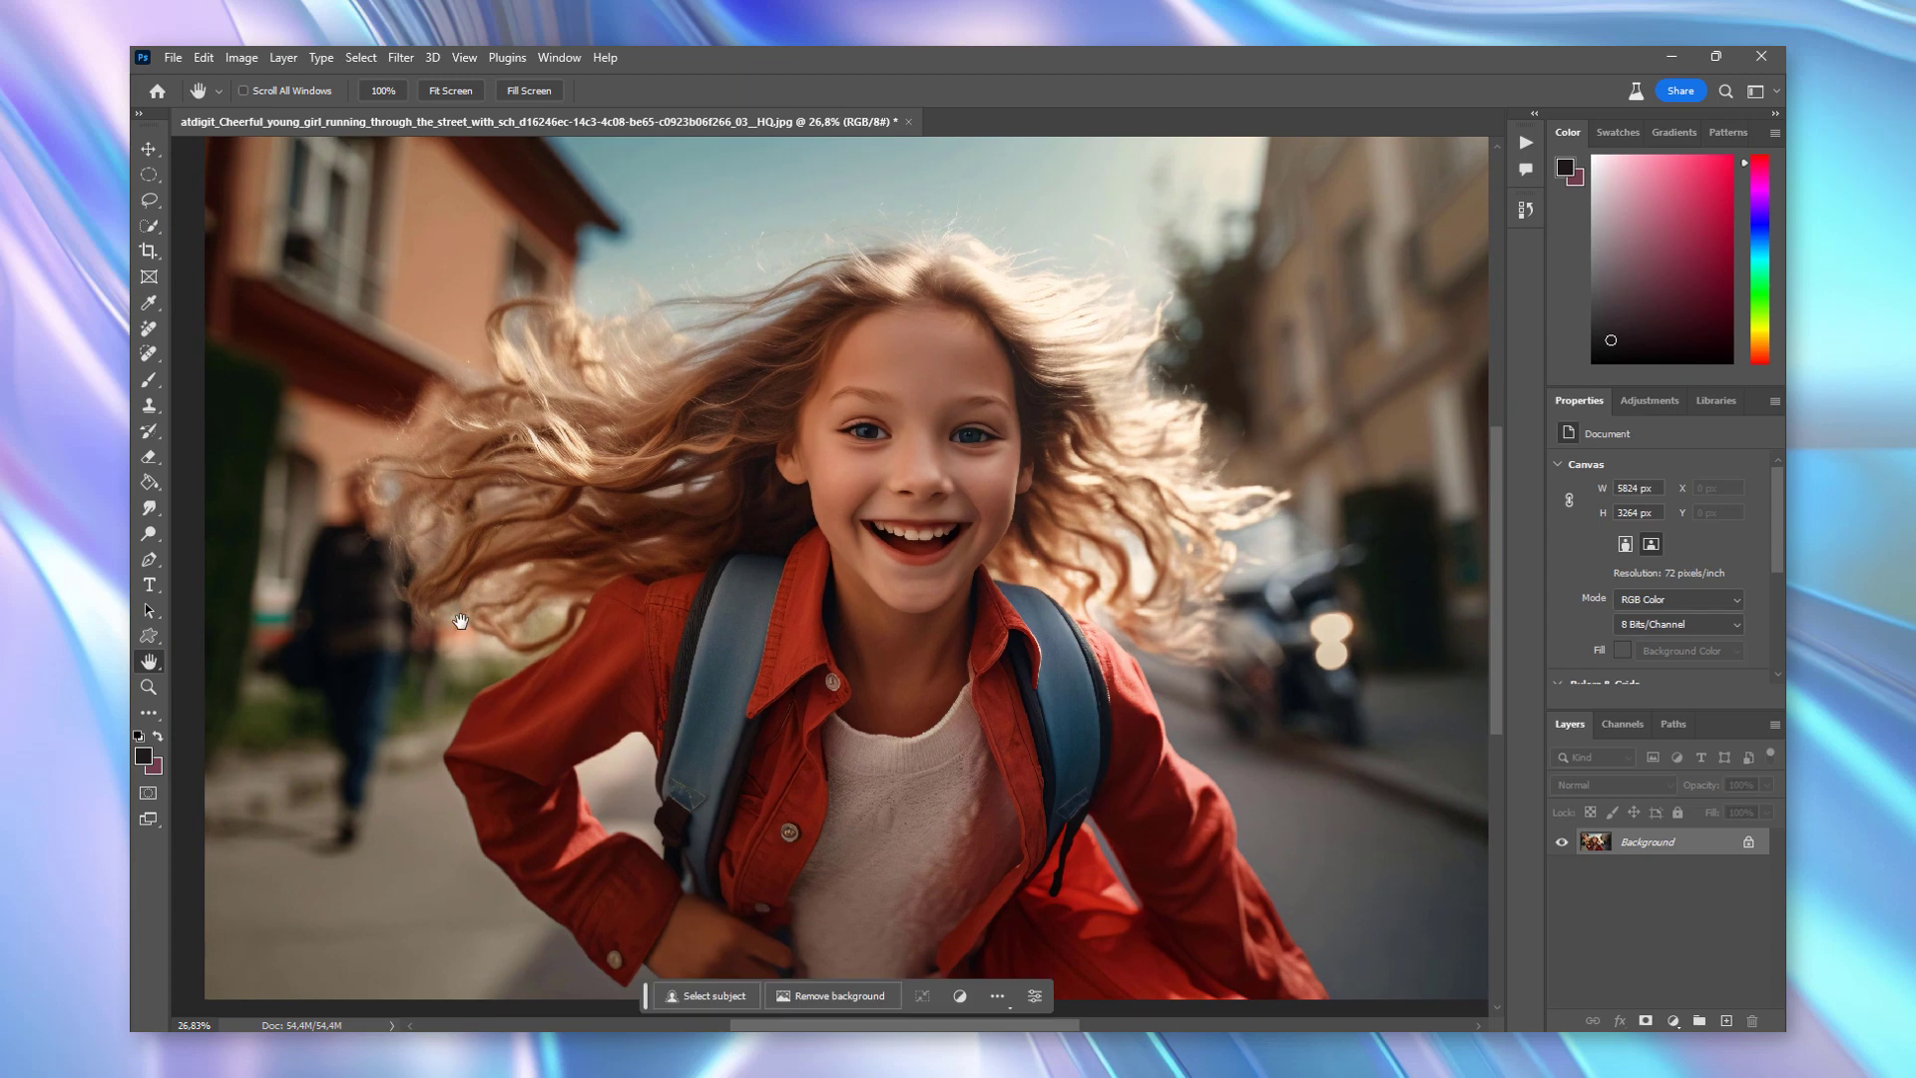
key(j)
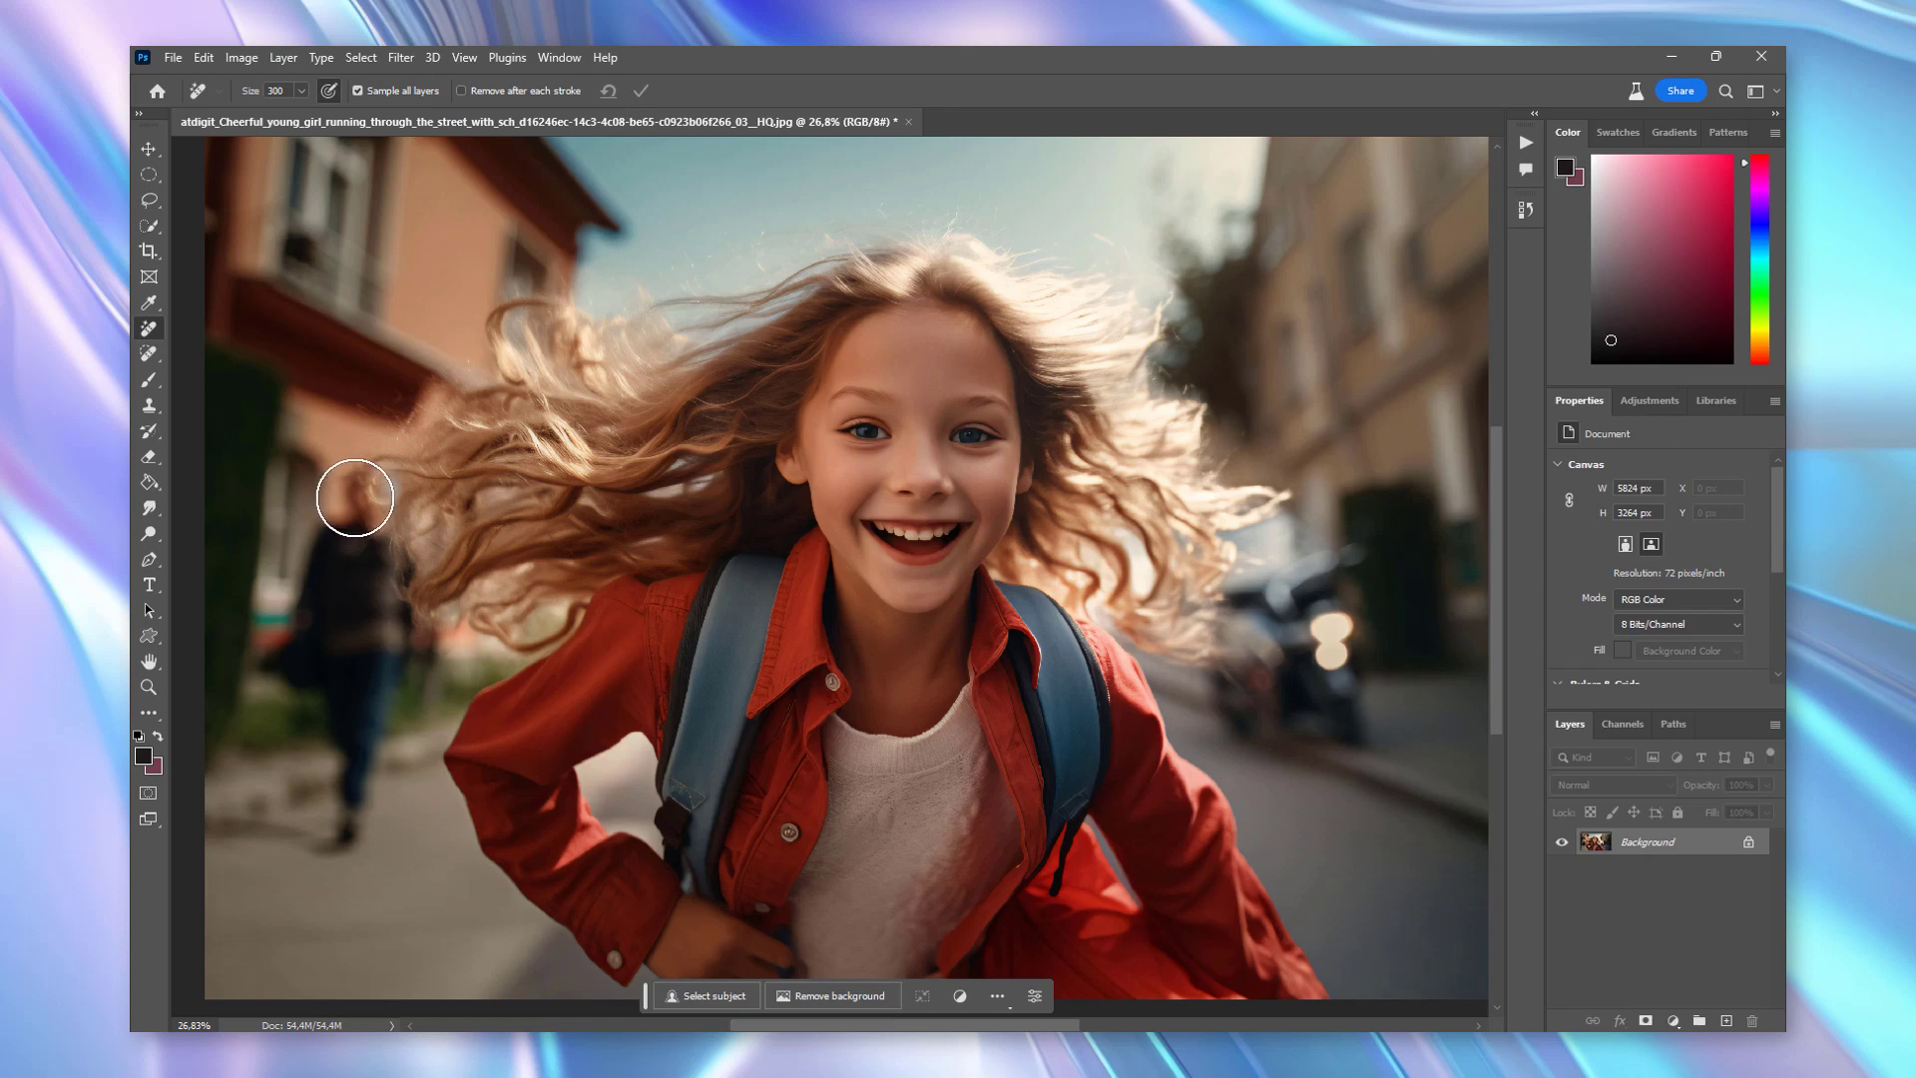
- Paint out the background passer-by and the ground with a size-146 Remove brush, then apply
drag(352, 496, 356, 479)
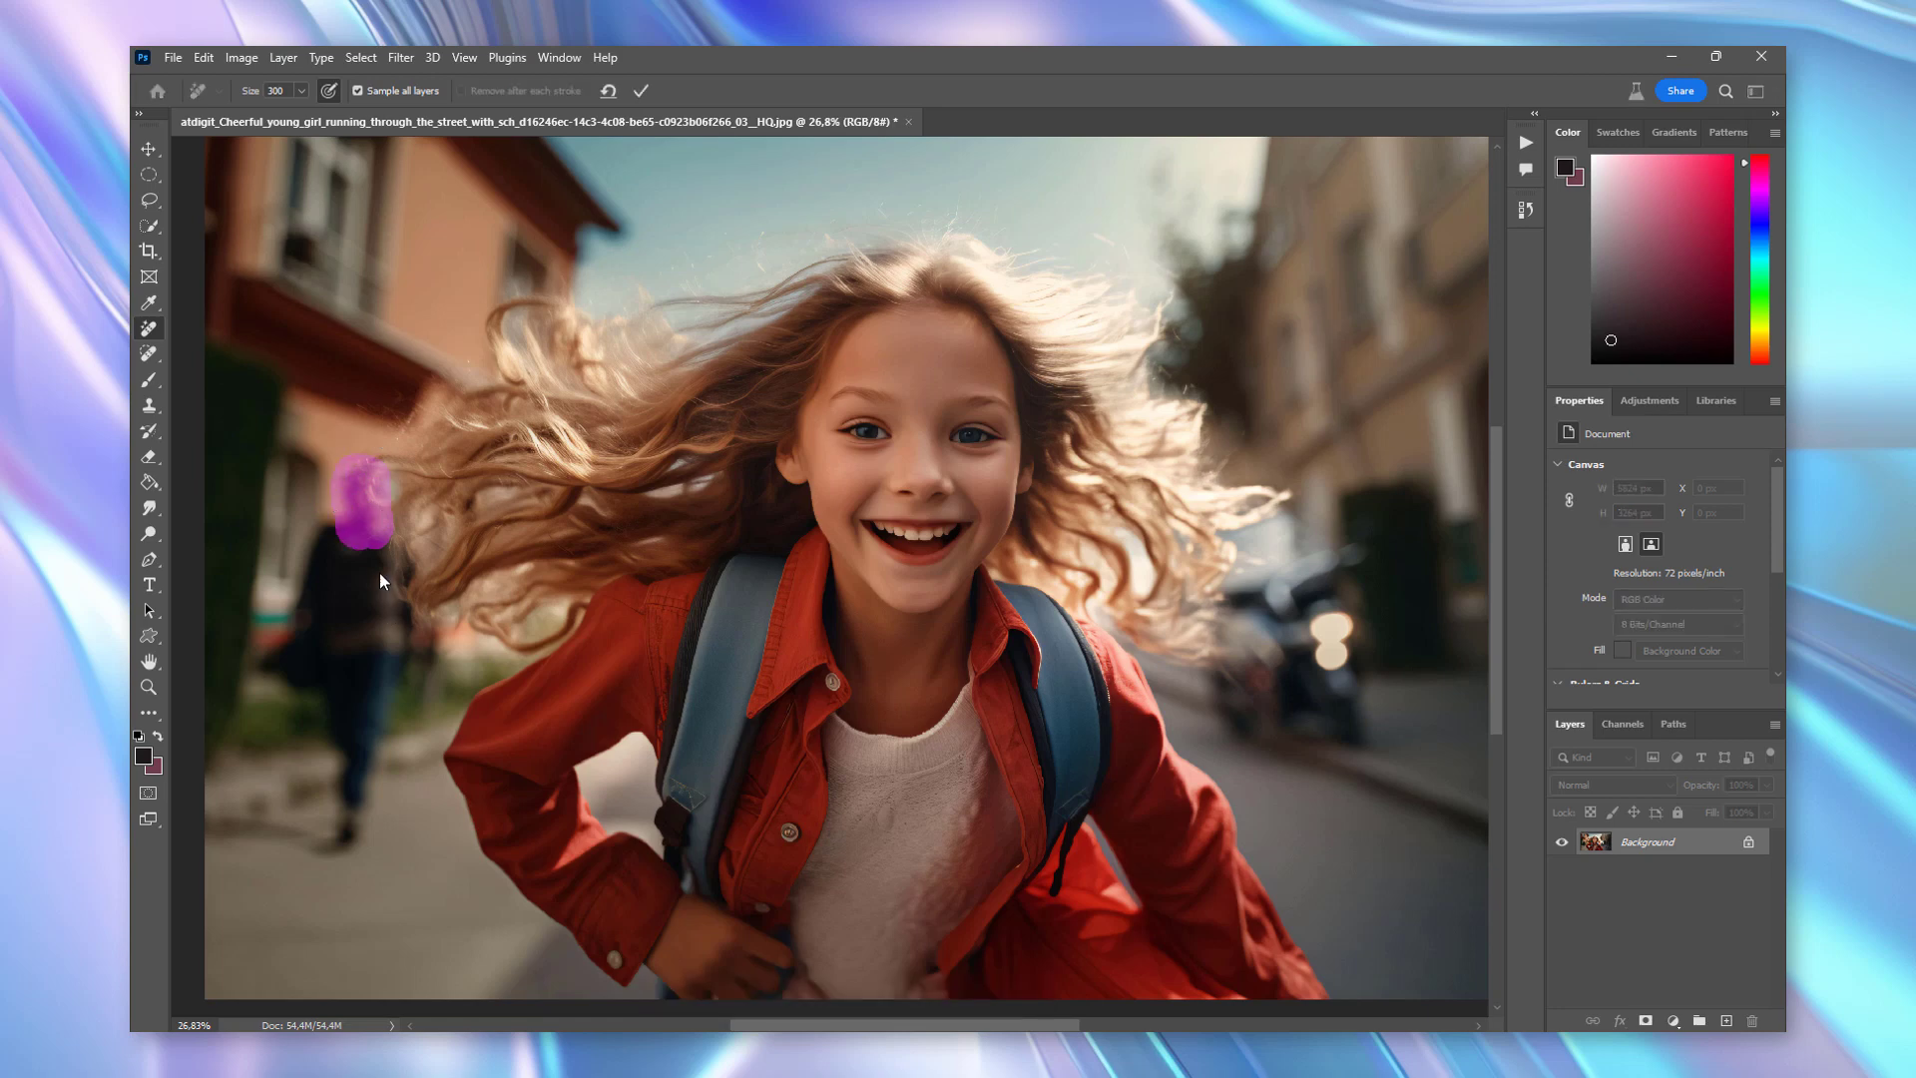
drag(356, 479, 419, 659)
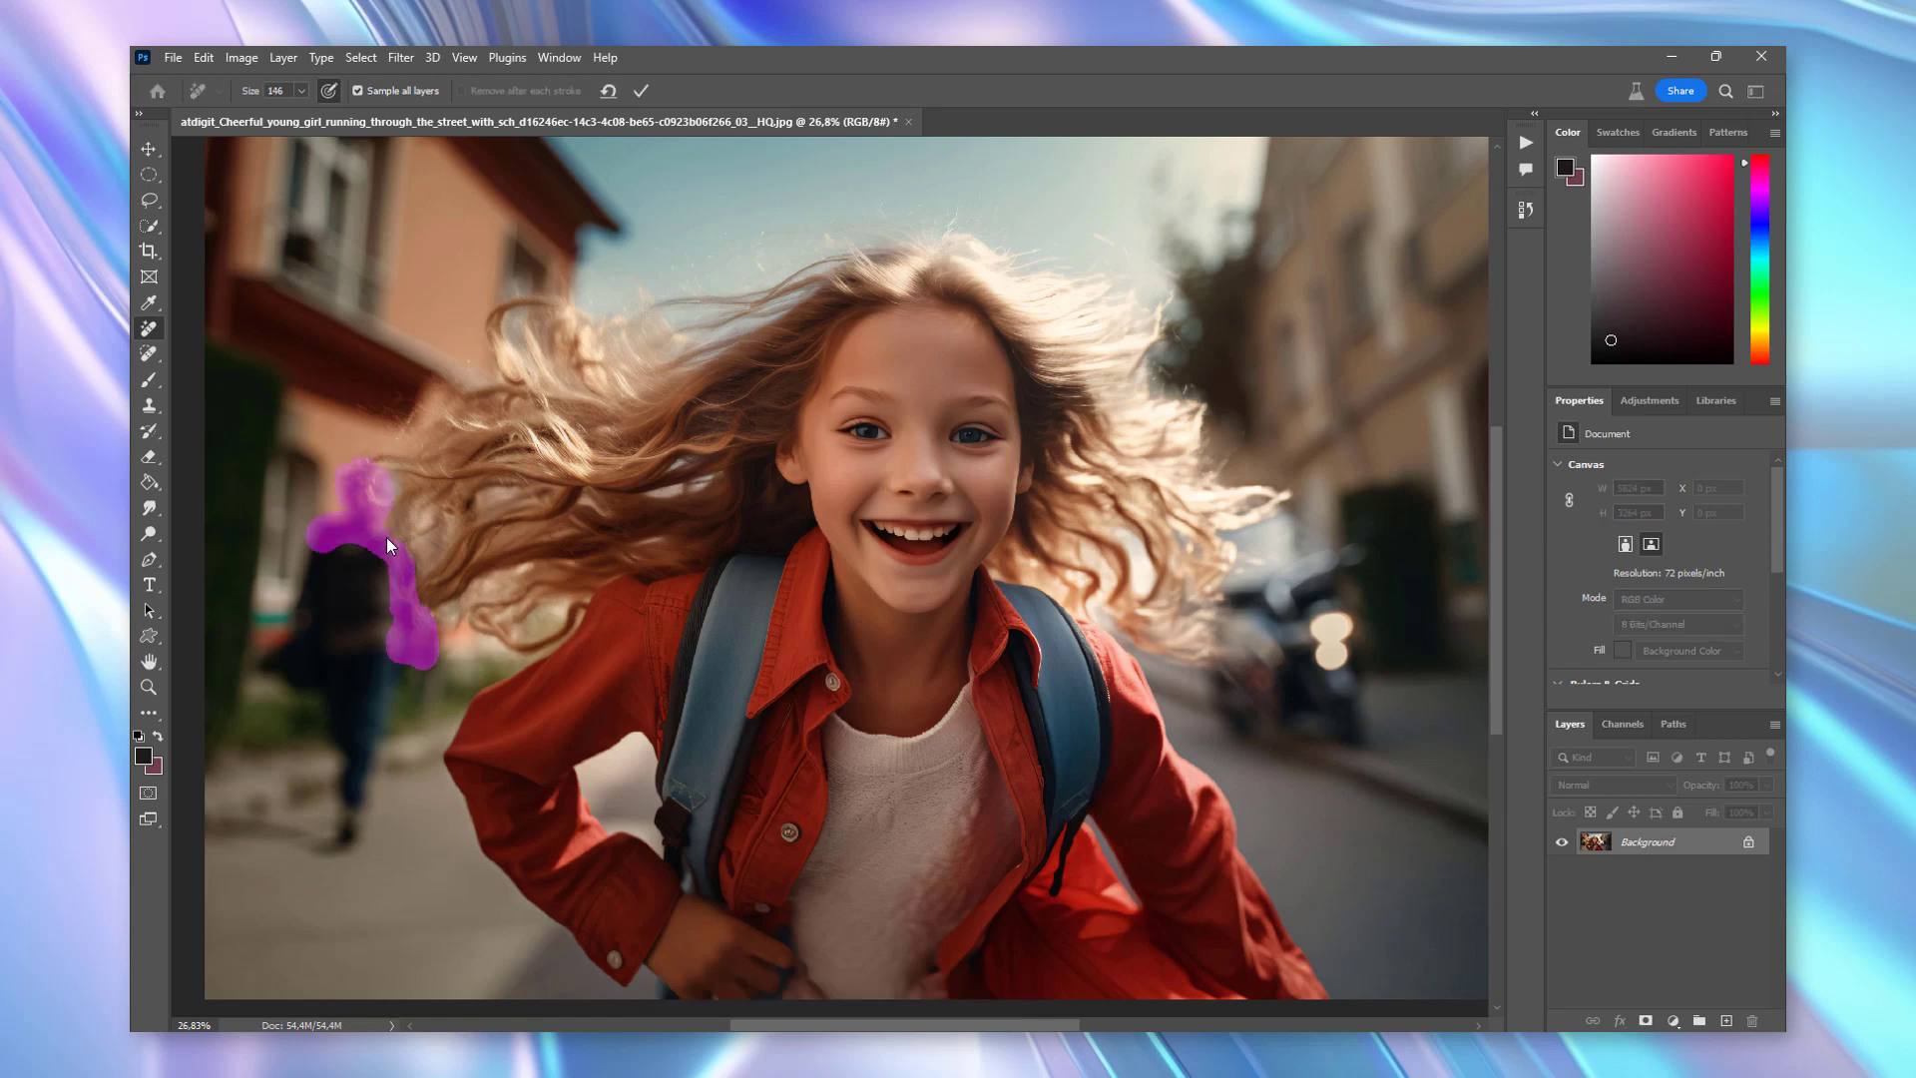
drag(386, 537, 299, 634)
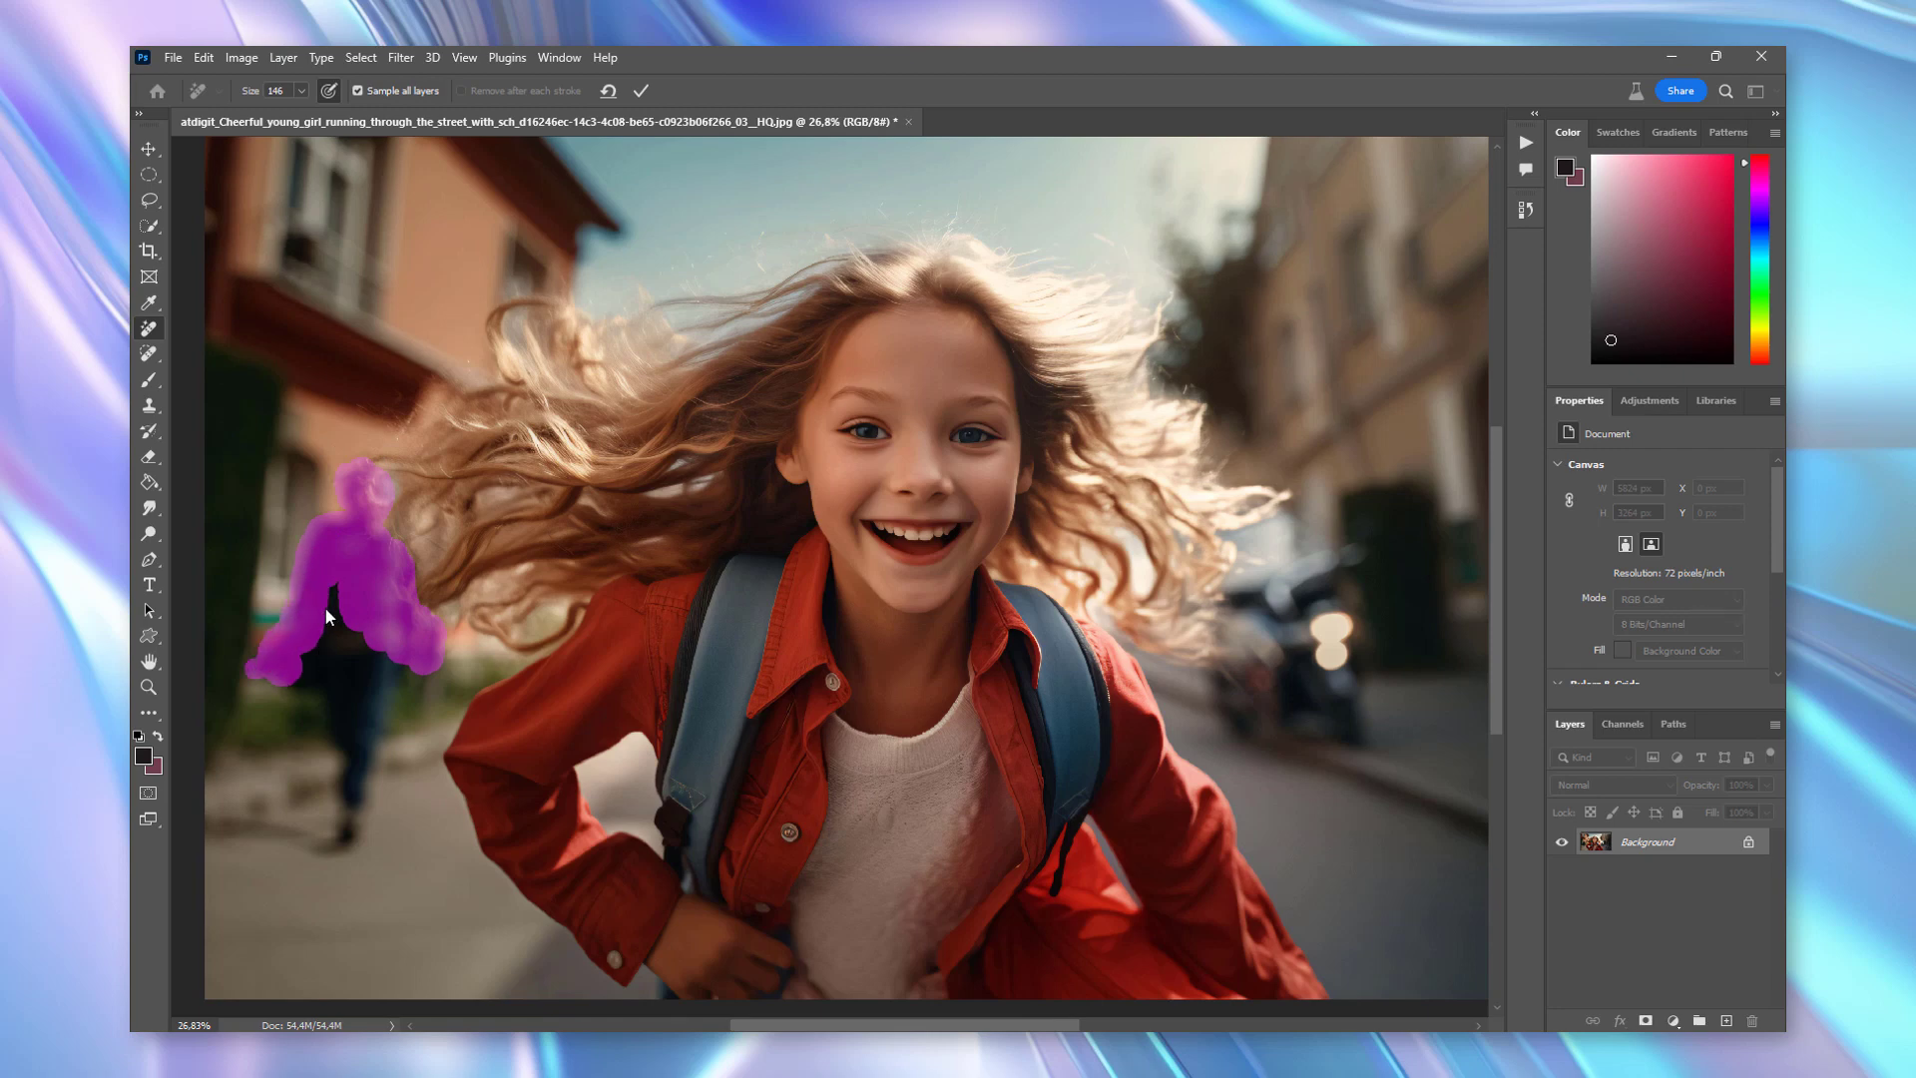
drag(328, 616, 358, 856)
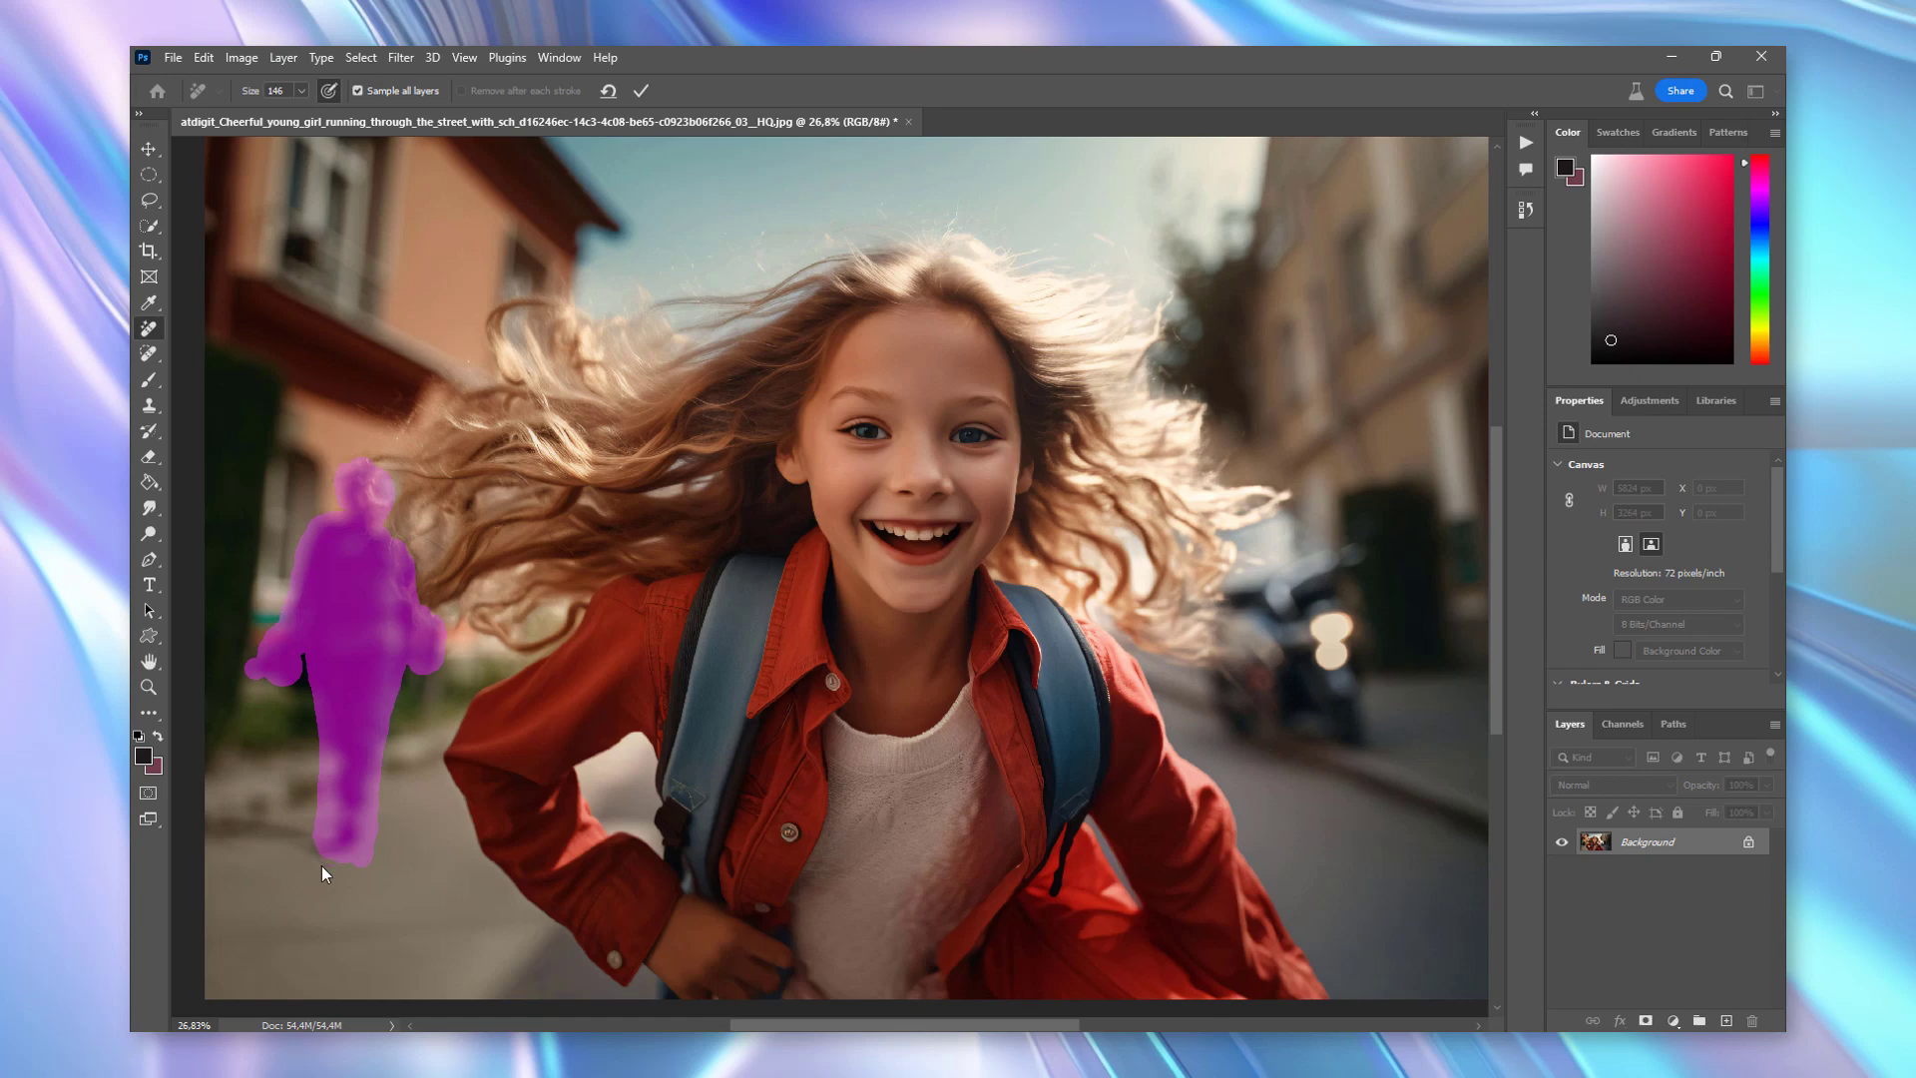
drag(325, 841, 298, 848)
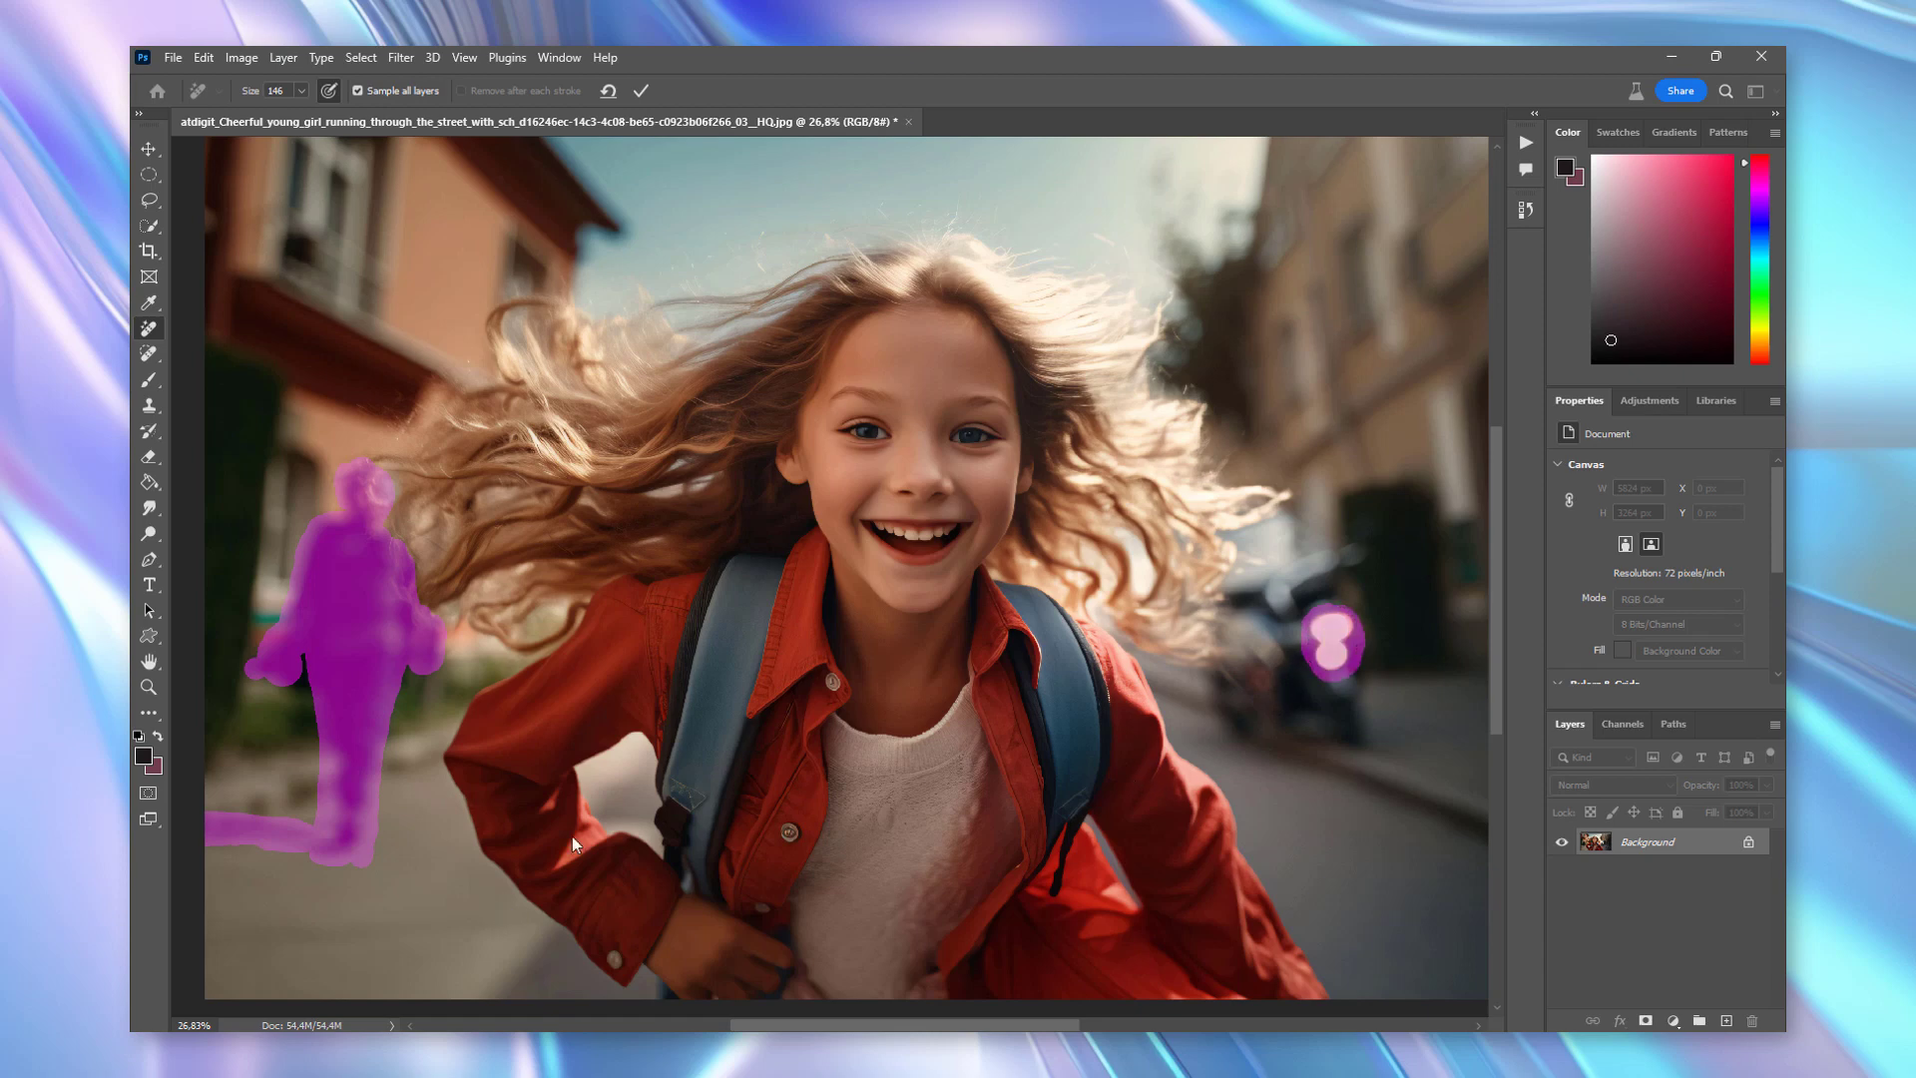
click(642, 92)
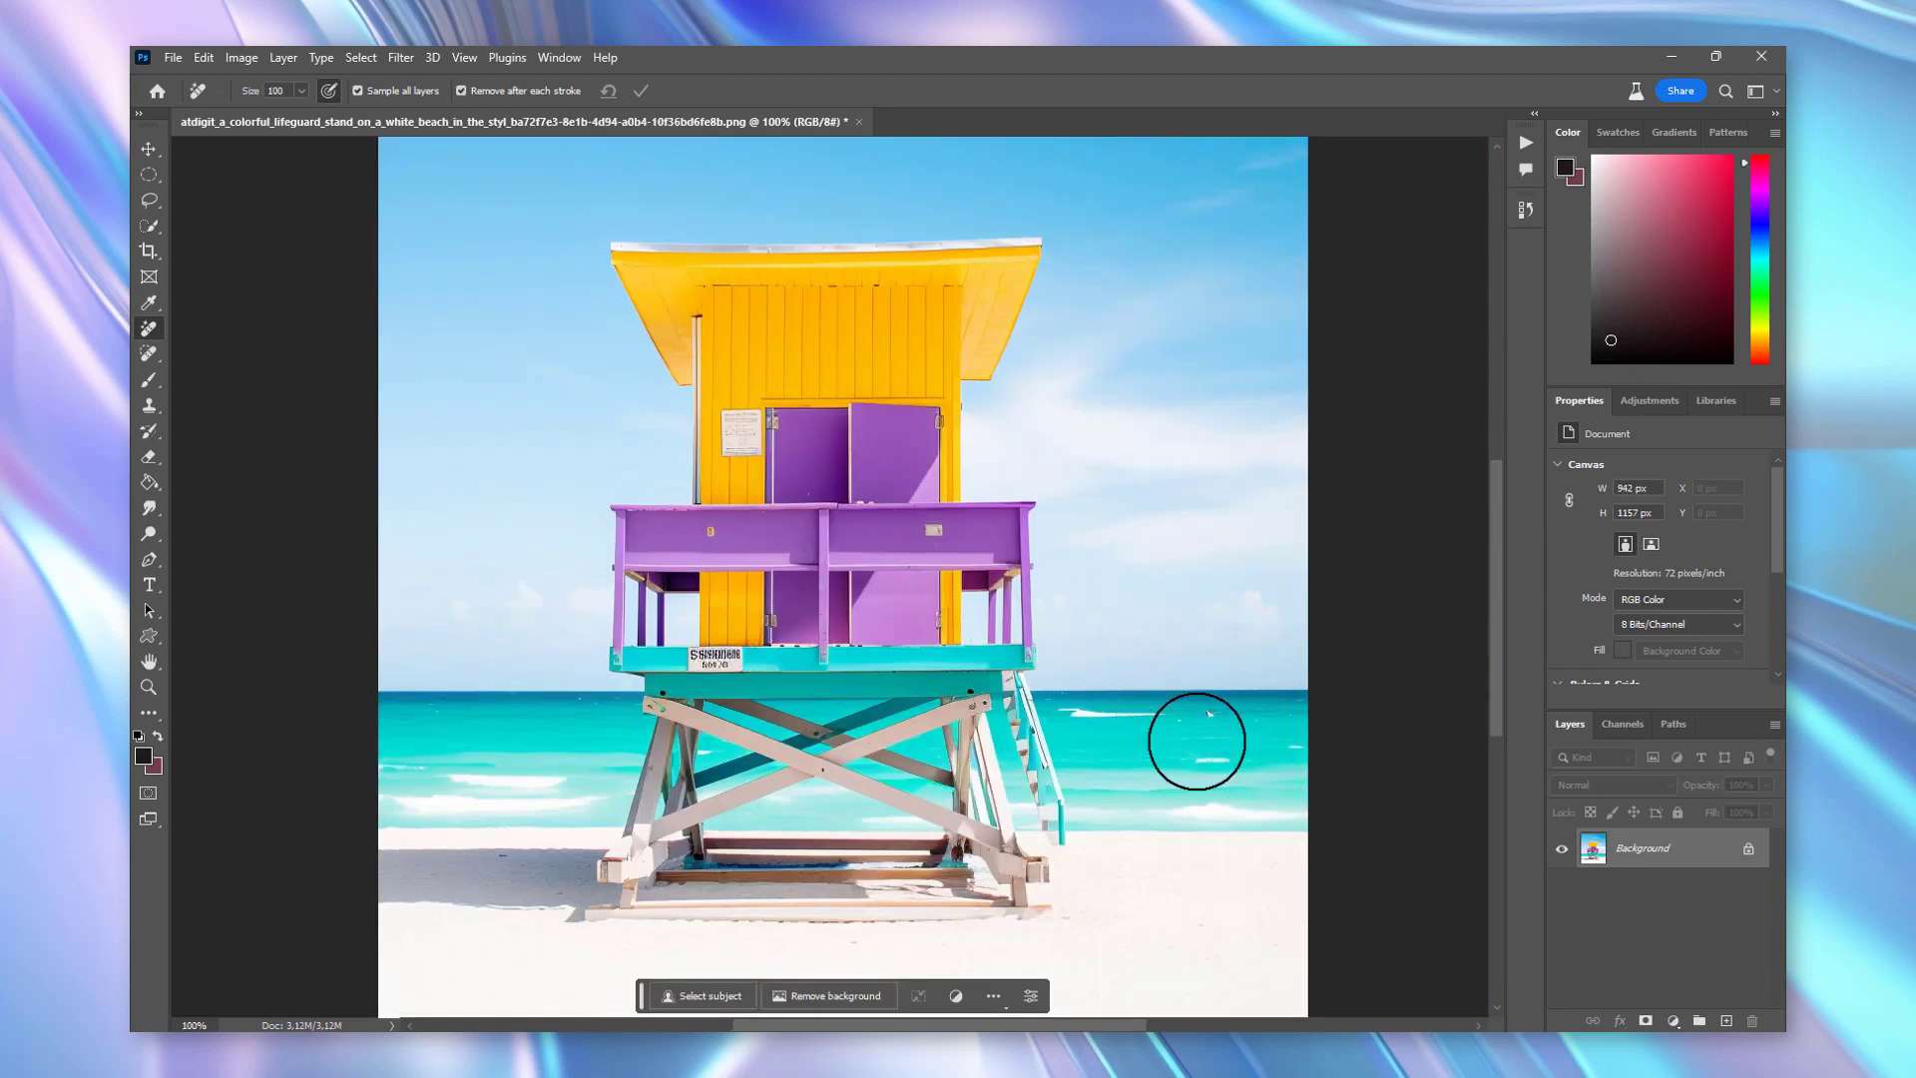
- Erase the sign on the teal platform, touching up leftovers at 200% with a size-60 brush, then fit on screen
key(bracketleft)
key(bracketleft)
key(bracketleft)
key(bracketleft)
key(bracketleft)
key(bracketleft)
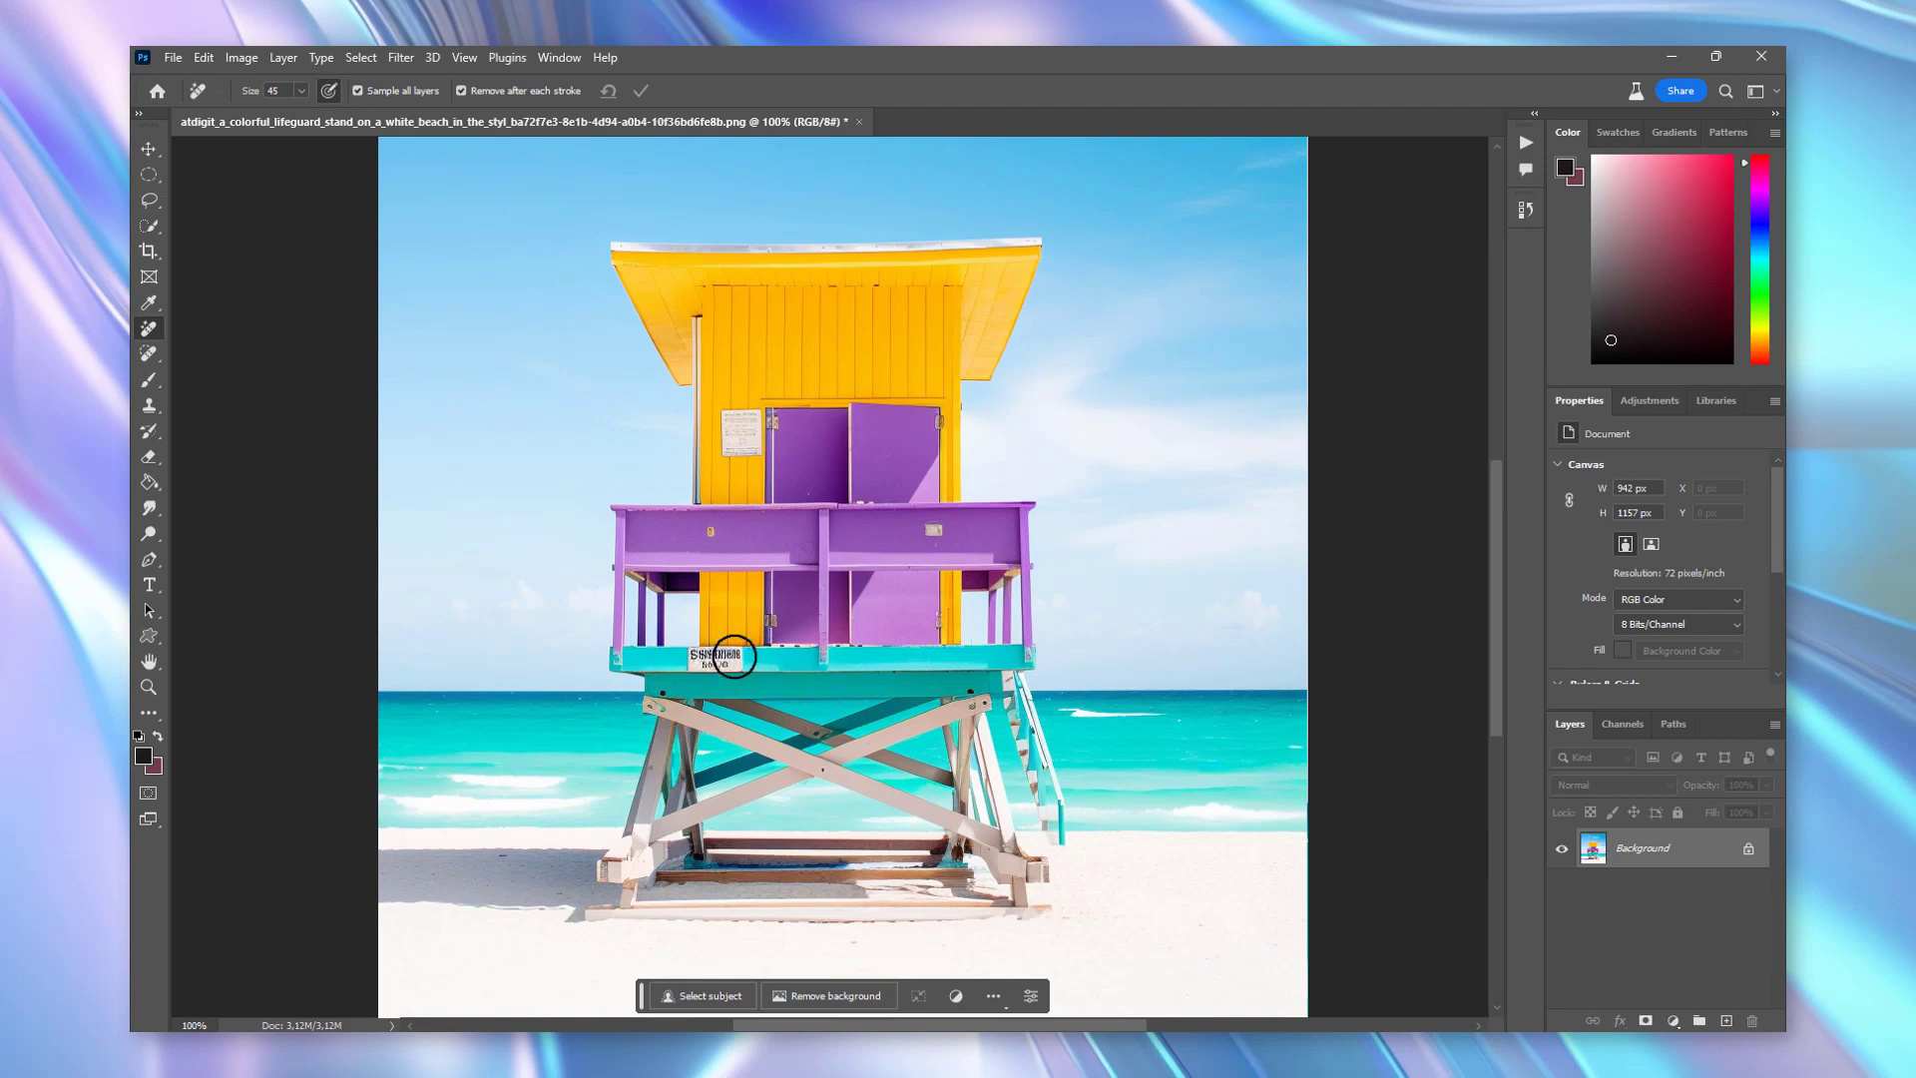
click(733, 656)
click(148, 686)
click(662, 869)
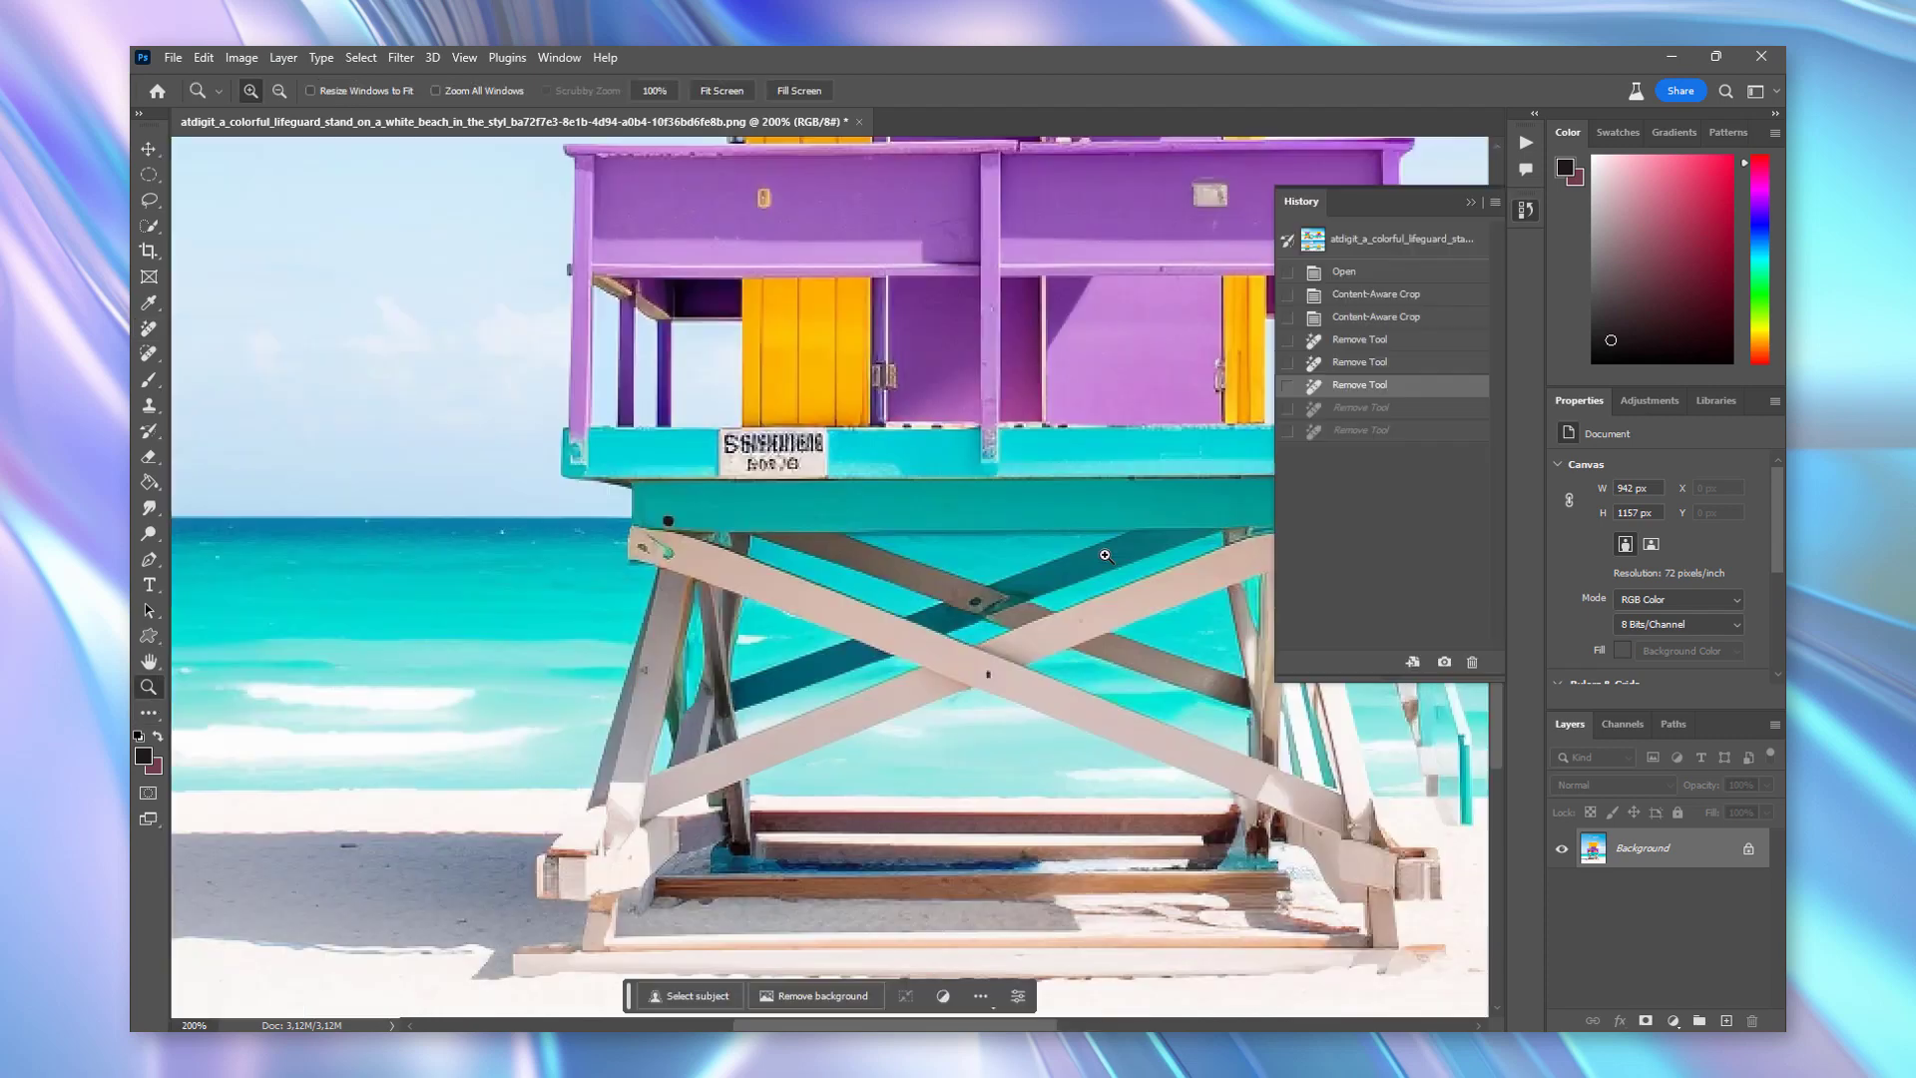
drag(978, 571, 828, 679)
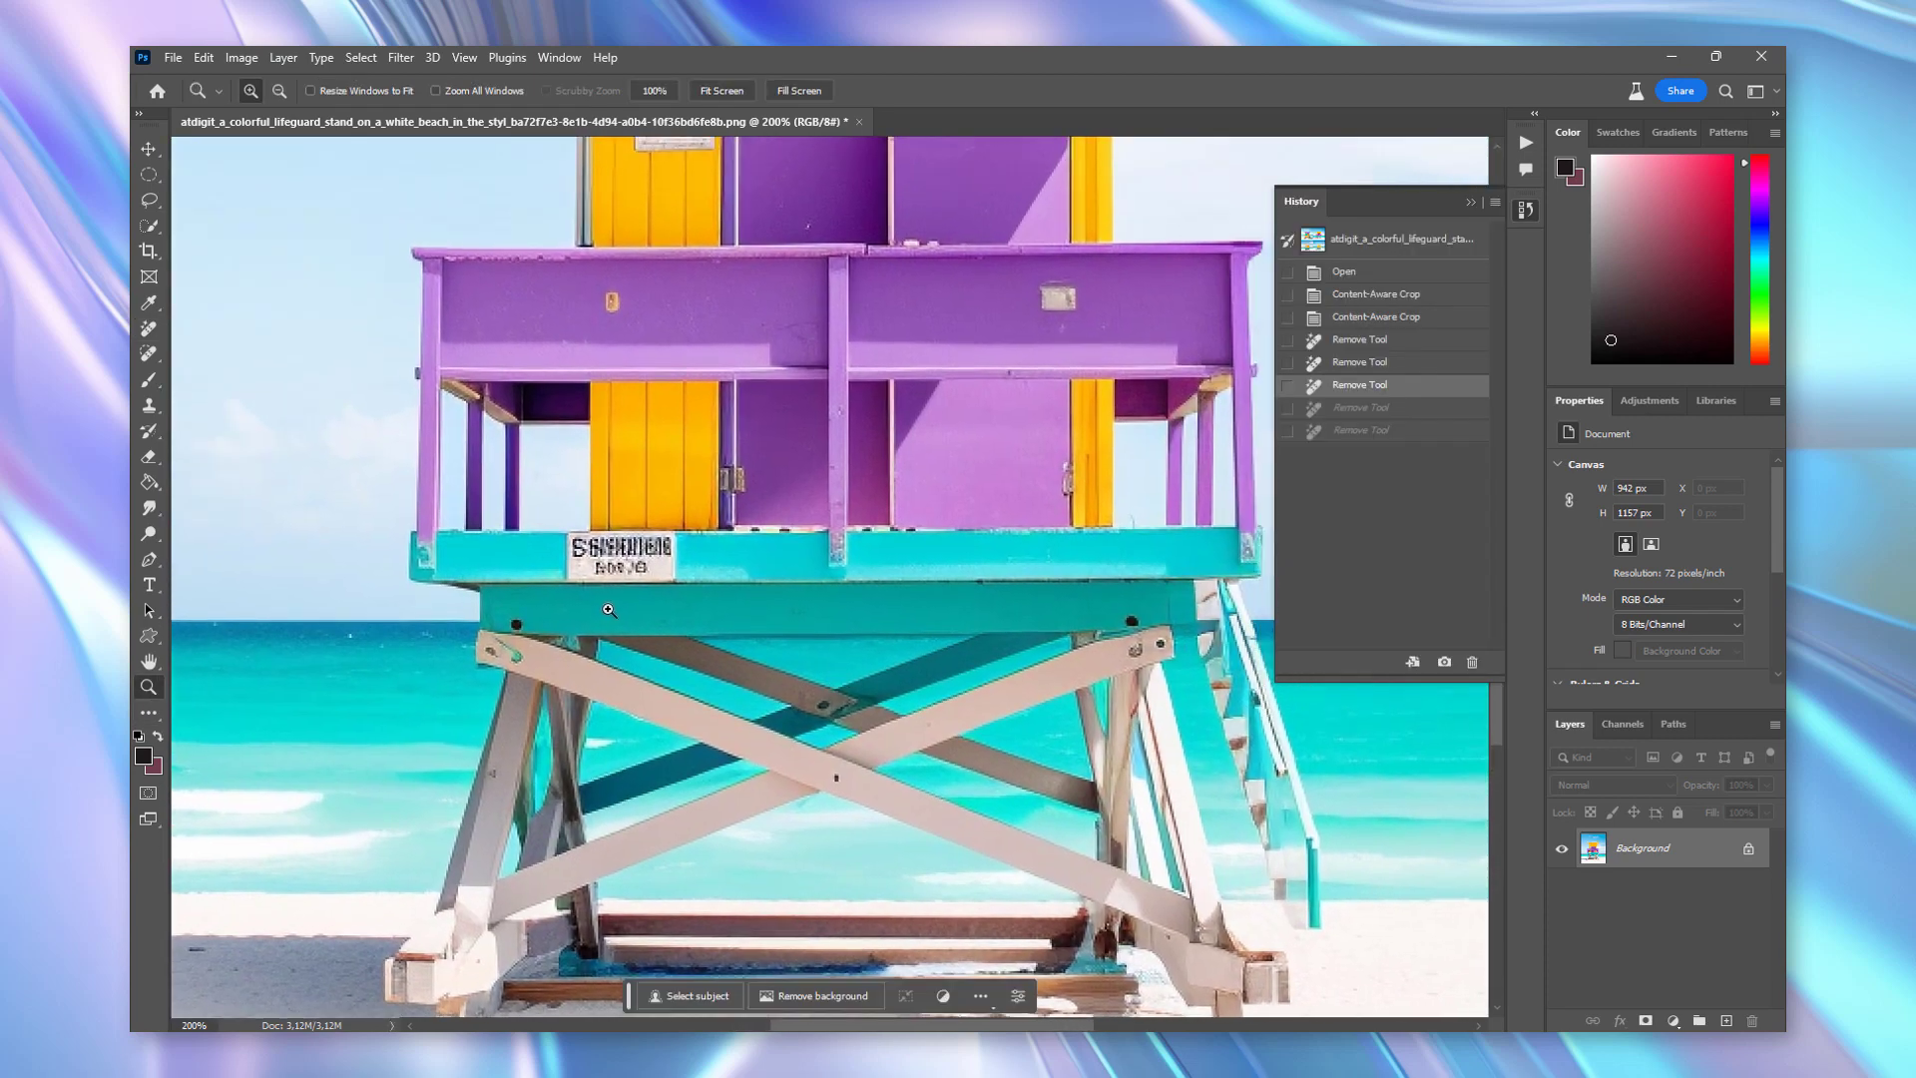
key(j)
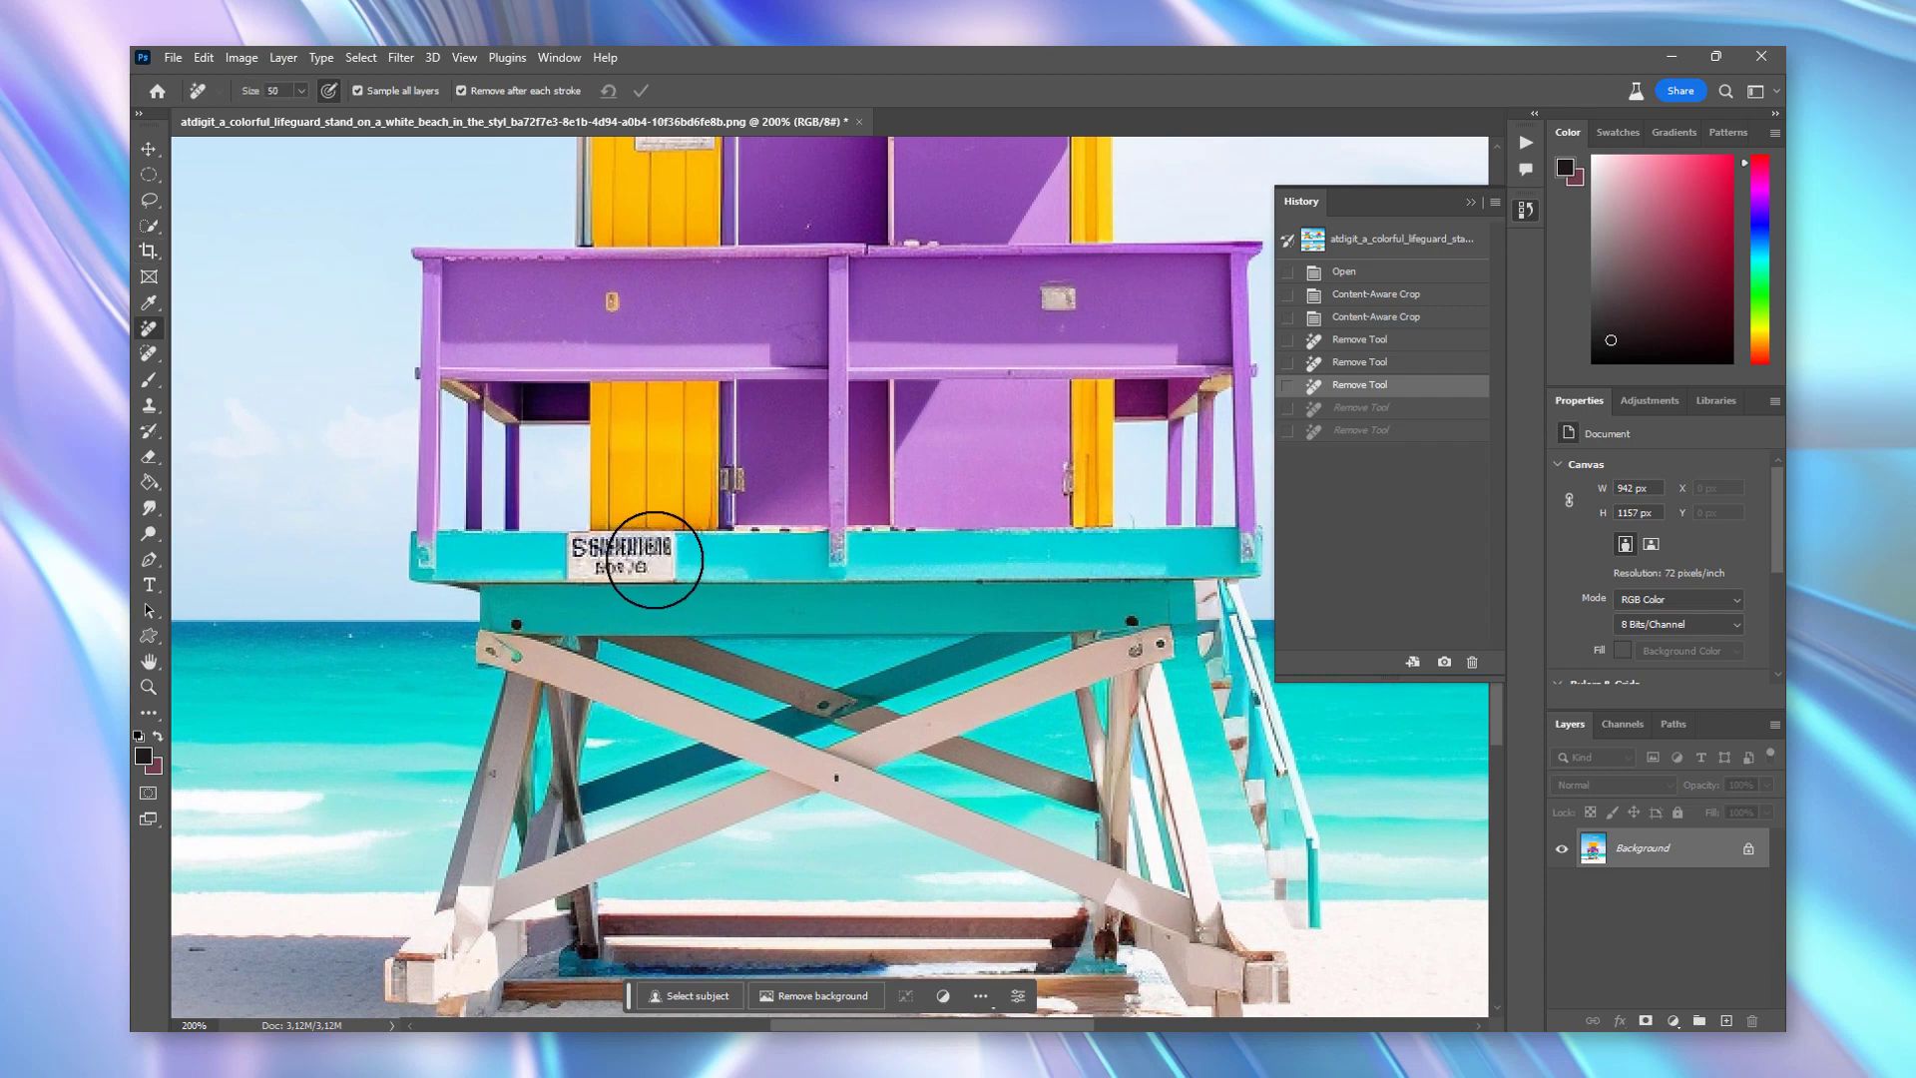
key(bracketright)
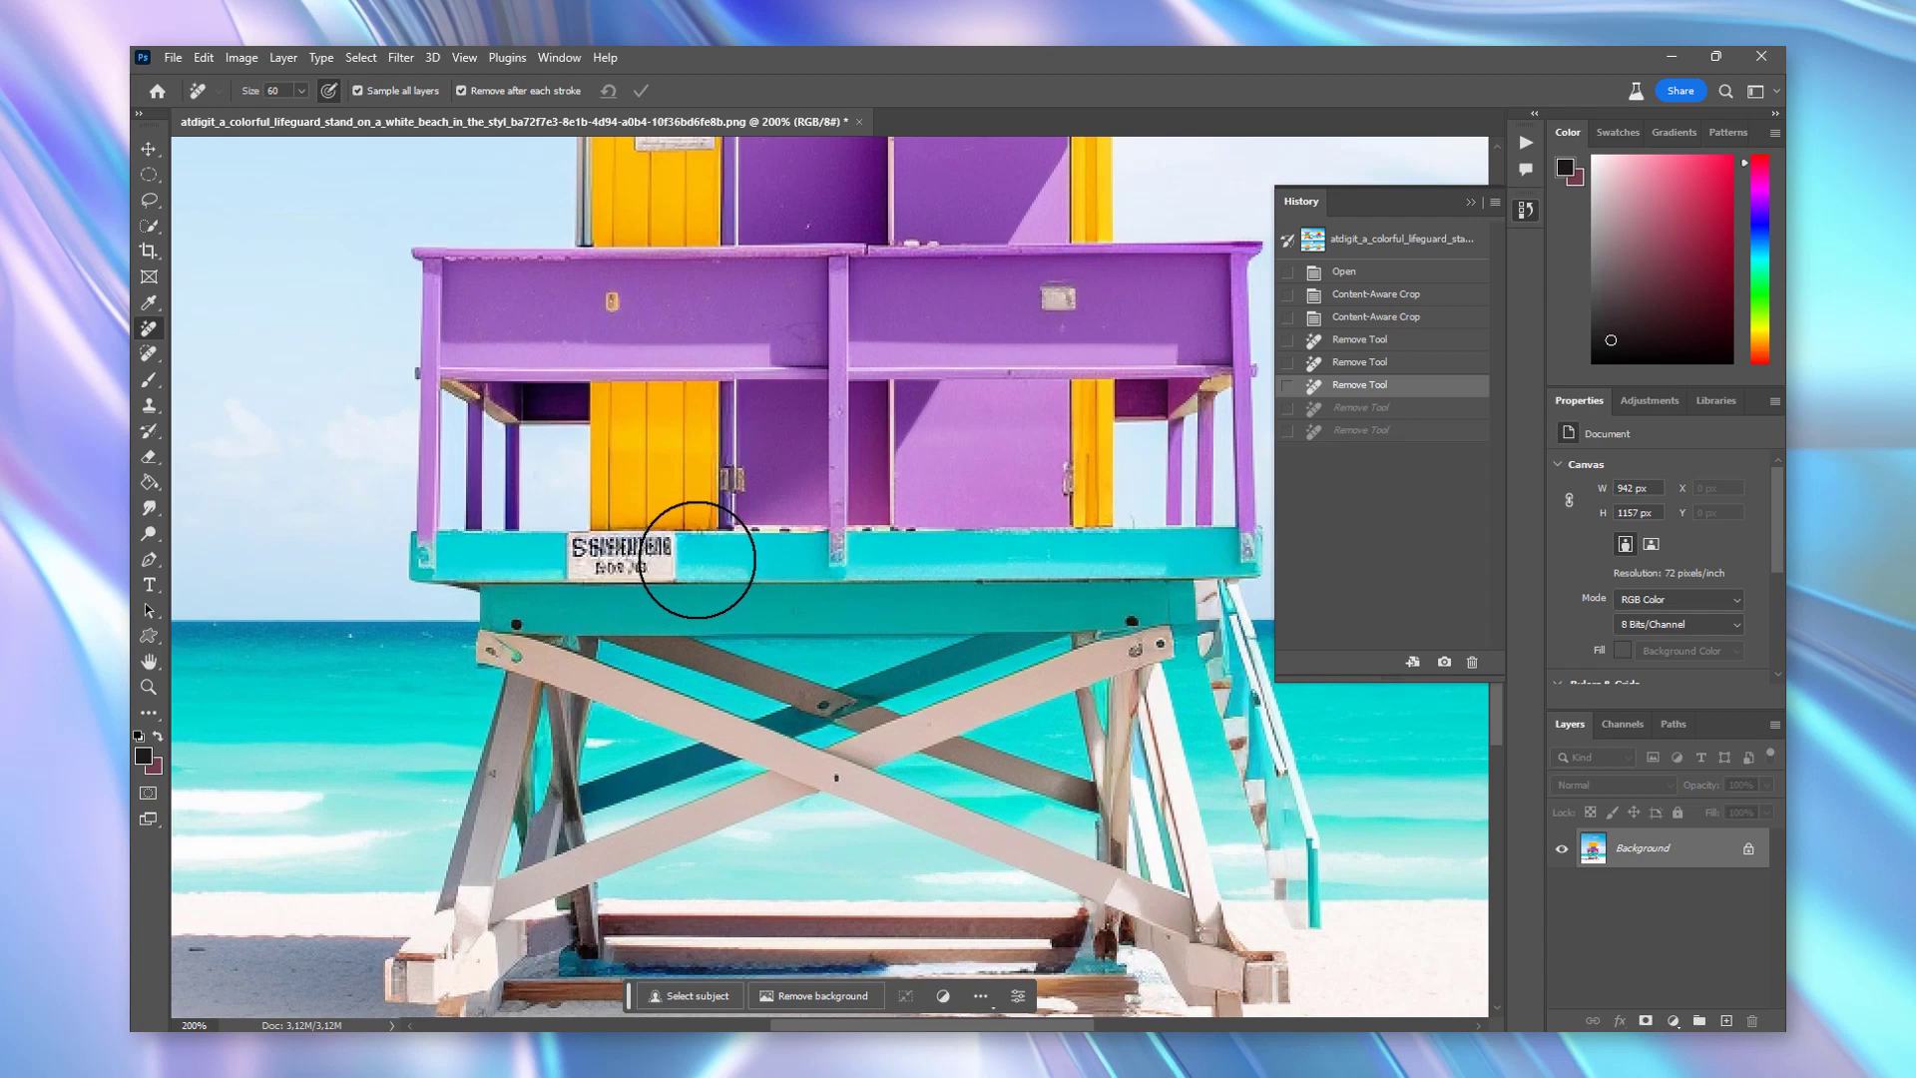
drag(699, 559, 699, 558)
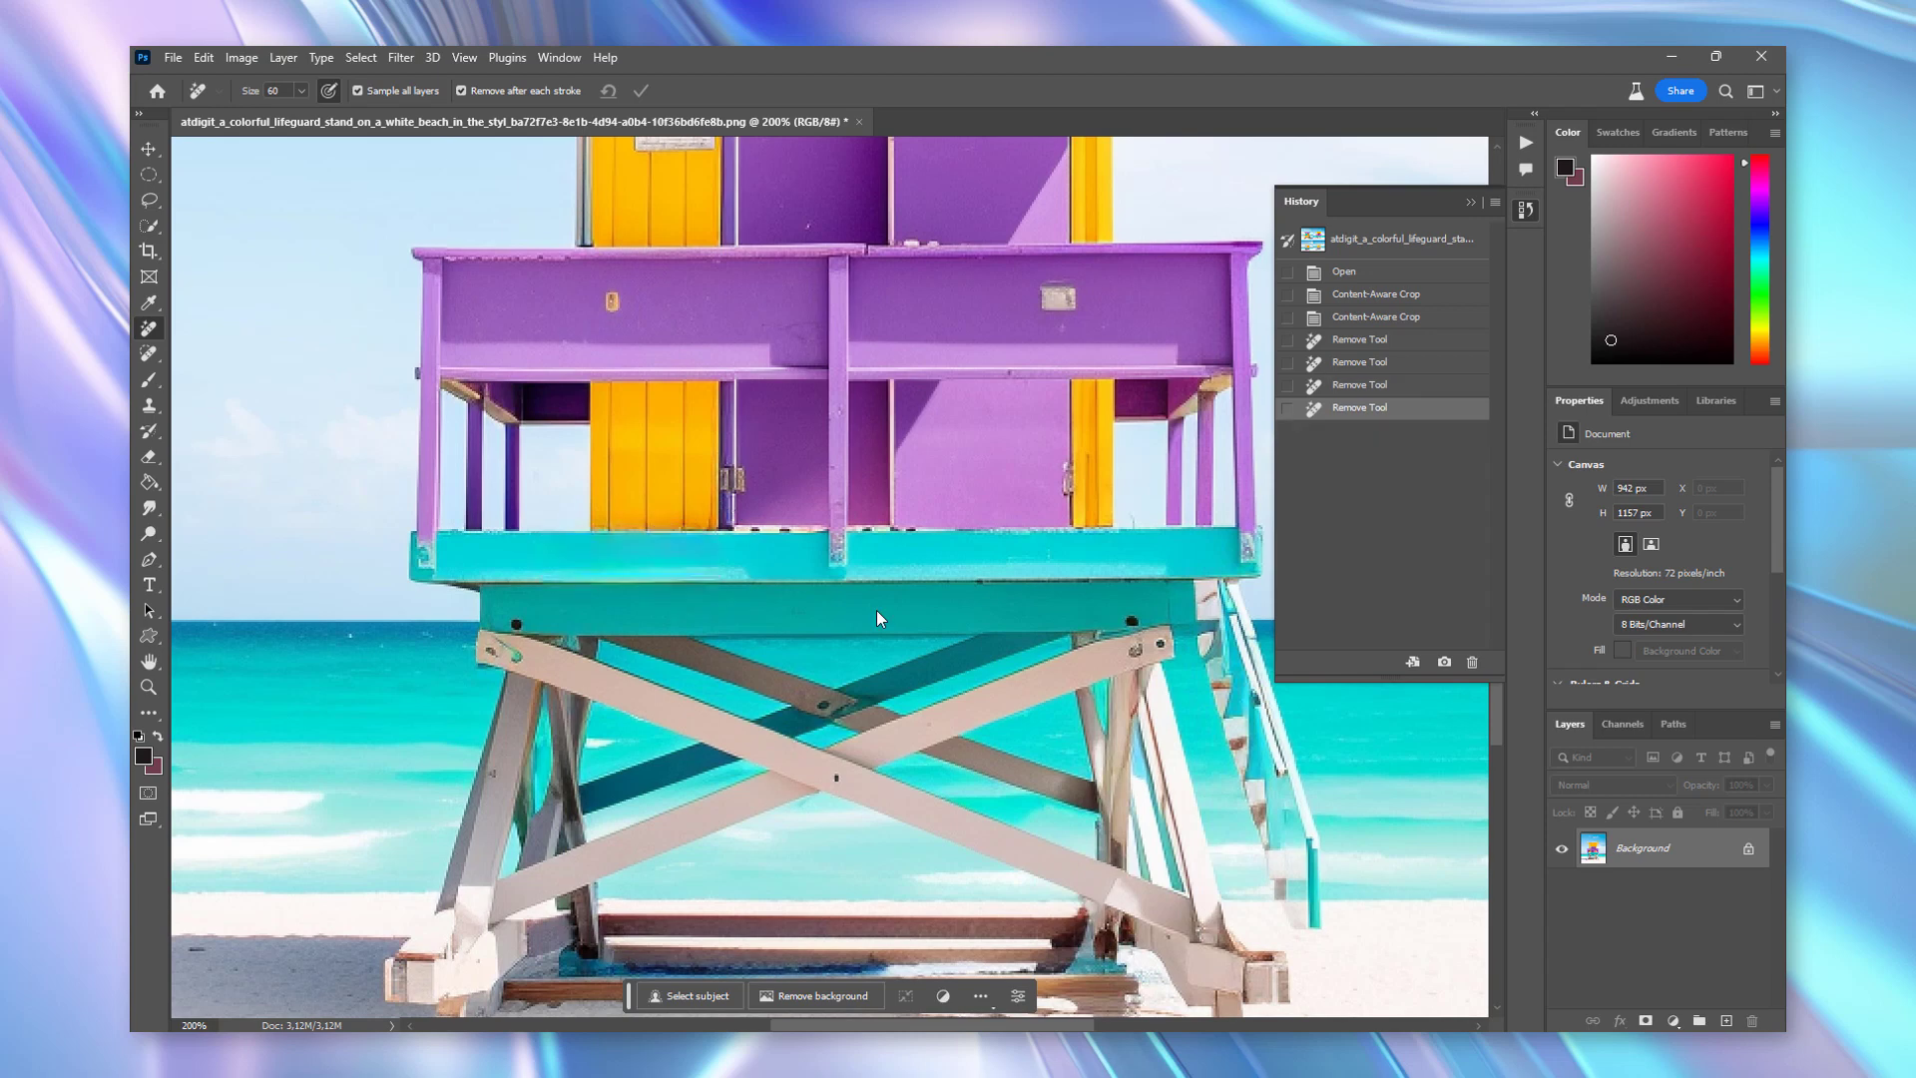
double_click(149, 665)
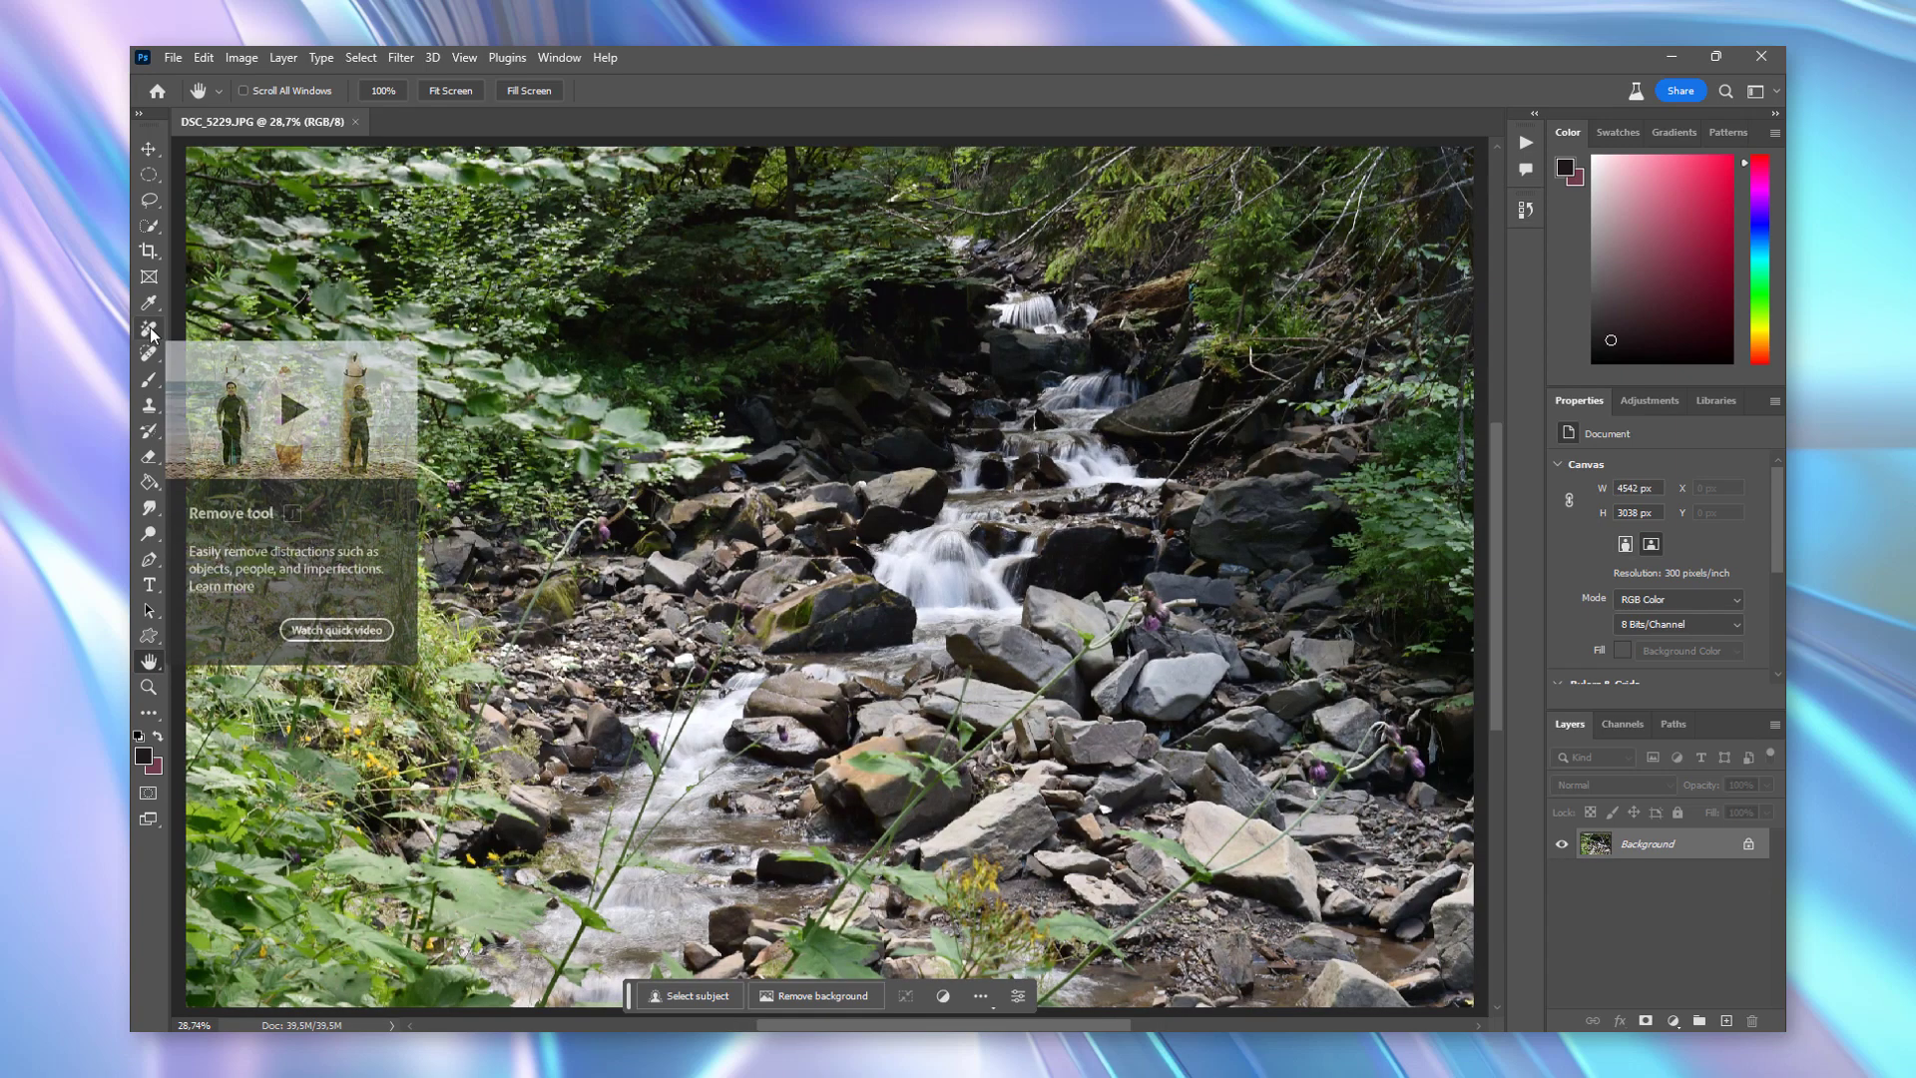
mouse_move(148, 328)
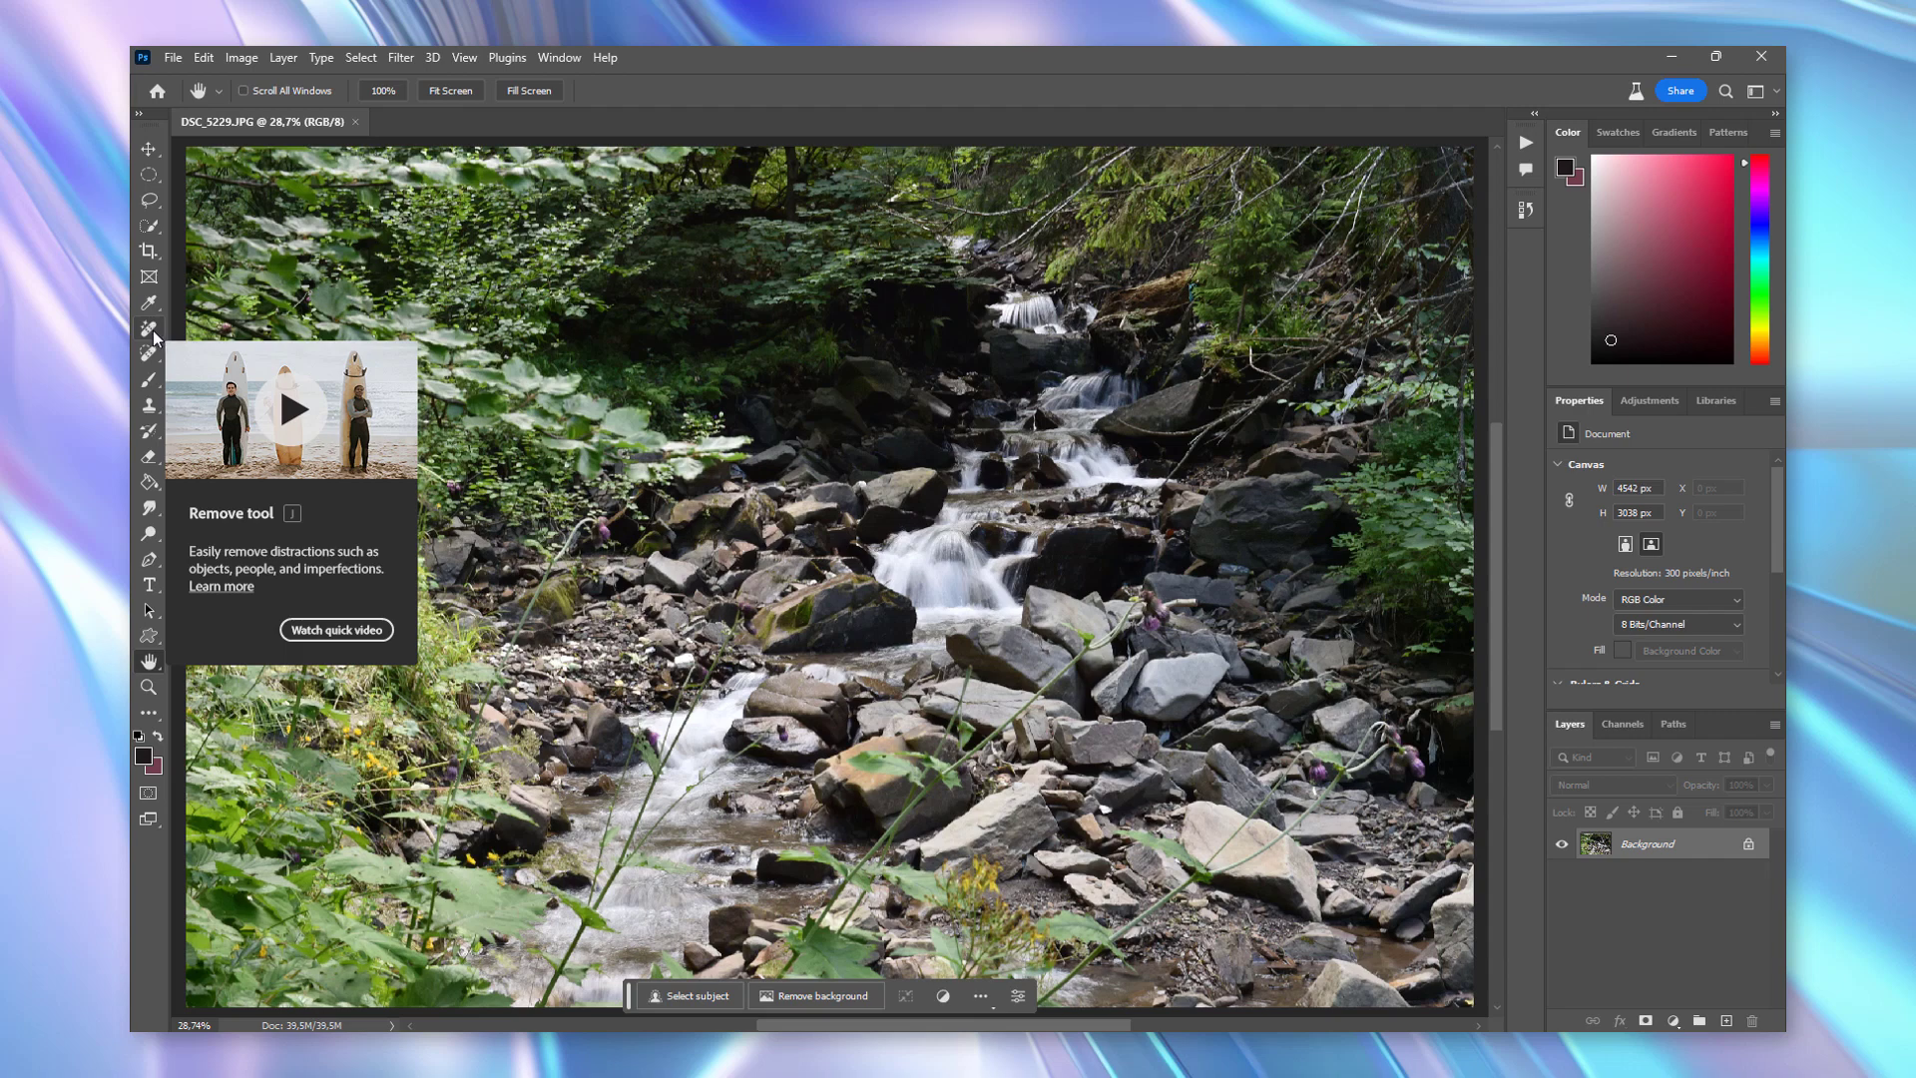
- With Remove after each stroke off, paint out all plant stems and the flower head, then apply
click(154, 331)
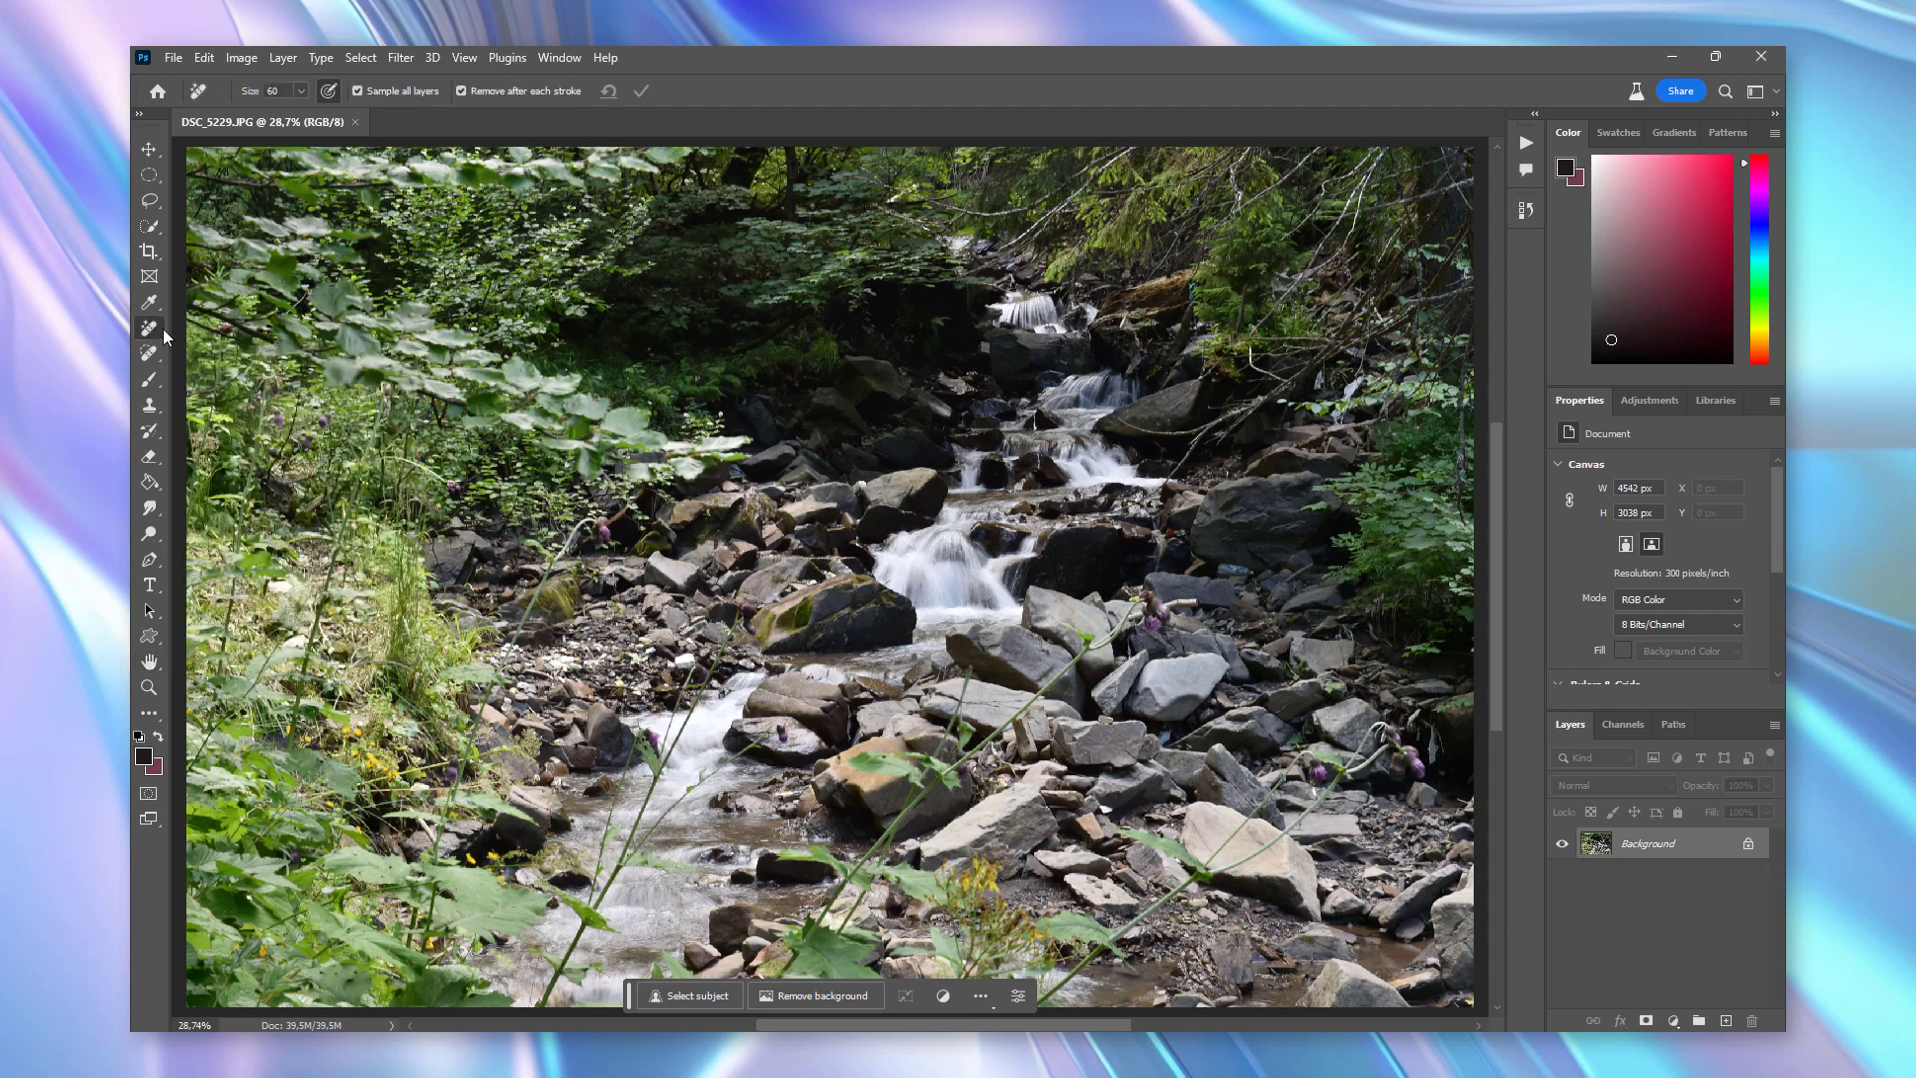
click(462, 89)
drag(1318, 769, 1033, 1001)
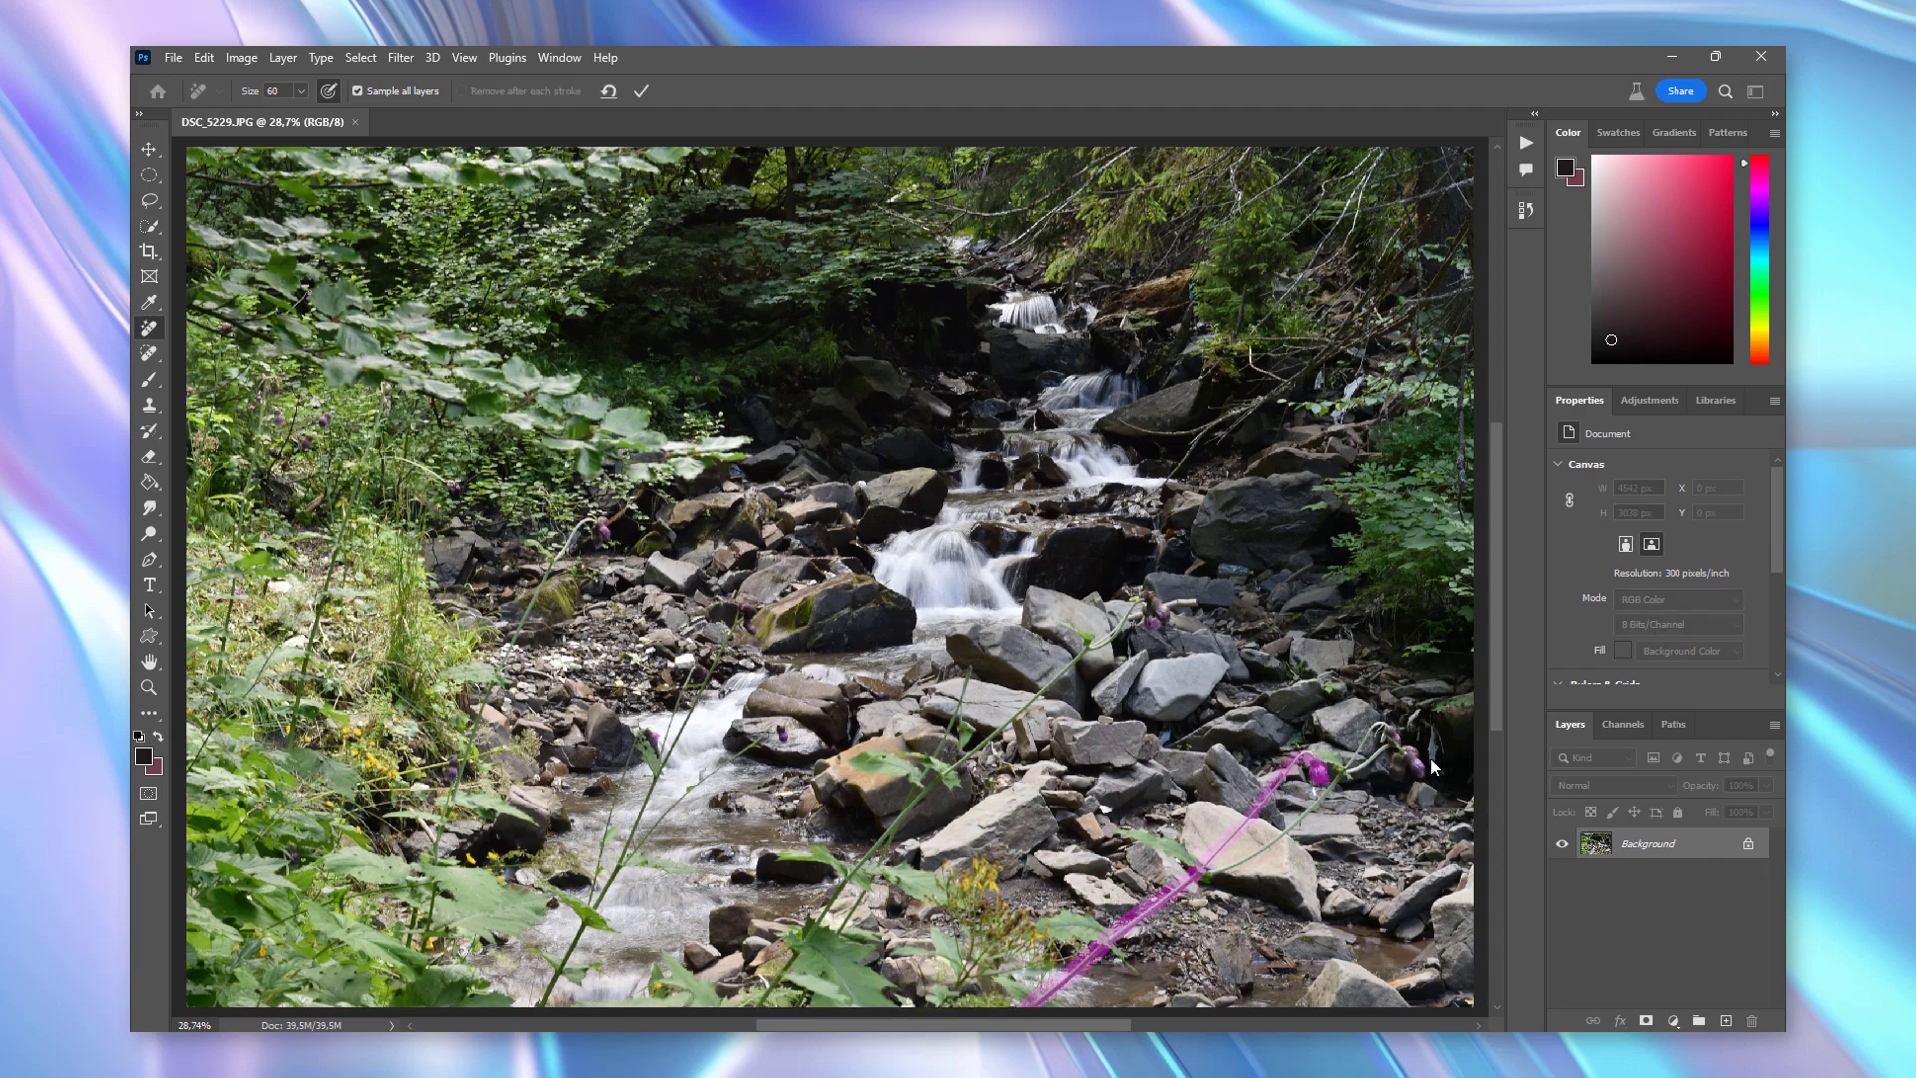
mouse_move(1342, 778)
mouse_down()
mouse_move(1432, 766)
mouse_move(1323, 789)
mouse_up()
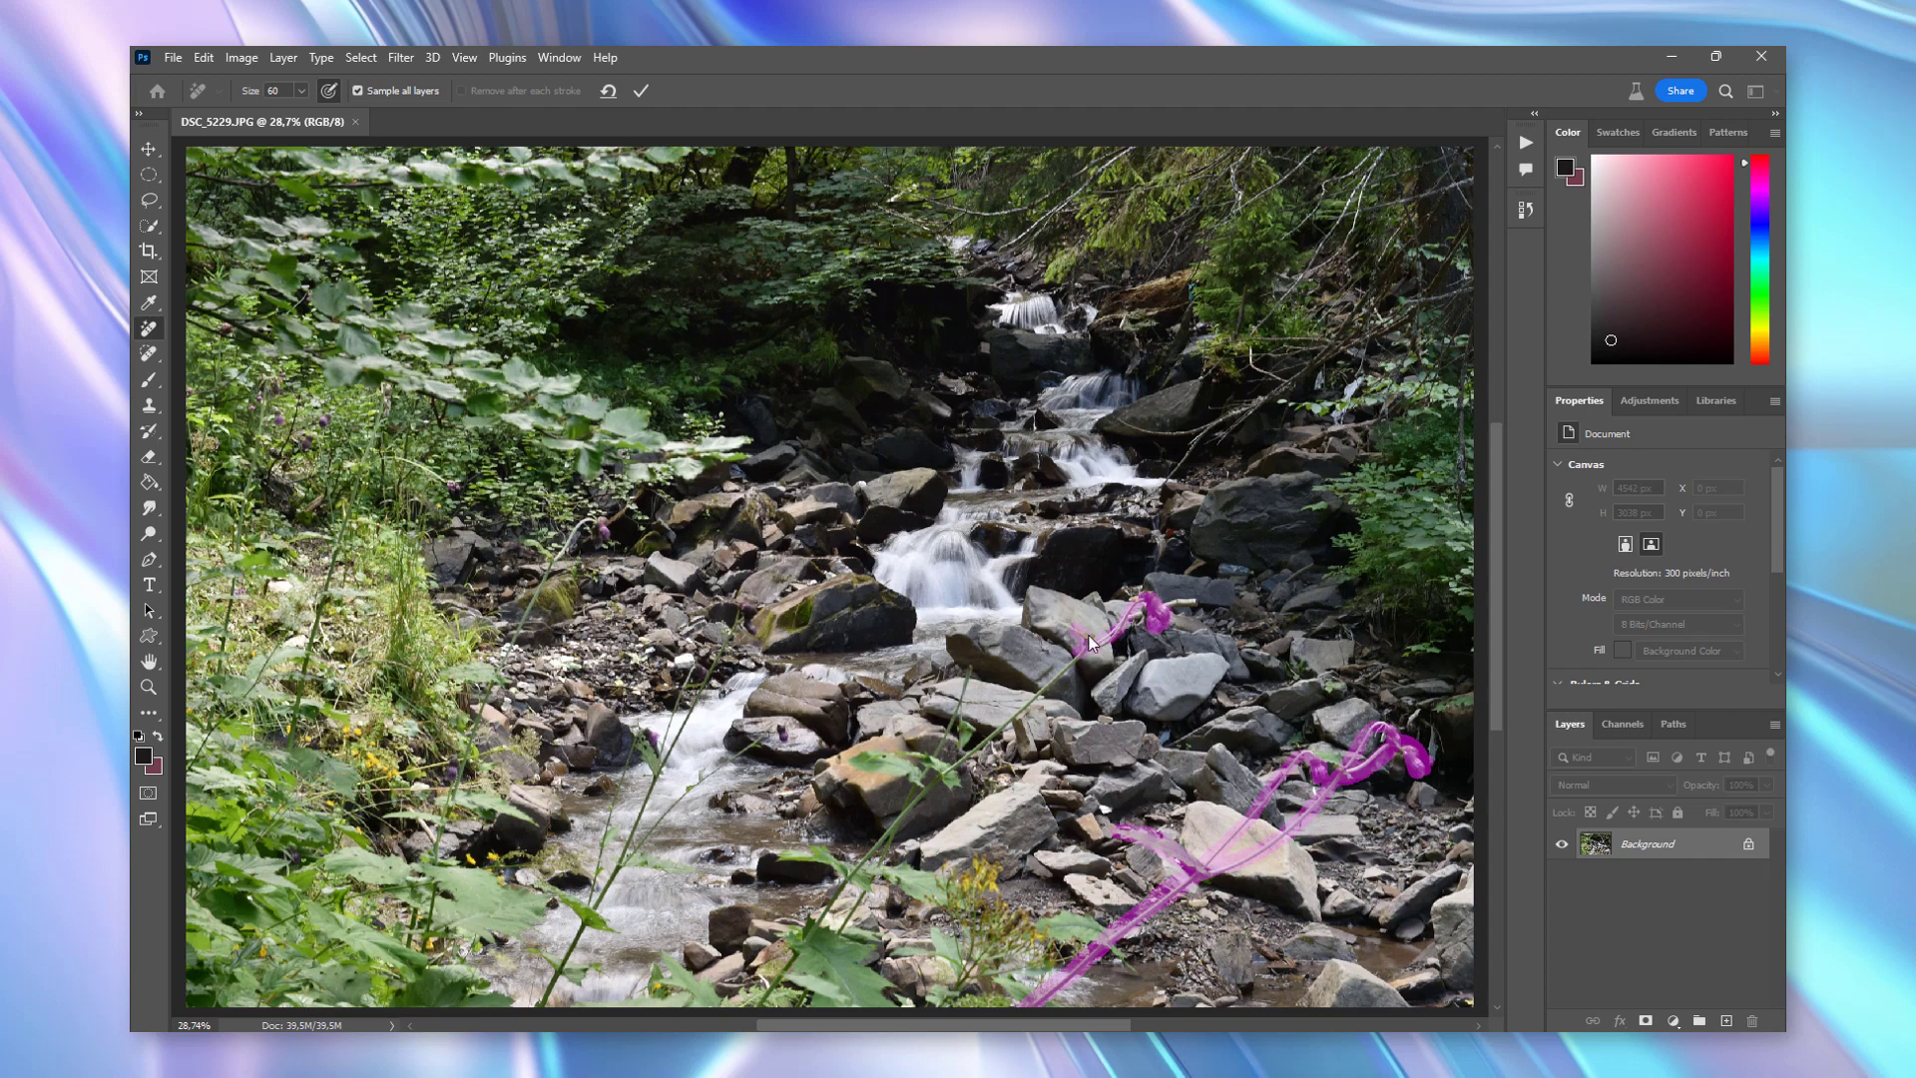
drag(1091, 644, 858, 854)
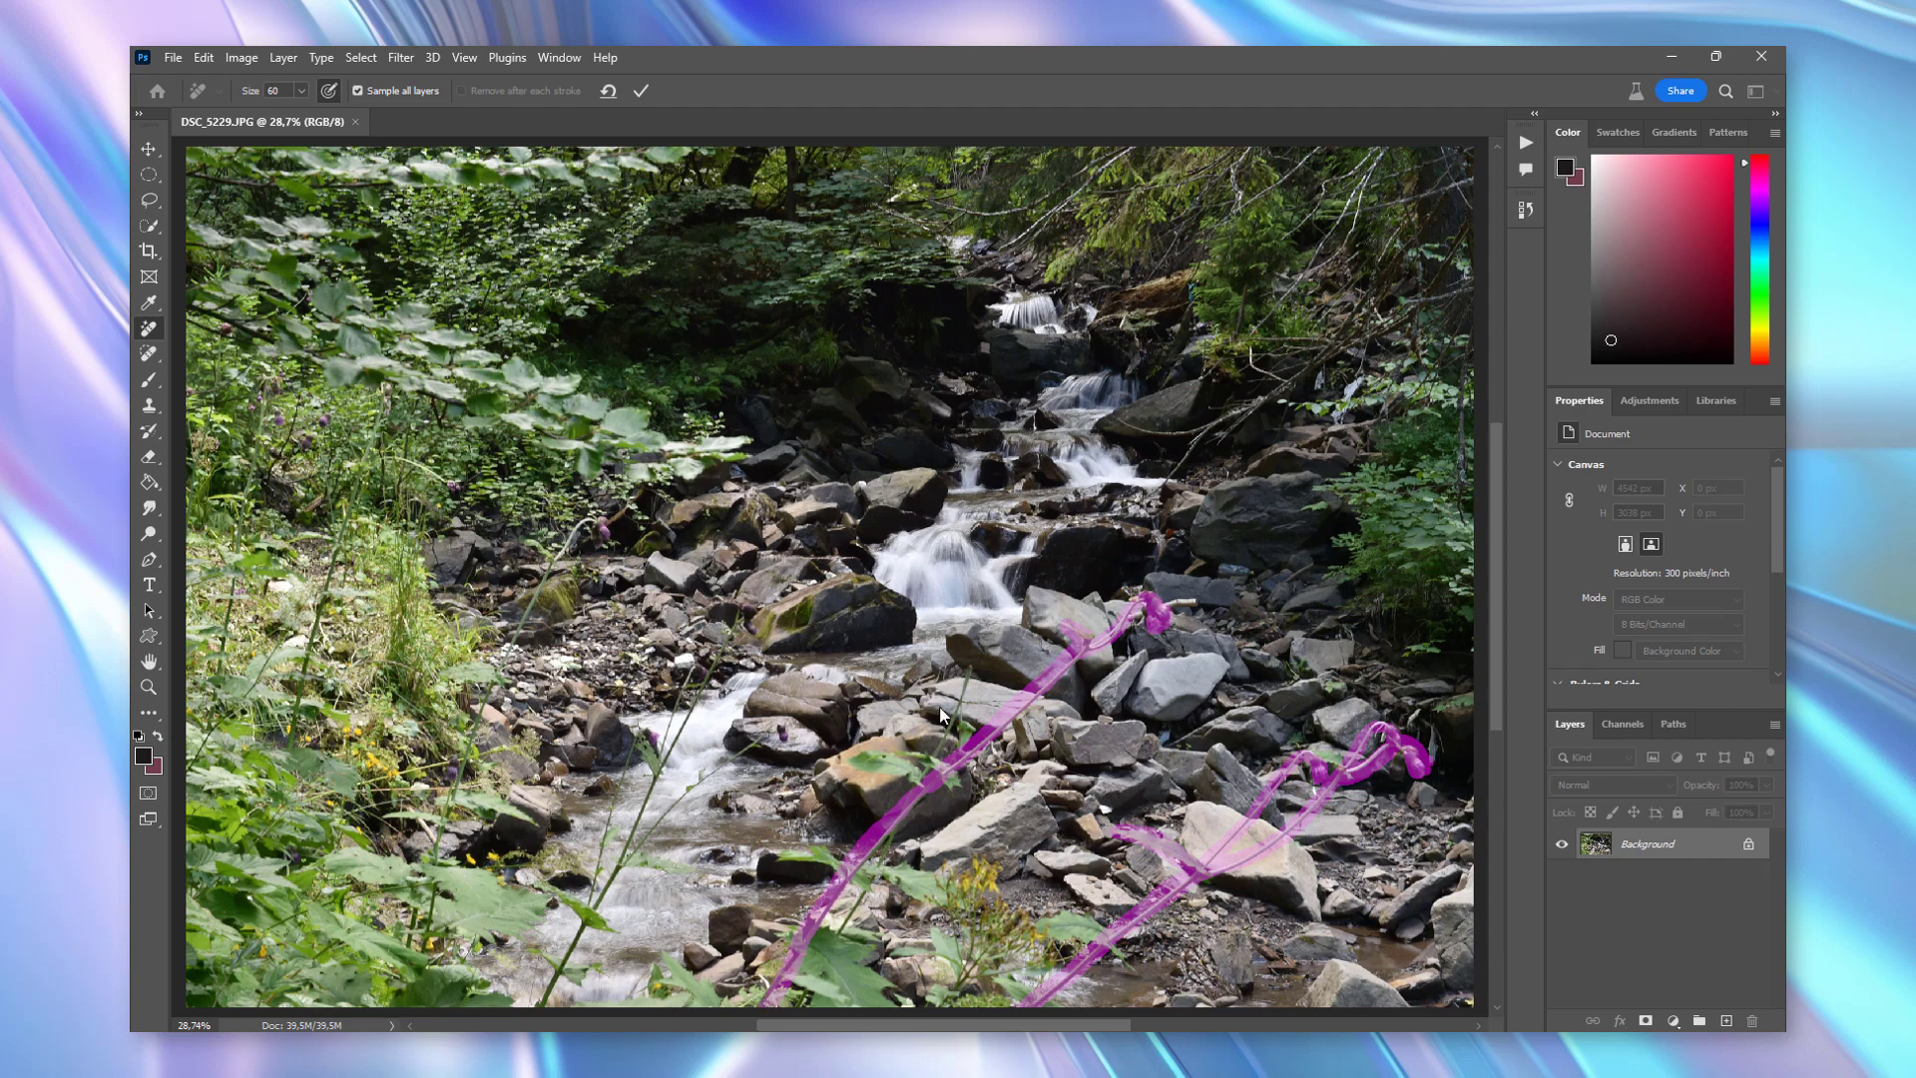
drag(739, 609, 544, 998)
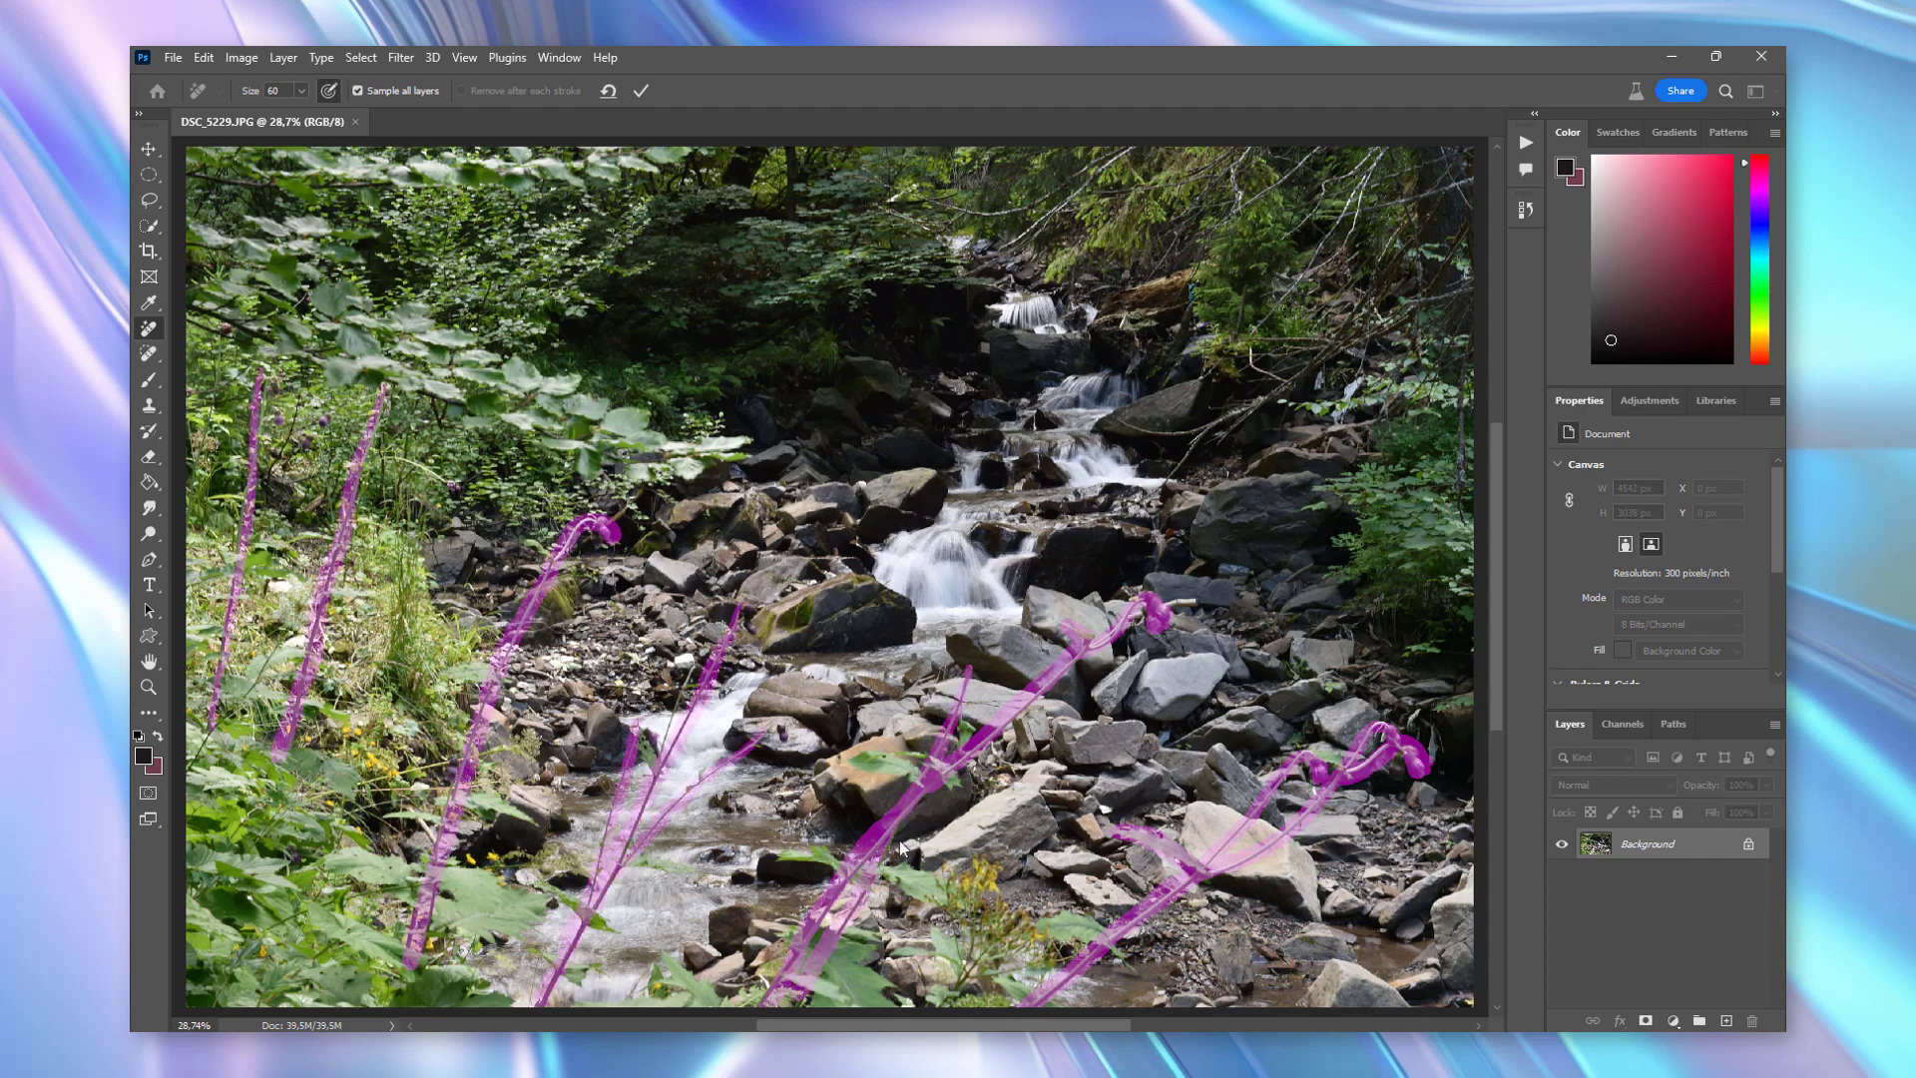
click(641, 92)
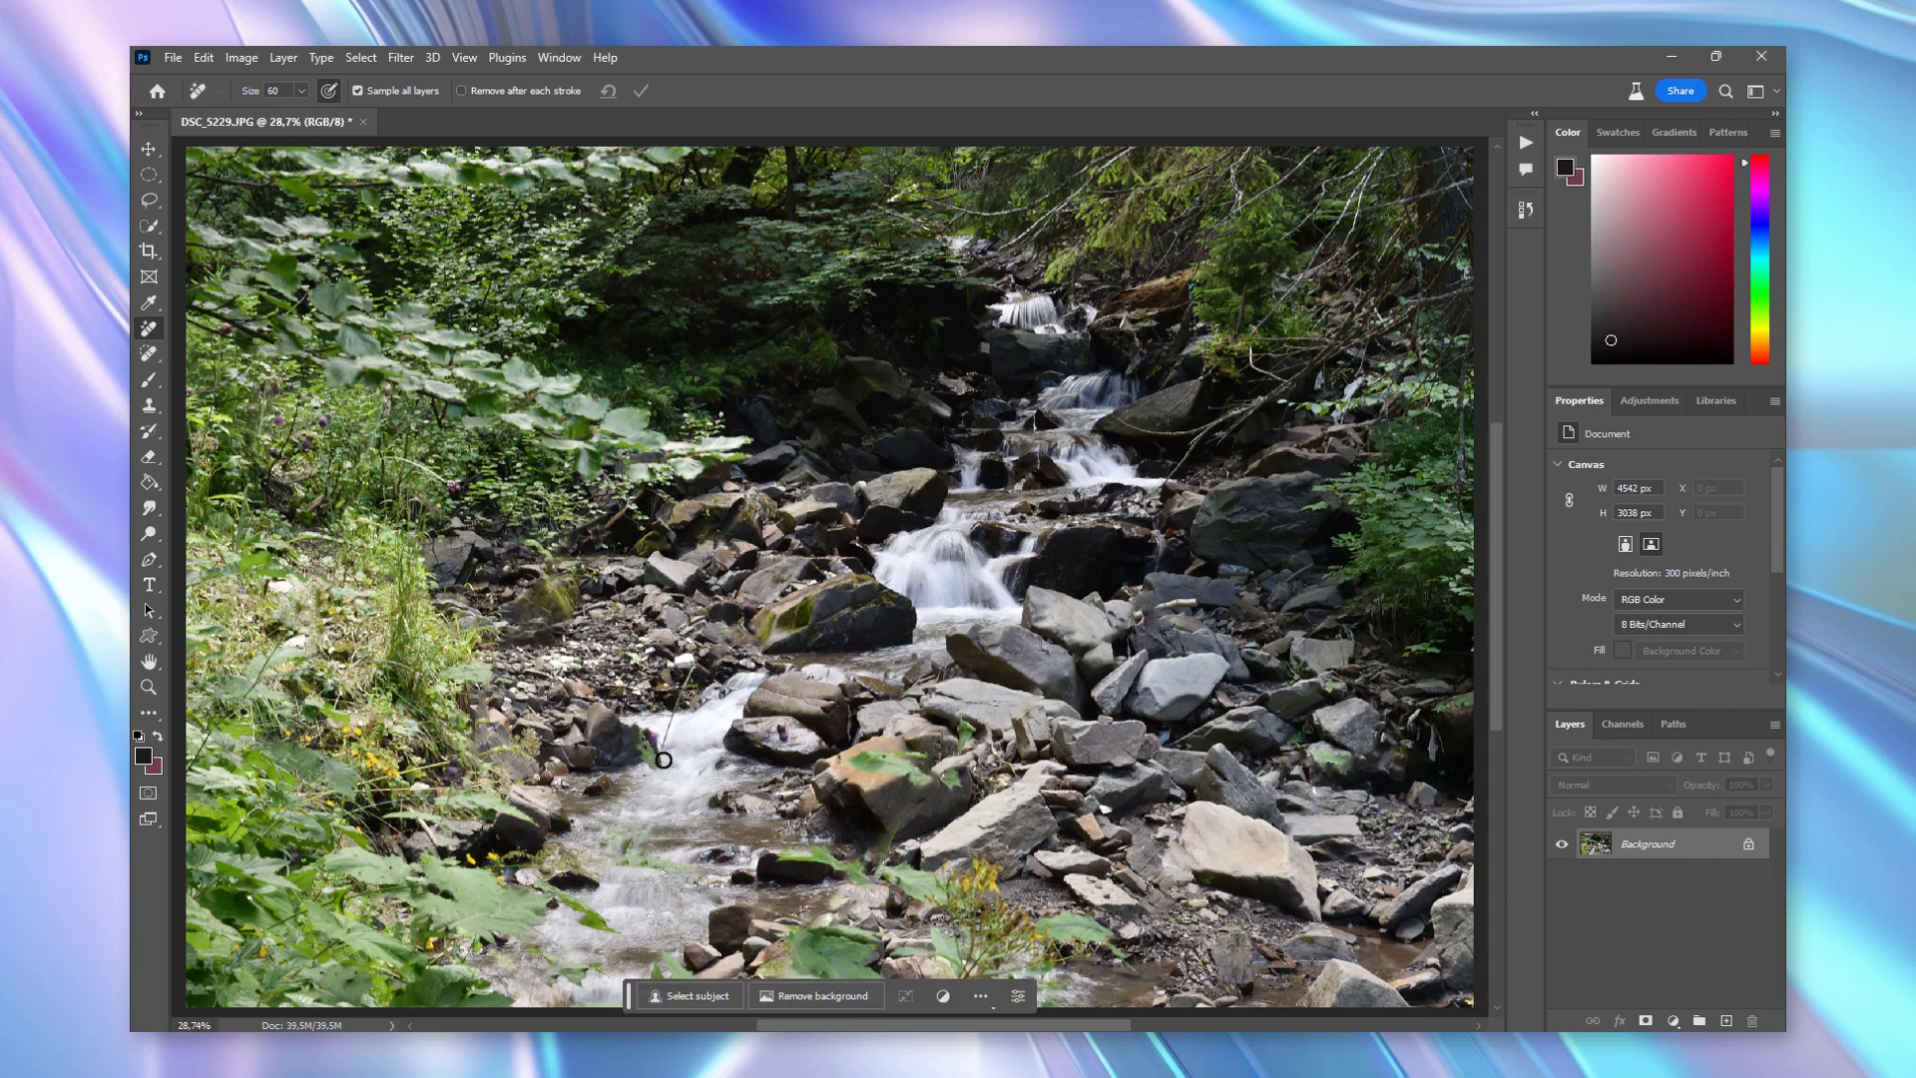
- Remove the plant beside the waterfall and the stray spot on the rock
drag(663, 760, 661, 785)
mouse_move(883, 762)
mouse_down()
mouse_move(853, 763)
mouse_move(956, 738)
mouse_up()
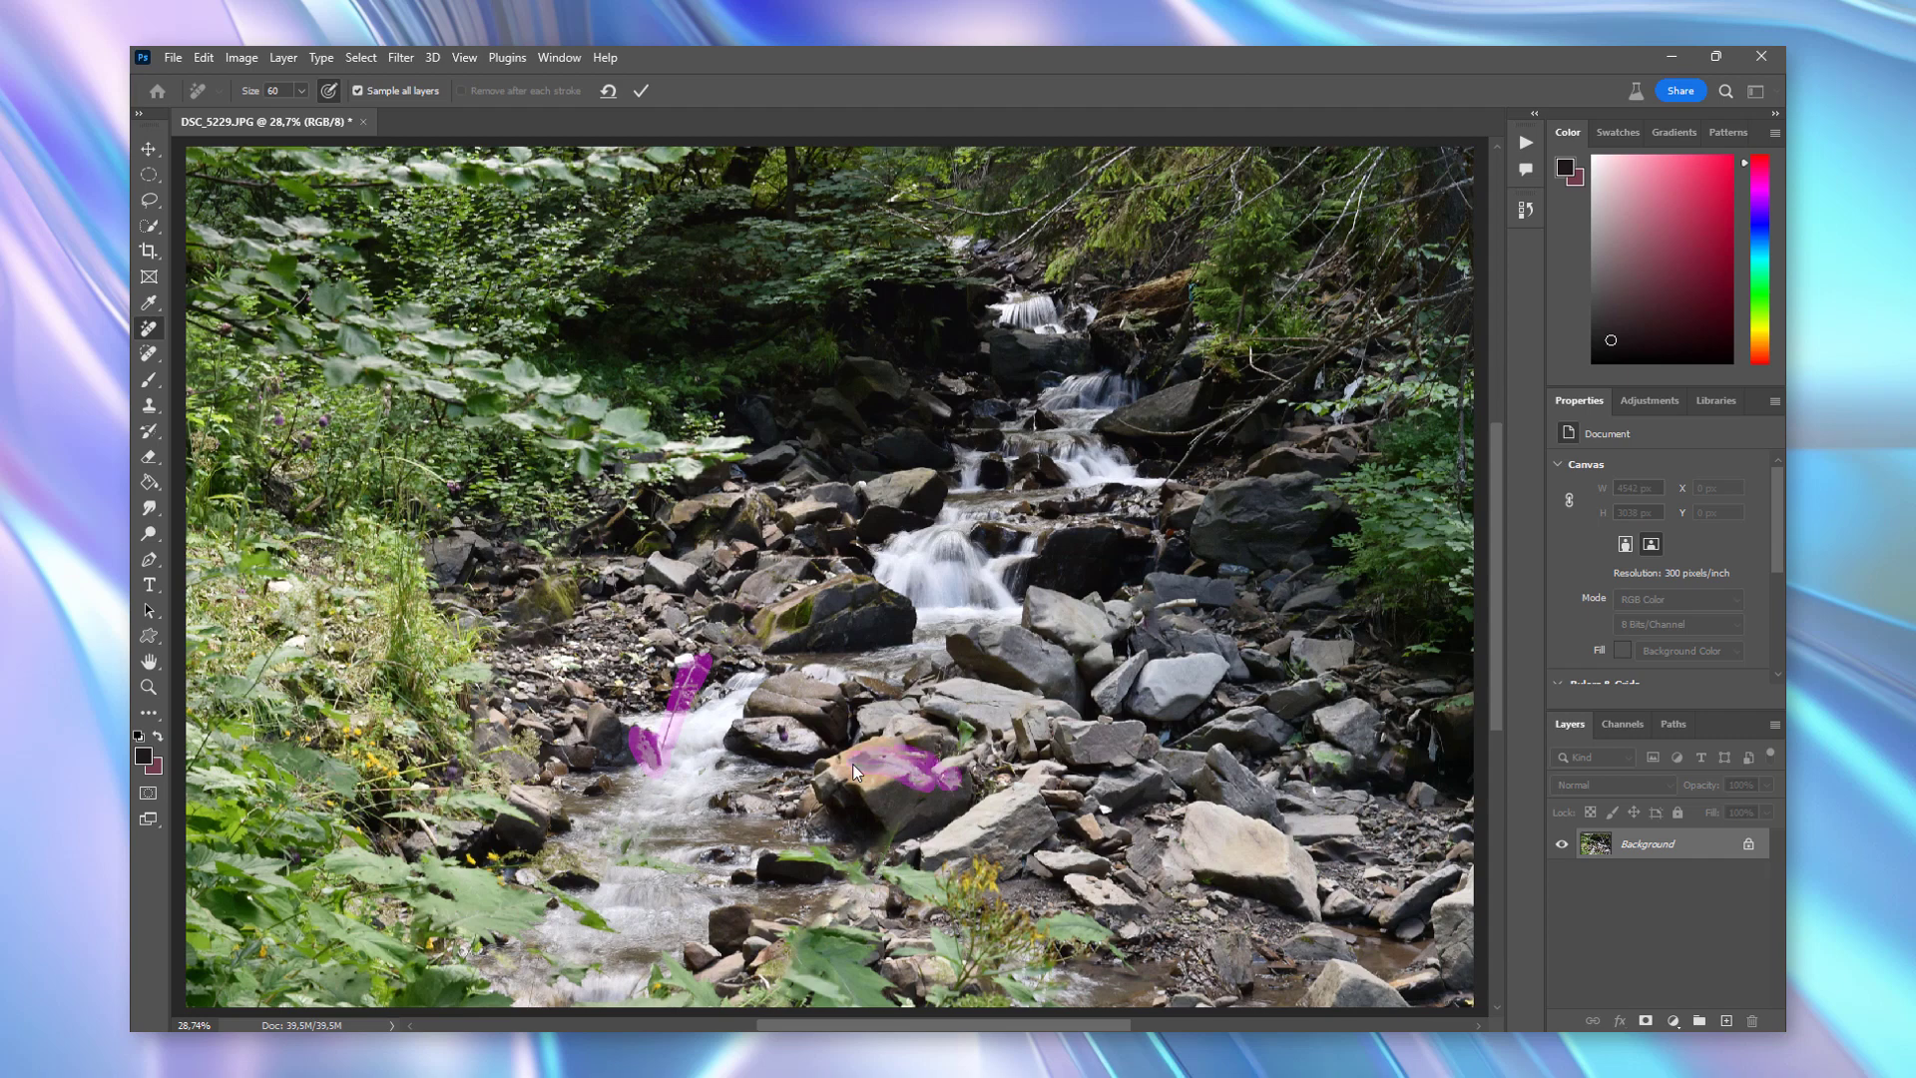
key(Return)
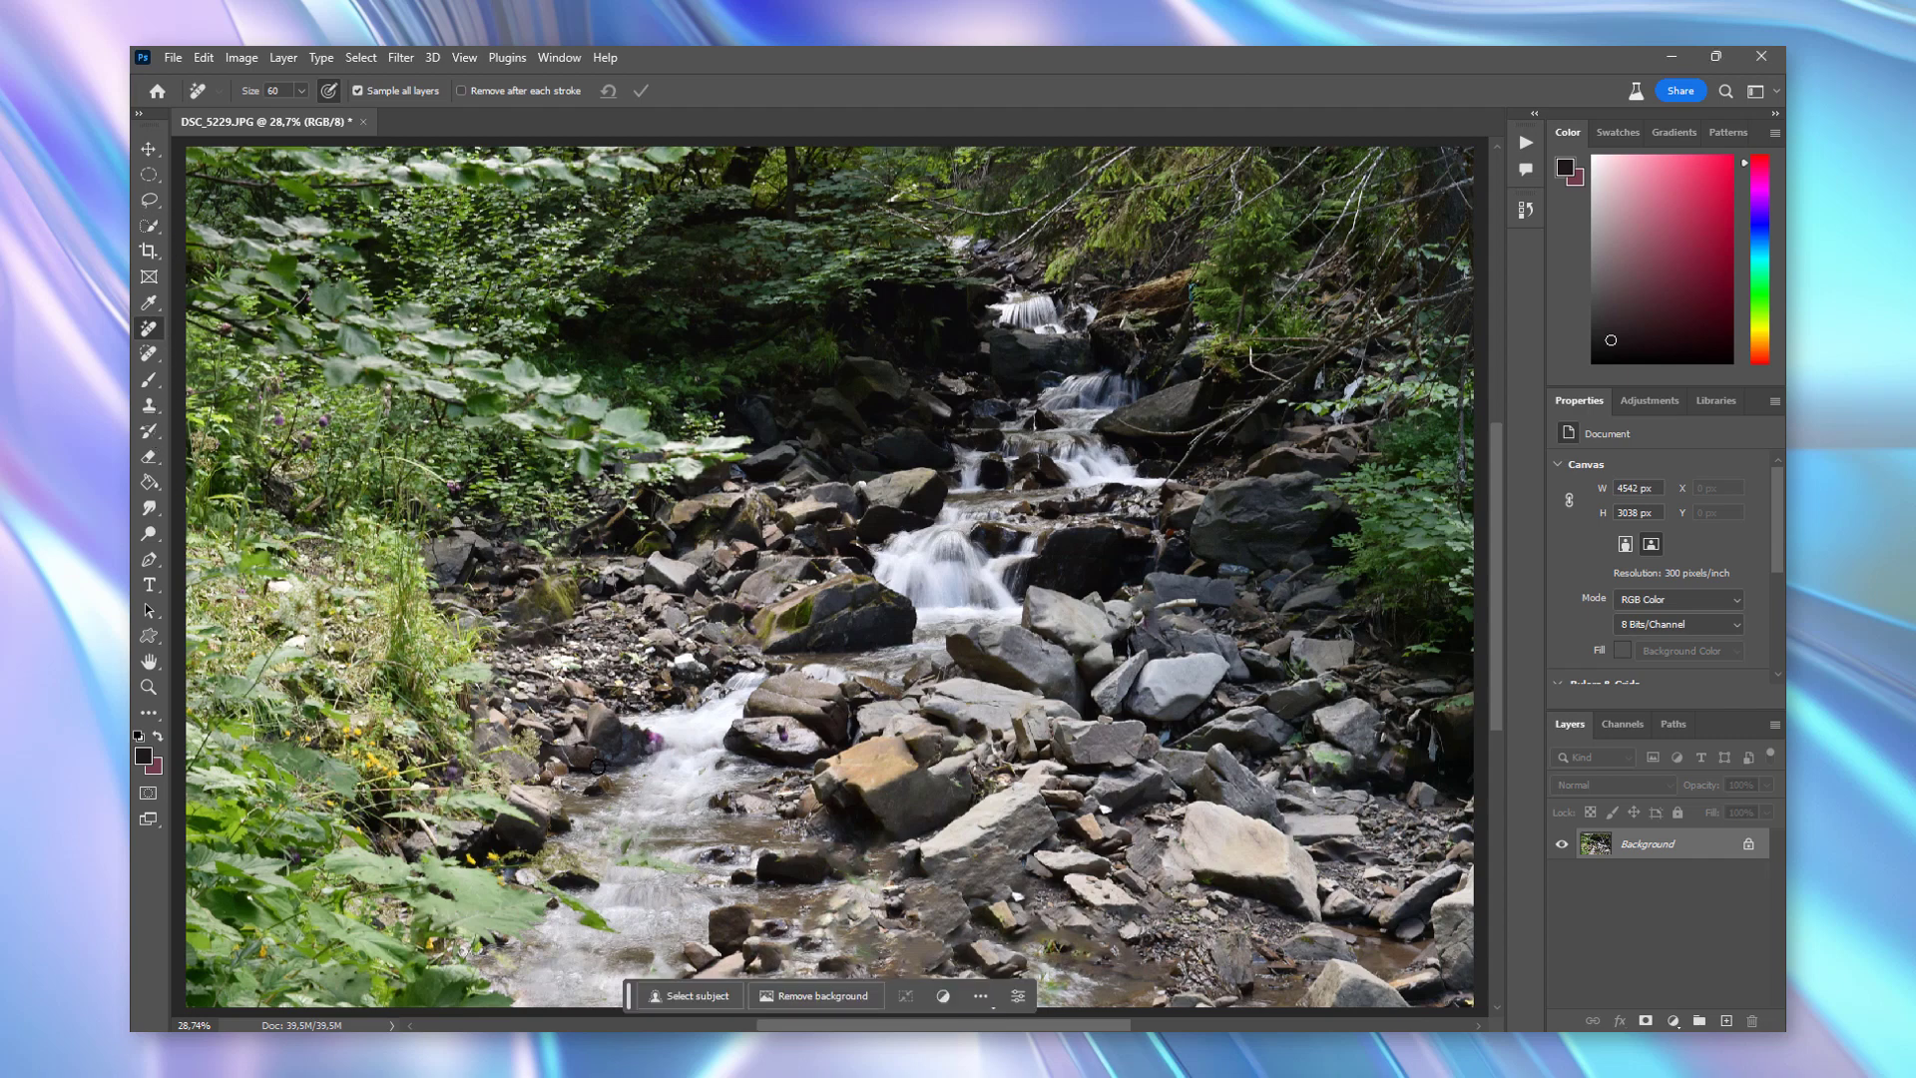
- Lasso the lower stream and Generative Fill it with the prompt 'Камни' to add stones
key(l)
mouse_move(654, 947)
mouse_down()
mouse_move(1040, 870)
mouse_move(1195, 1001)
mouse_move(632, 1009)
mouse_move(633, 953)
mouse_move(654, 940)
mouse_up()
click(722, 664)
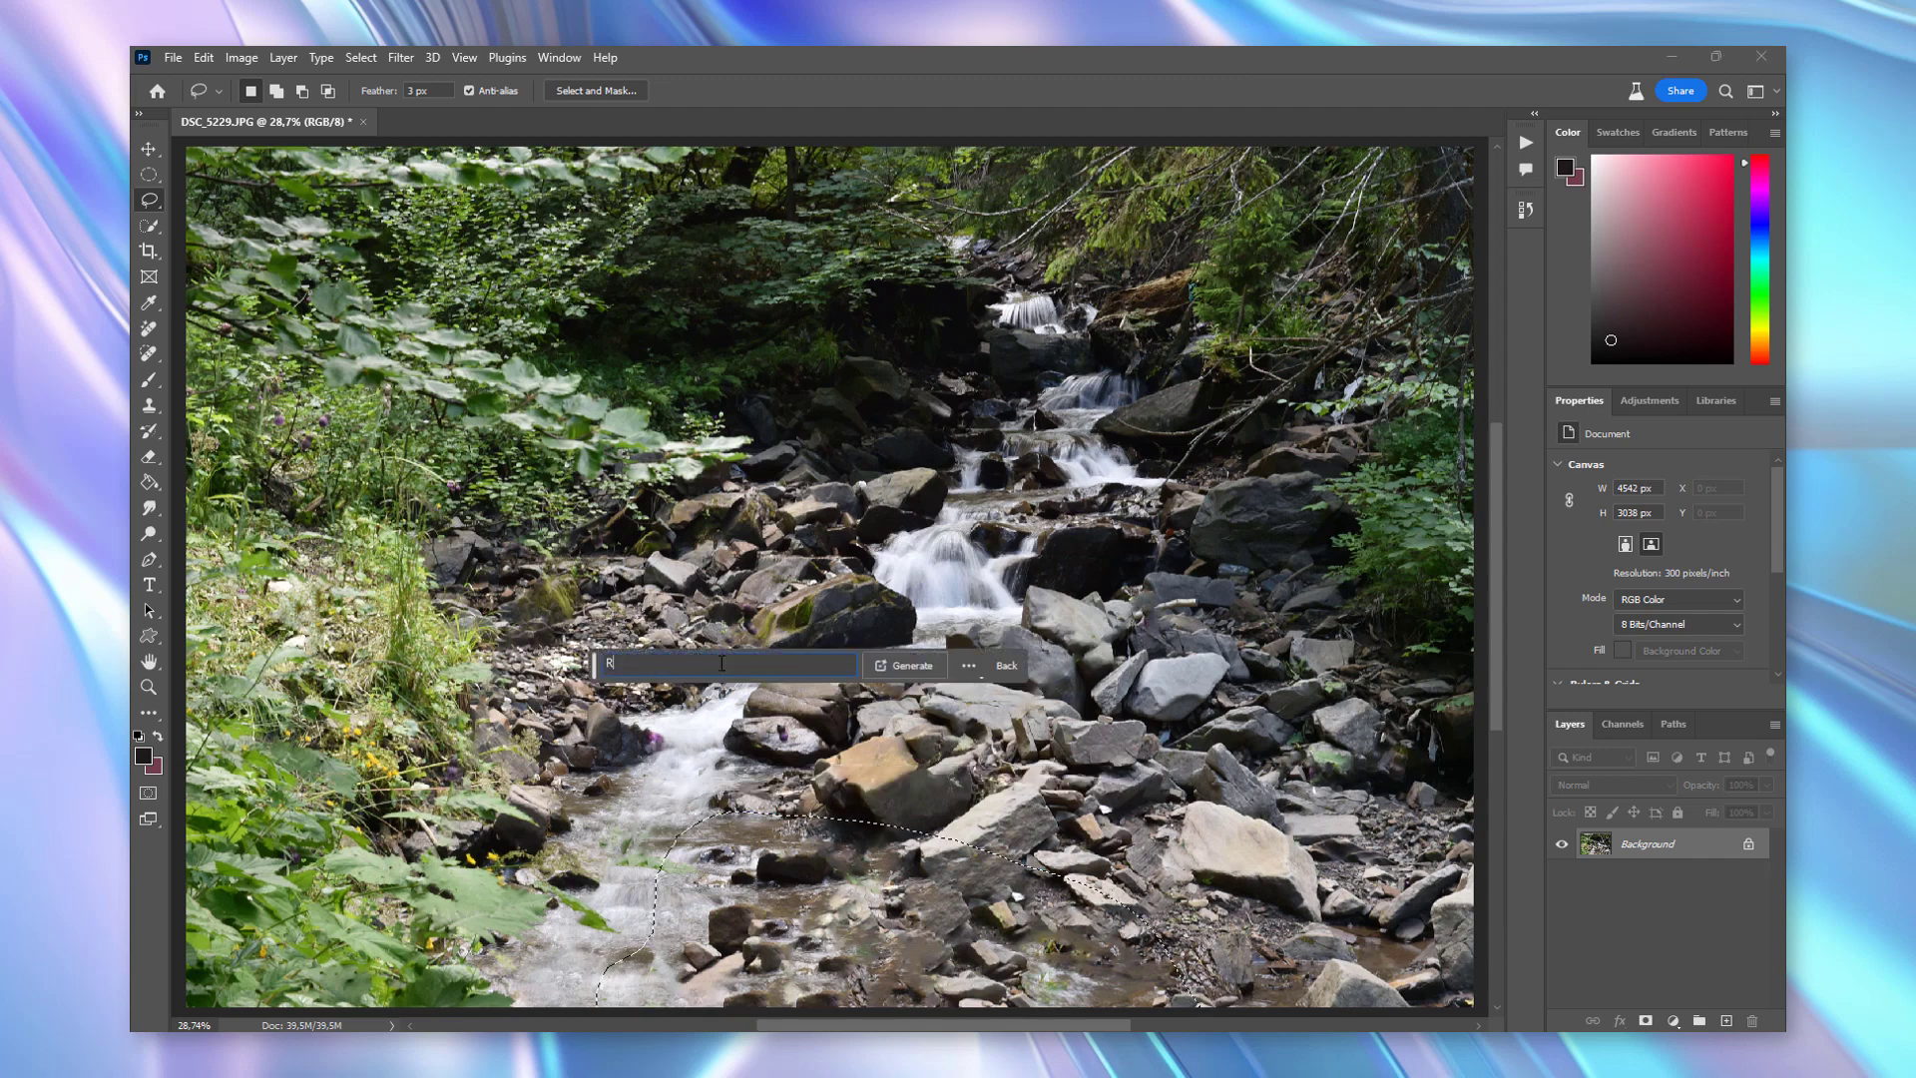
text(Kar)
key(BackSpace)
text(m)
text(ни)
click(906, 671)
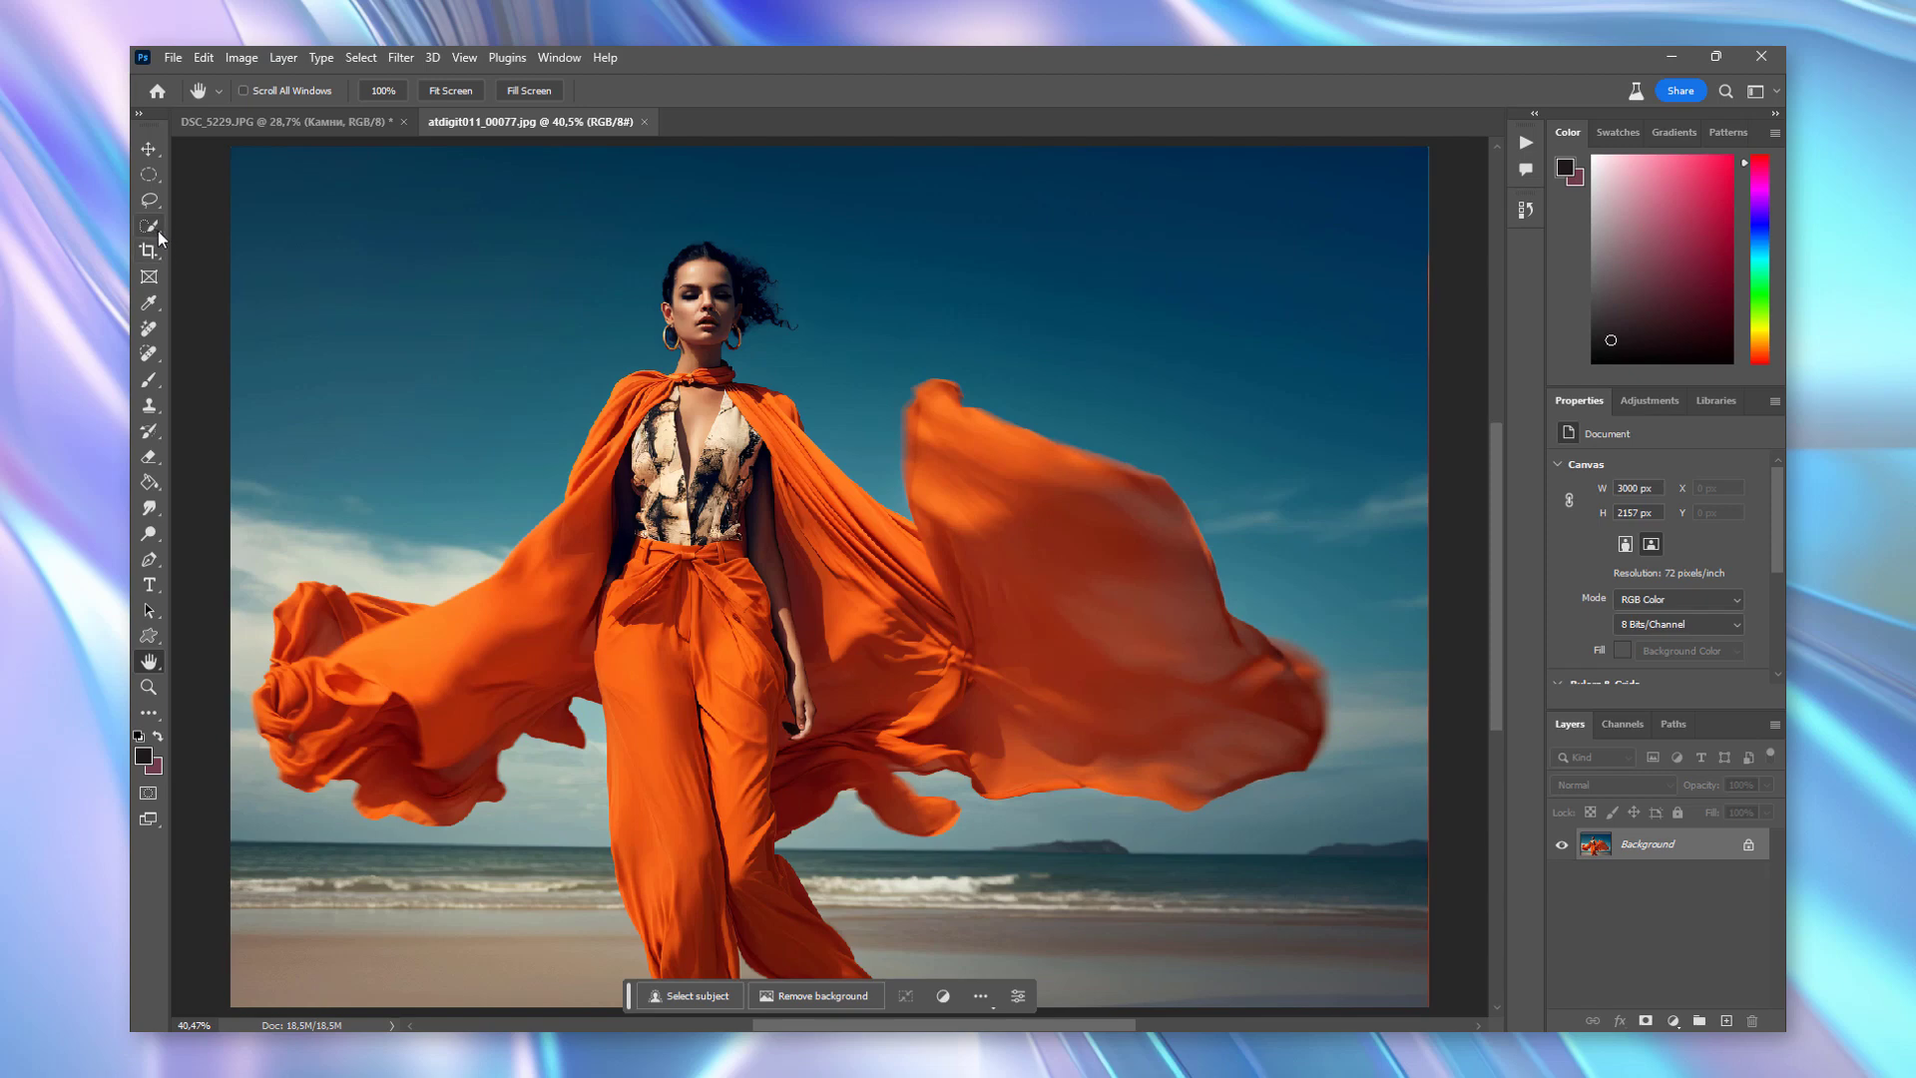
- Zoom into the beach horizon and paint out the distant islands with the Remove tool
click(149, 686)
mouse_move(1131, 890)
mouse_down()
mouse_move(1233, 928)
mouse_move(1512, 769)
mouse_up()
key(j)
key(ctrl+0)
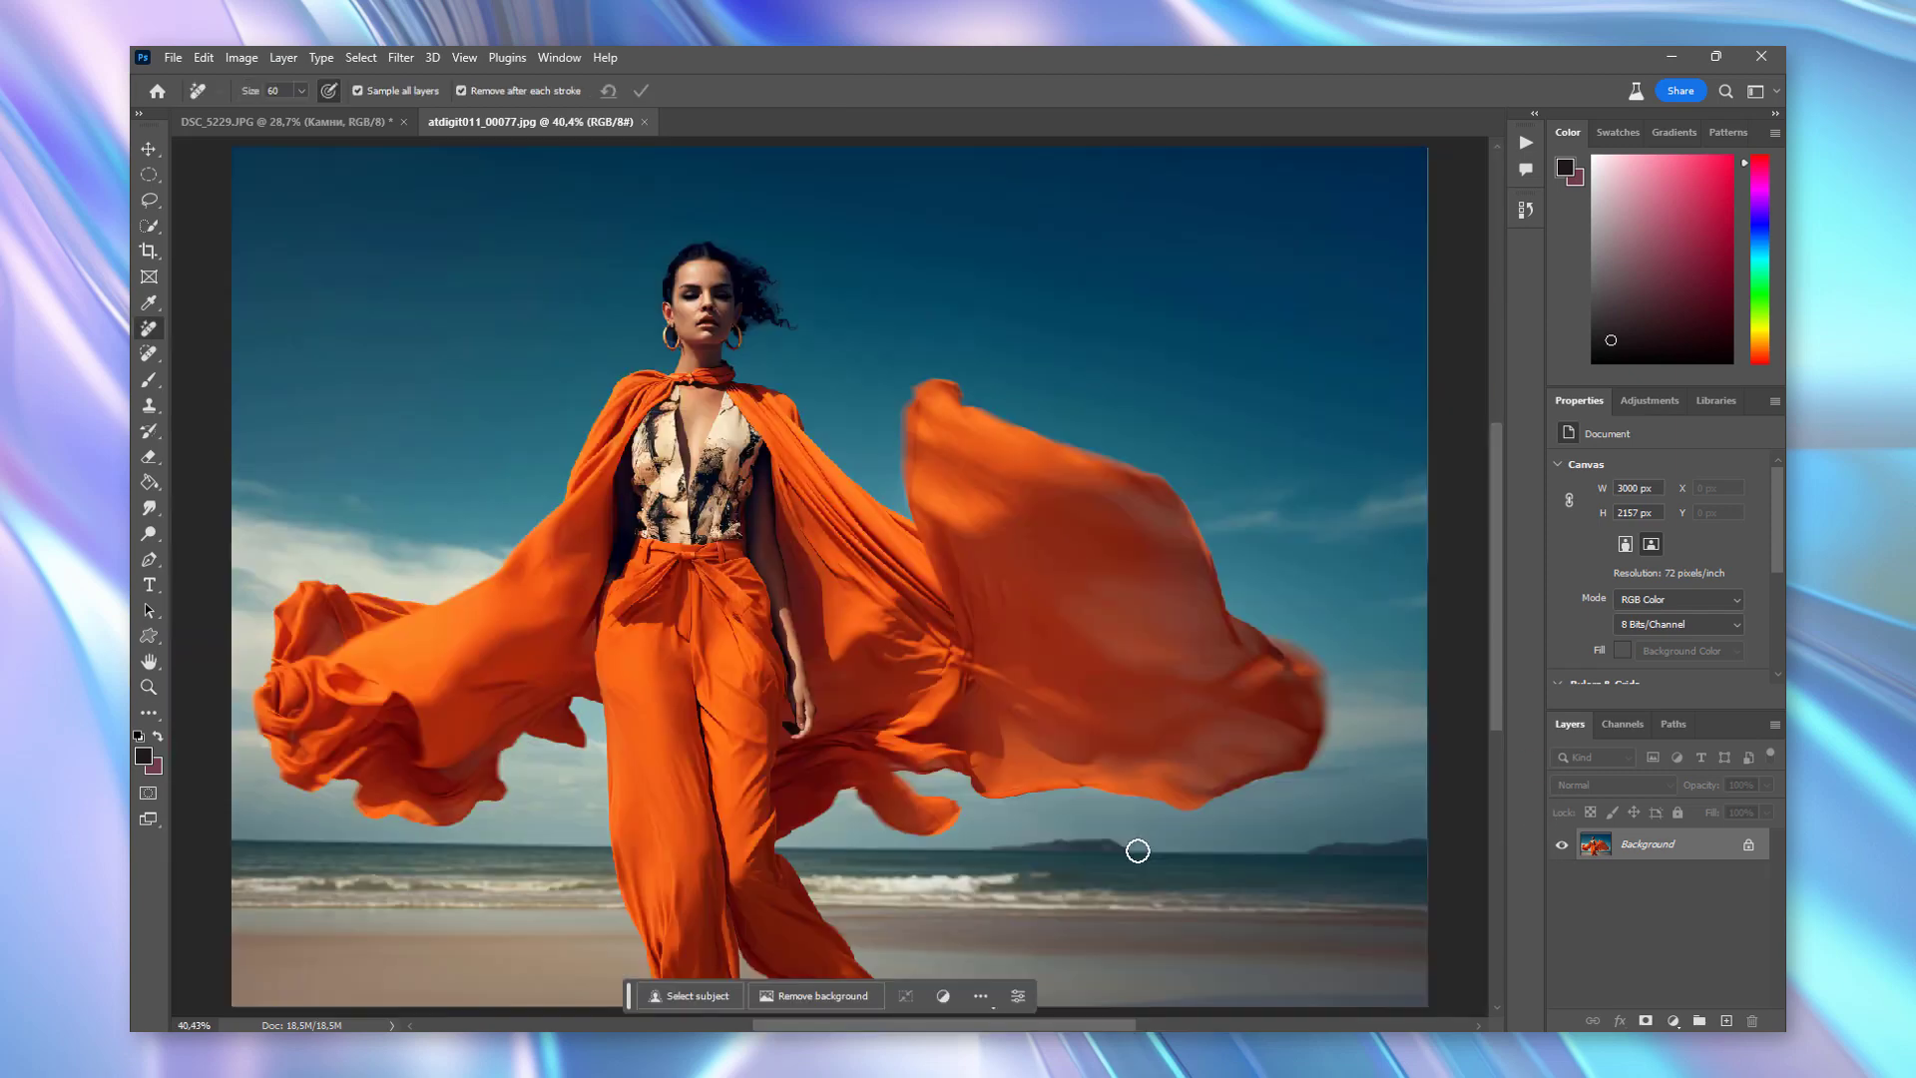
drag(1138, 850, 1137, 847)
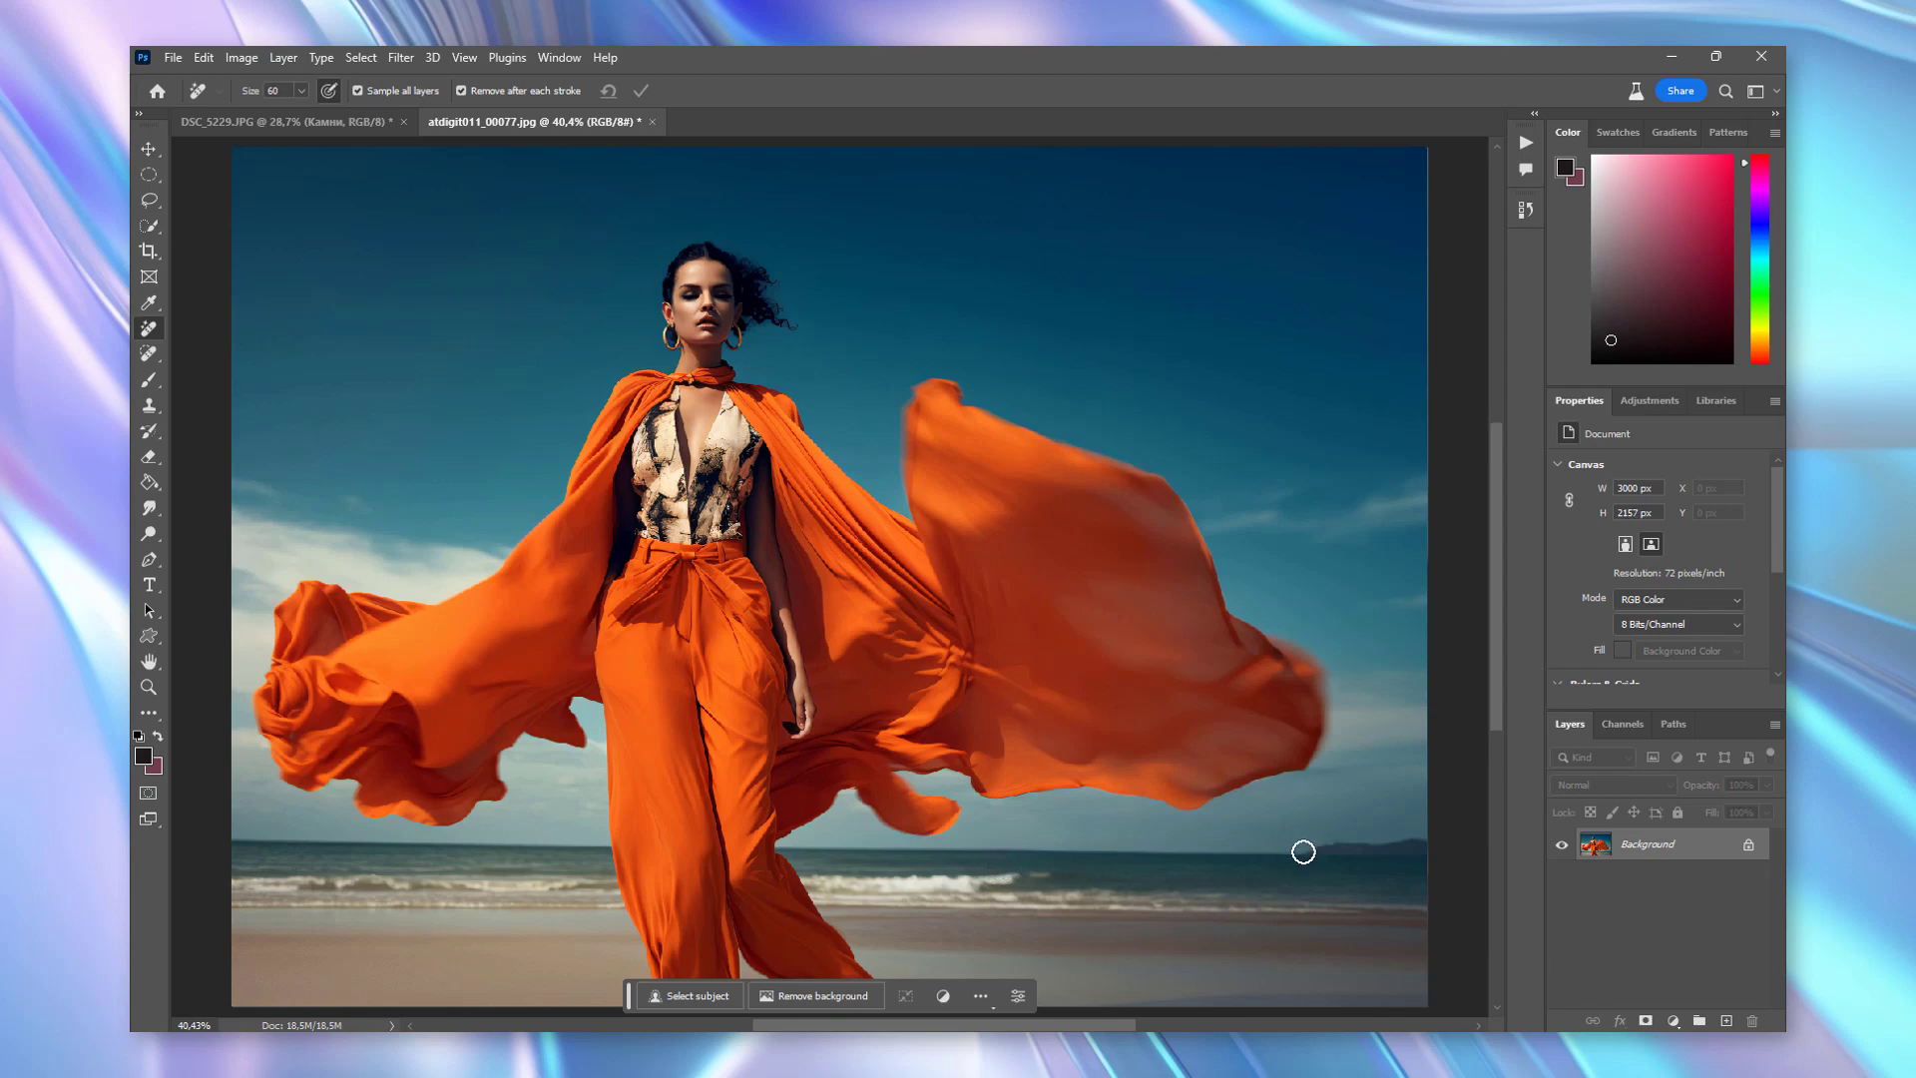
drag(1304, 852, 1422, 846)
- Zoom the beach portrait to 100% and pan up to the woman's face
key(ctrl+plus)
key(ctrl+plus)
key(ctrl+plus)
key(h)
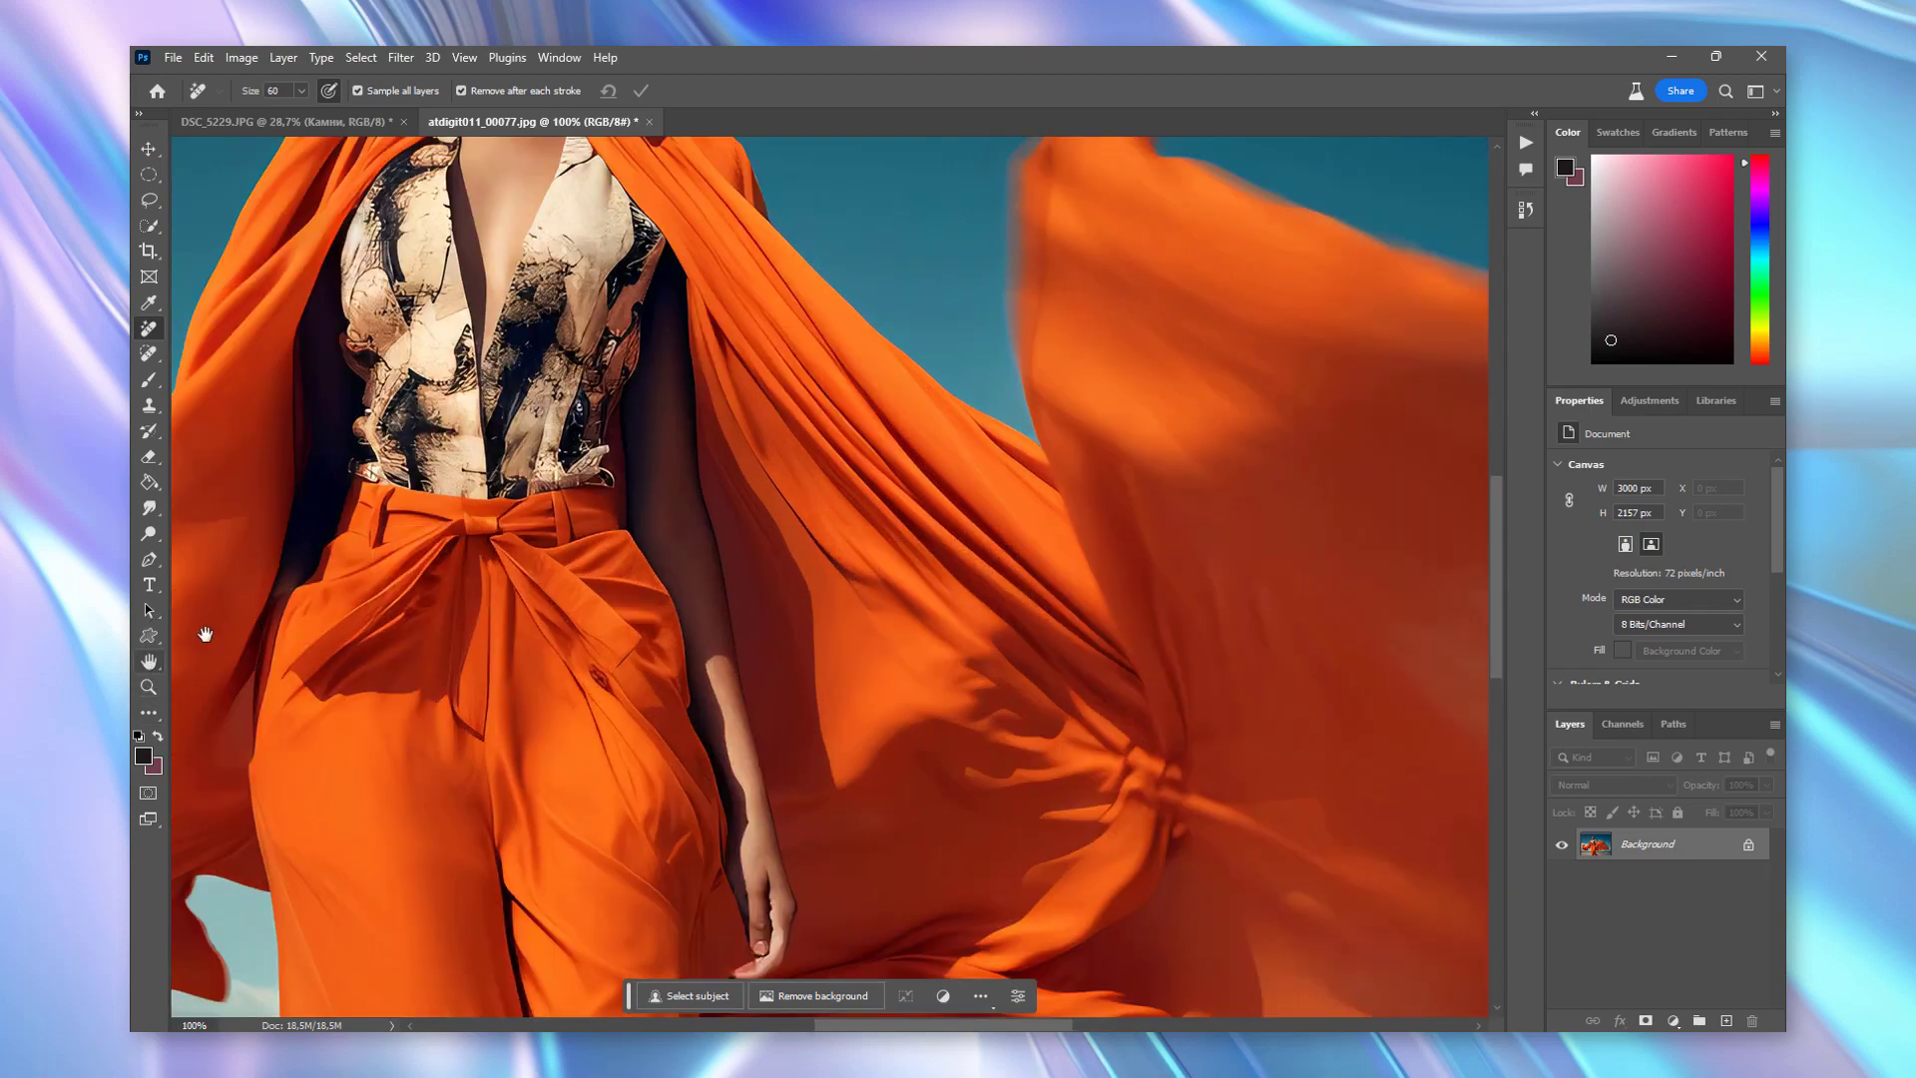
drag(205, 635, 440, 999)
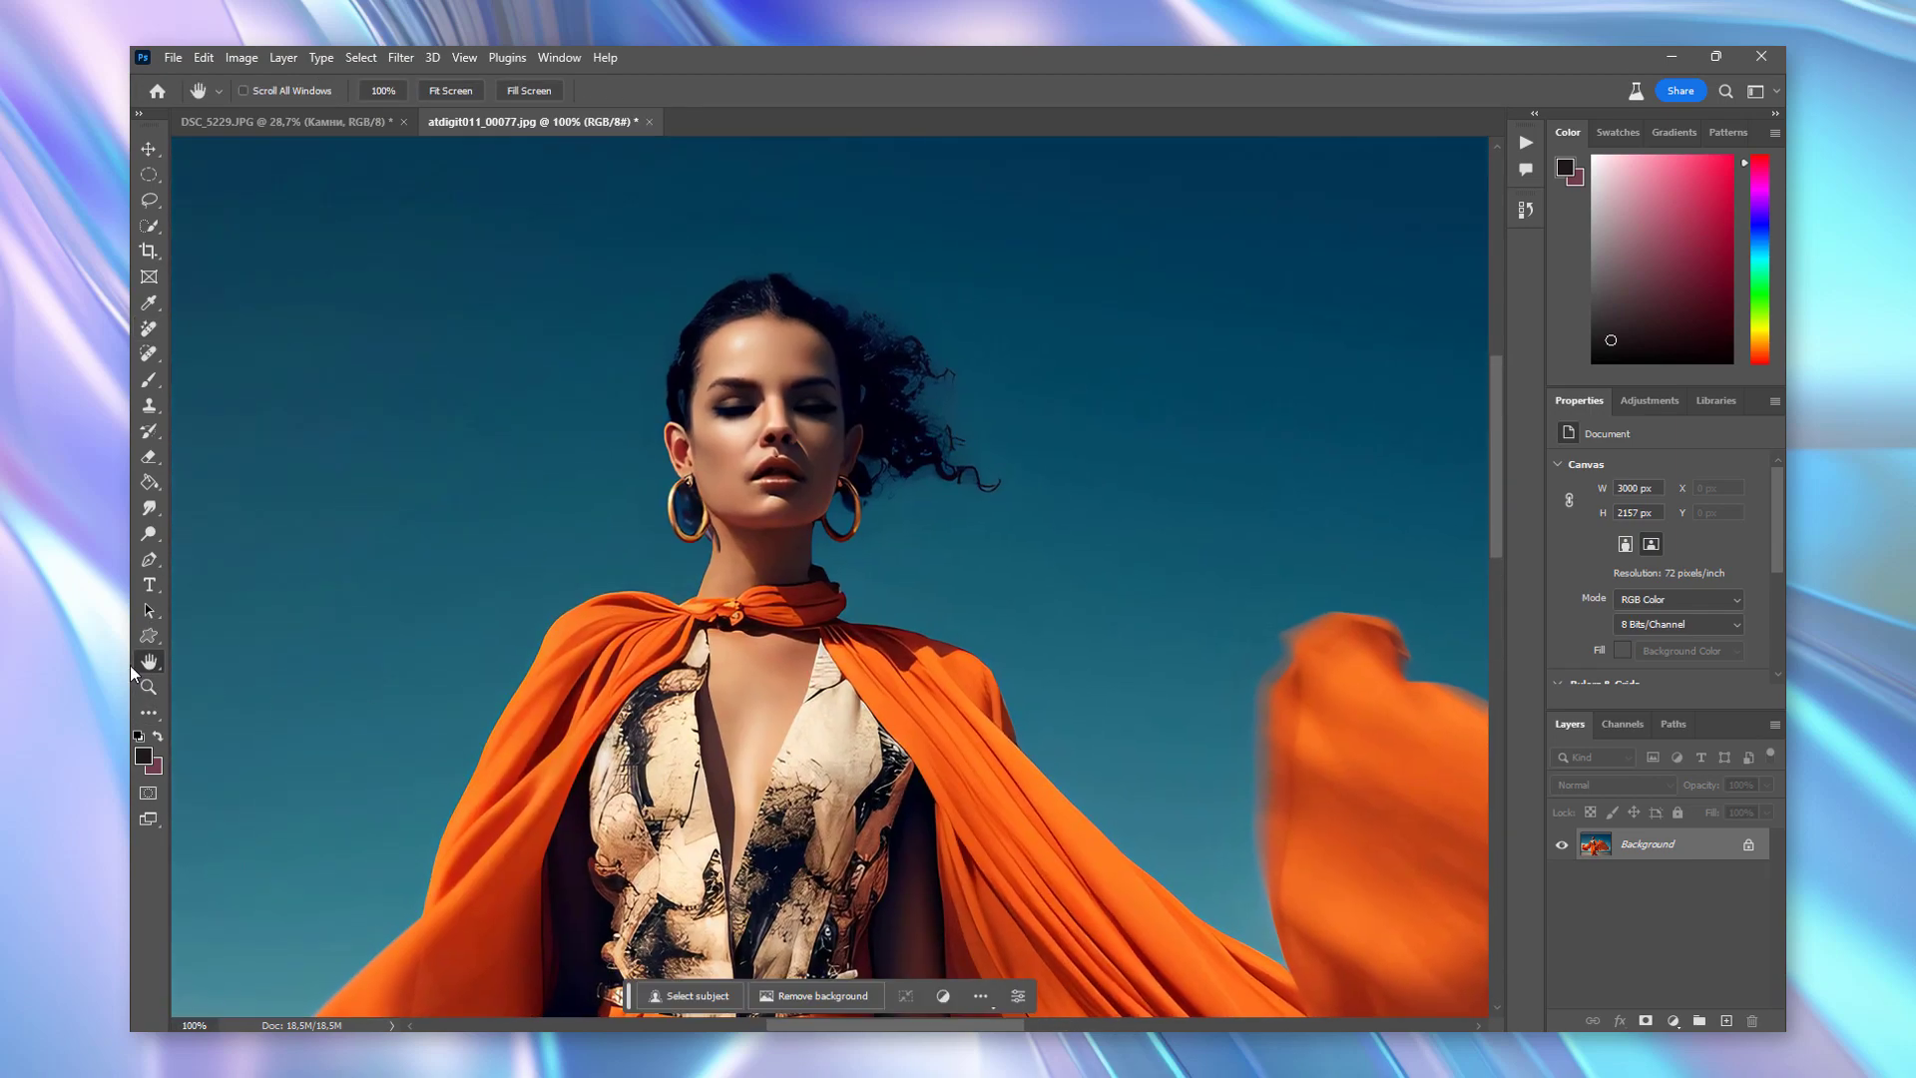
- Frame the woman's face and lasso a selection around her closed eyes
click(148, 686)
alt+click(675, 398)
drag(834, 680, 740, 462)
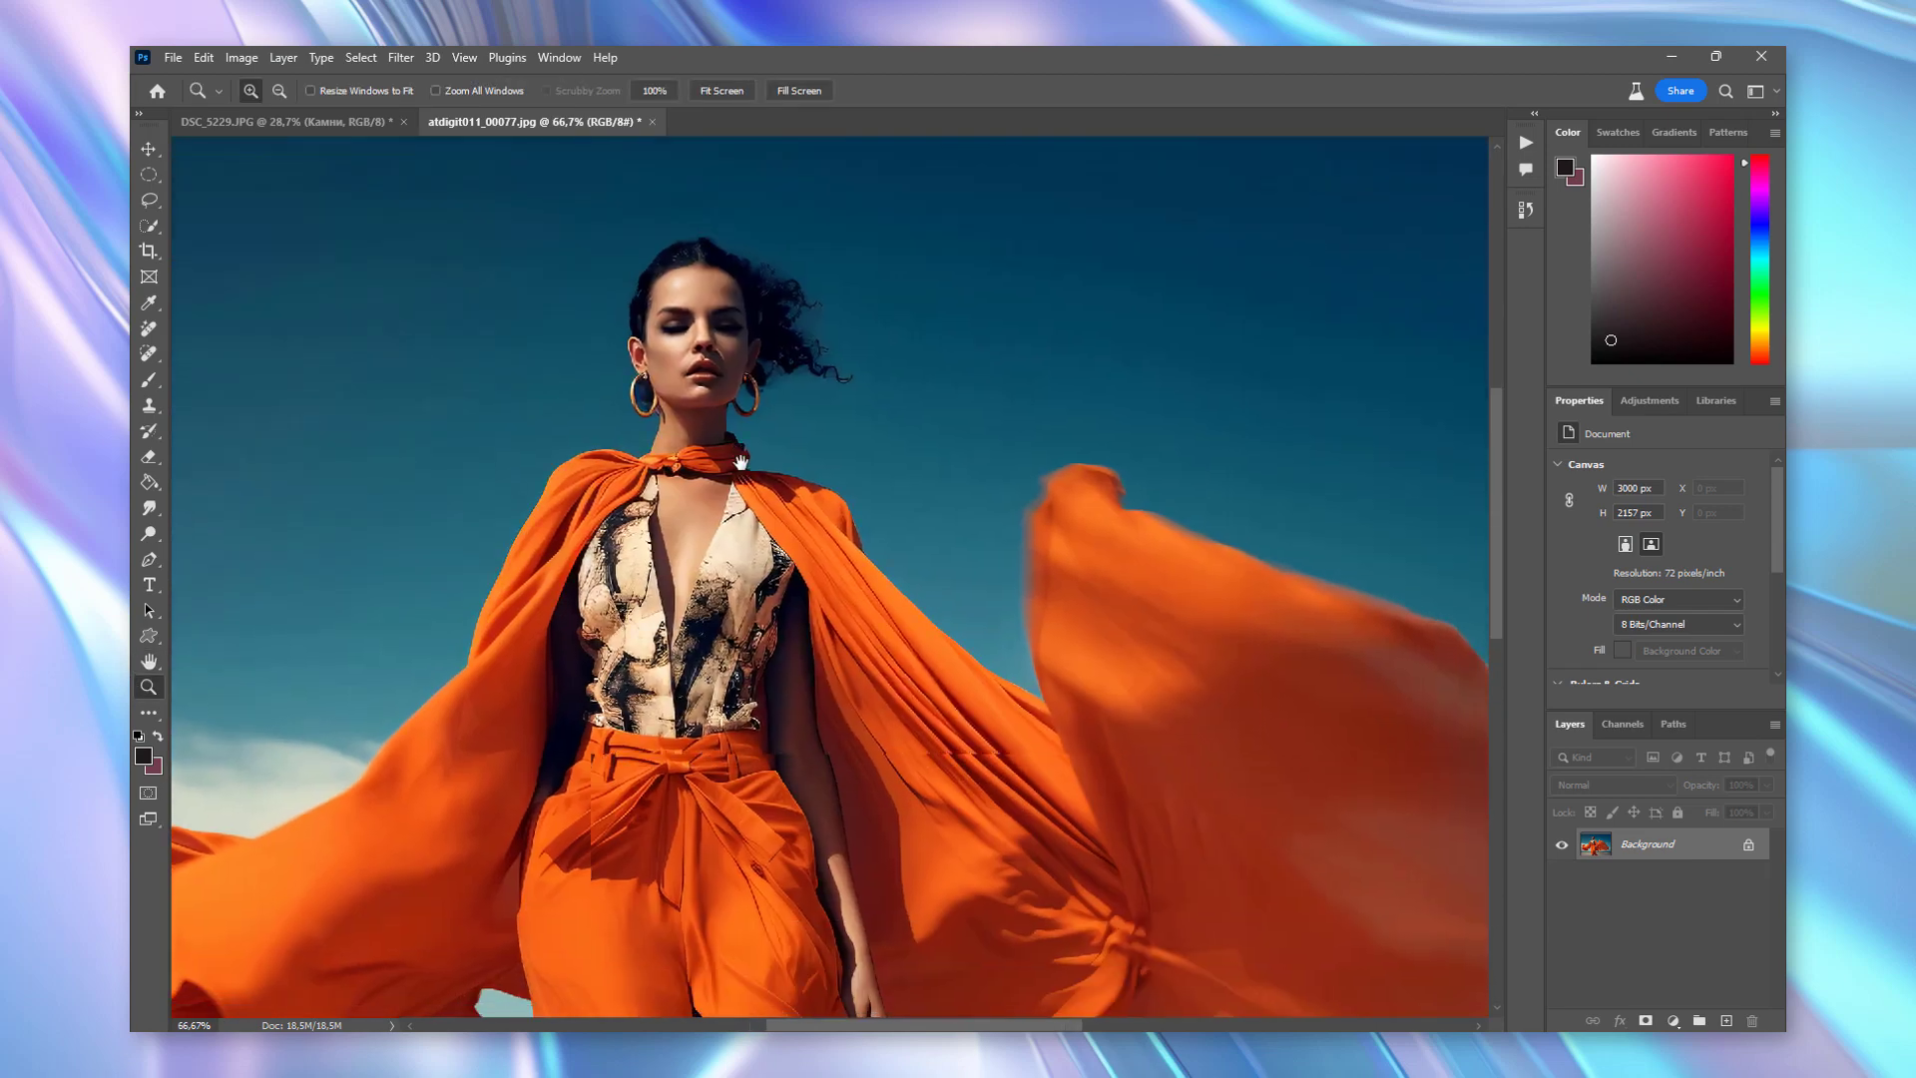
click(149, 200)
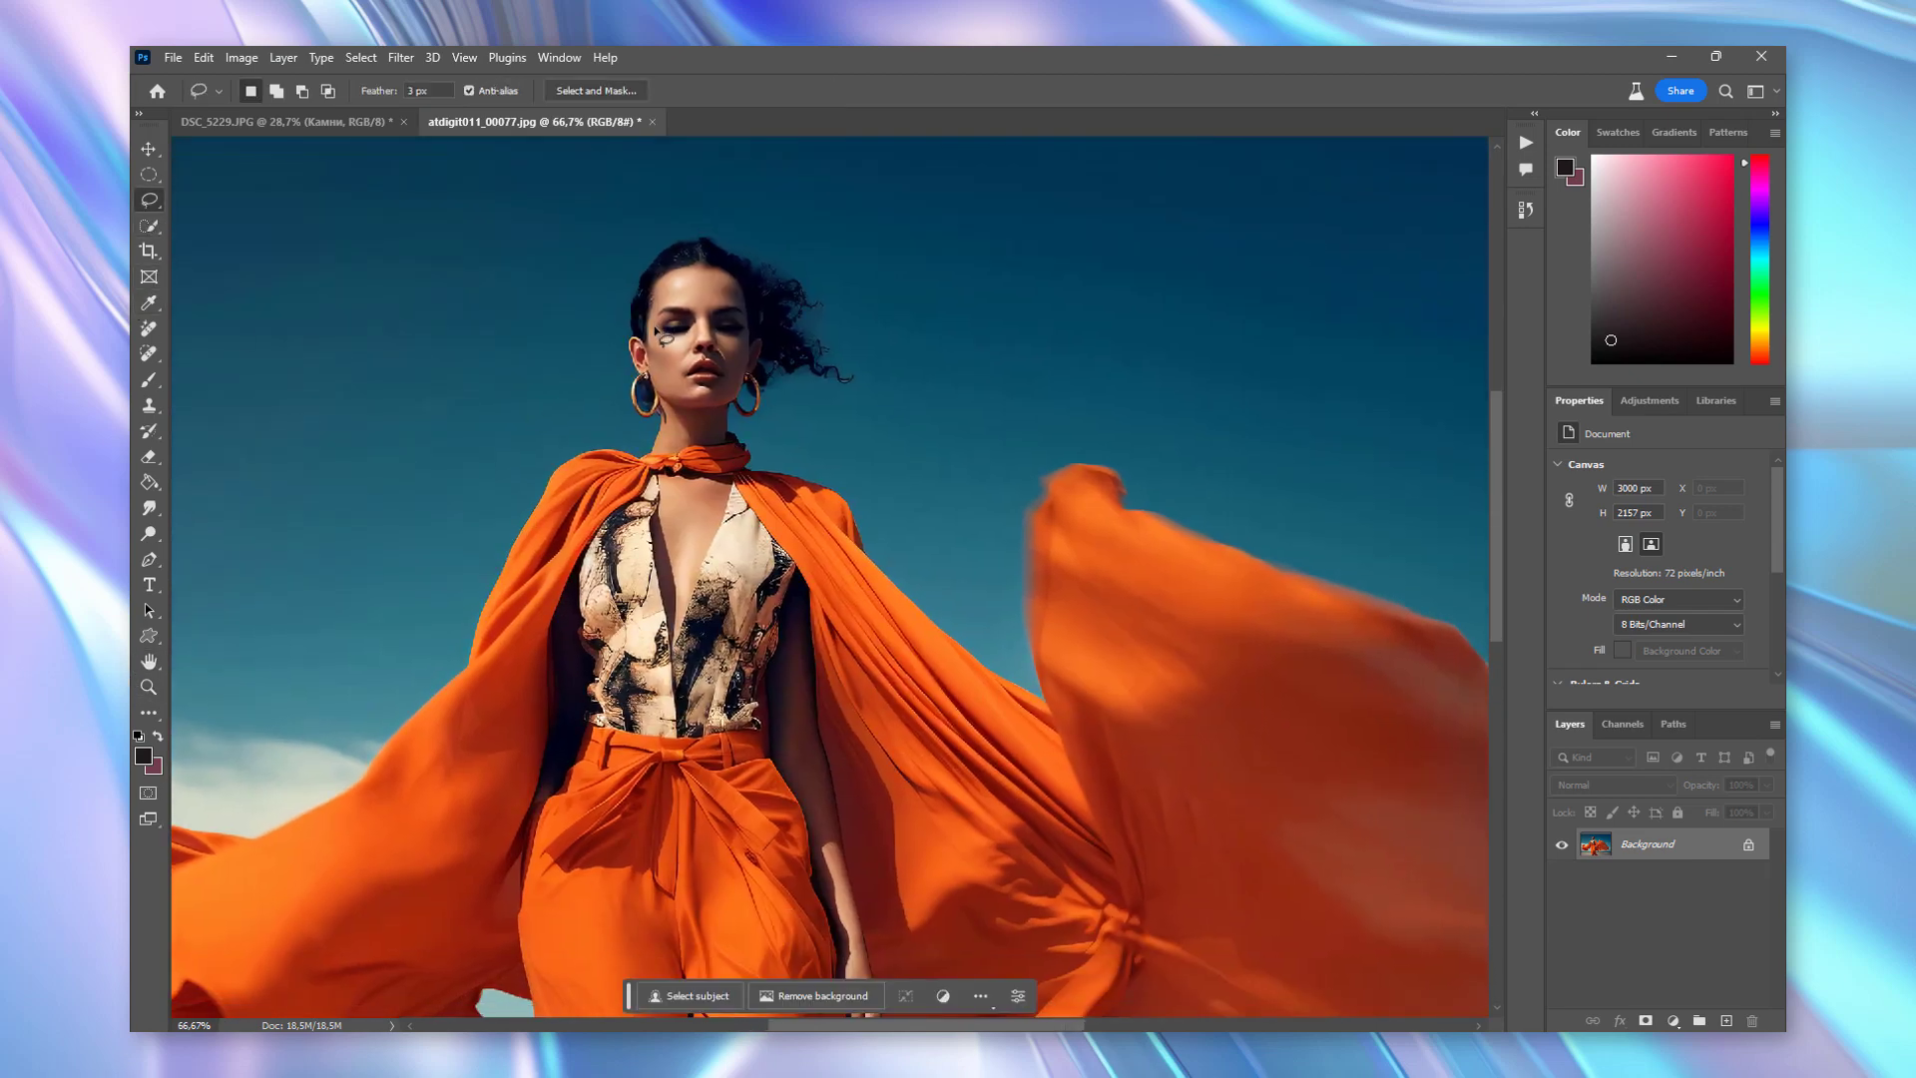
drag(655, 329, 656, 331)
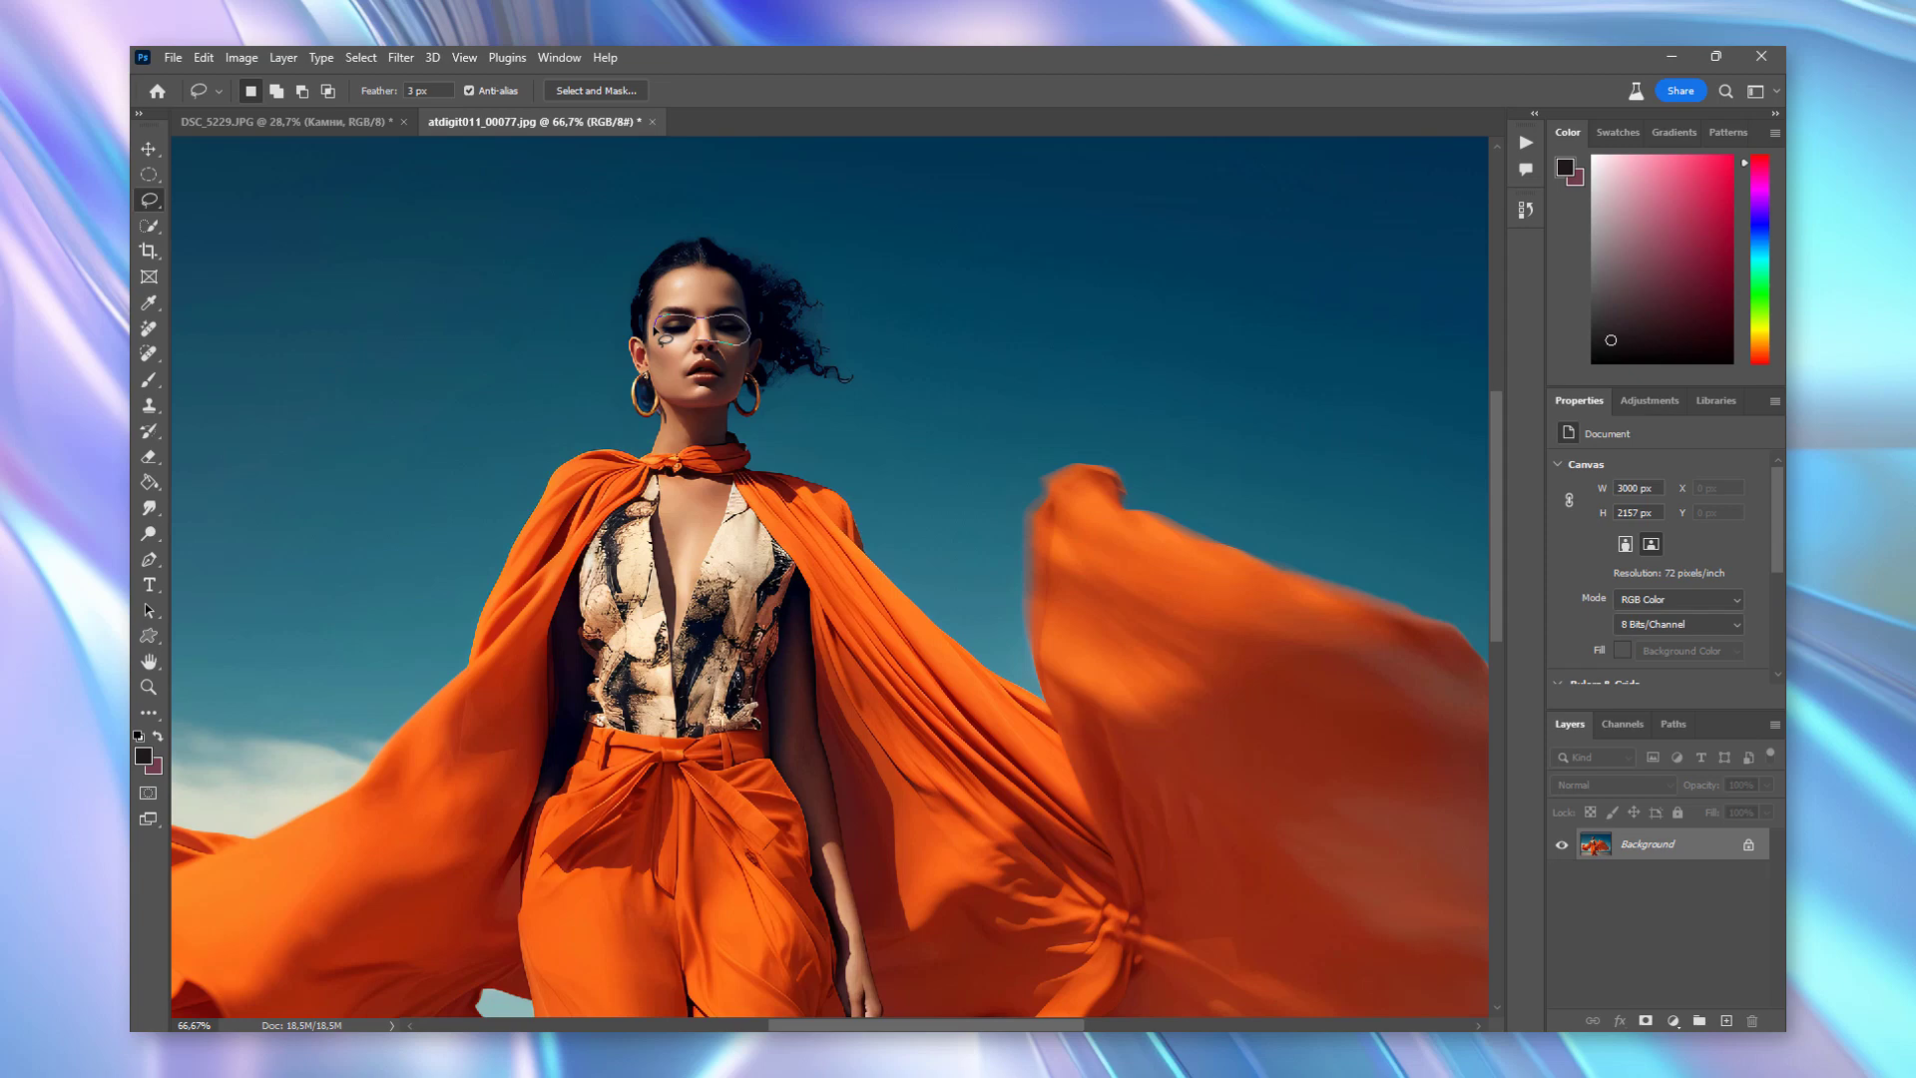
drag(660, 336, 661, 335)
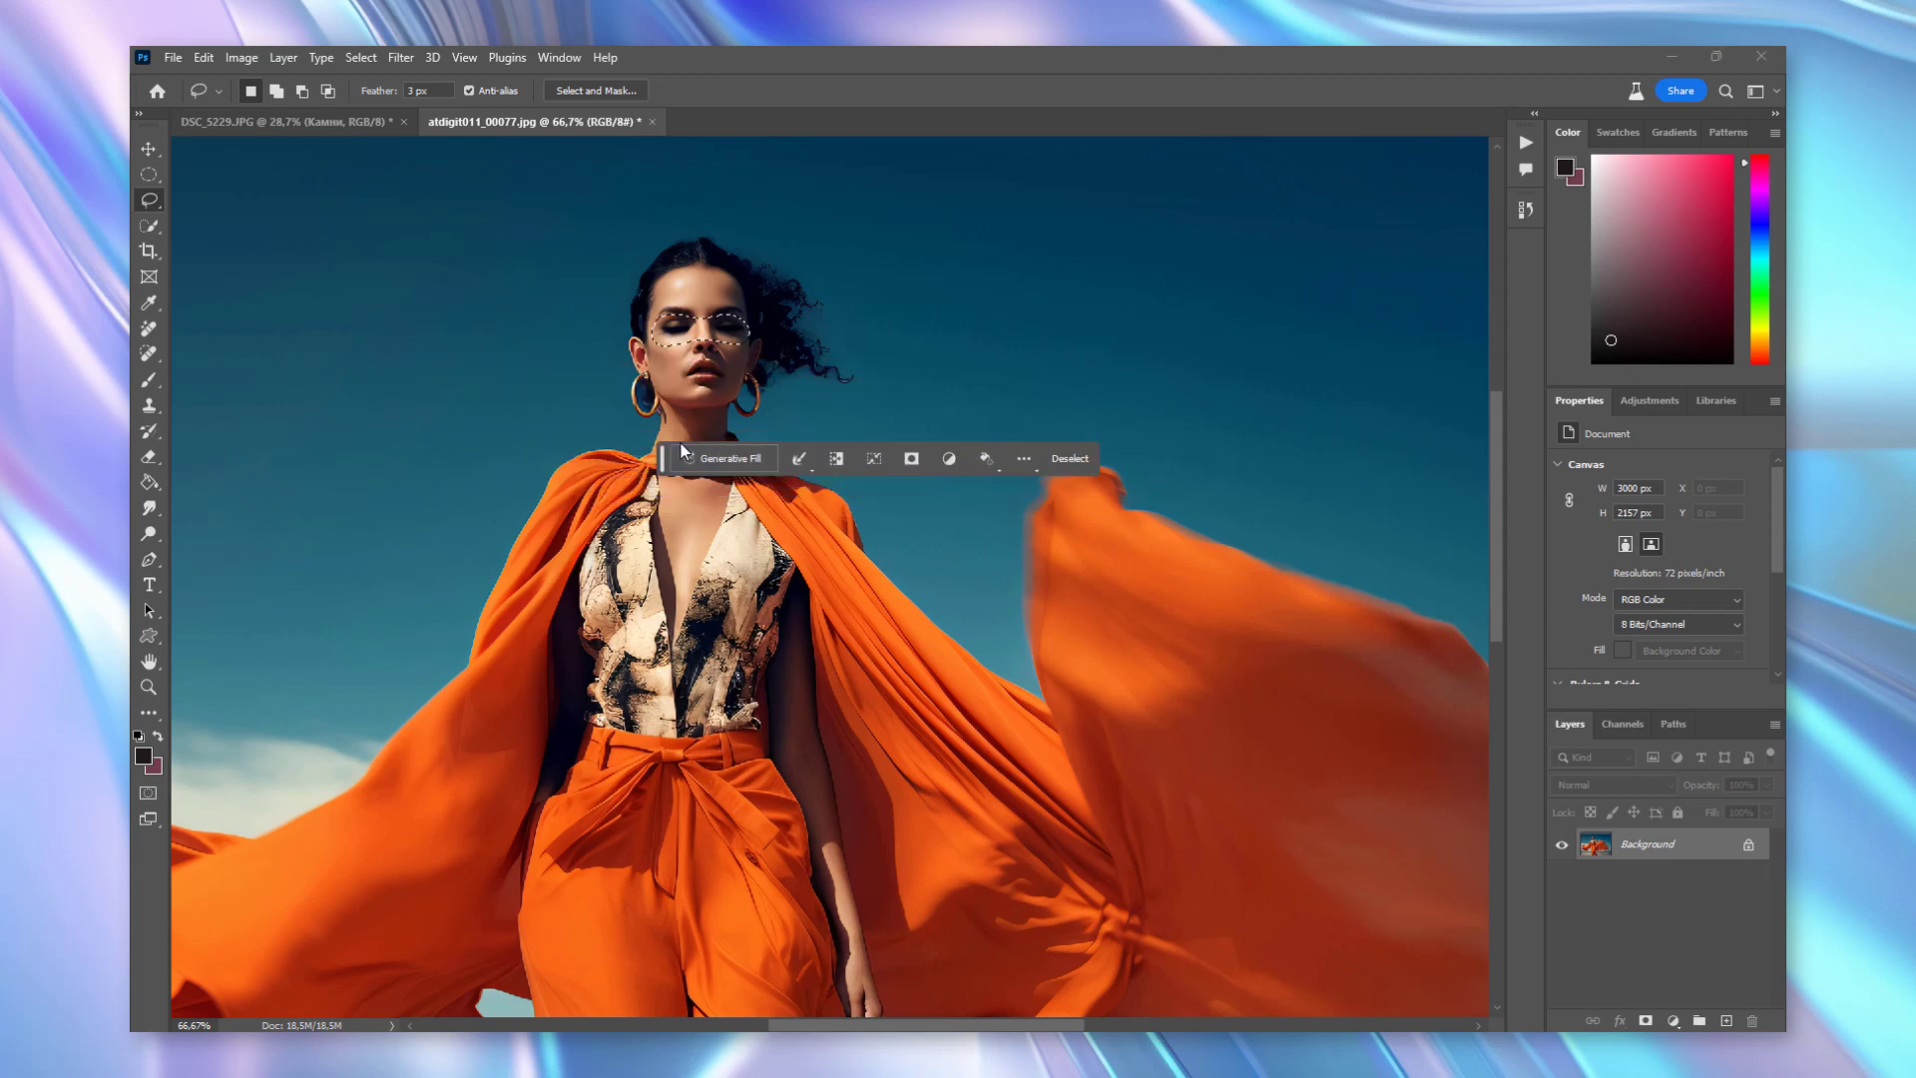
- Generative-fill the selection with the prompt 'Открытые глаза', then fit the photo to the window
click(775, 425)
text(Открыи)
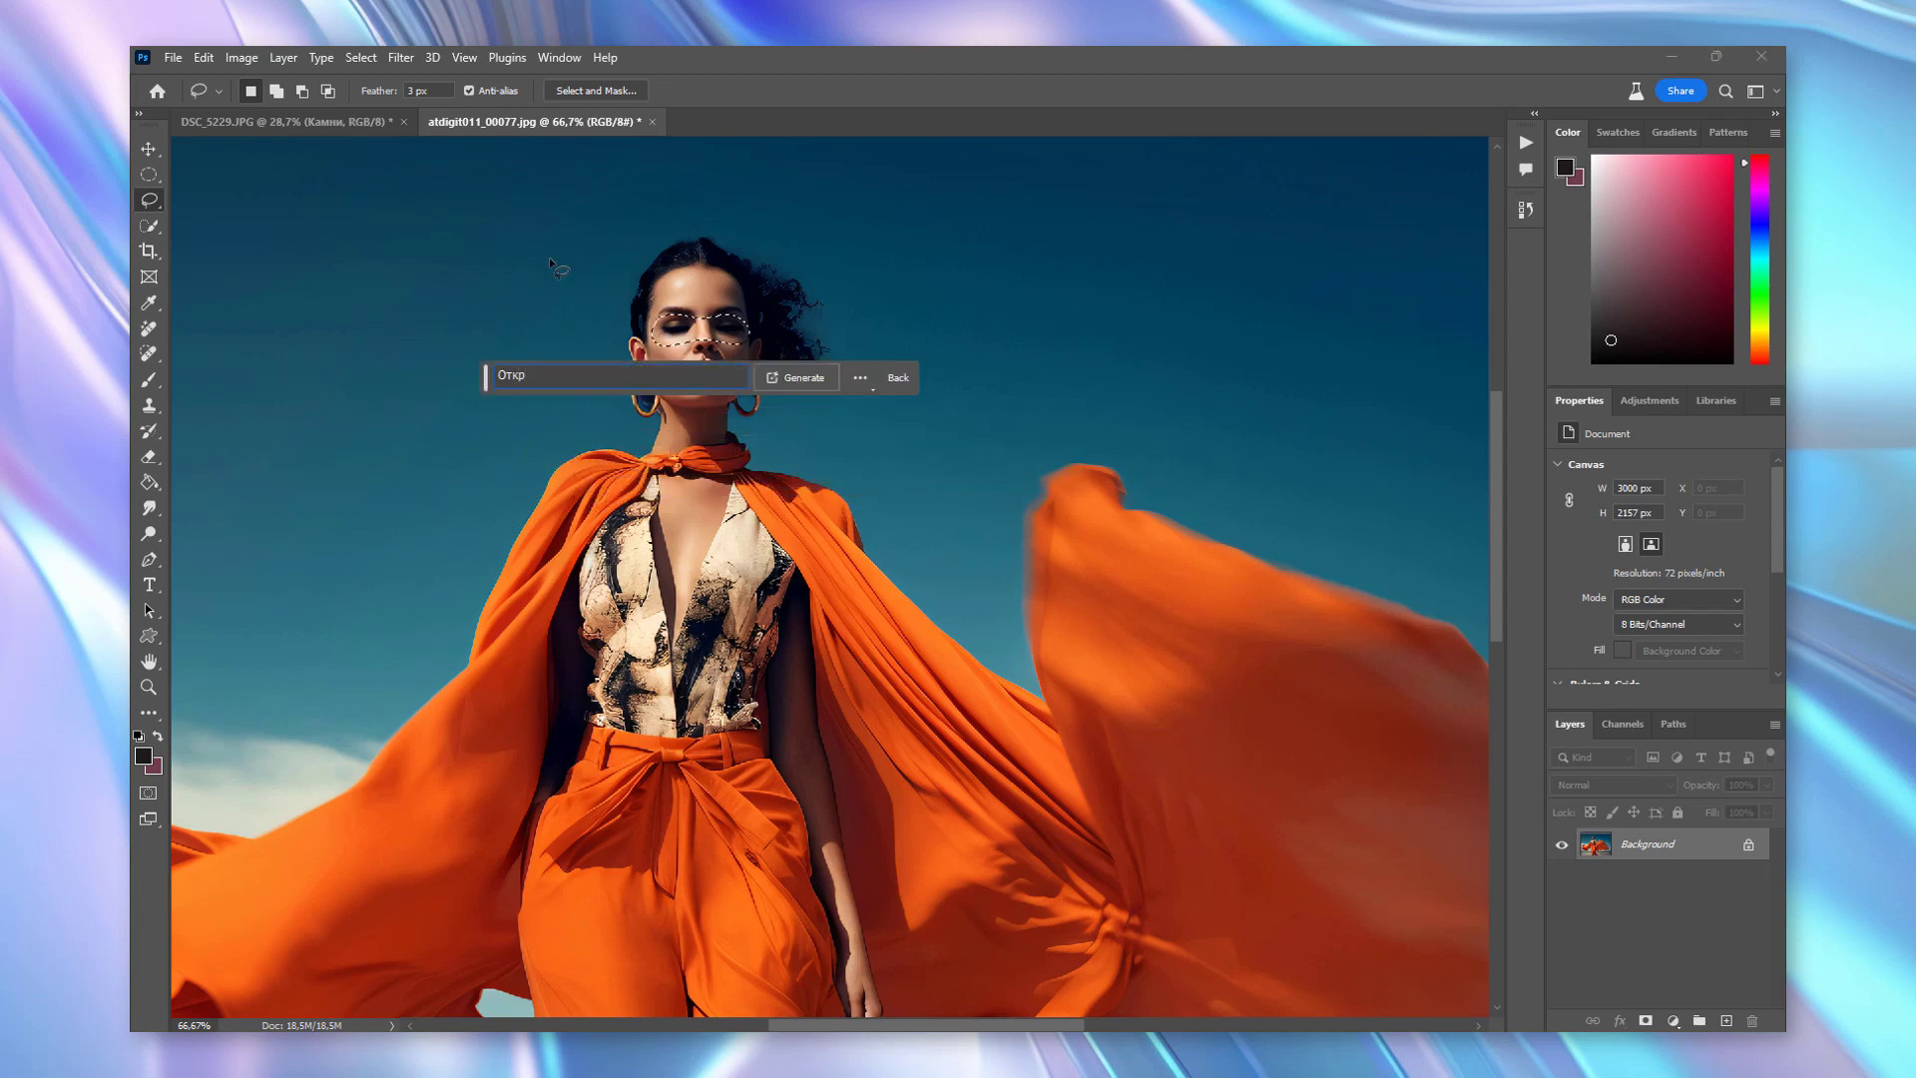
key(BackSpace)
text(тые глаза)
key(Return)
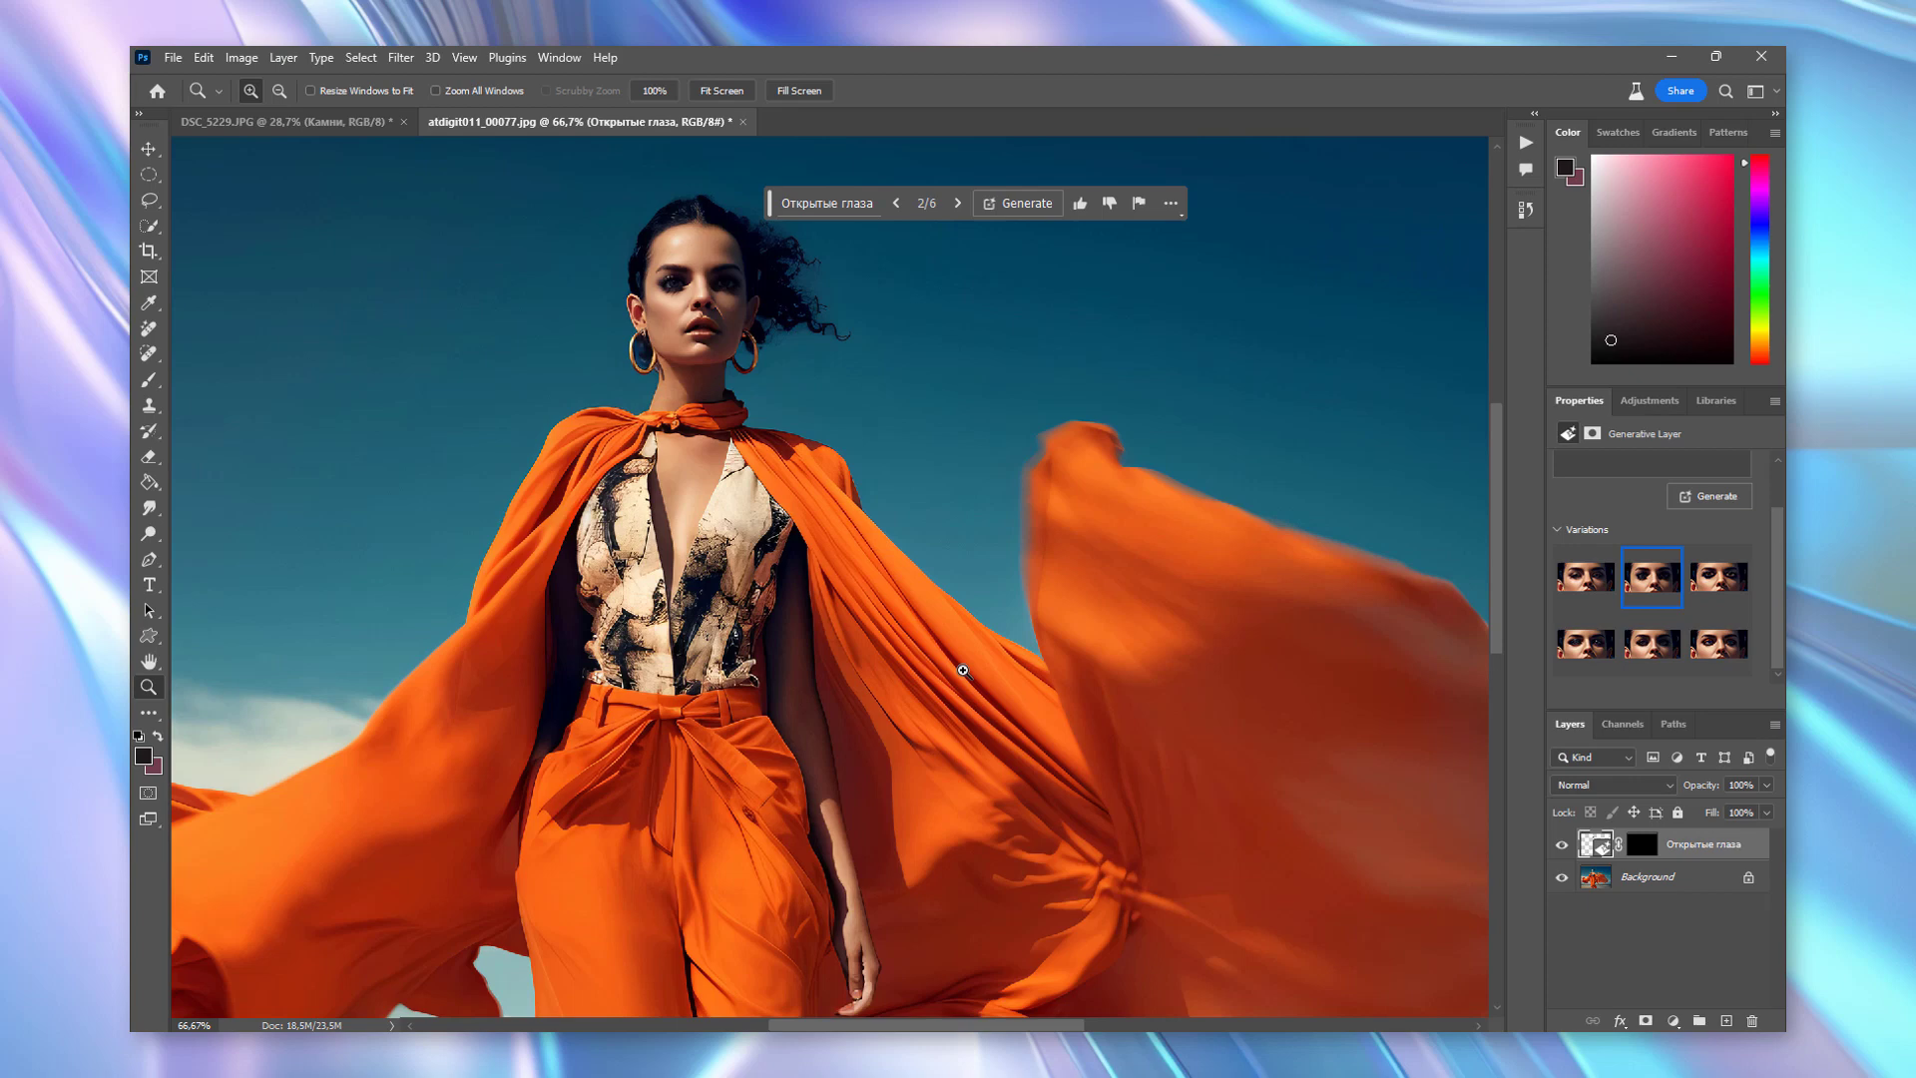
key(ctrl+0)
key(h)
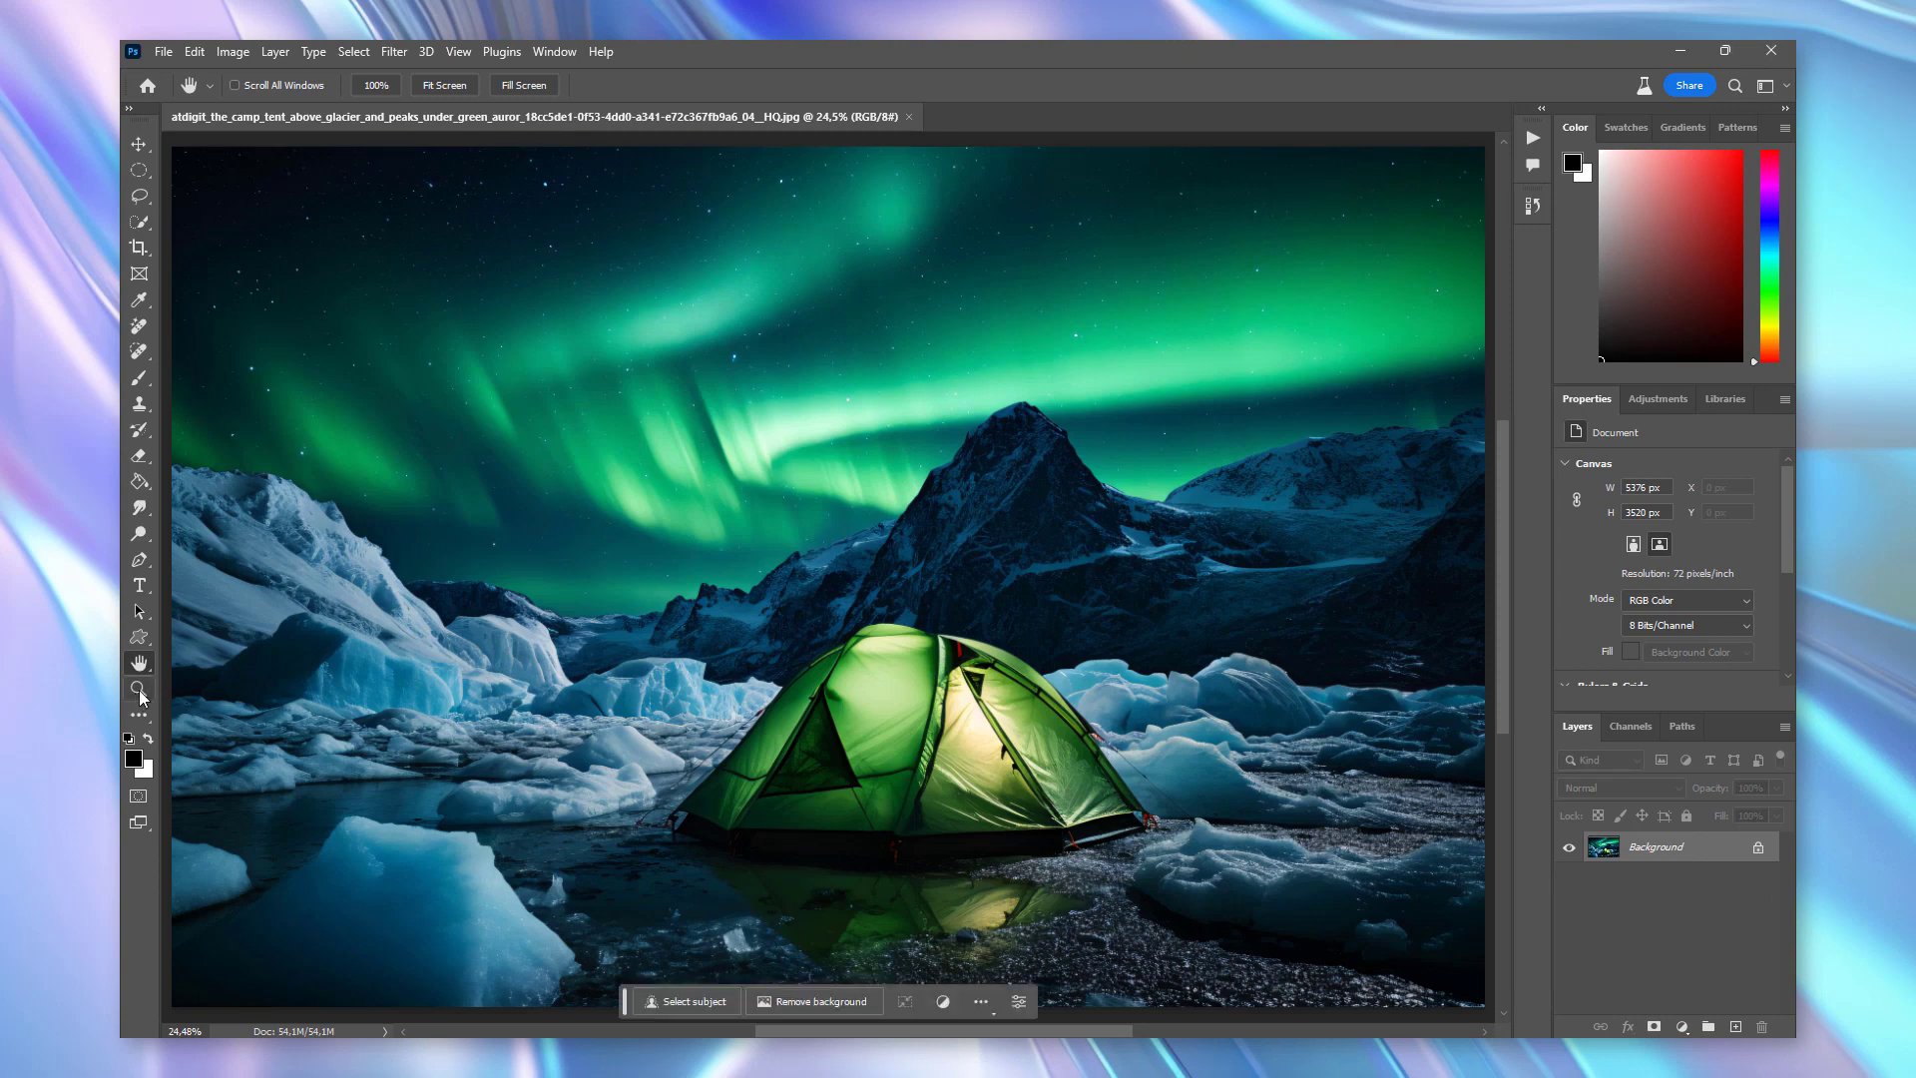
- Set up the Remove tool at brush size 80 on a new empty layer
click(139, 325)
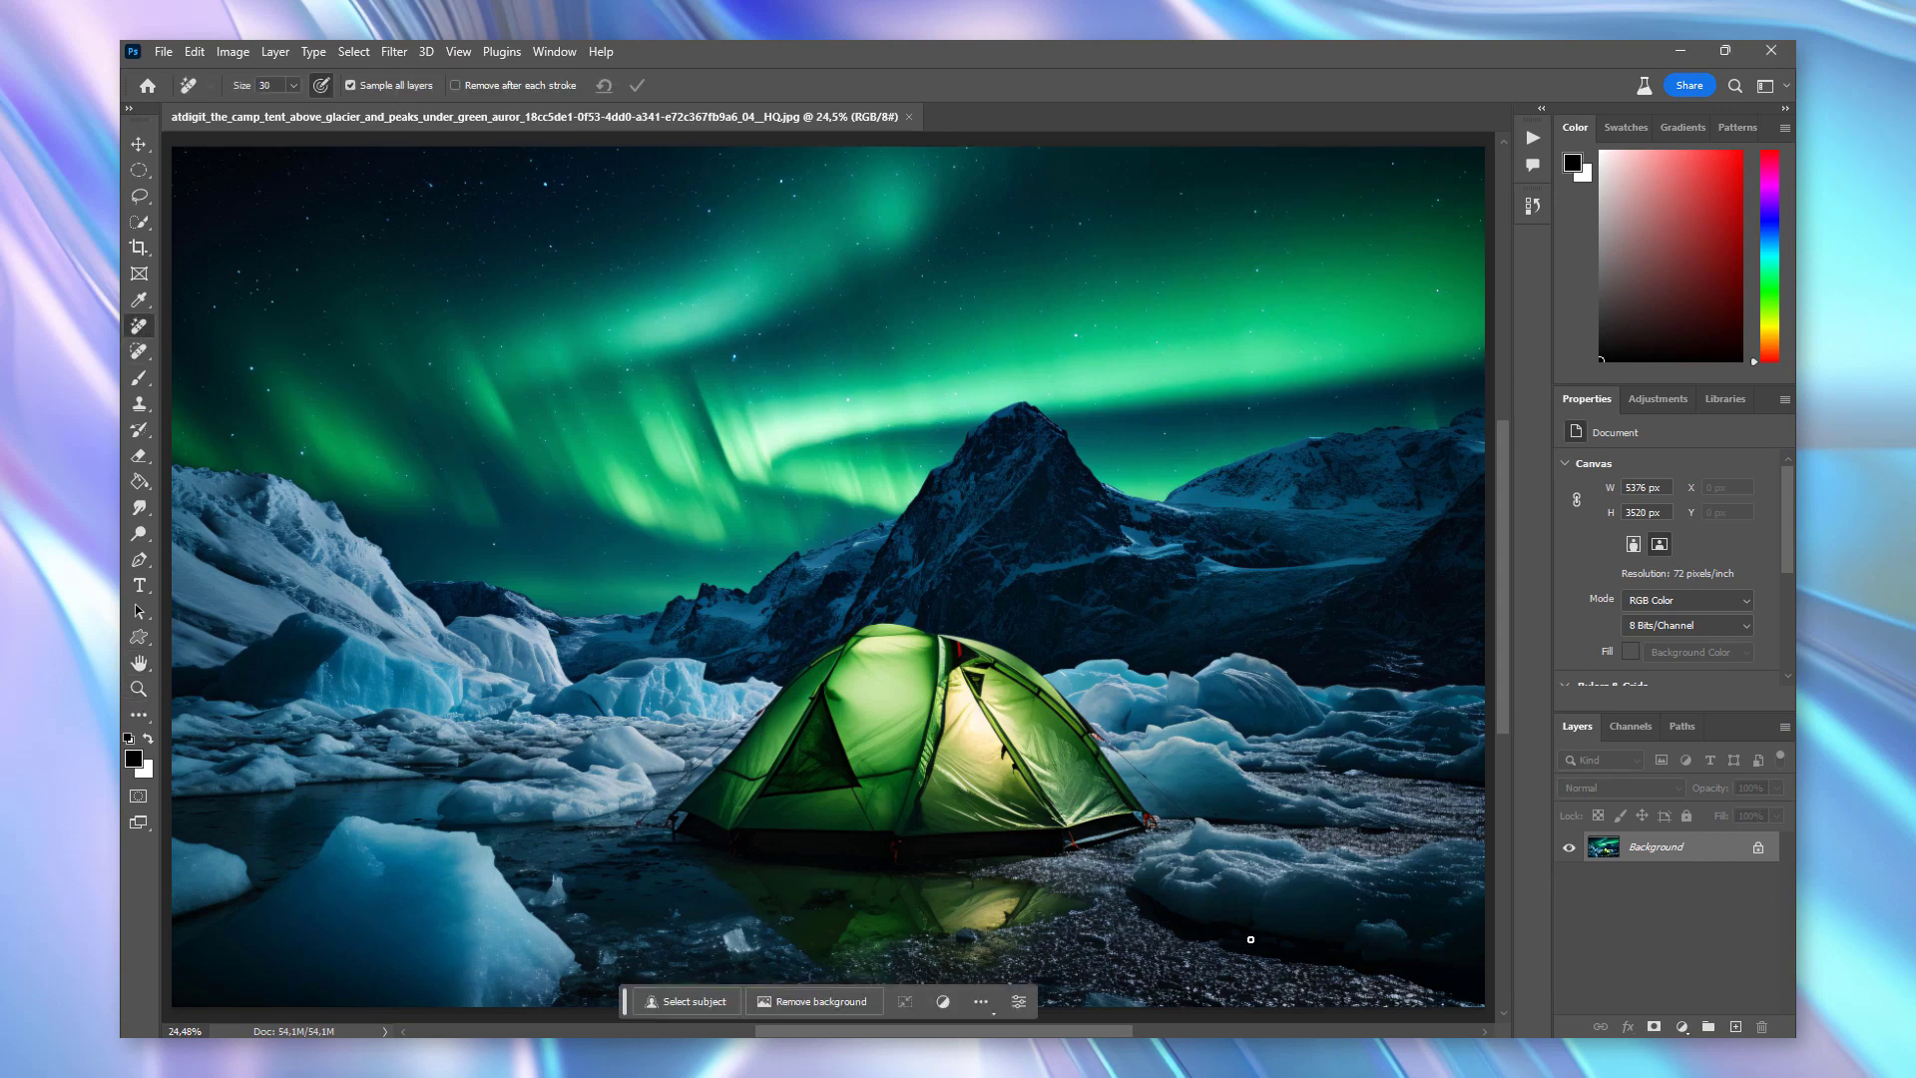
click(1737, 1028)
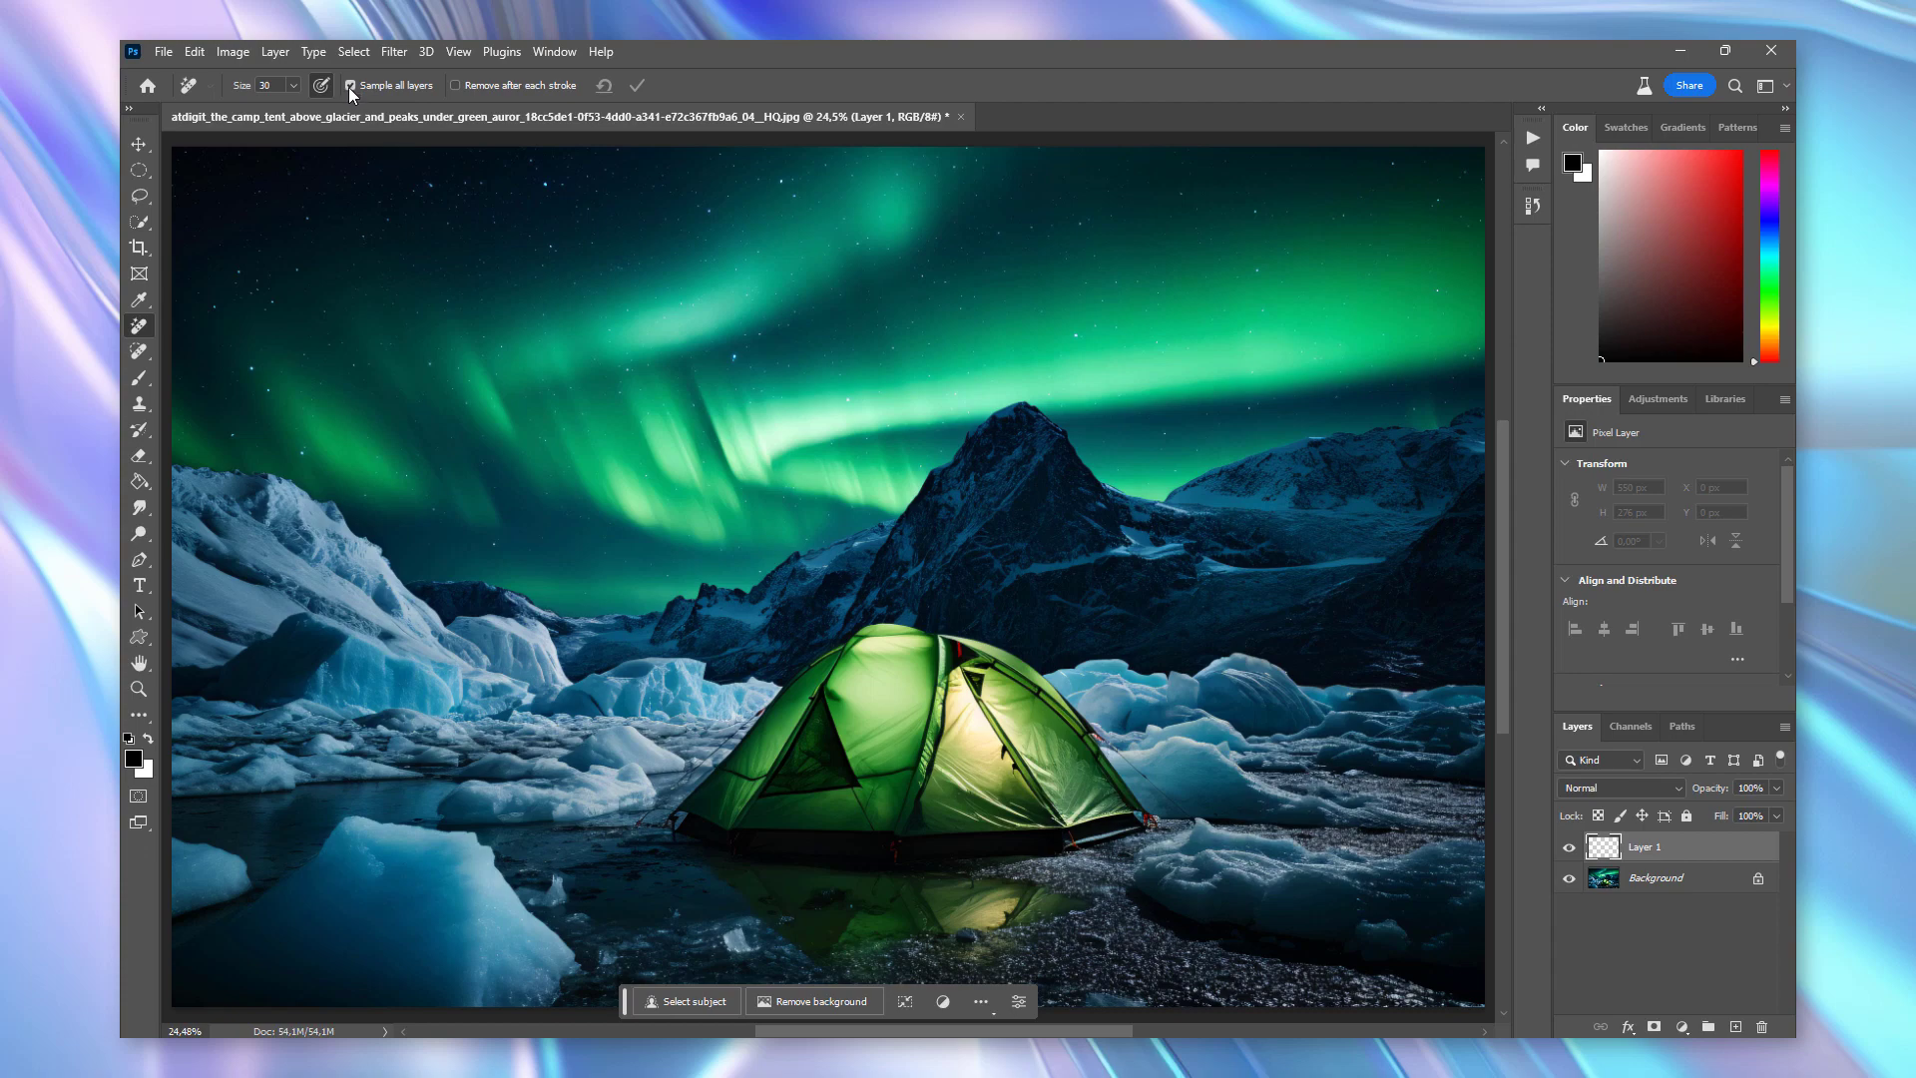
scroll(672, 713, up, 1)
key(bracketright)
key(bracketright)
key(bracketright)
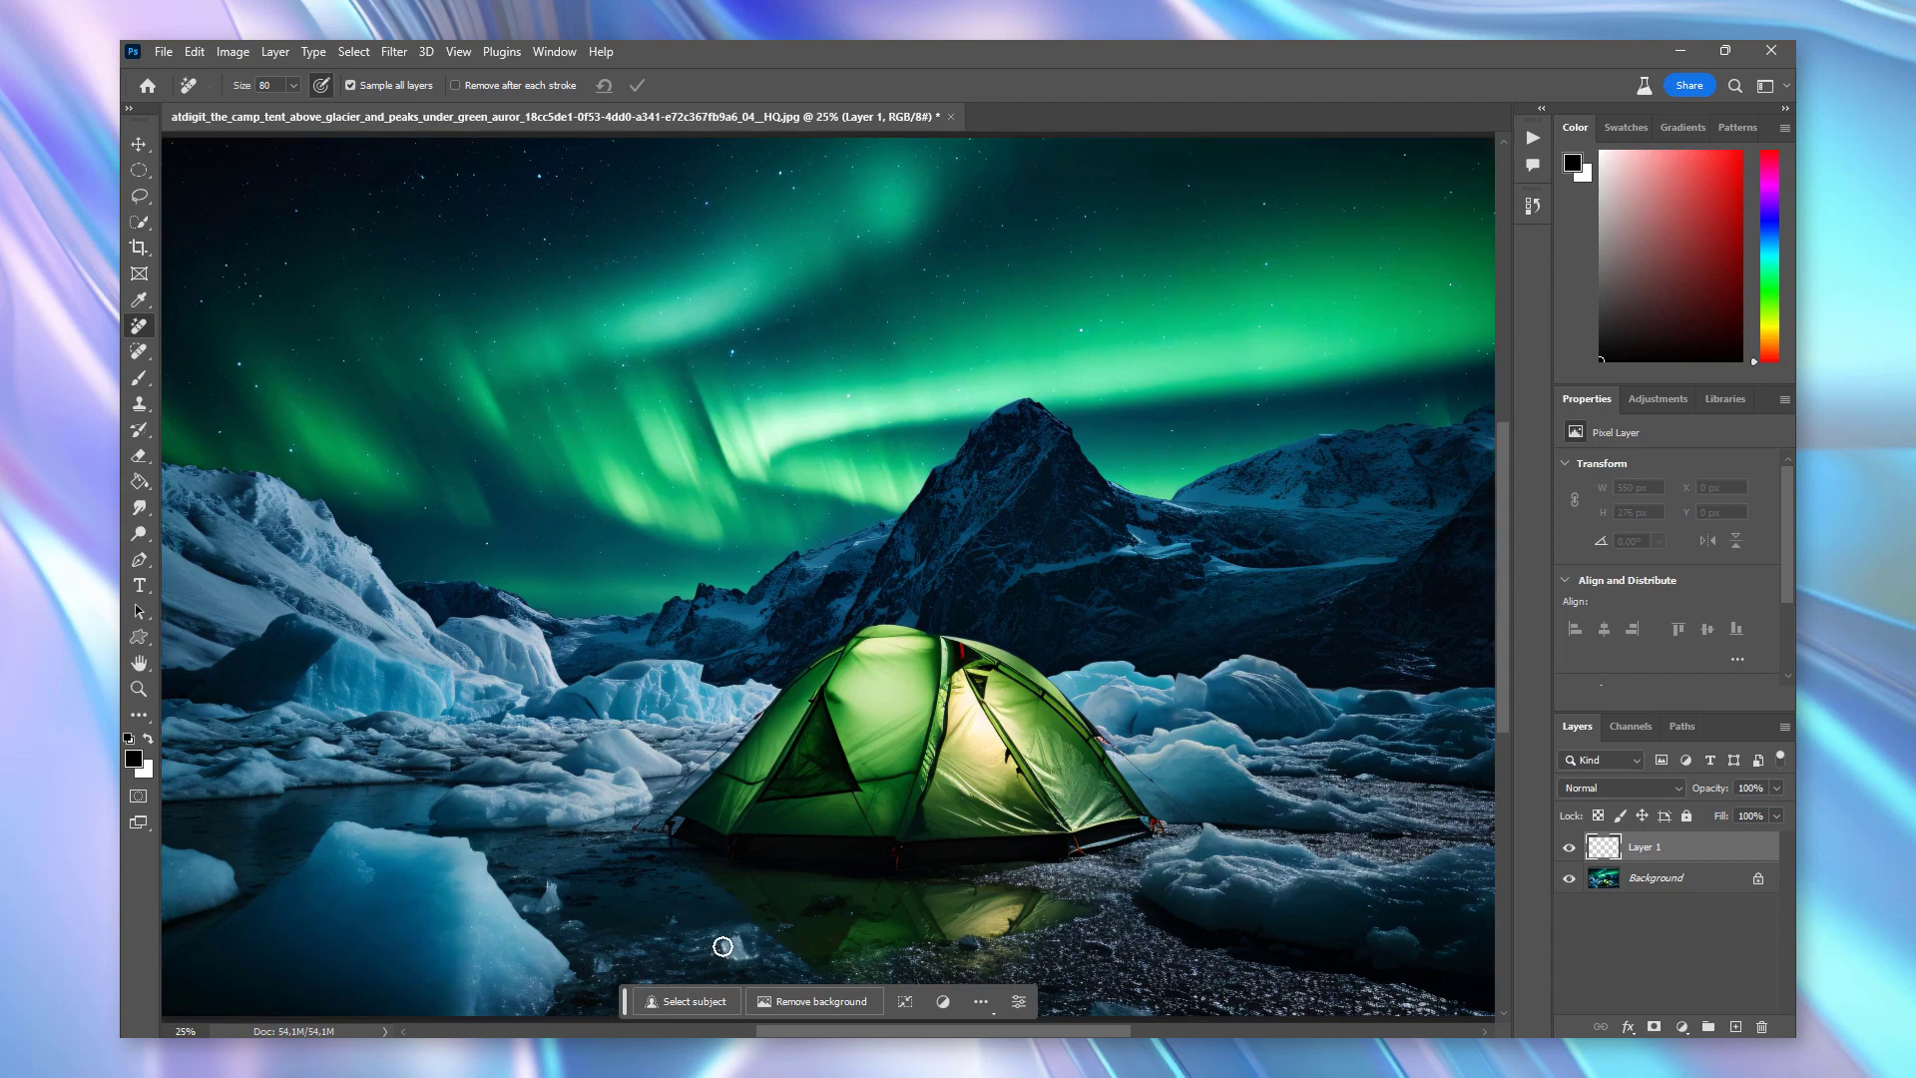
- Remove the water spots and iceberg-edge bits, then toggle layer visibility to compare with the original
click(723, 941)
drag(724, 941, 758, 962)
click(553, 877)
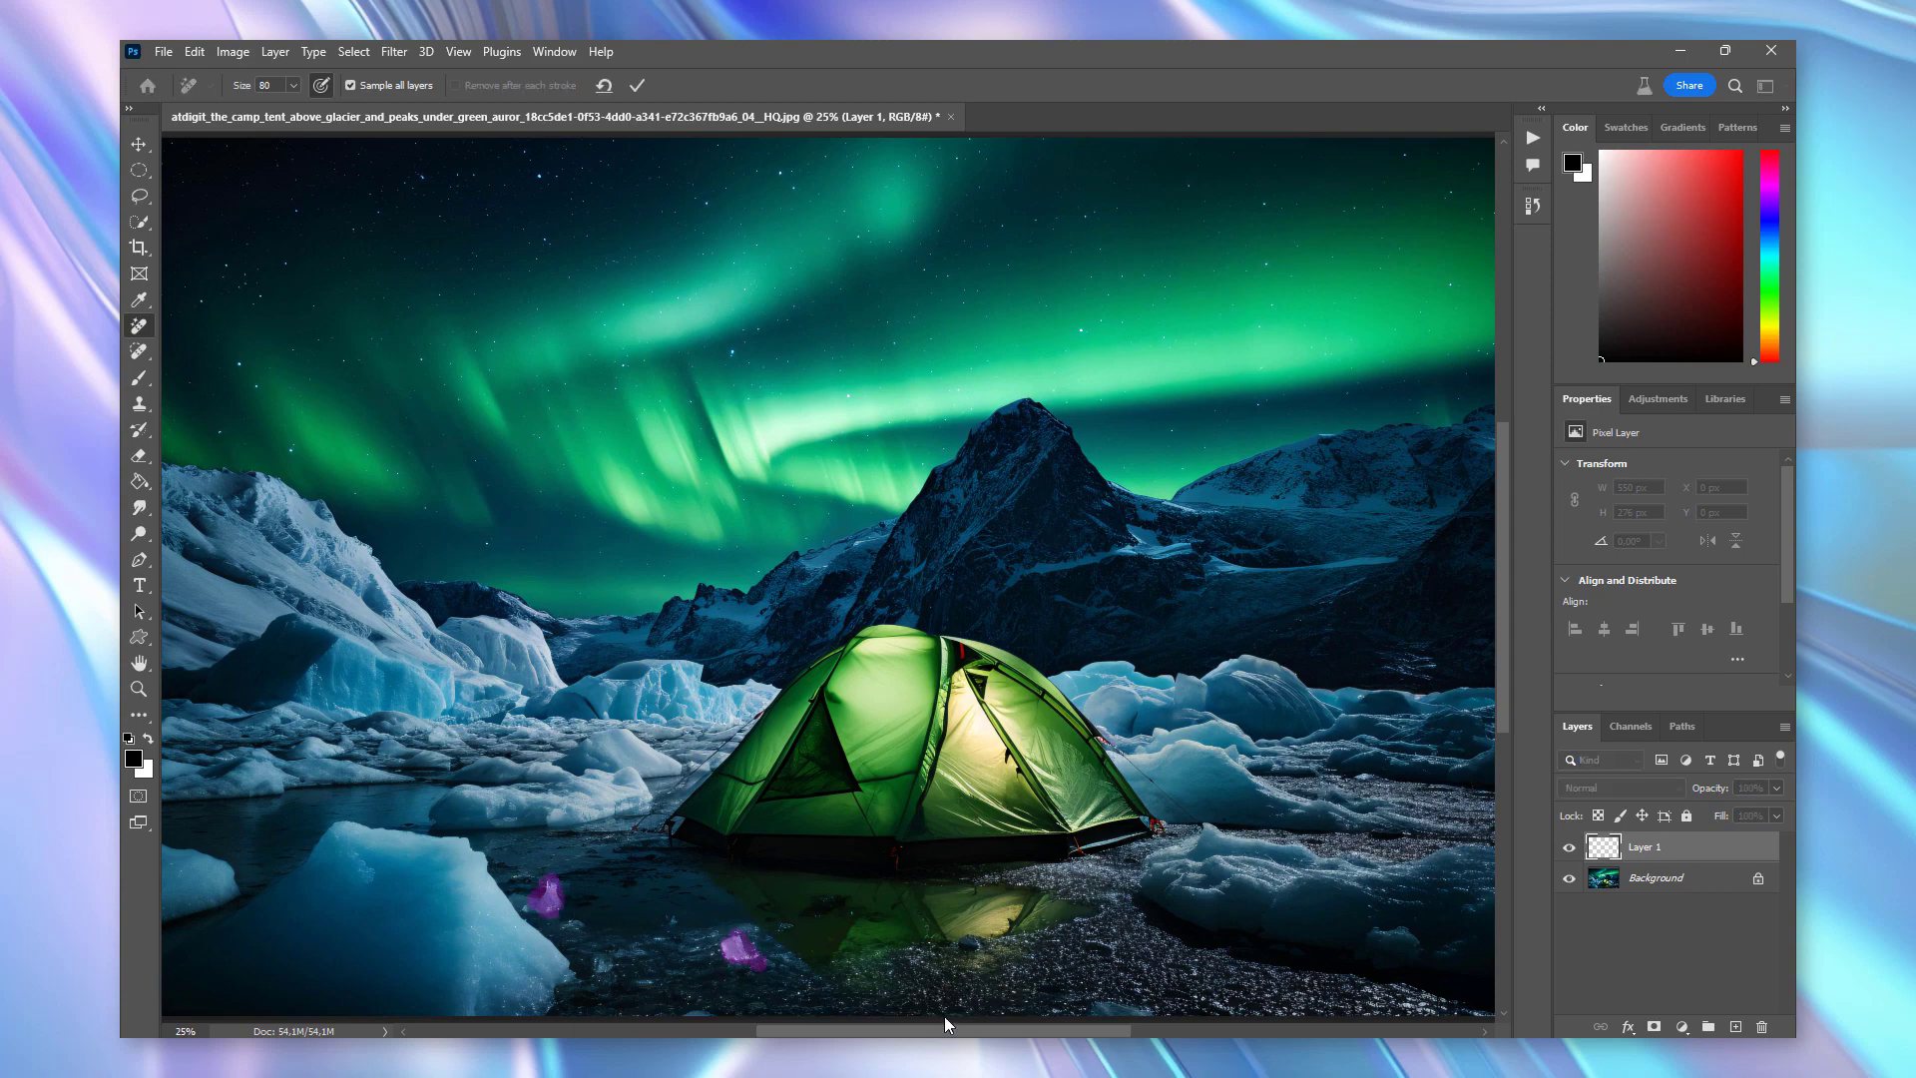
mouse_move(760, 578)
mouse_down()
mouse_move(902, 514)
mouse_move(557, 685)
mouse_move(473, 607)
mouse_up()
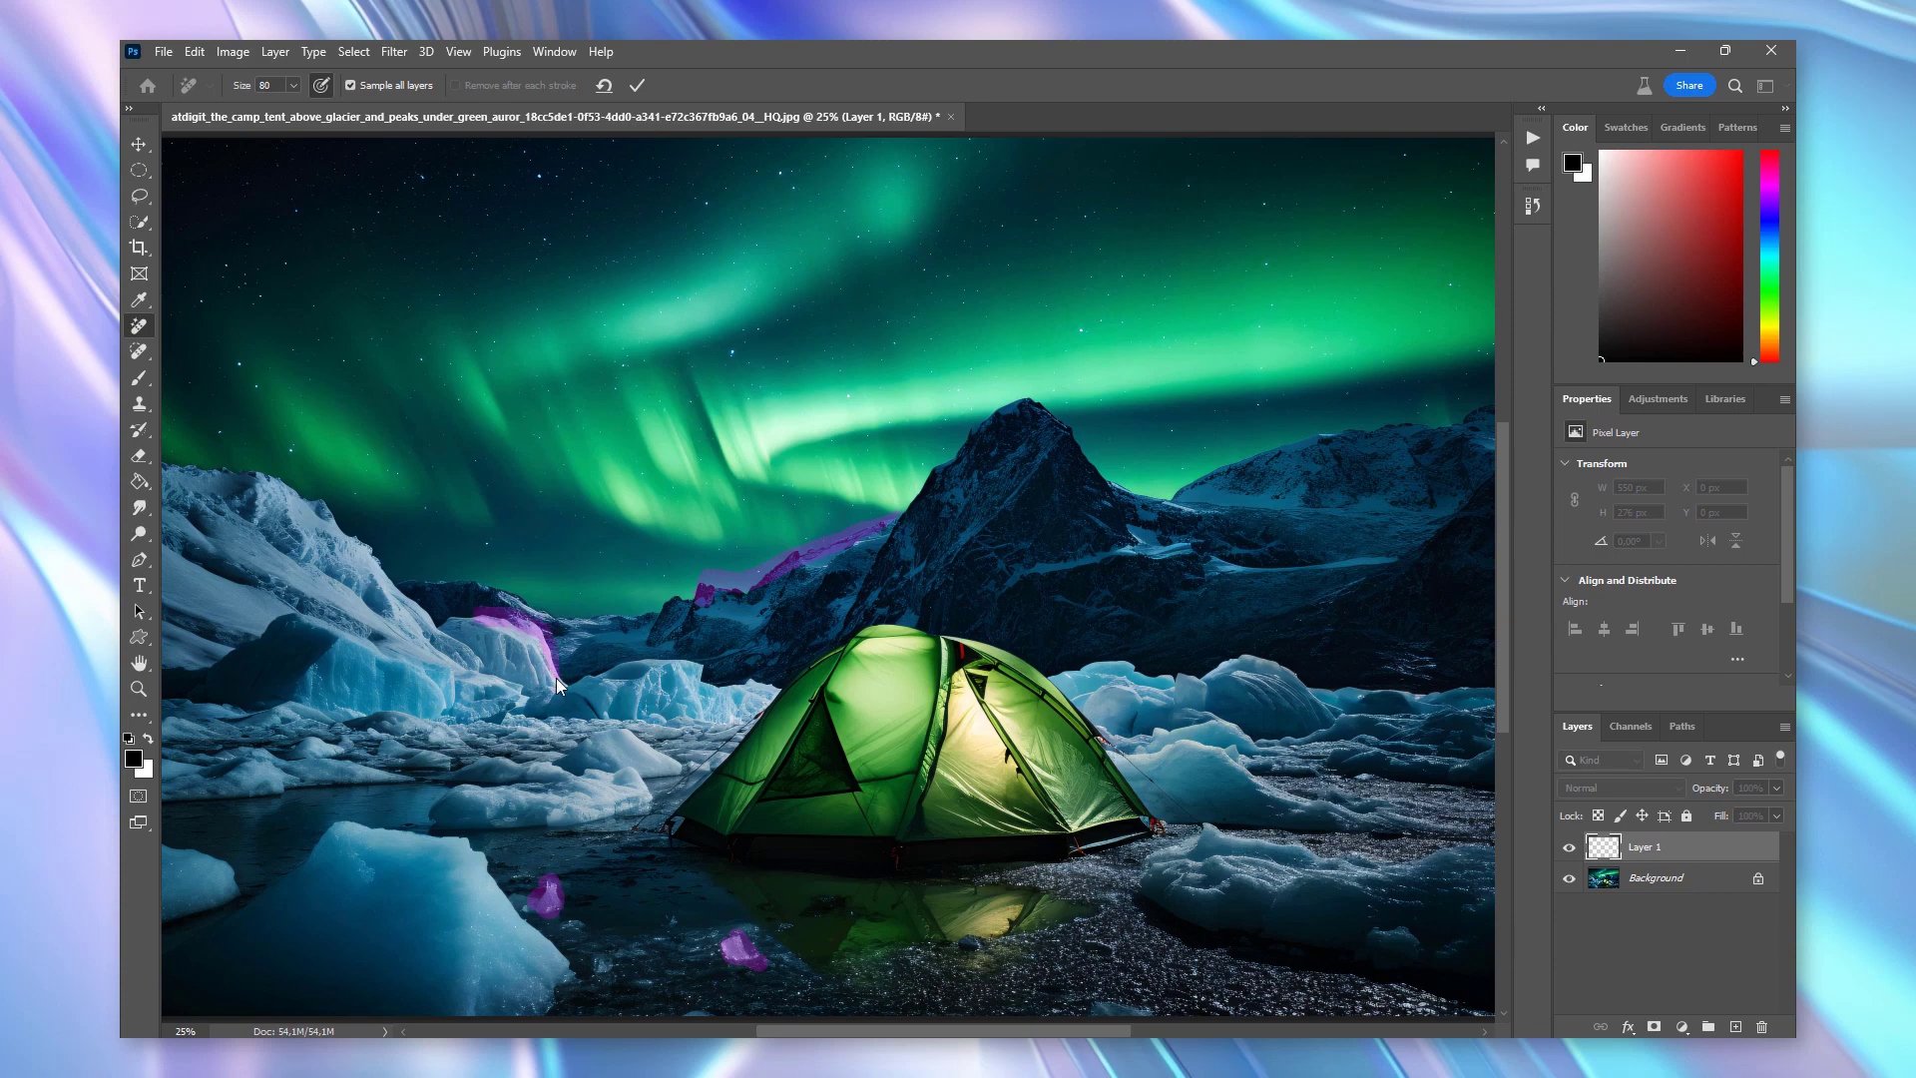
drag(1204, 479, 1328, 435)
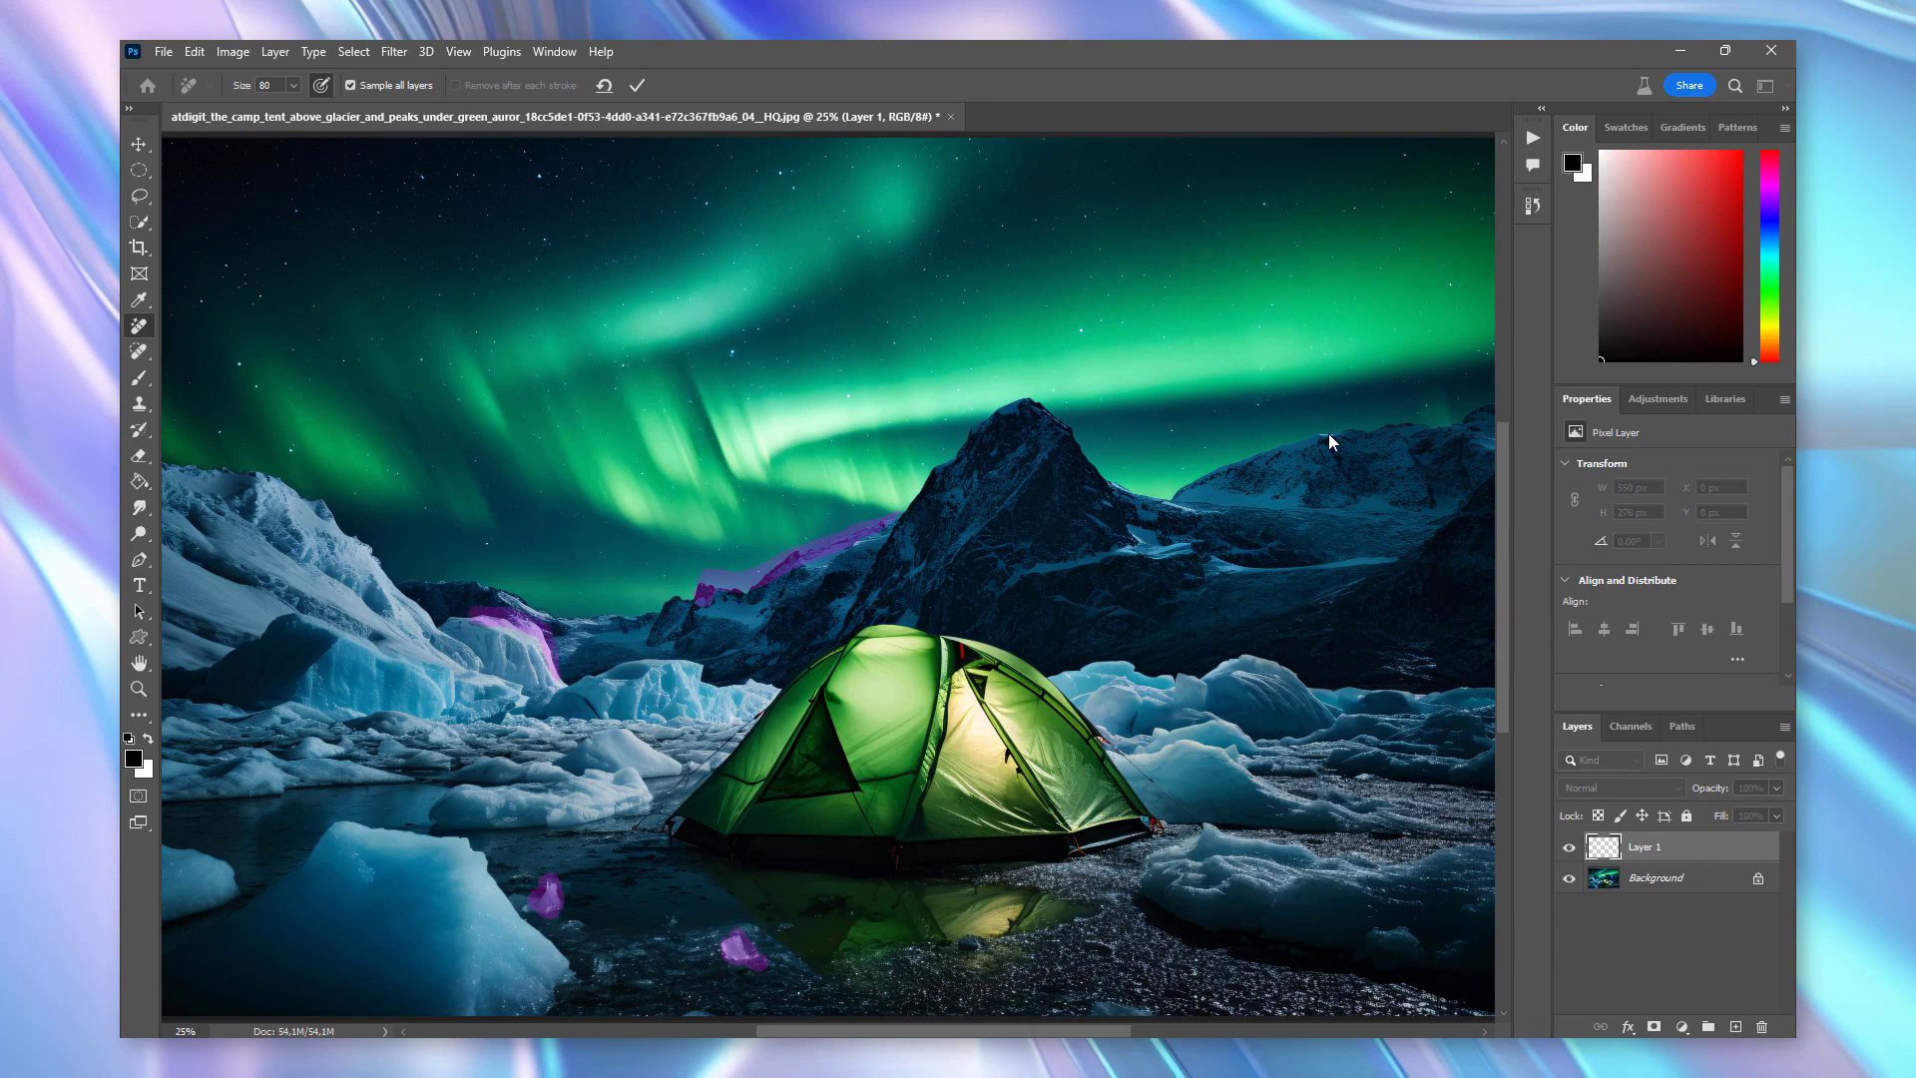
click(639, 86)
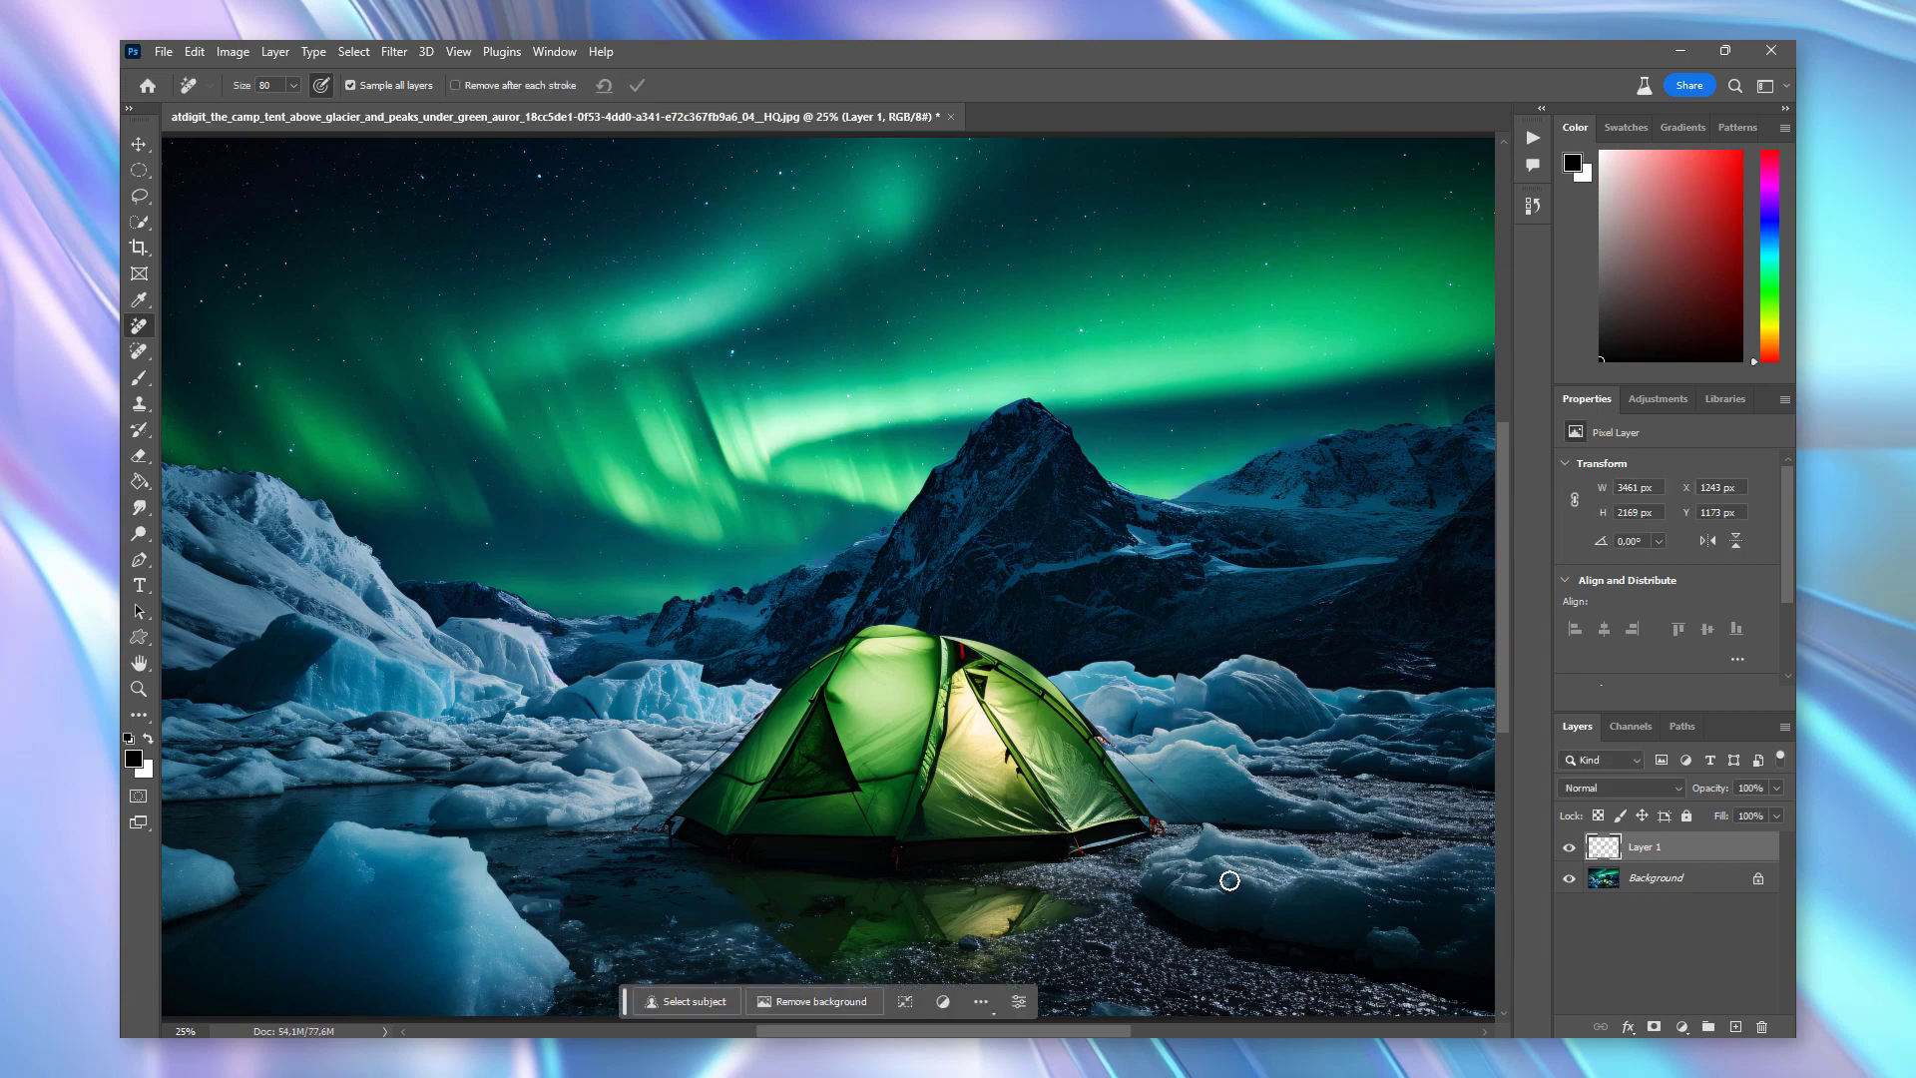
click(1570, 879)
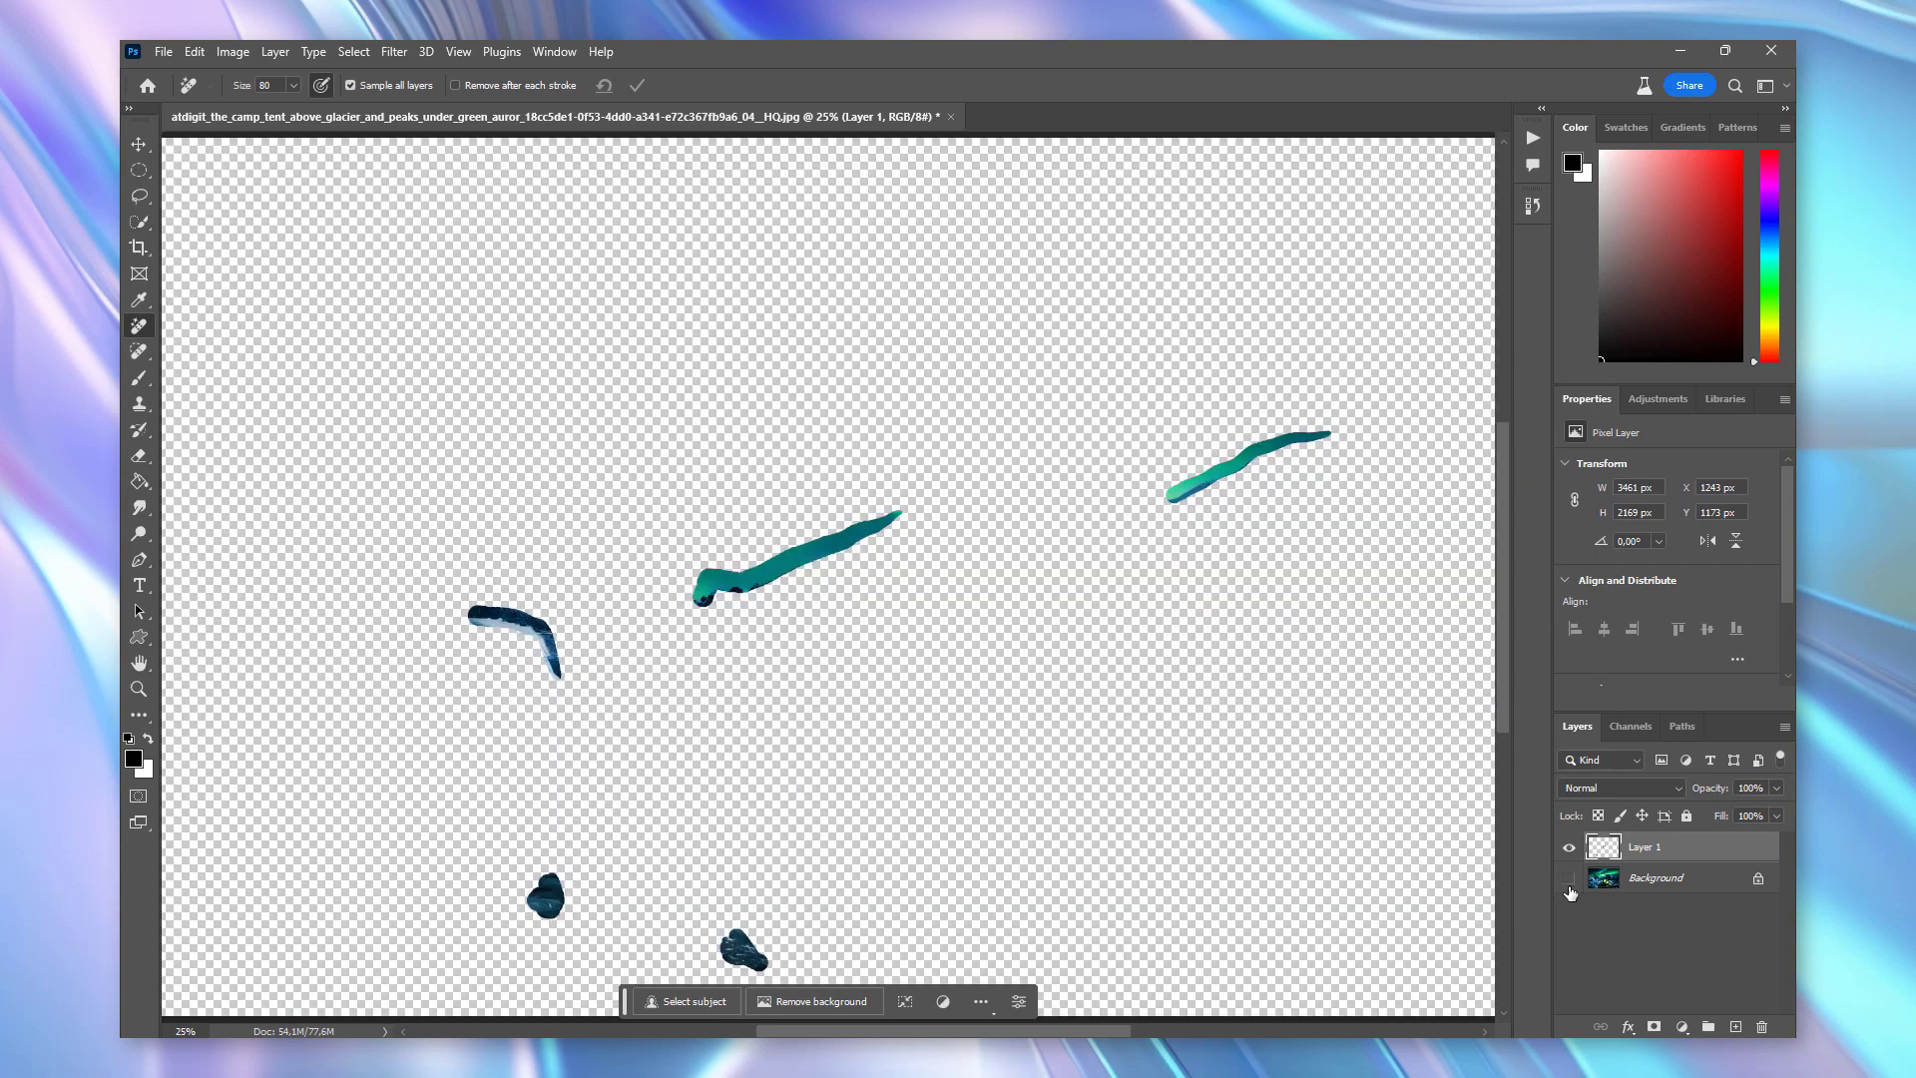
click(1570, 878)
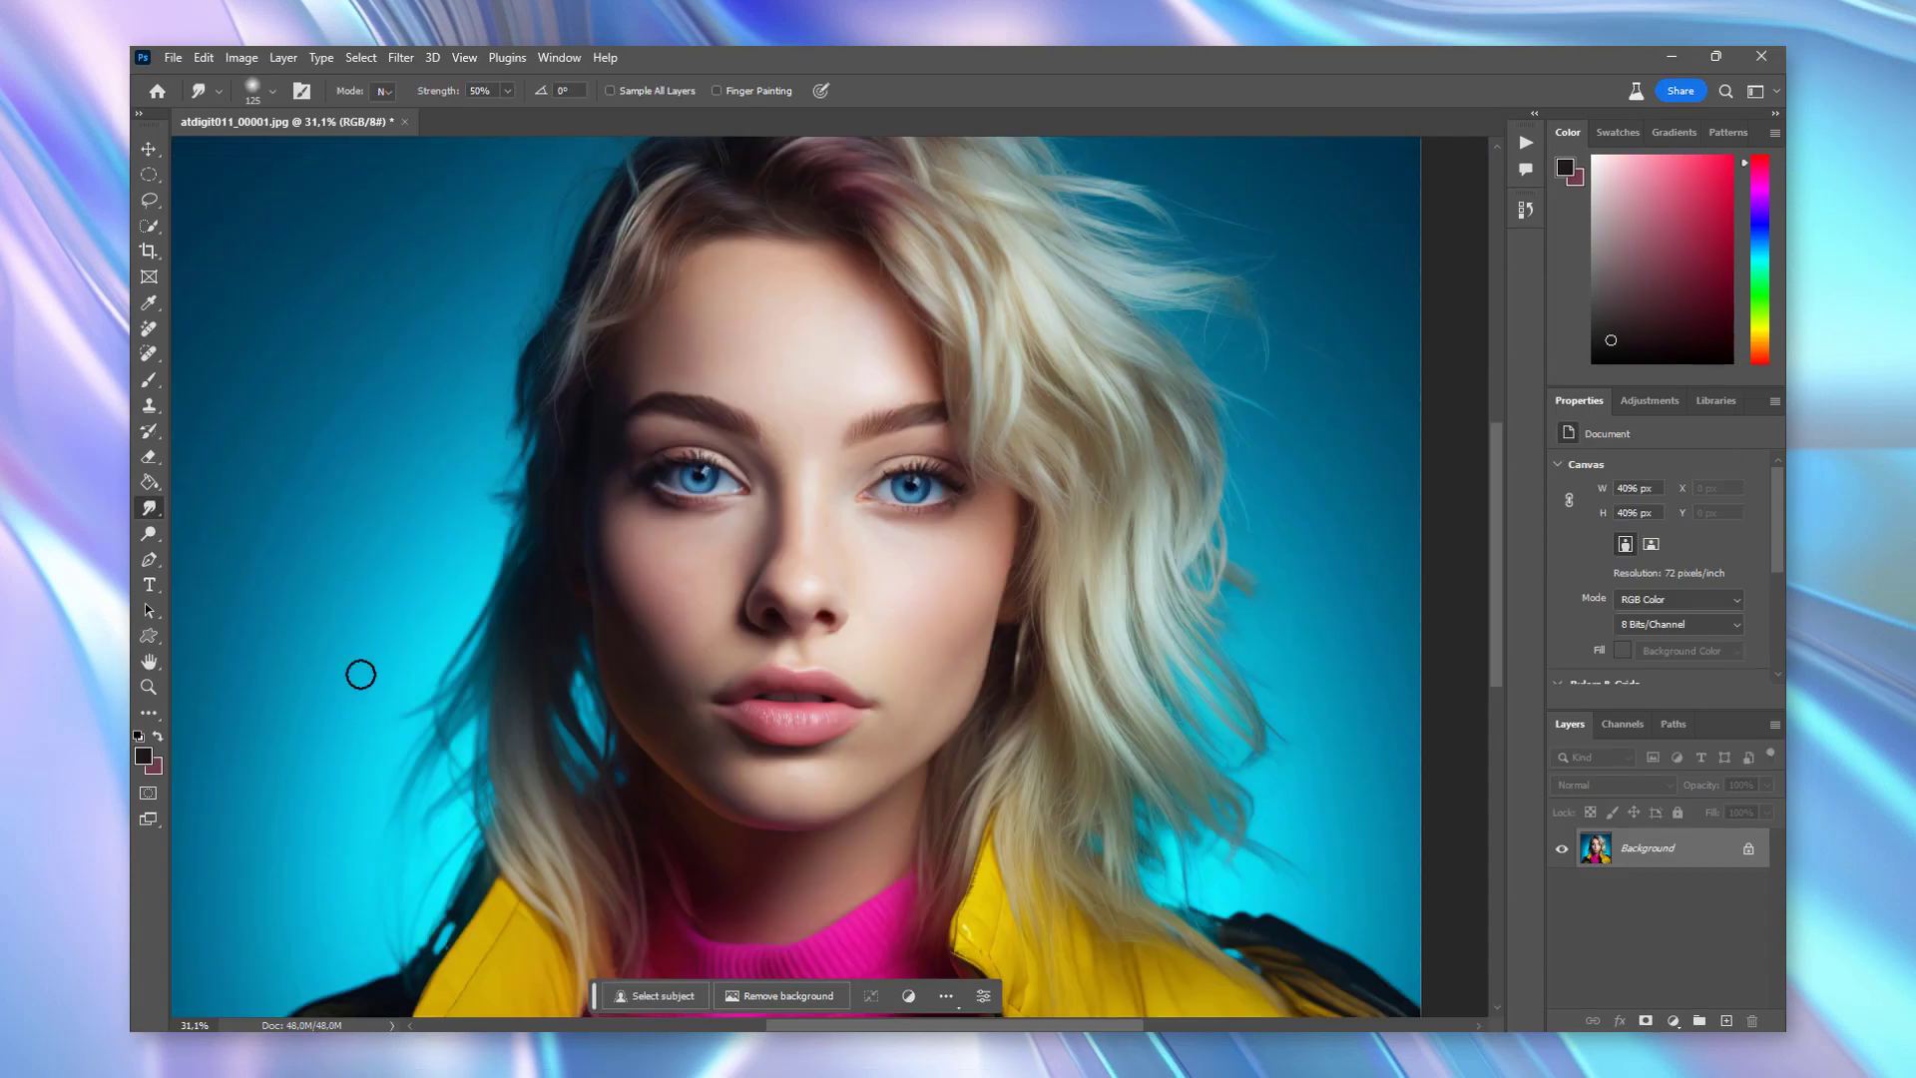
- With the Remove tool, erase the spot above the blonde woman's left eyebrow, then fit the portrait on screen
click(150, 329)
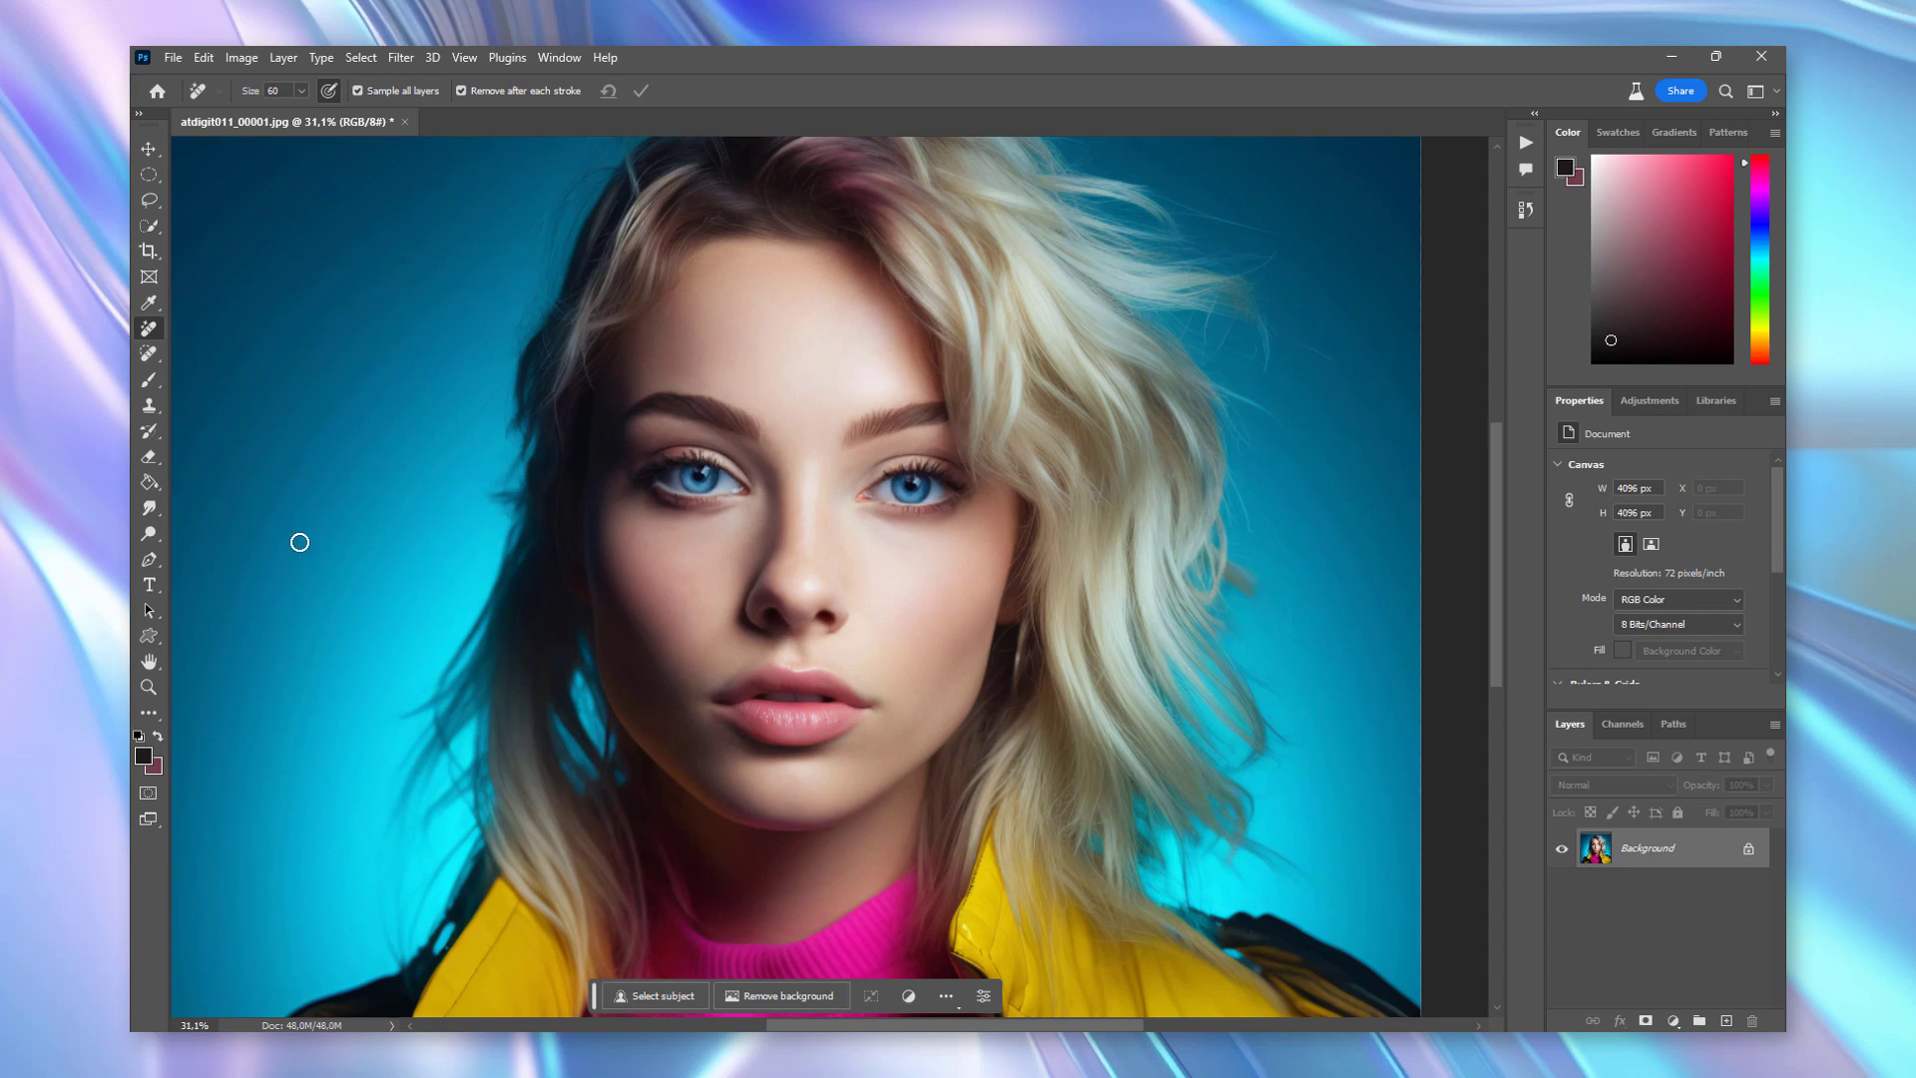
key(z)
scroll(337, 363, up, 1)
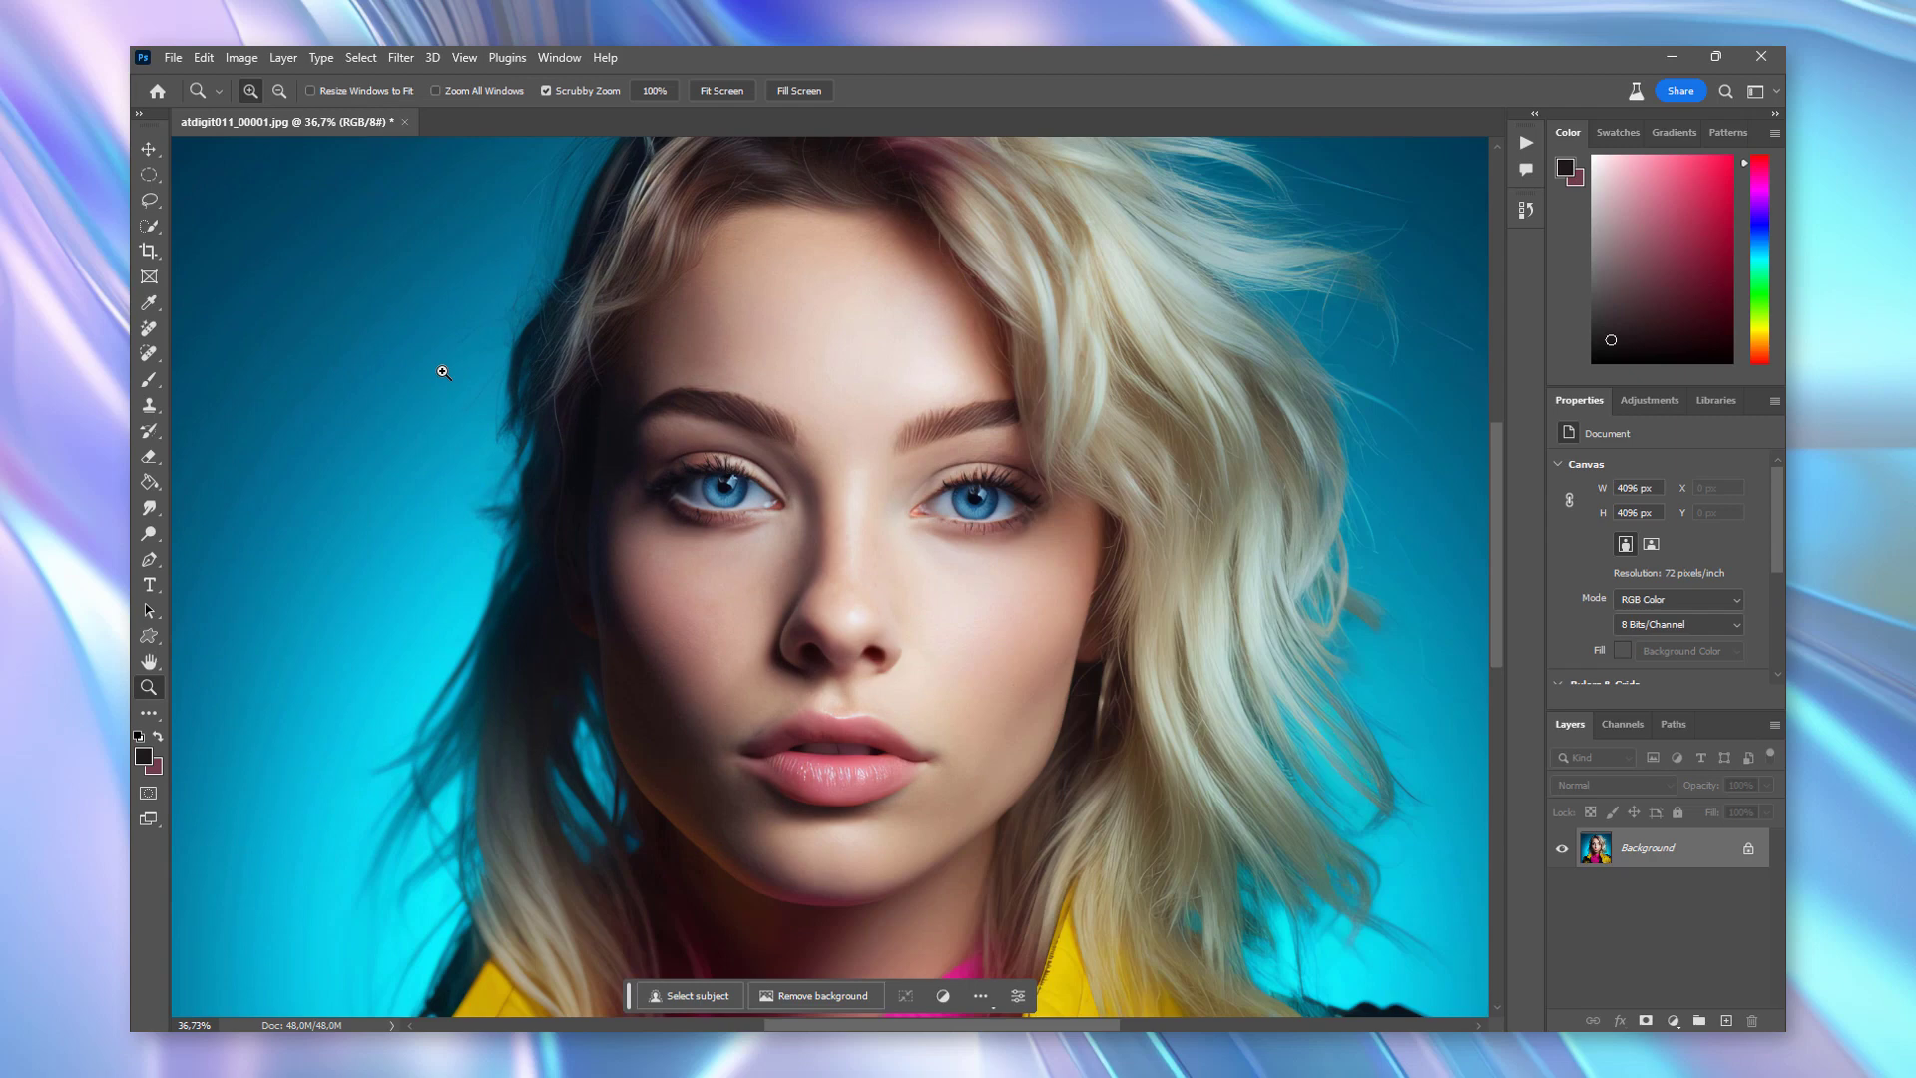
click(149, 328)
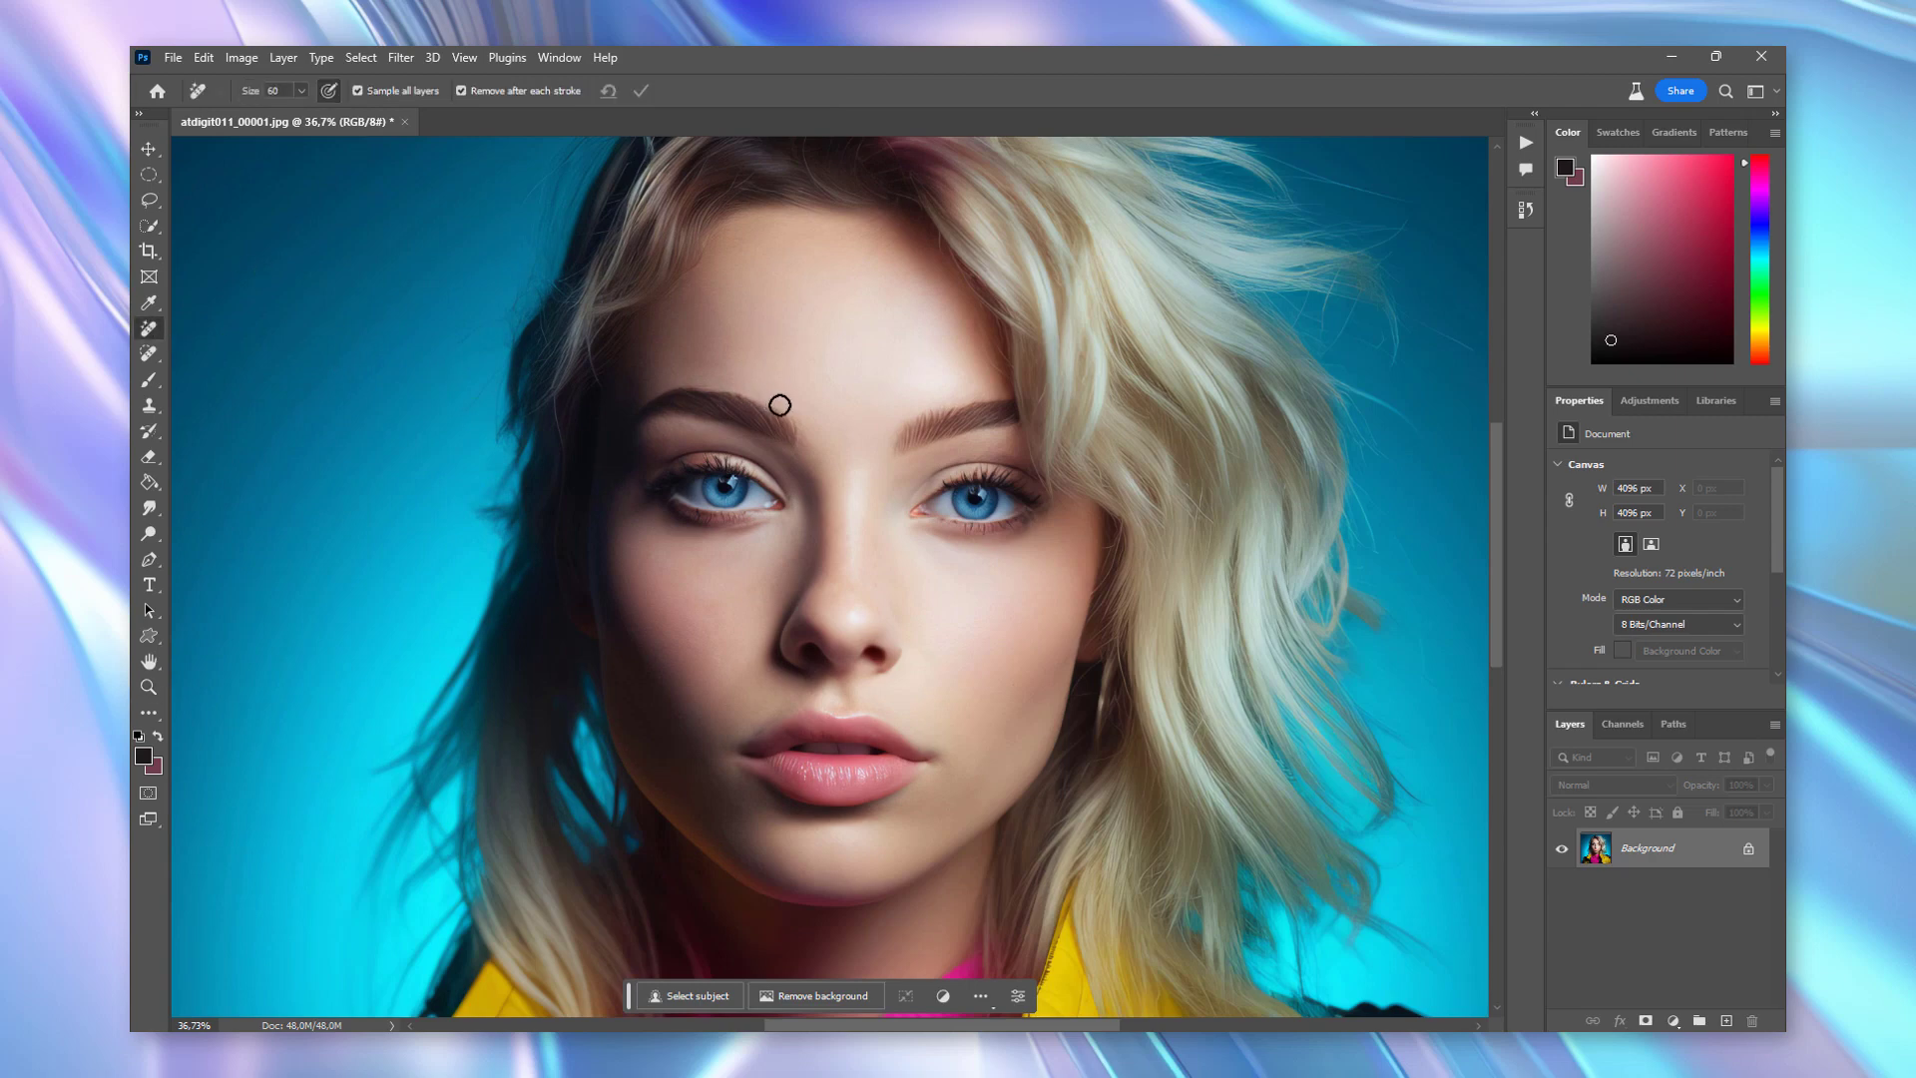
drag(769, 398, 793, 411)
drag(793, 411, 794, 411)
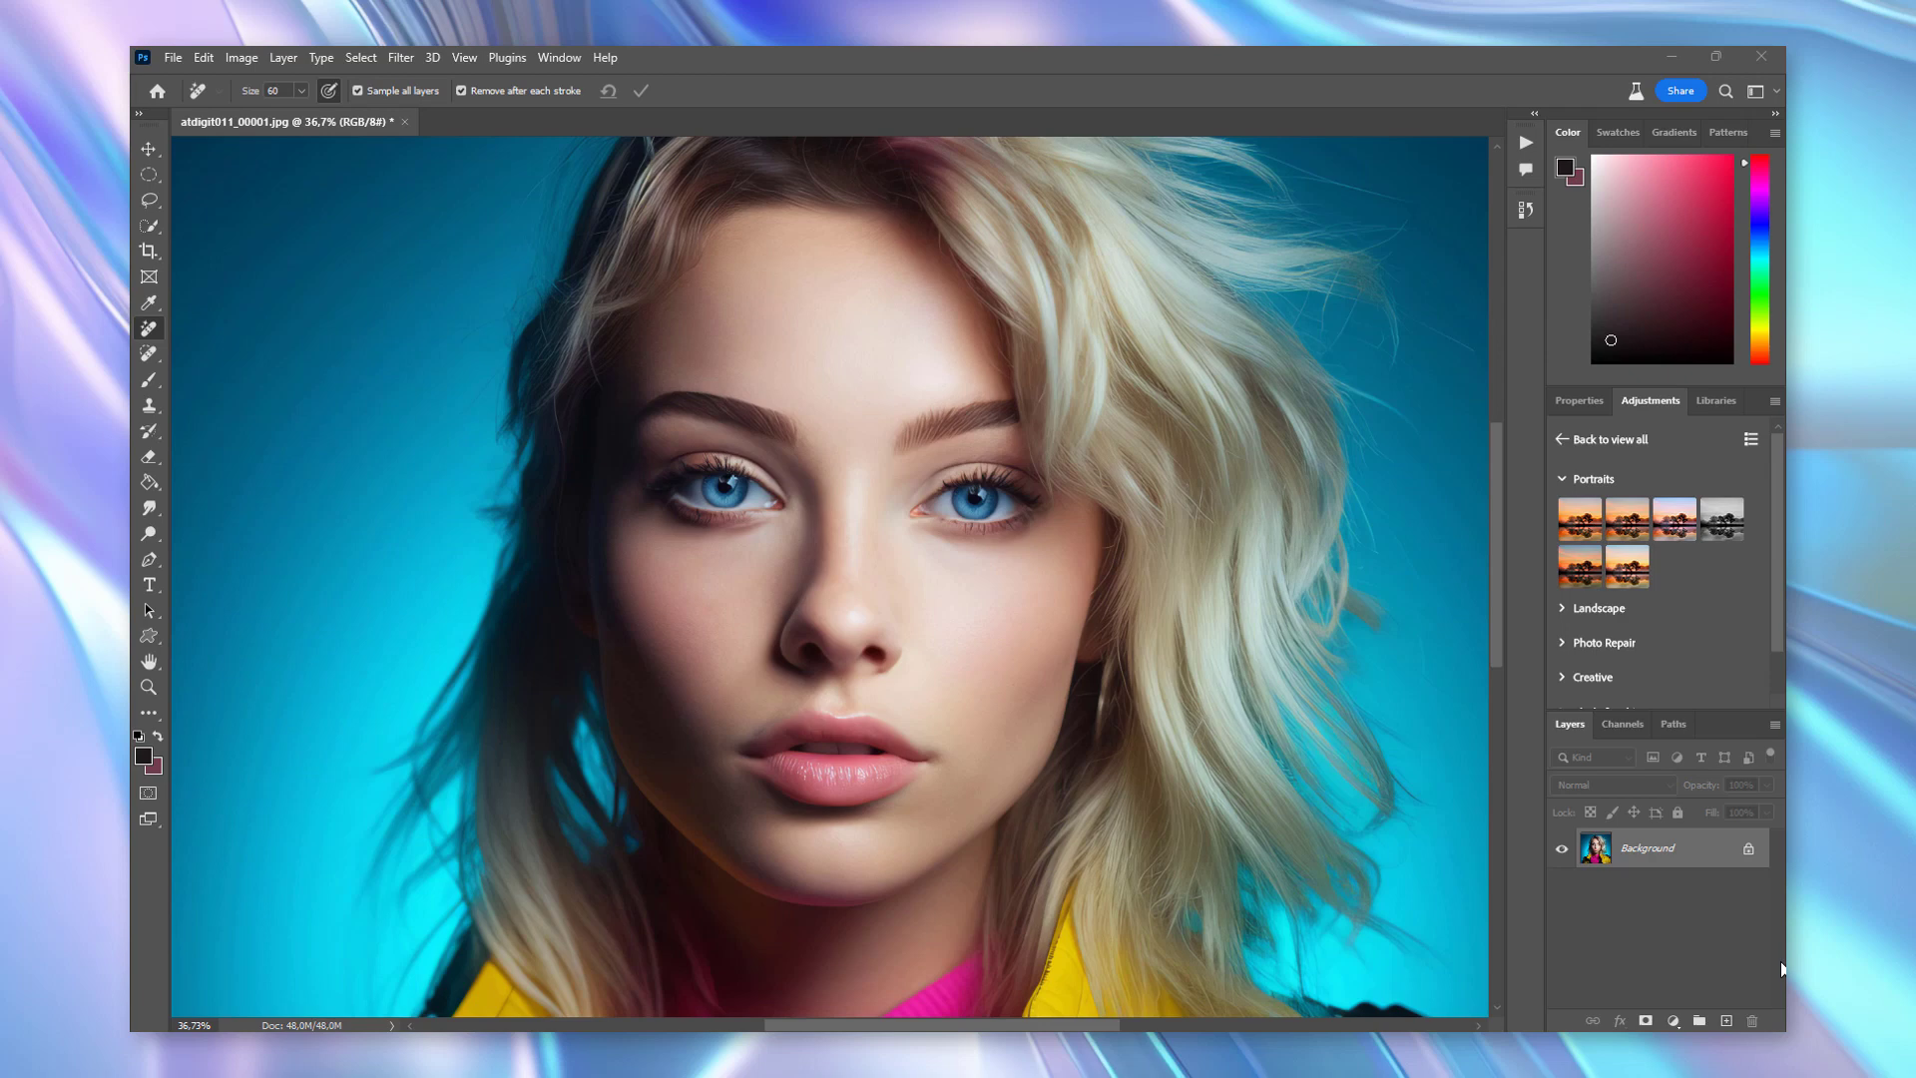
key(h)
key(ctrl+0)
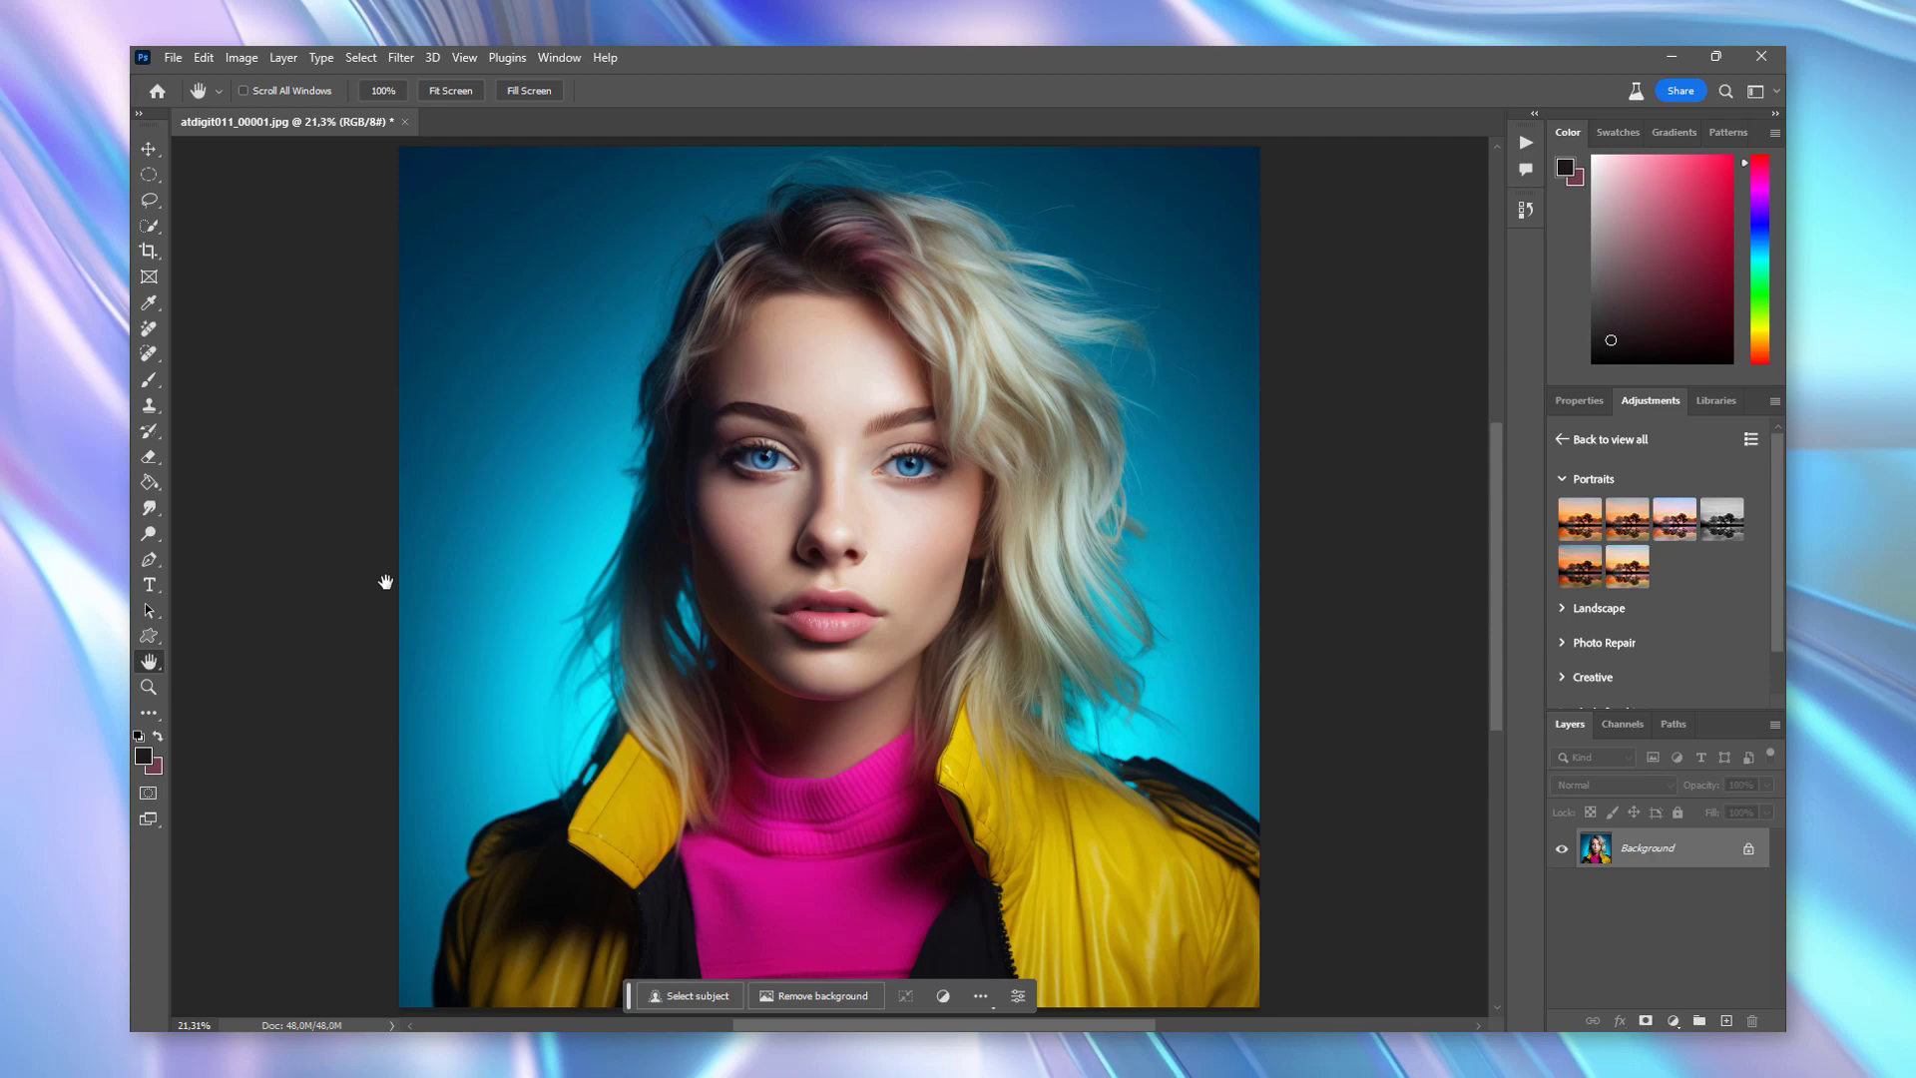
click(148, 686)
mouse_move(739, 571)
mouse_down()
mouse_move(775, 569)
mouse_move(754, 602)
mouse_up()
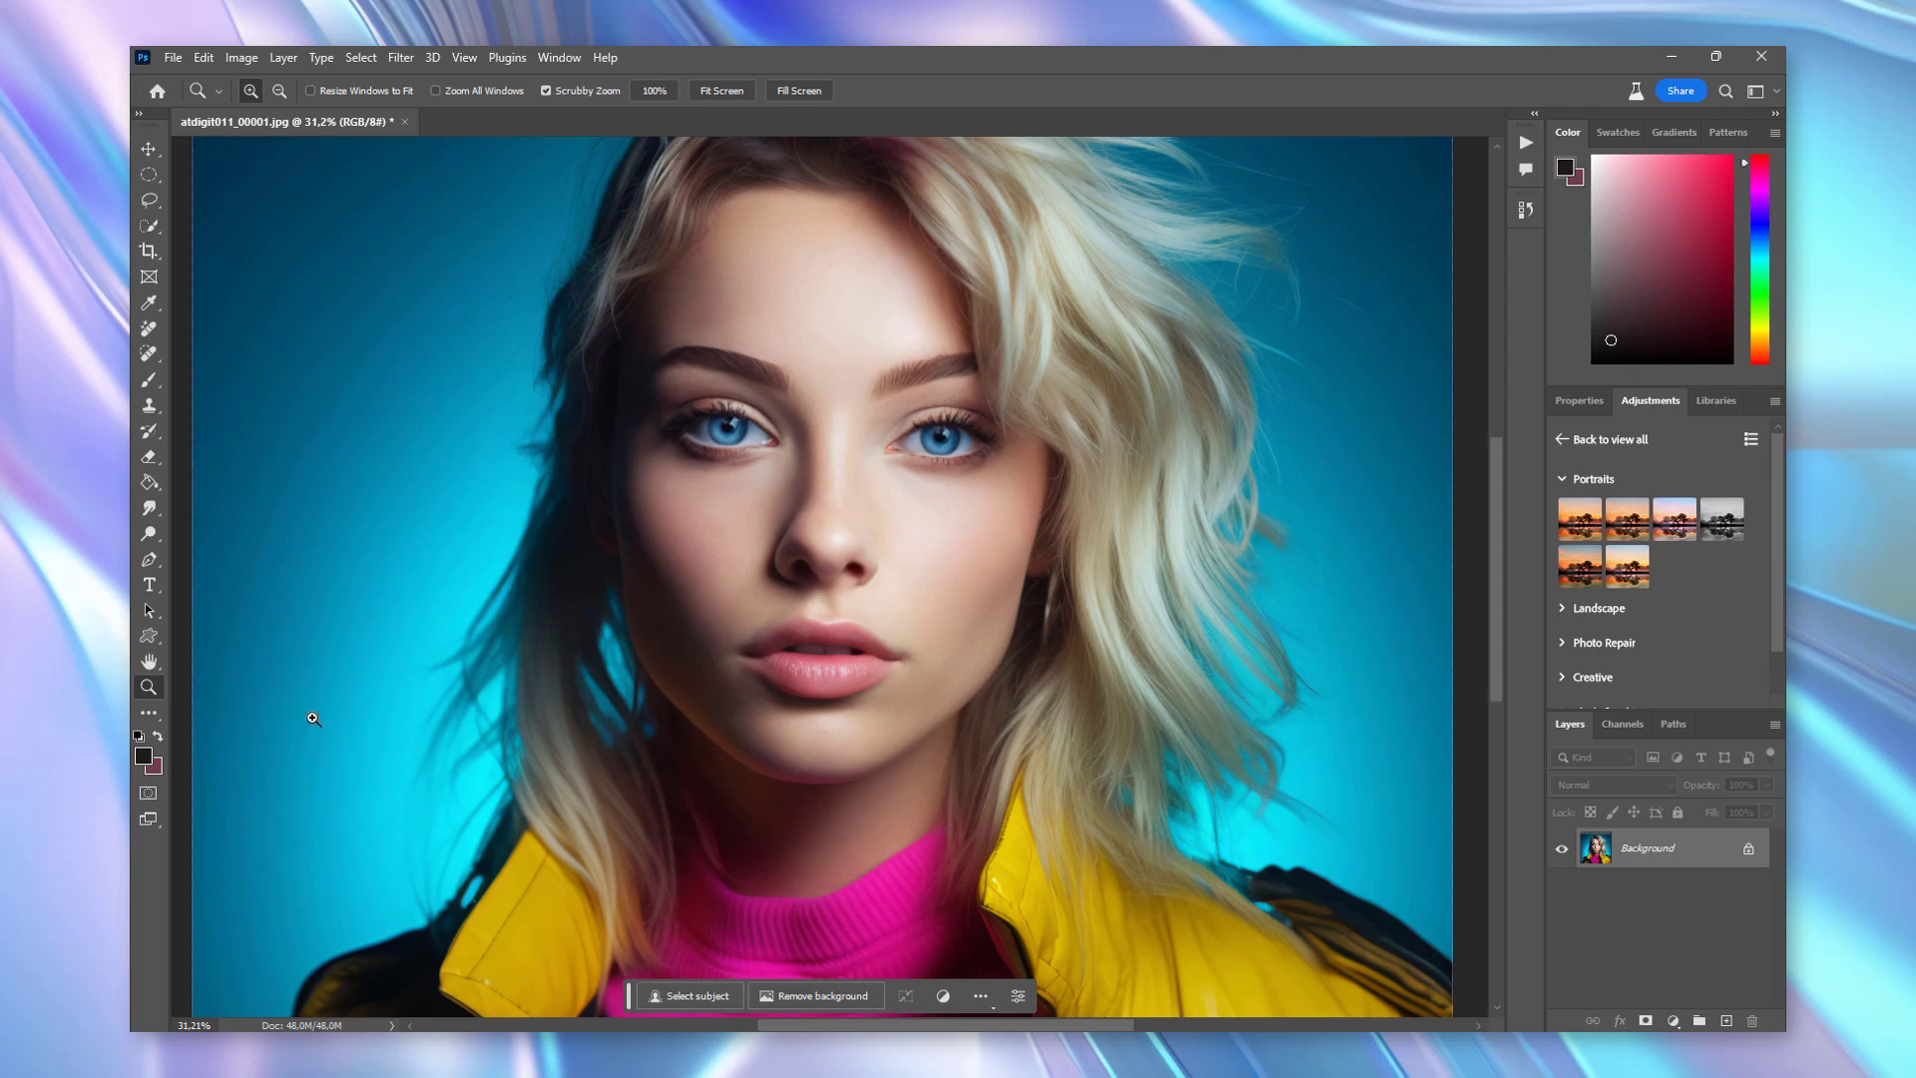
key(j)
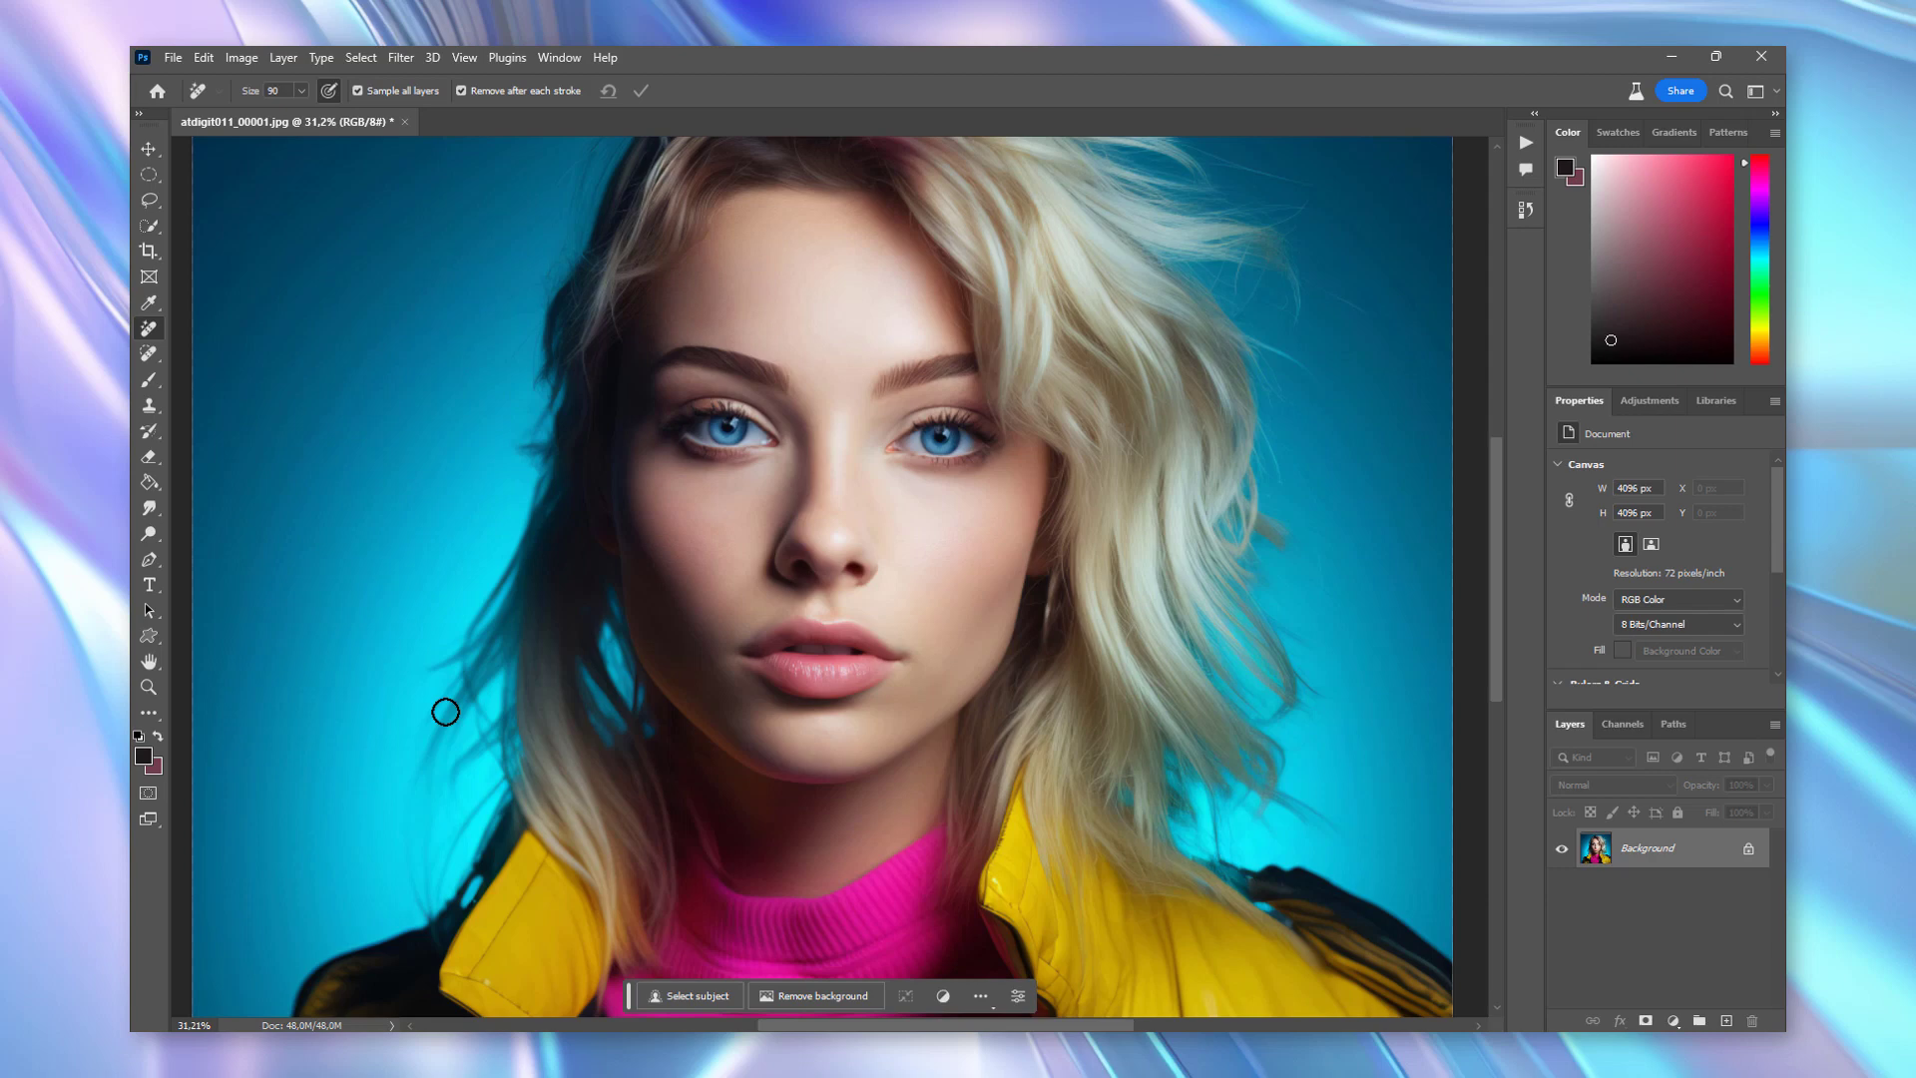
click(171, 60)
mouse_move(237, 902)
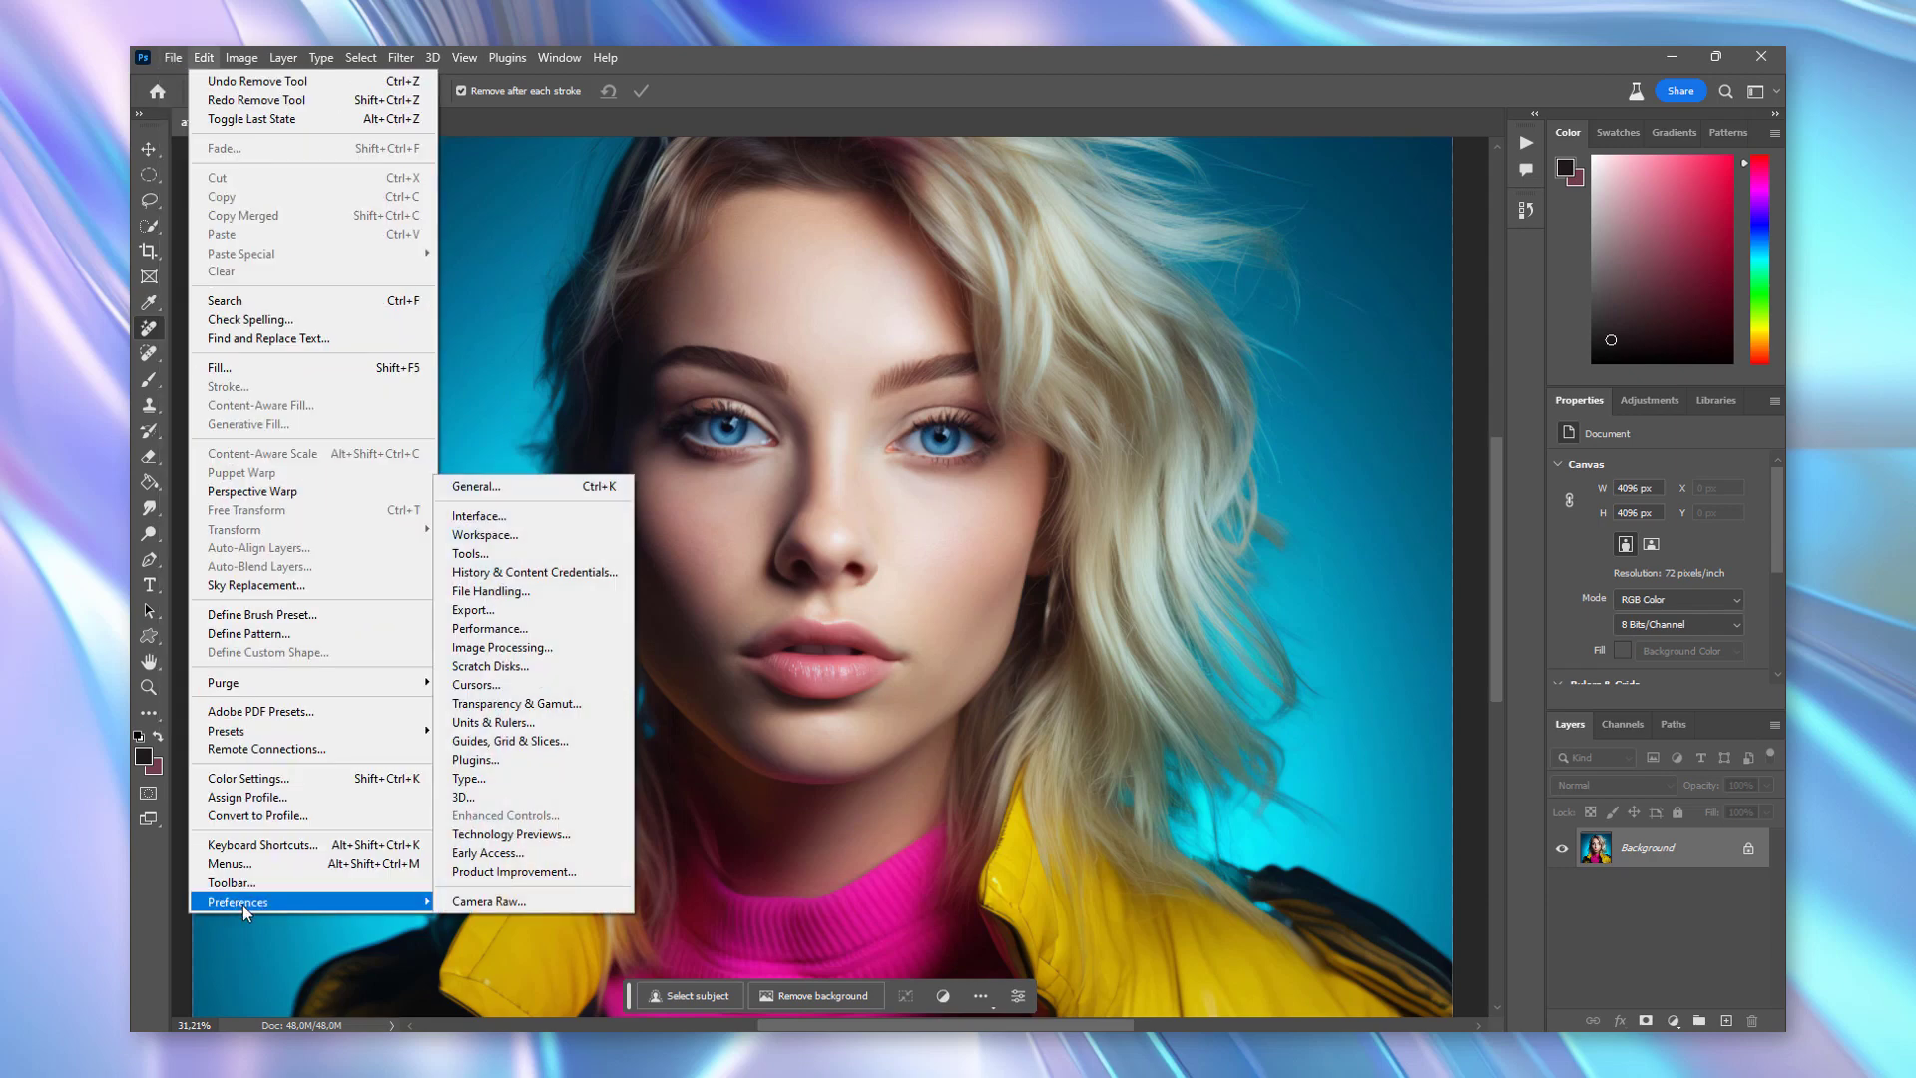
click(479, 649)
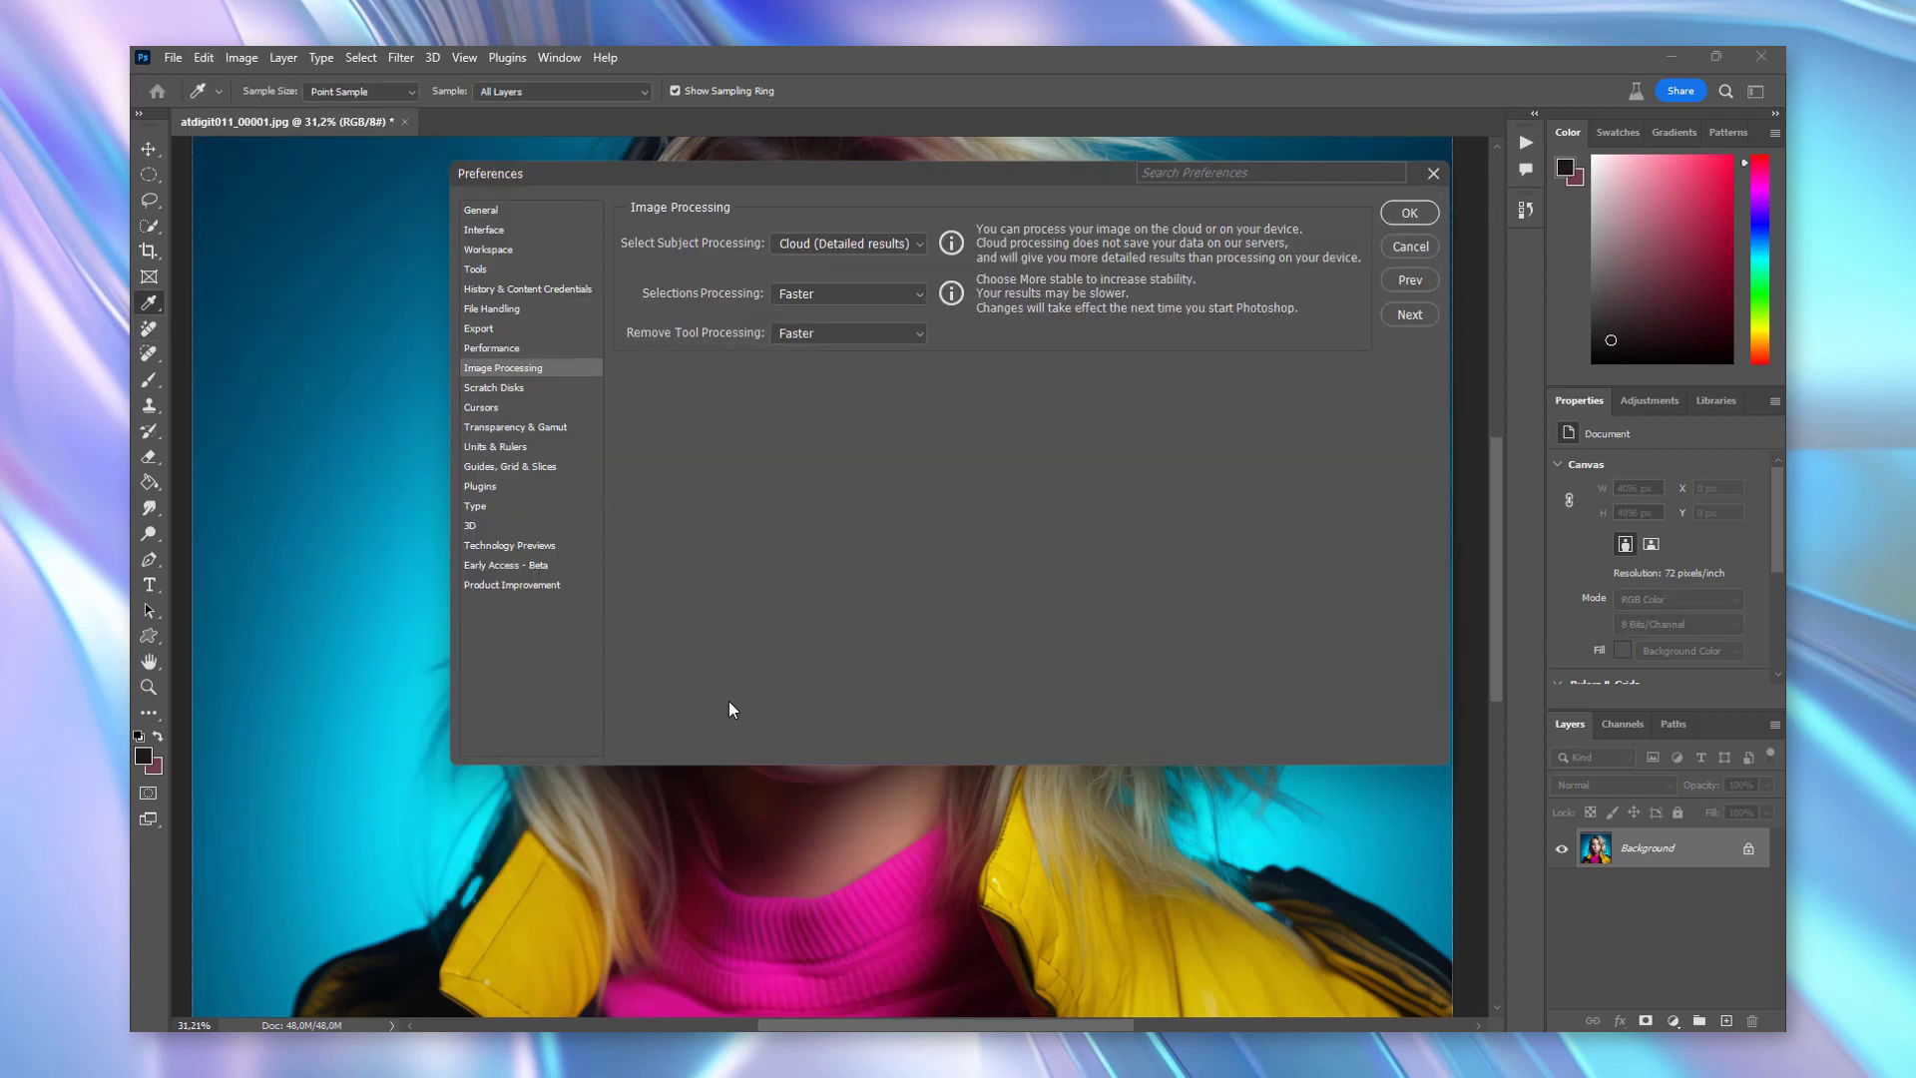
click(855, 333)
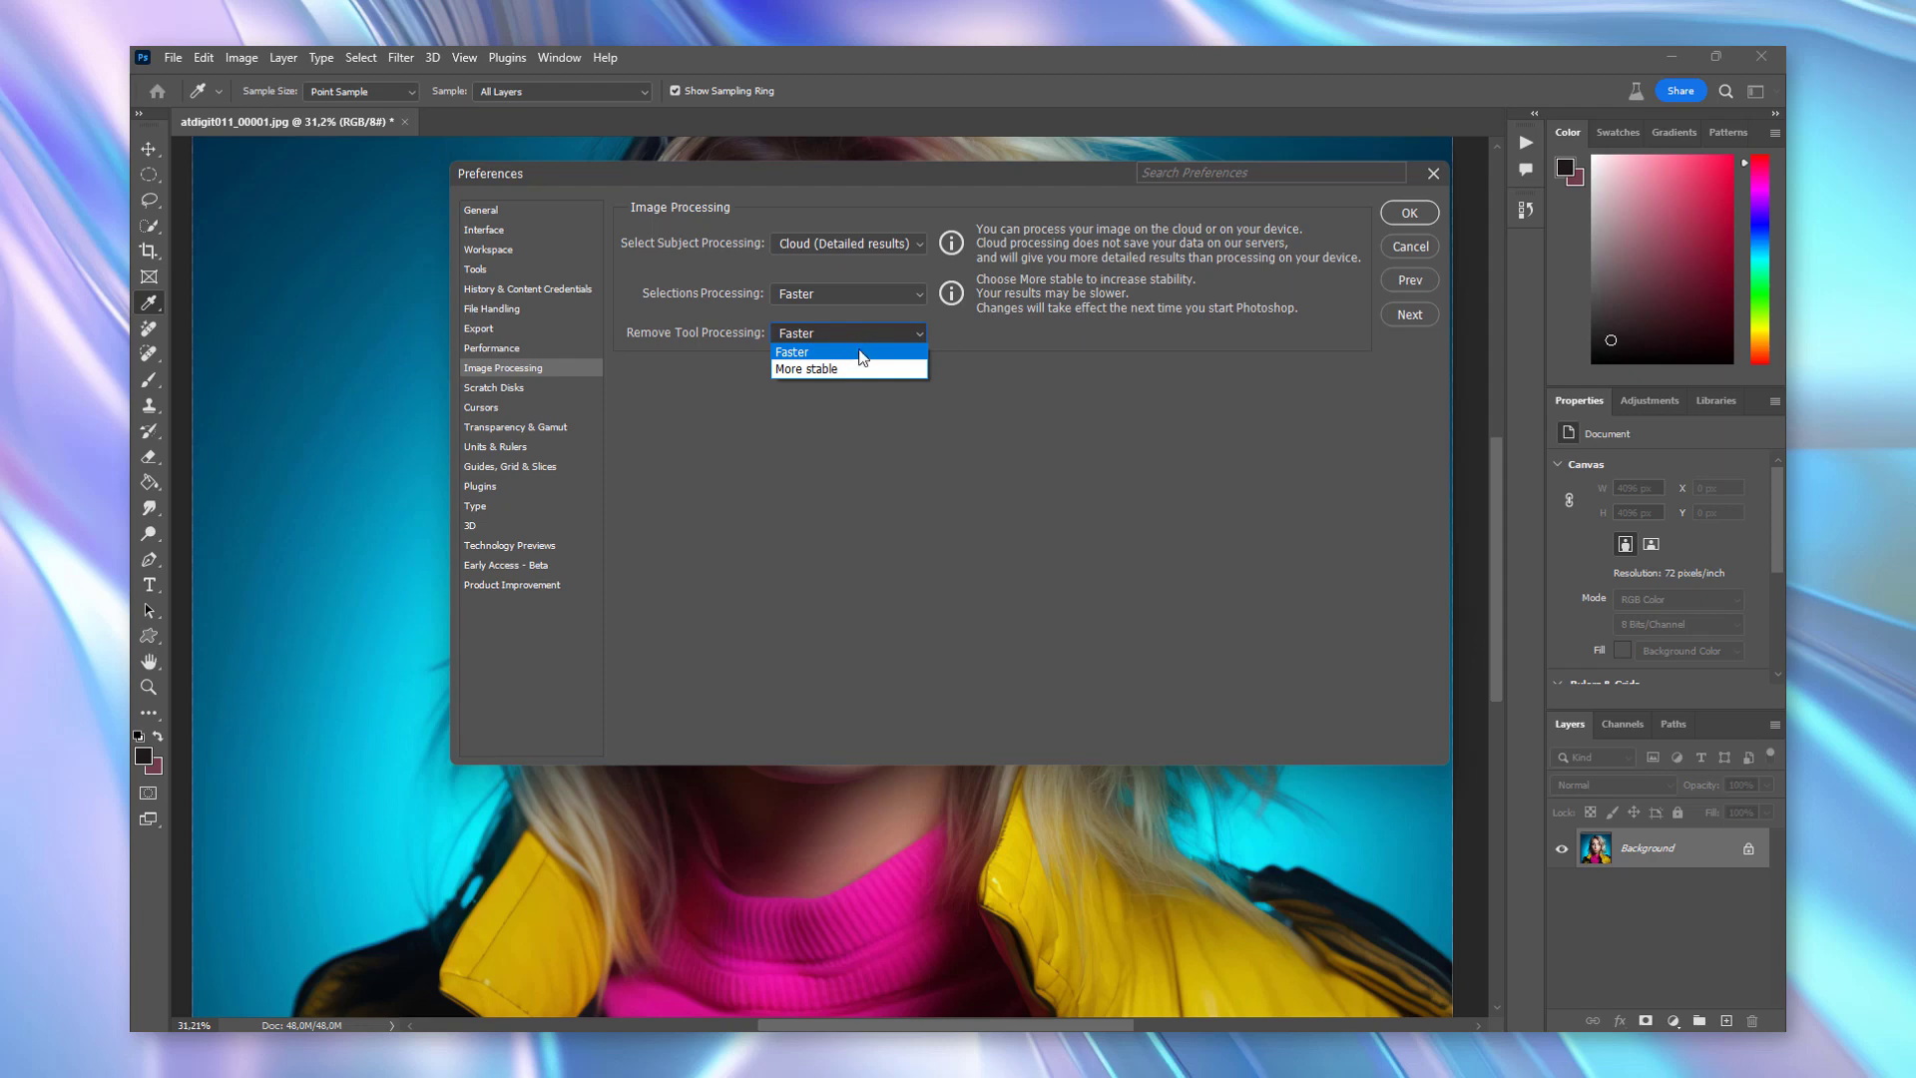
click(862, 369)
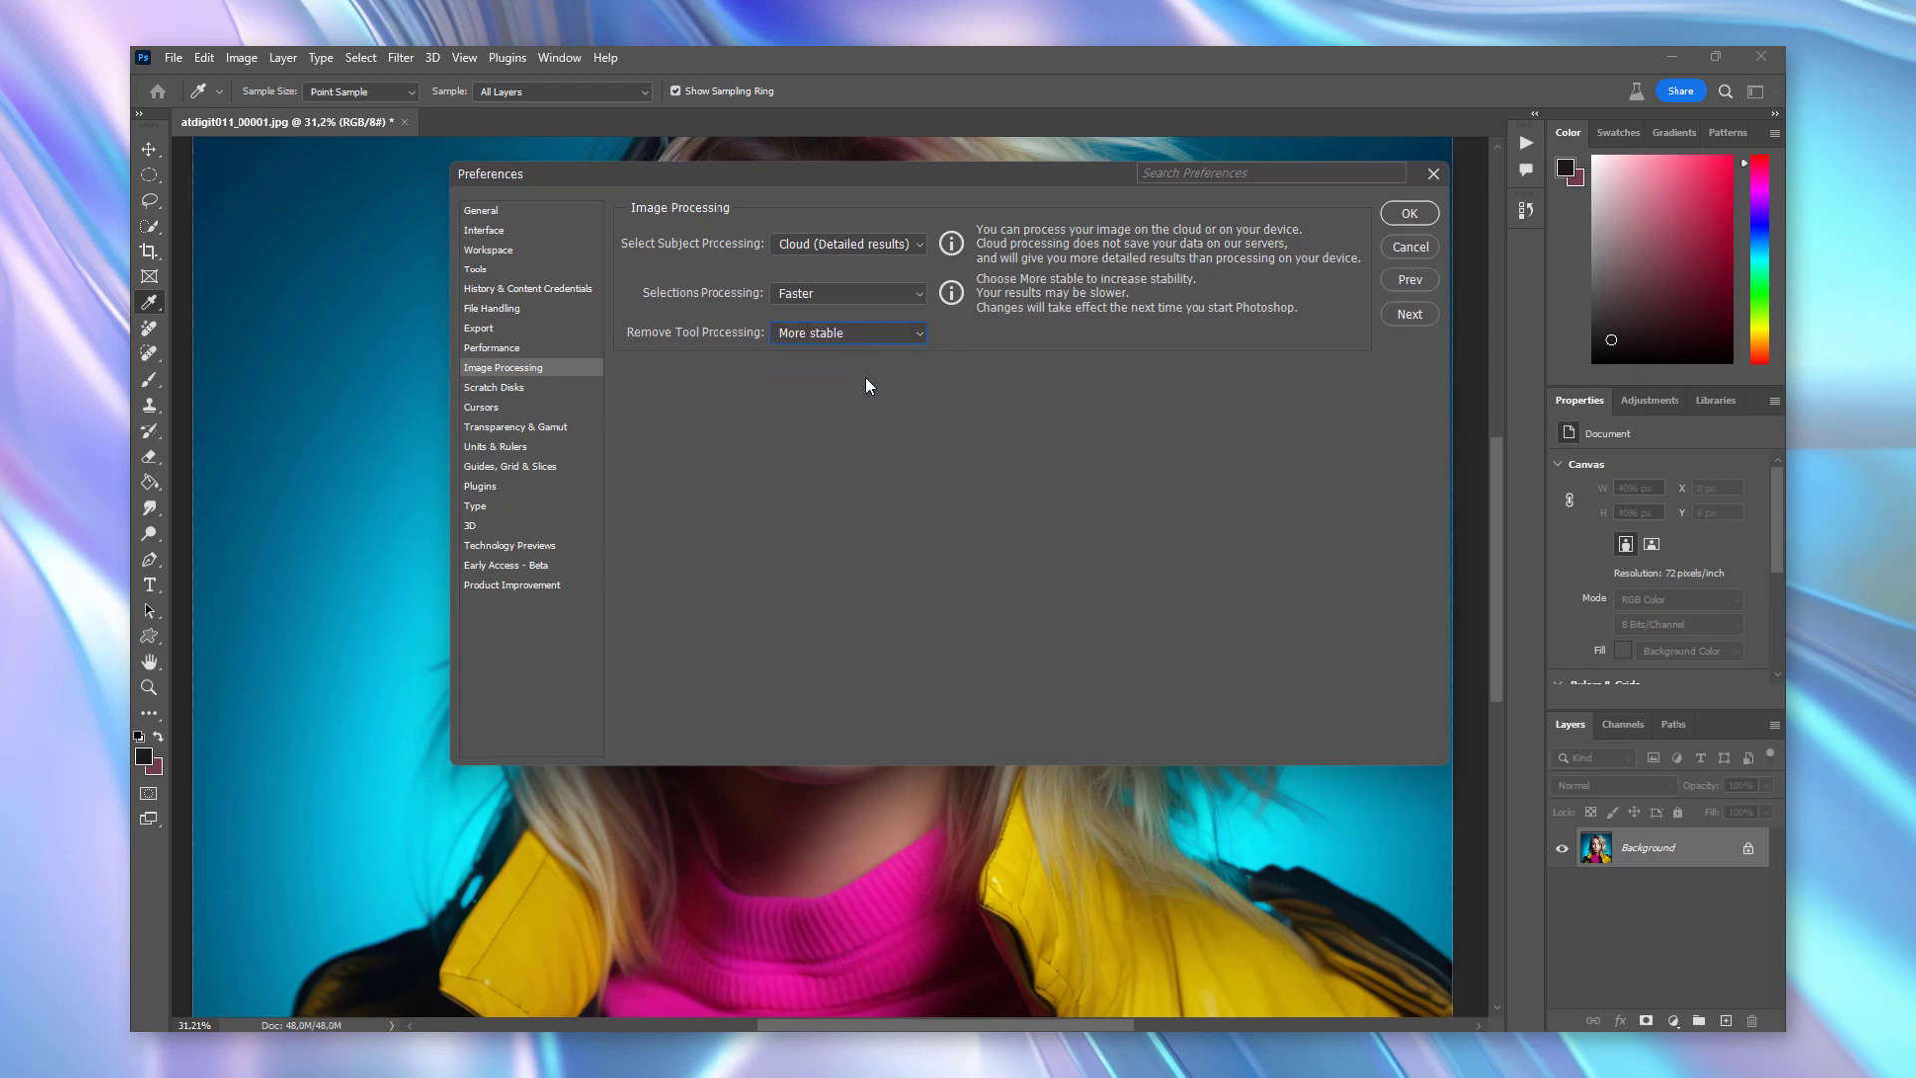
click(501, 348)
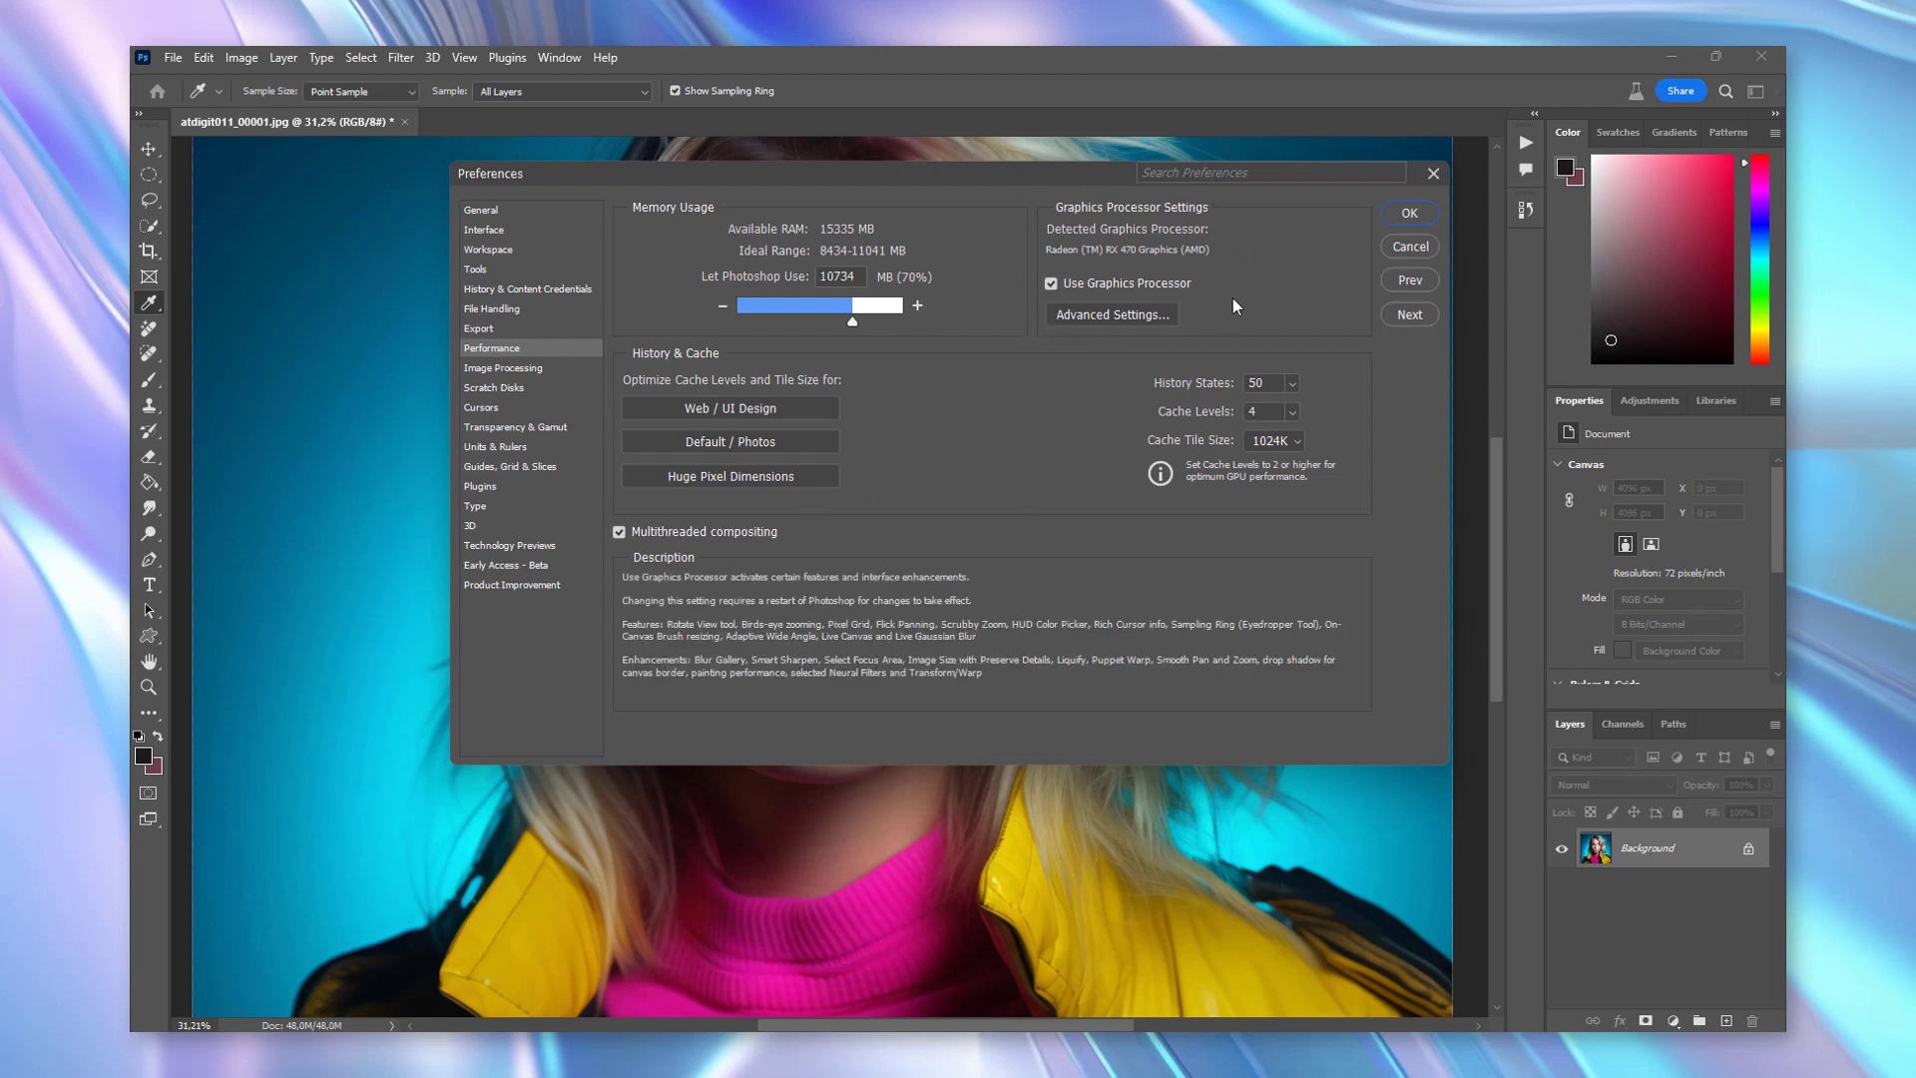
click(1074, 315)
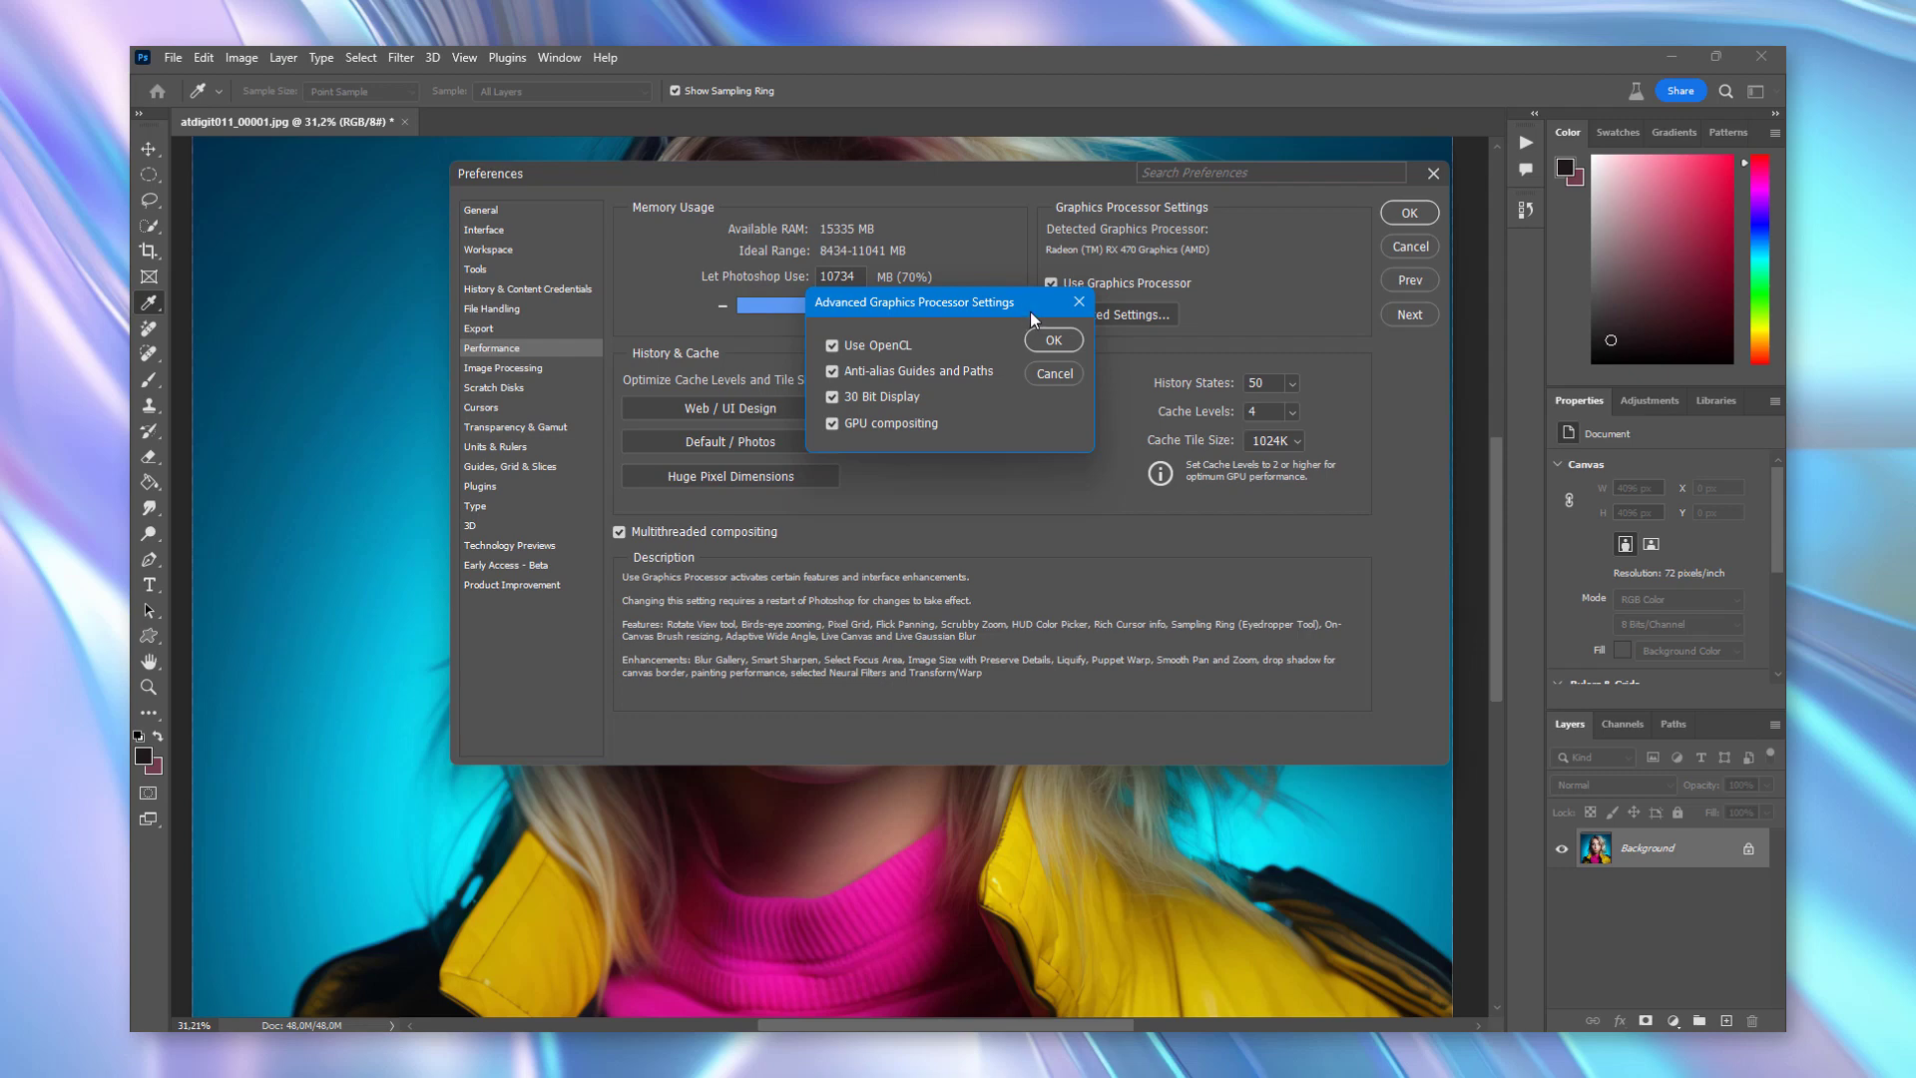
click(1045, 379)
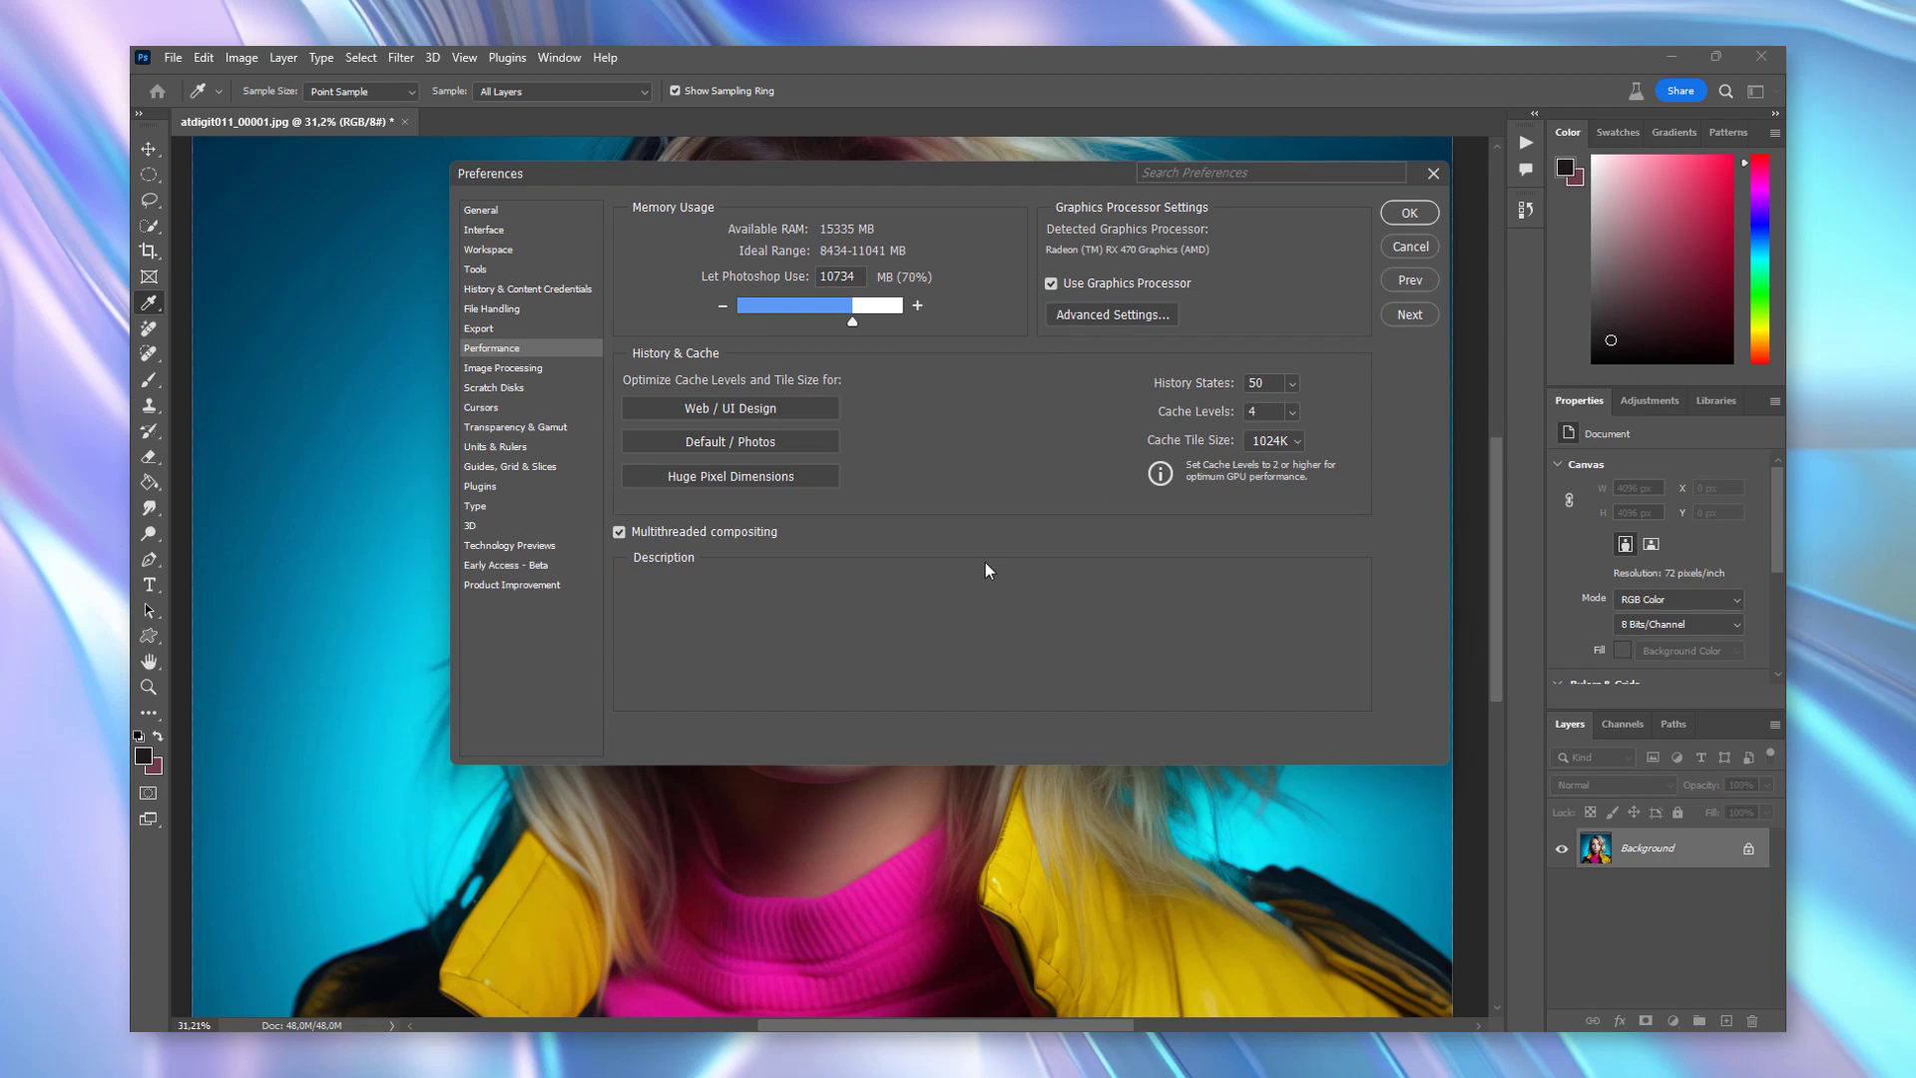
click(1403, 242)
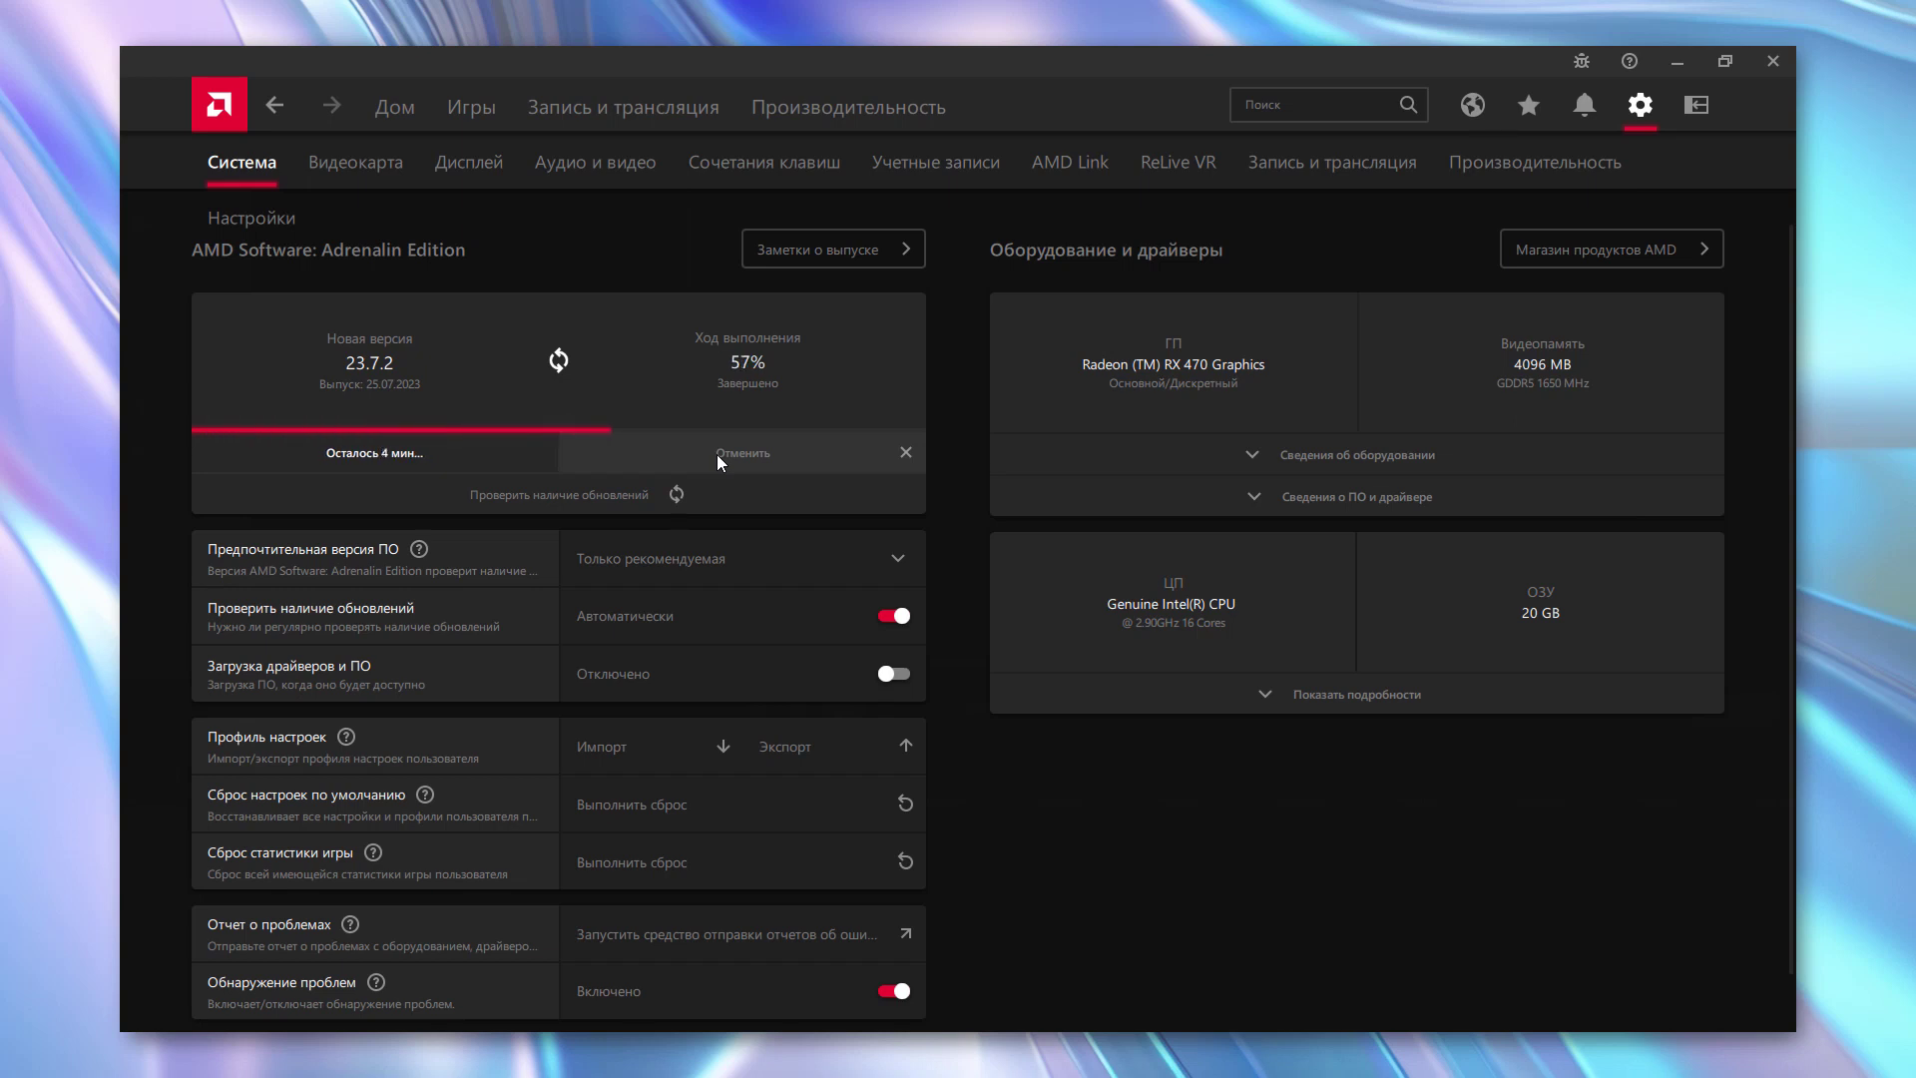
- Launch installation of the finished 23.7.2 driver download from the System tab
click(858, 451)
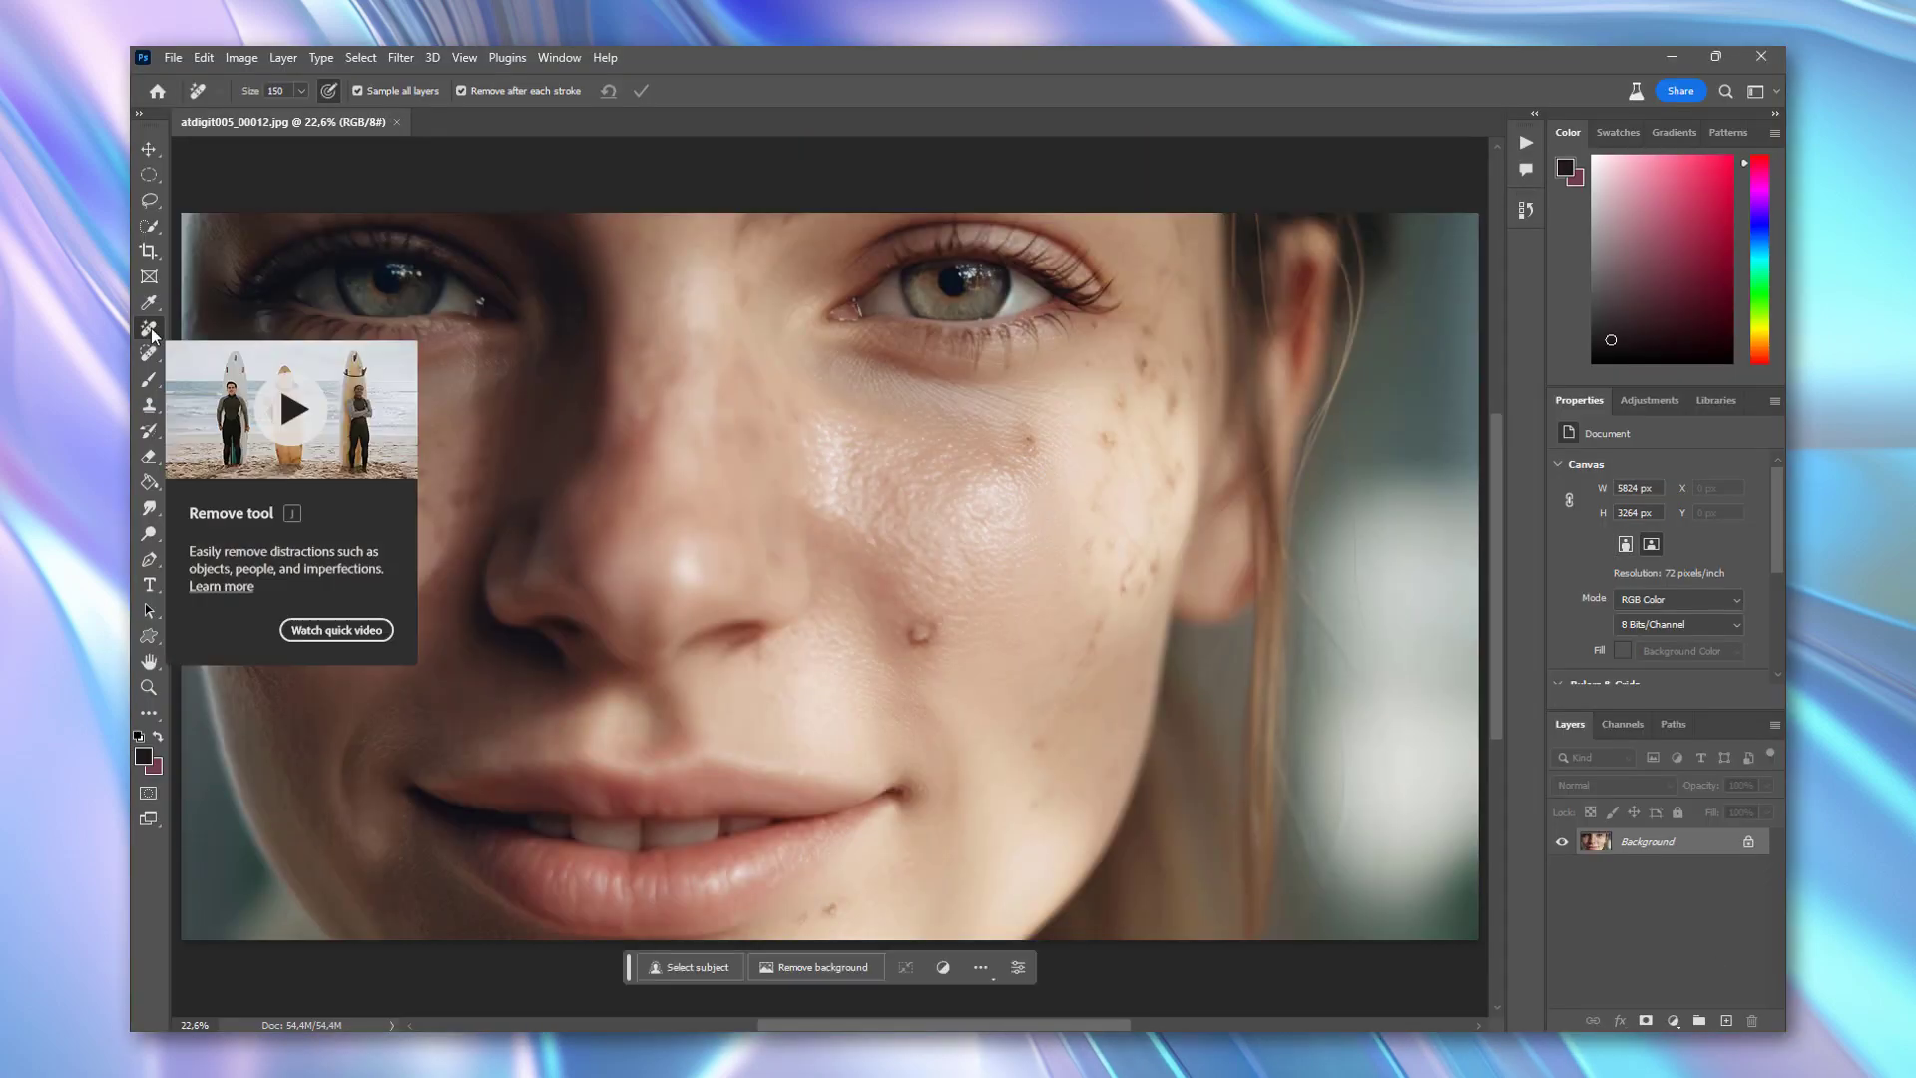
- With the Remove brush at size 400, erase spots on both cheeks, nose bridge, beside the nose and the eye corner
drag(908, 624, 916, 644)
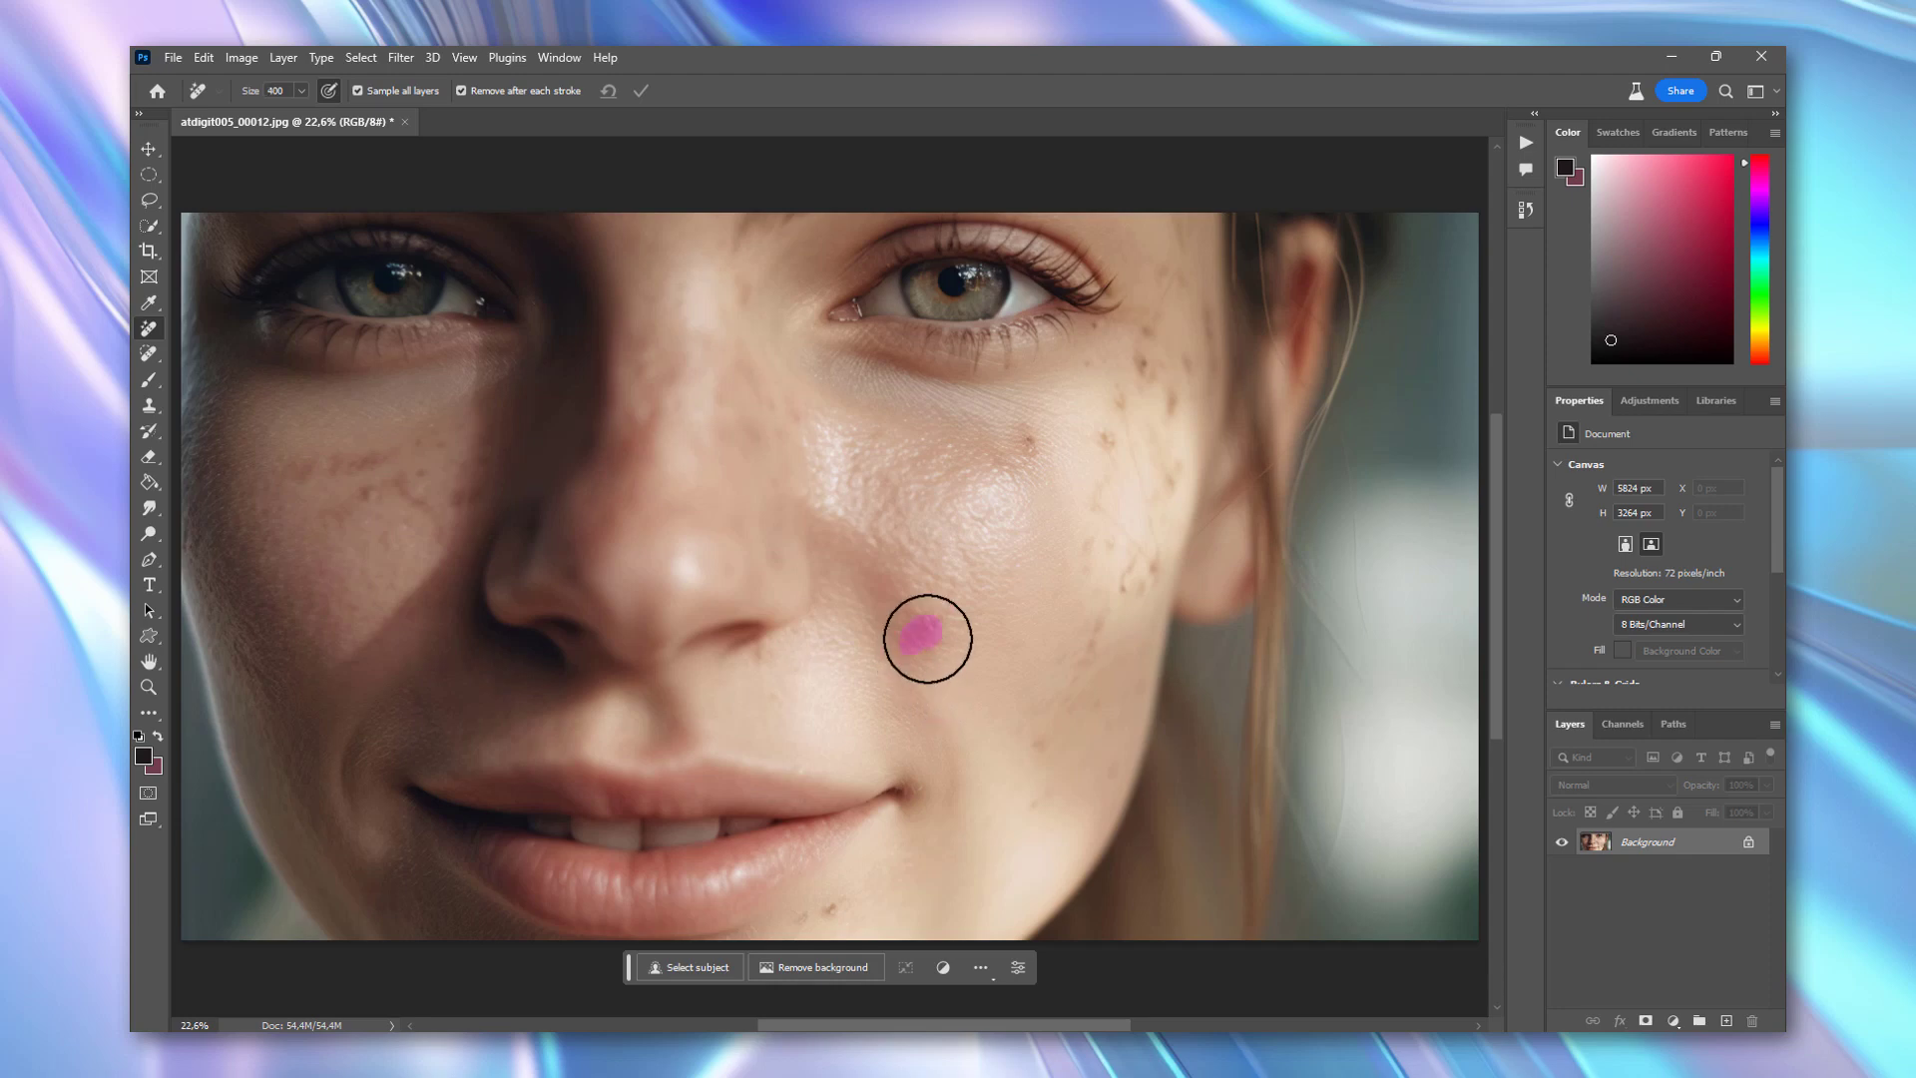
key(bracketright)
key(bracketright)
key(bracketright)
drag(1040, 726, 1031, 743)
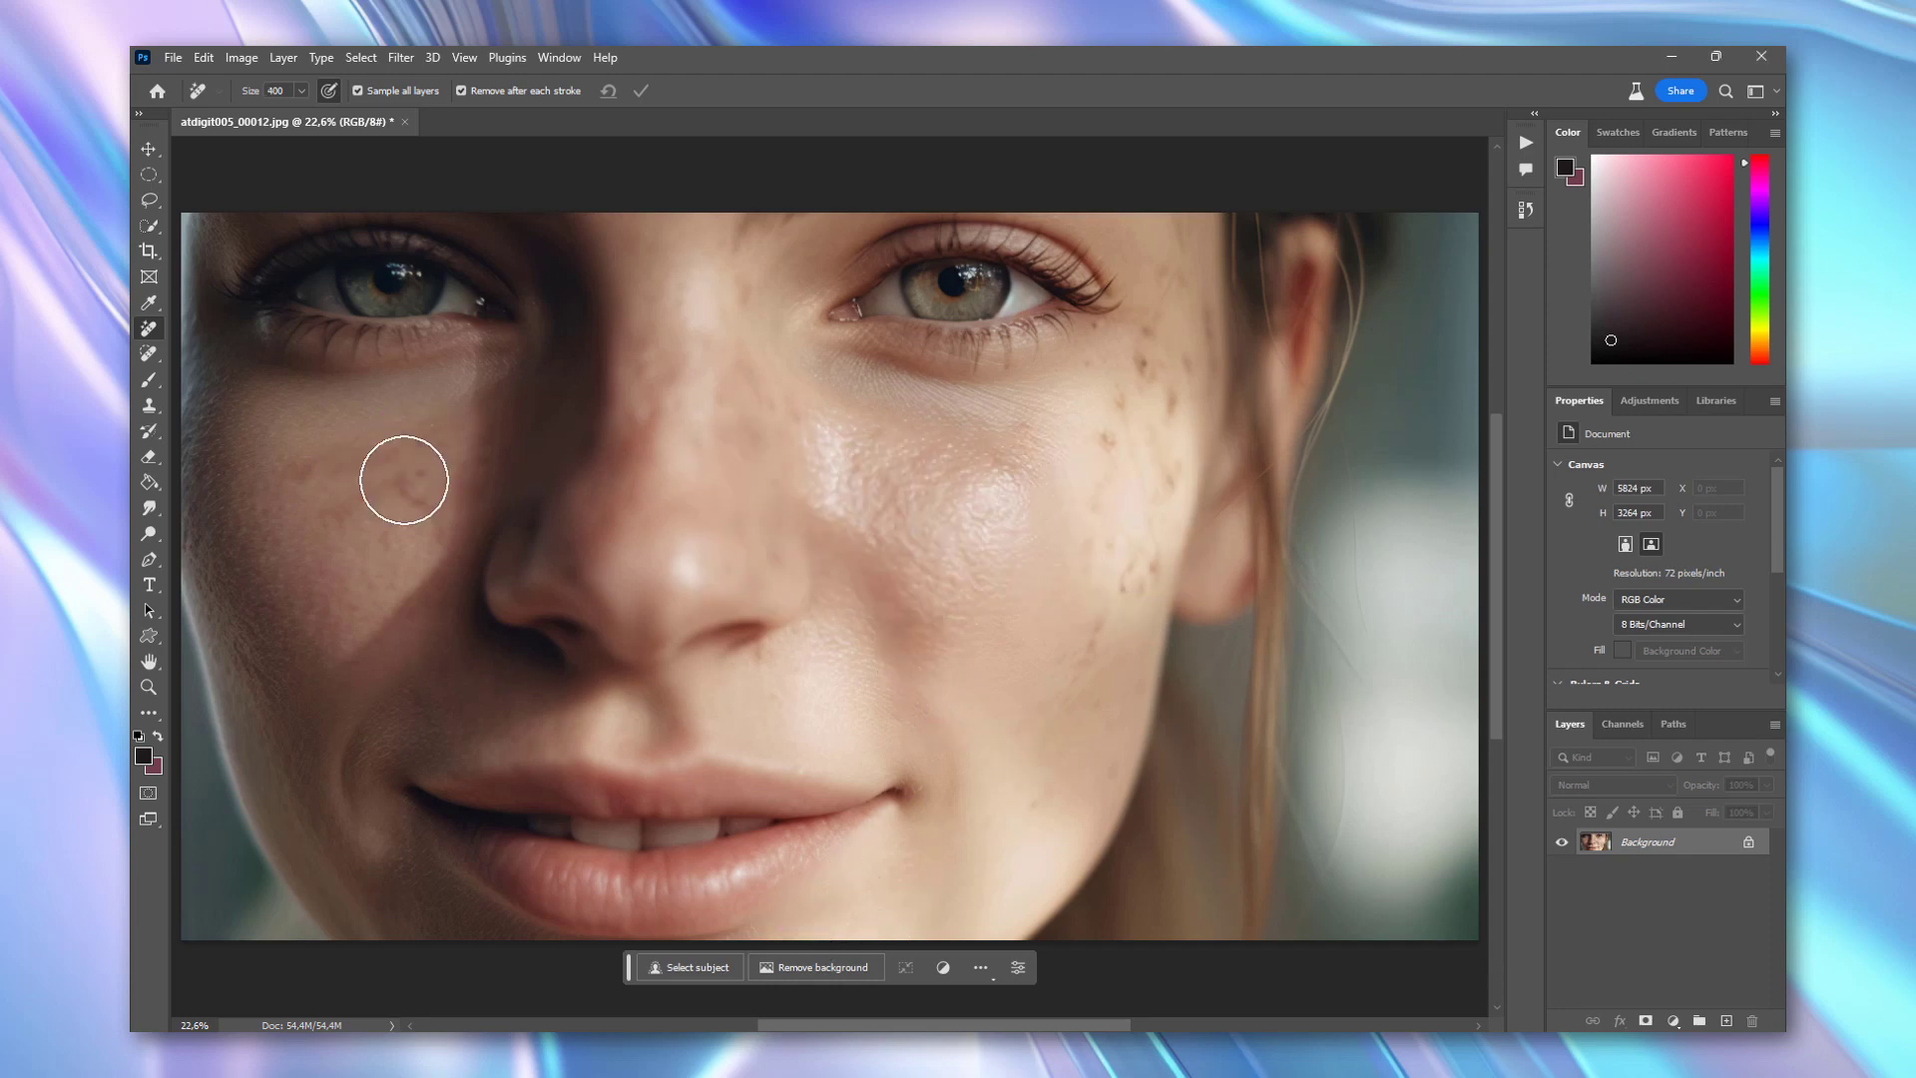
drag(402, 479, 414, 444)
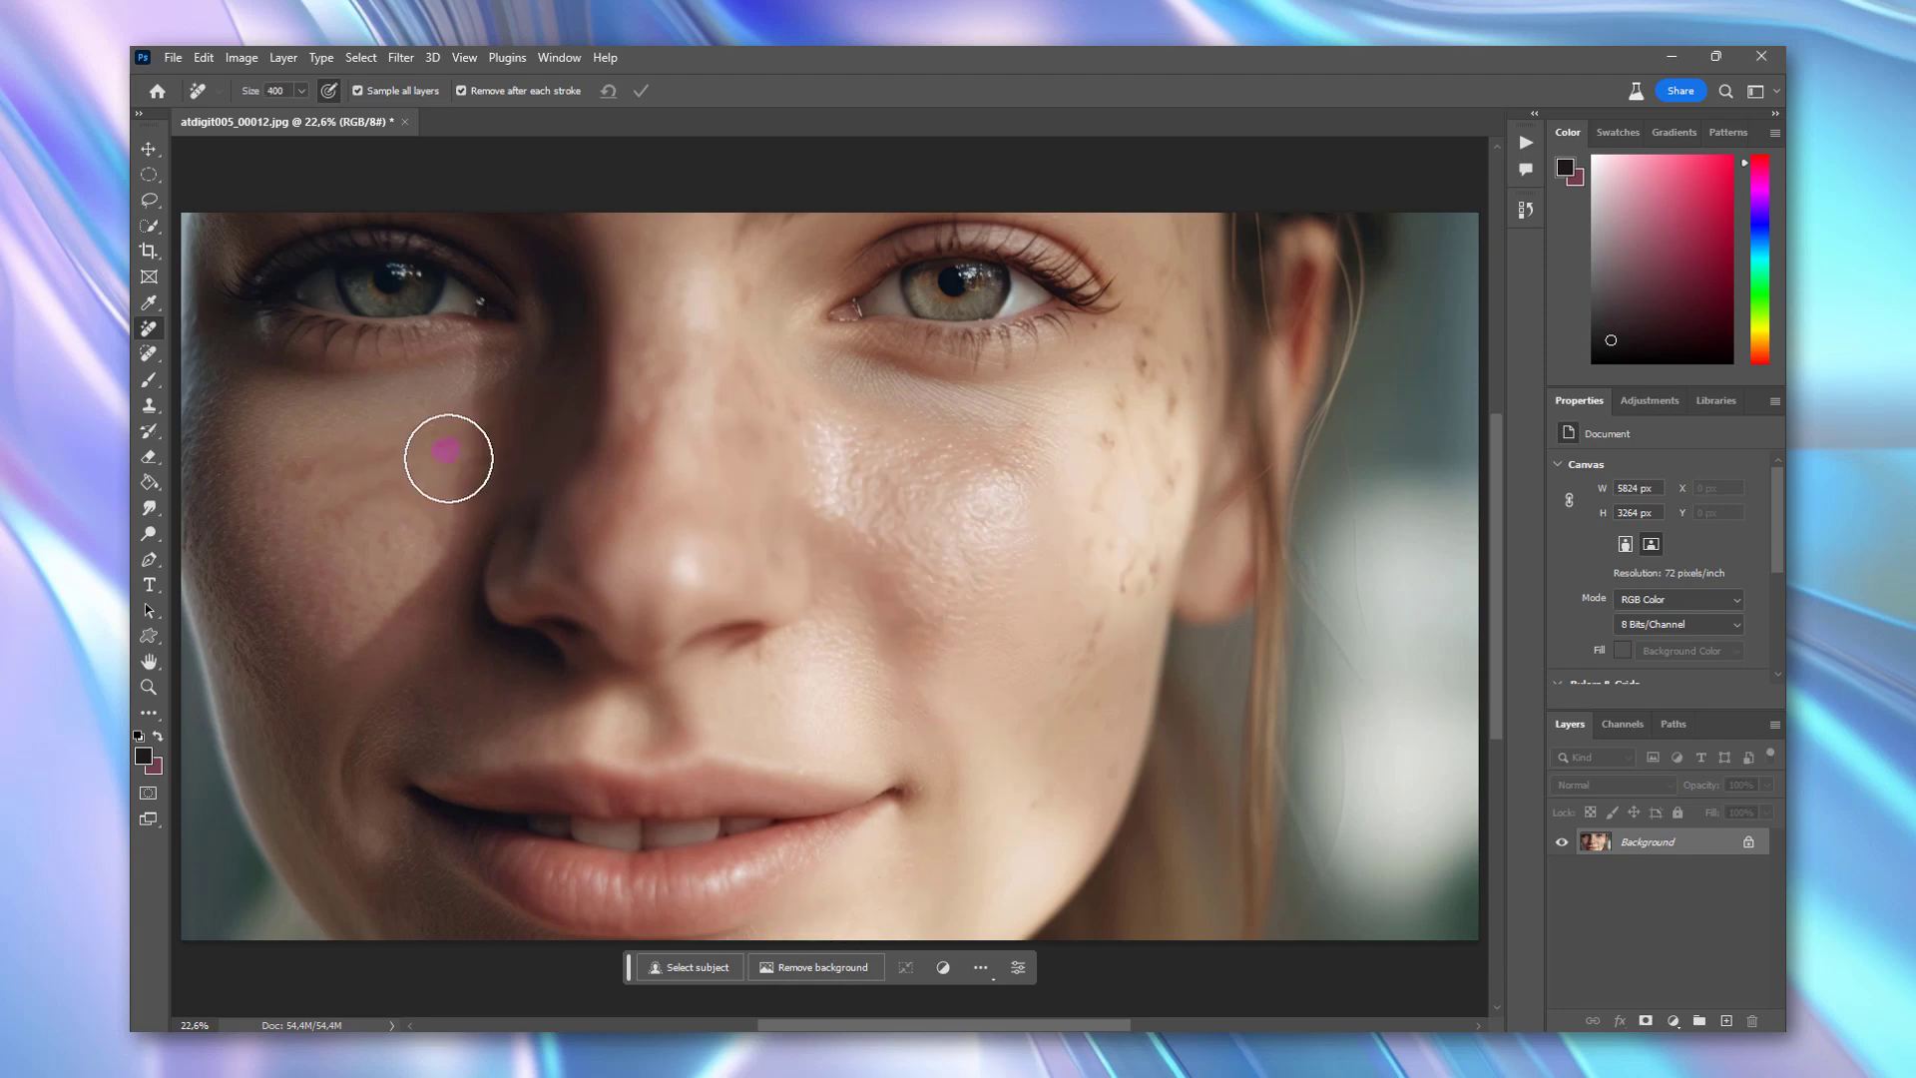
drag(649, 434, 658, 396)
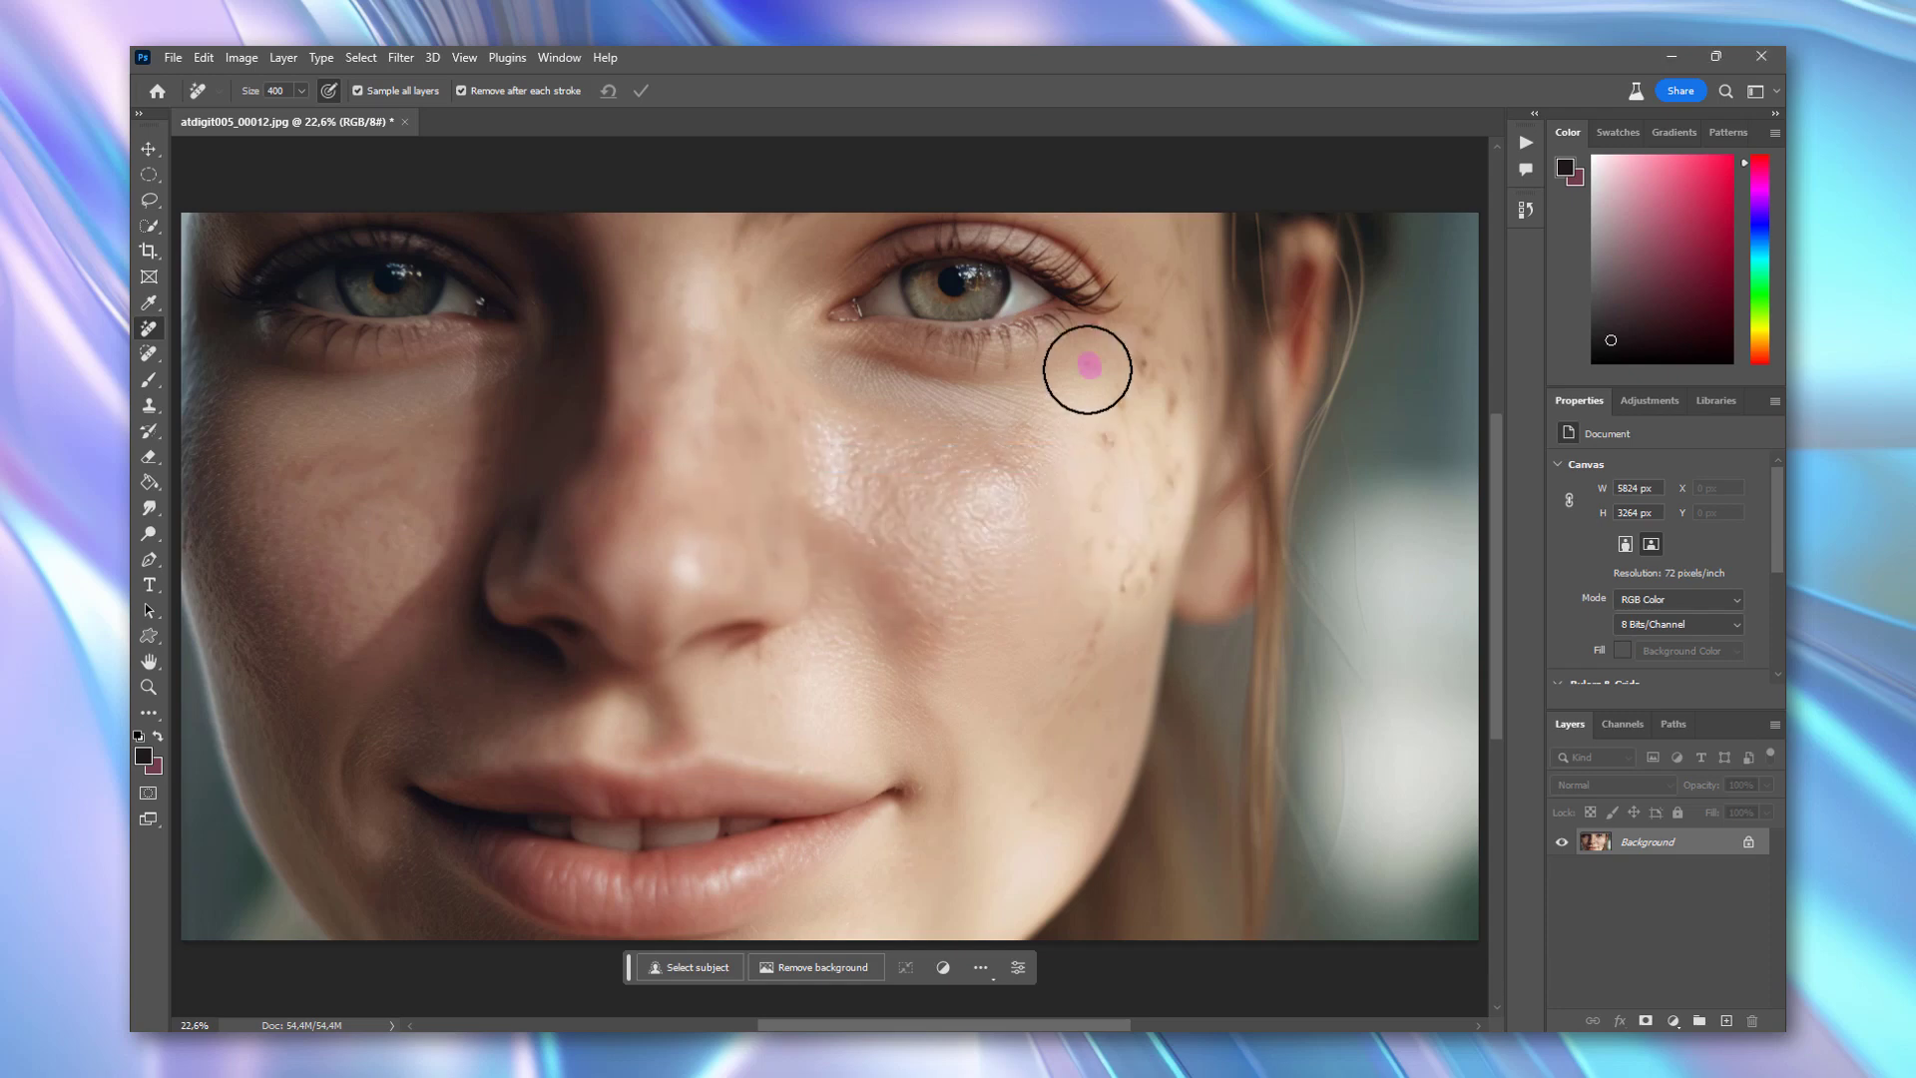
click(1095, 332)
drag(1073, 674, 1090, 627)
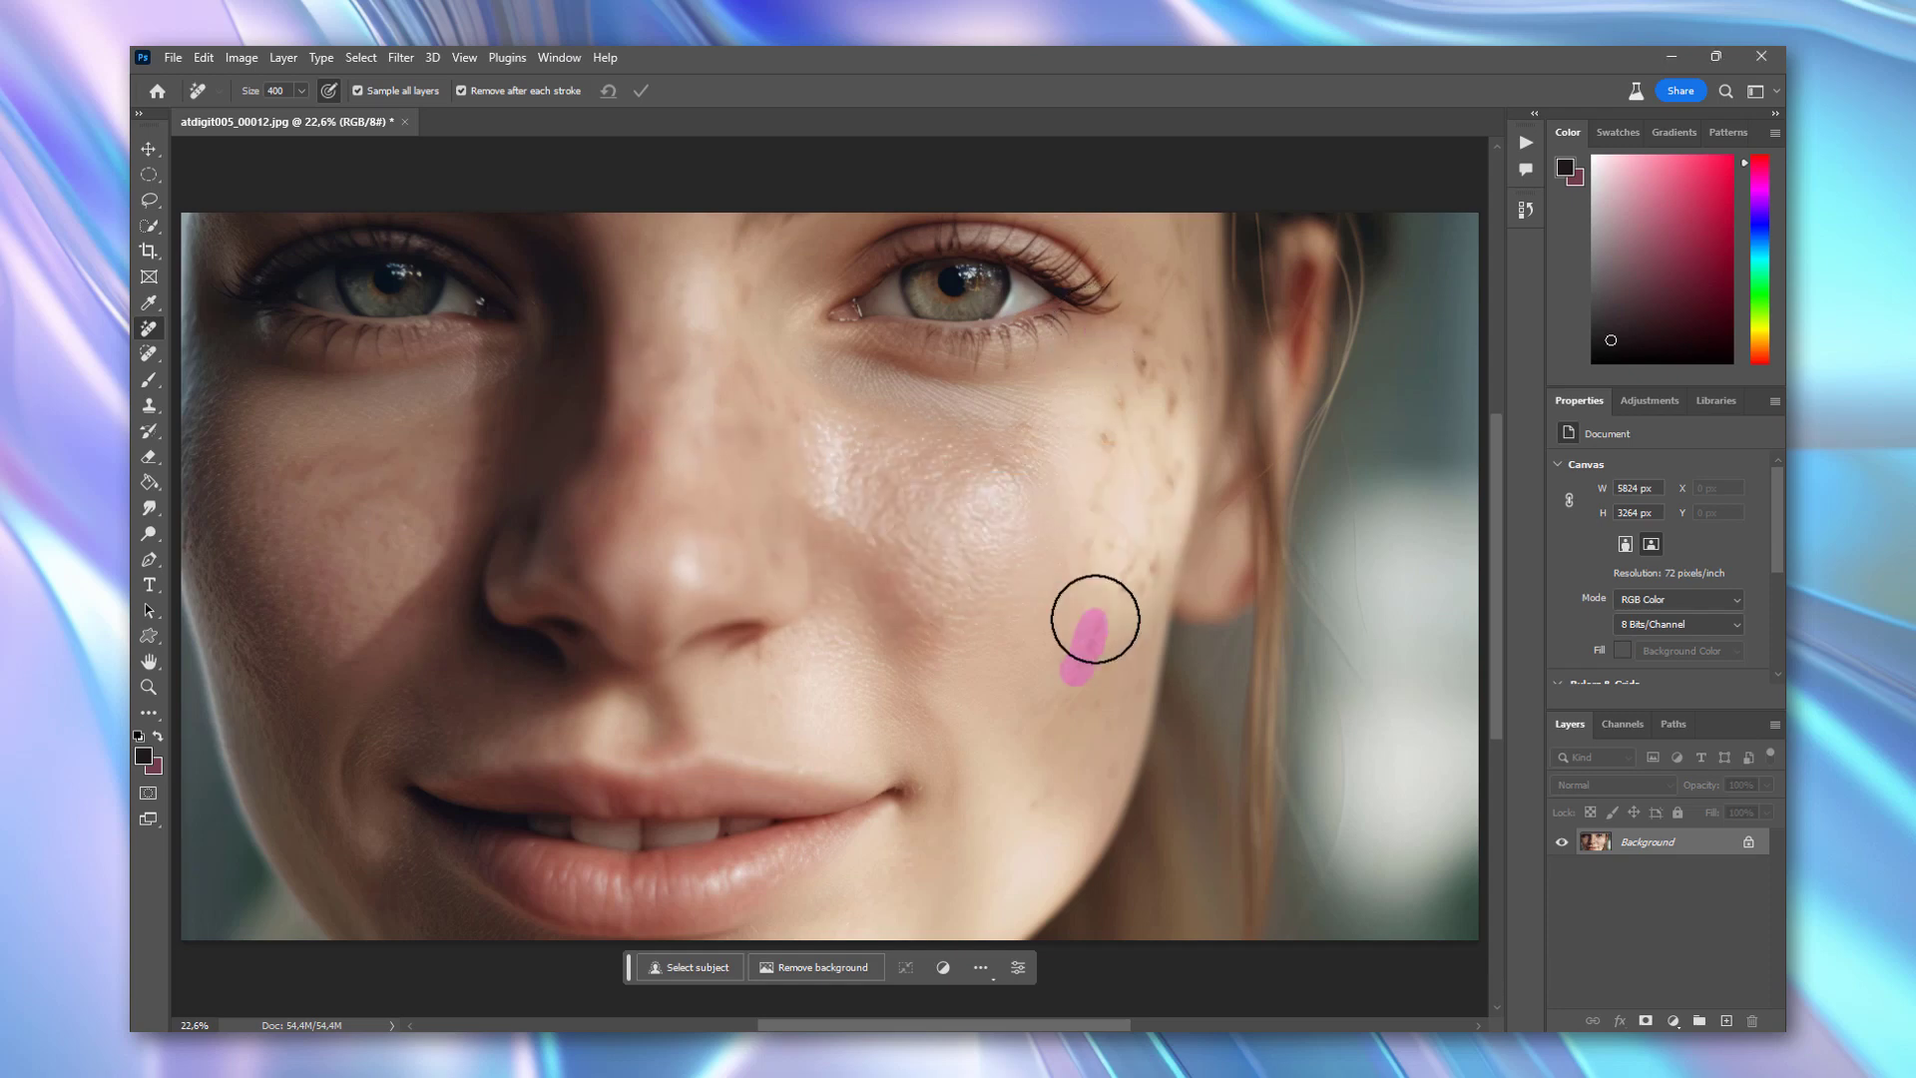
click(766, 677)
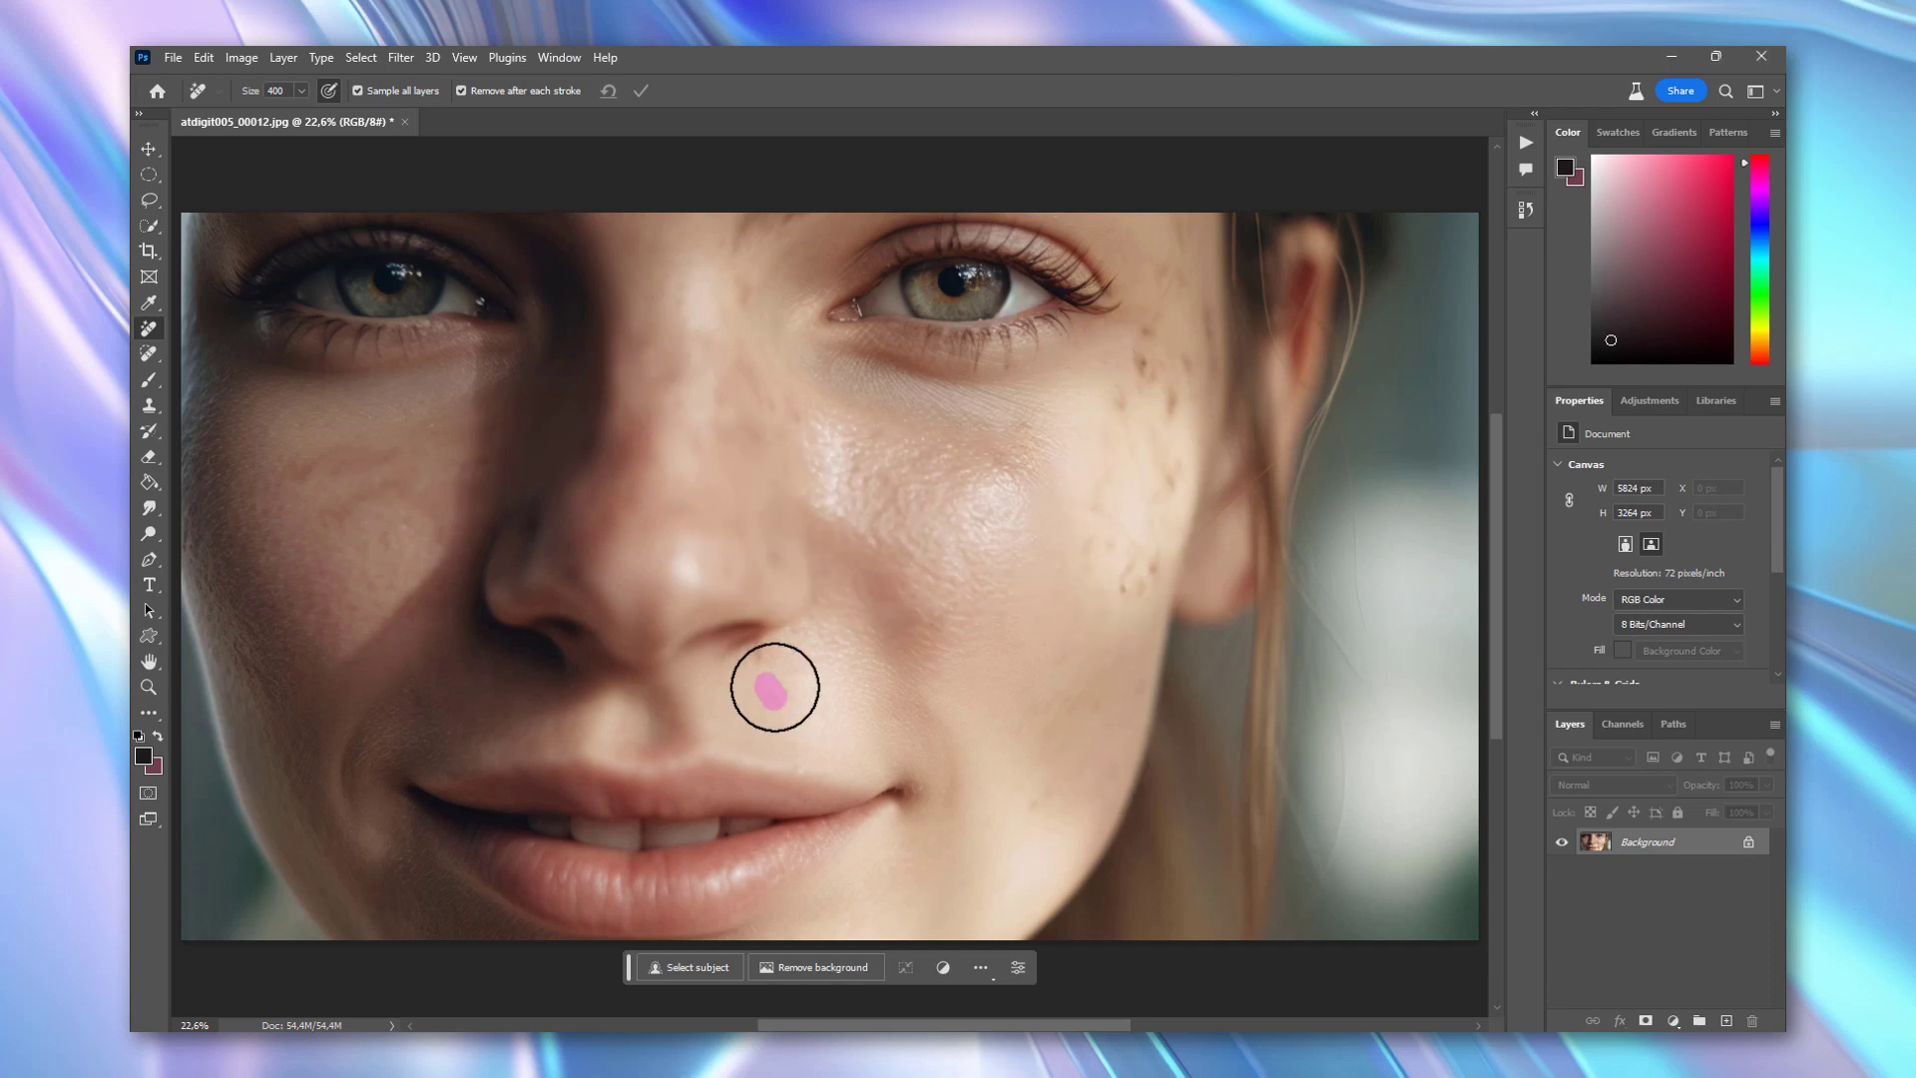
click(297, 469)
click(1120, 570)
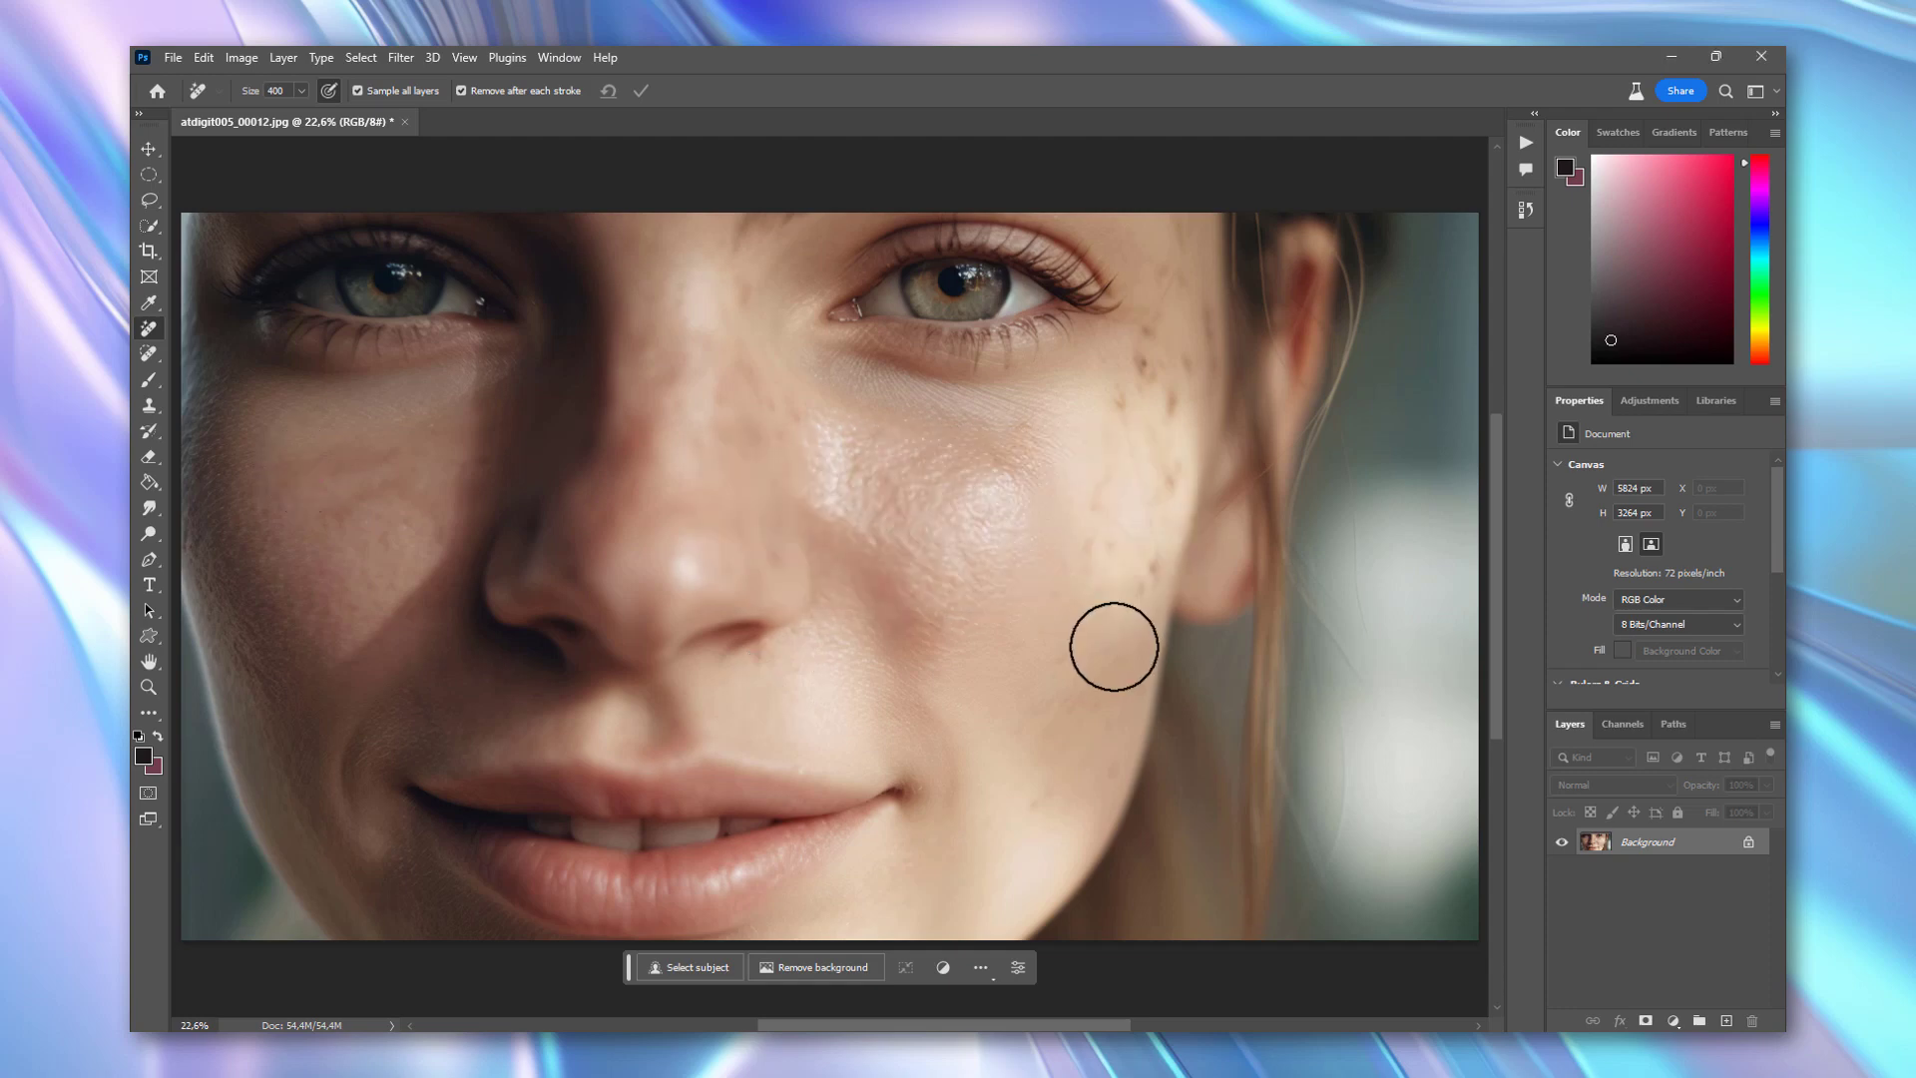